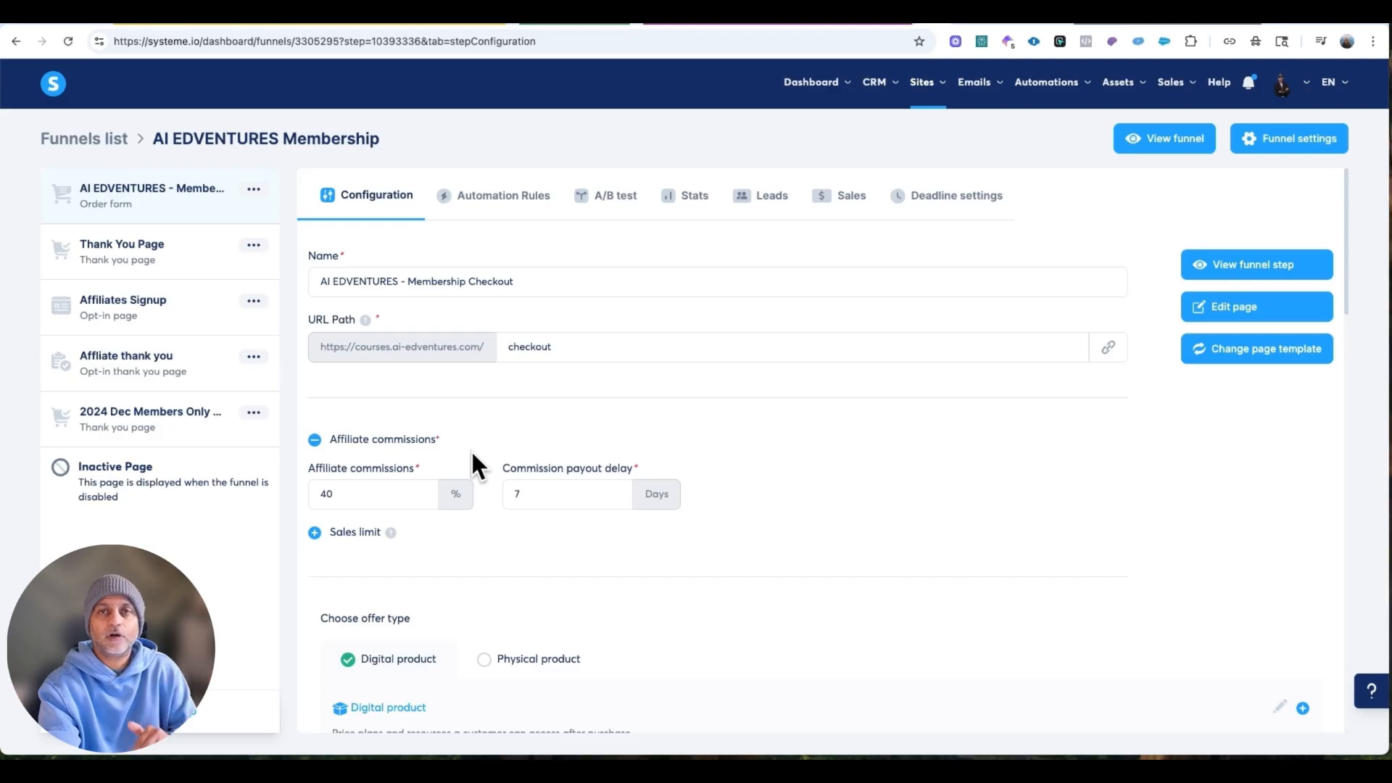
Review the checkout order form's configuration in the GPT Business Success funnel, and return to the AI EDVENTURES Membership funnel.
{"action": "left_click", "coordinate": [110, 140]}
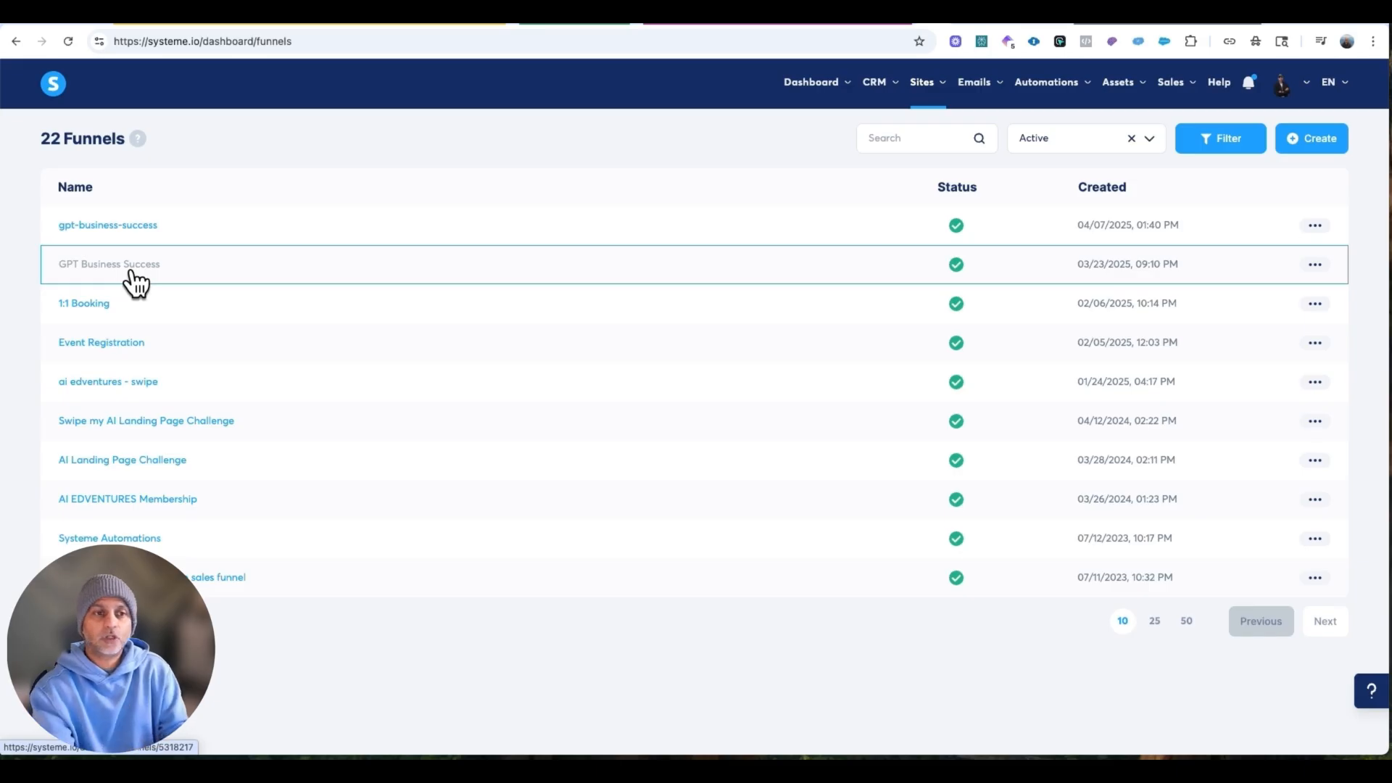
{"action": "left_click", "coordinate": [135, 283]}
{"action": "left_click", "coordinate": [147, 200]}
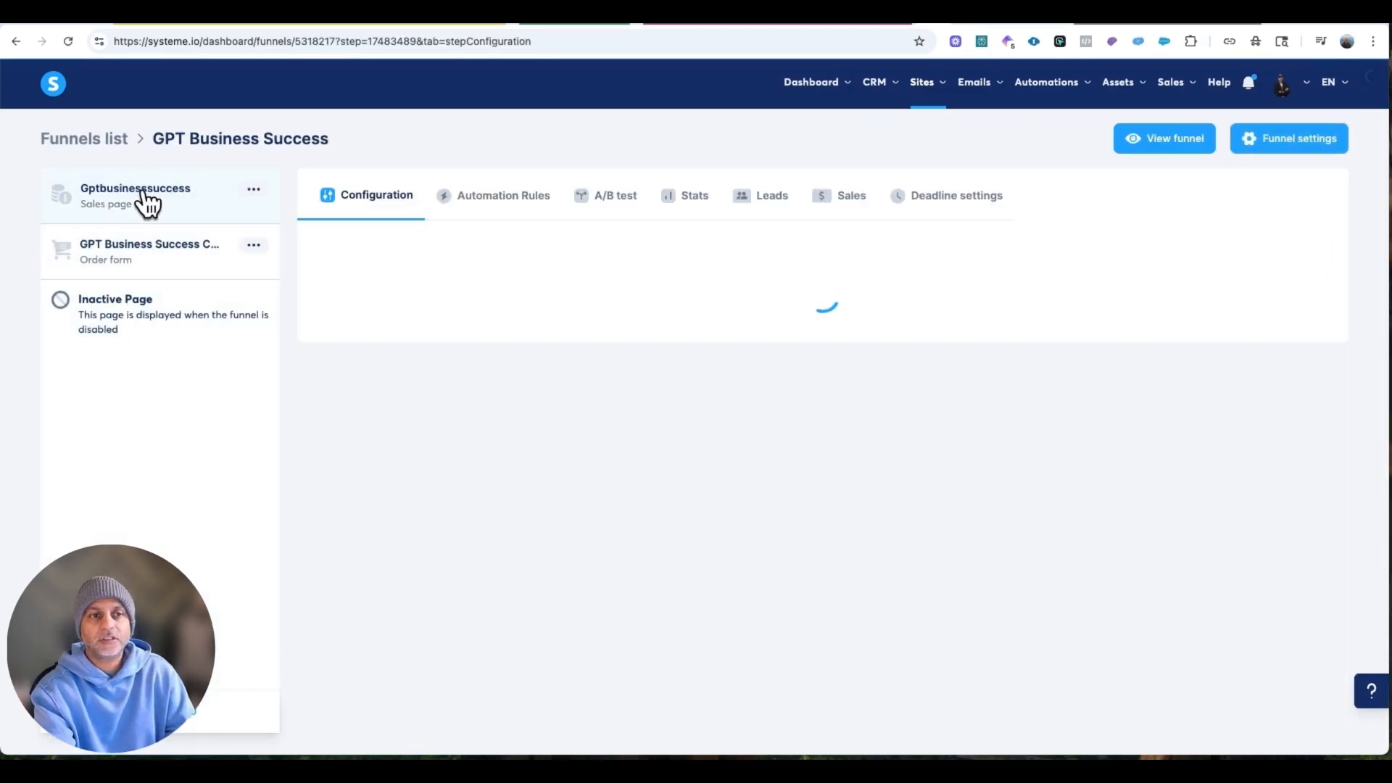
{"action": "left_click", "coordinate": [140, 258]}
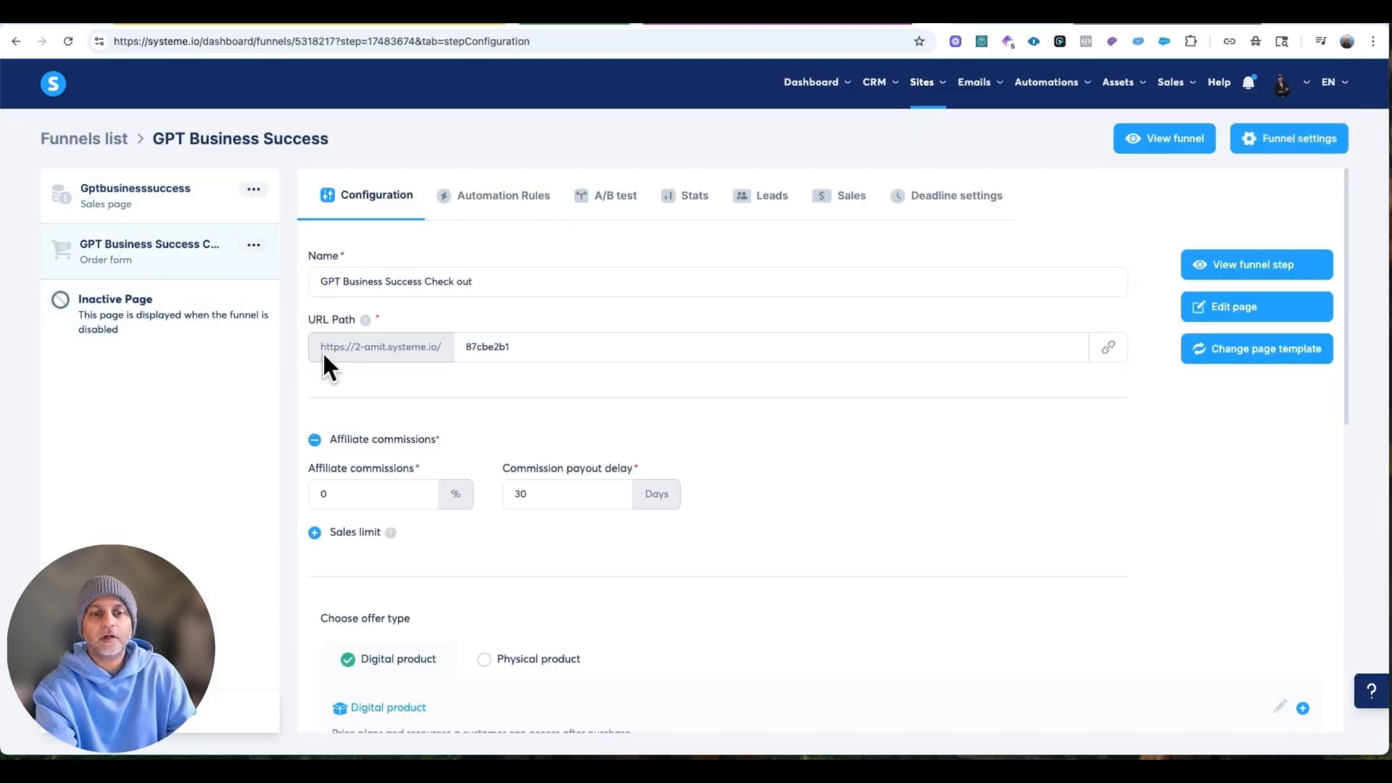
{"action": "scroll", "coordinate": [758, 429], "scroll_direction": "down", "scroll_amount": 4}
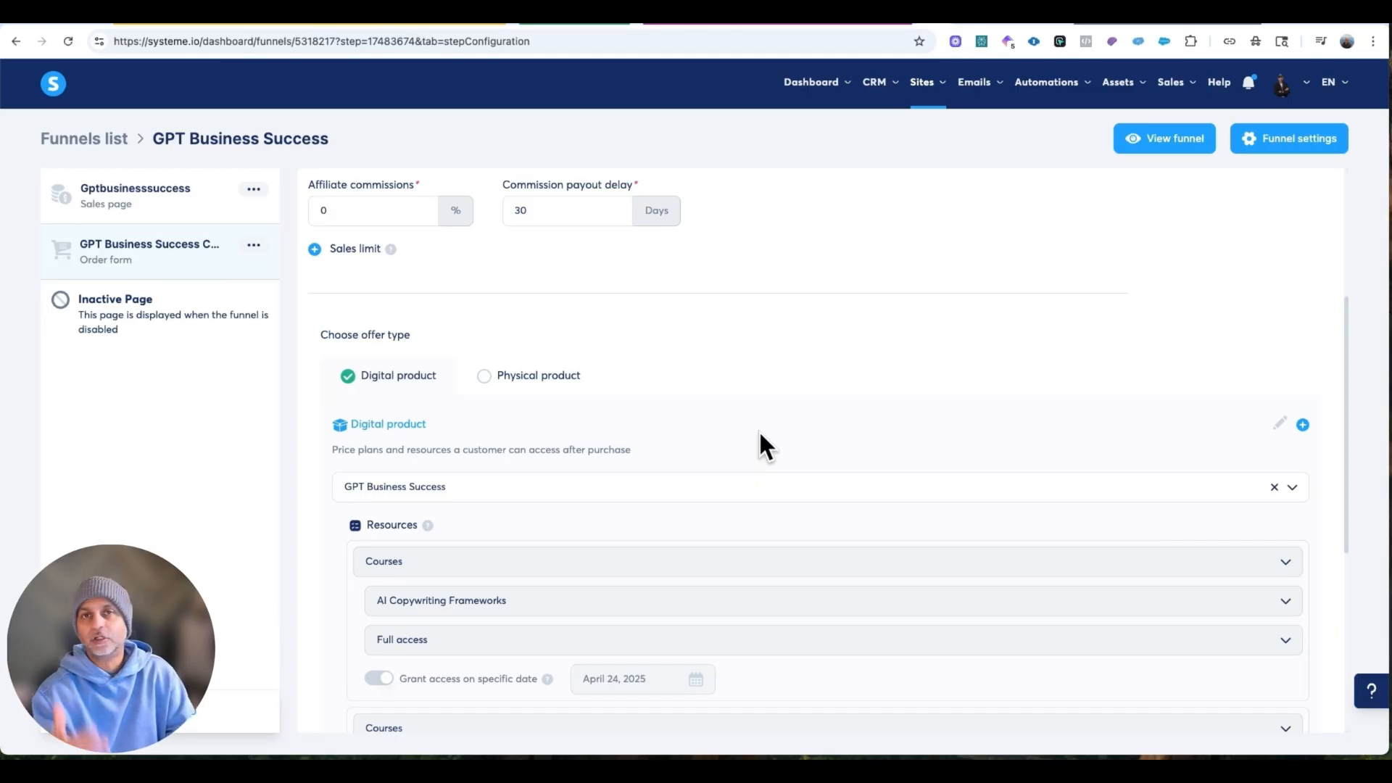
{"action": "scroll", "coordinate": [454, 317], "scroll_direction": "down", "scroll_amount": 4}
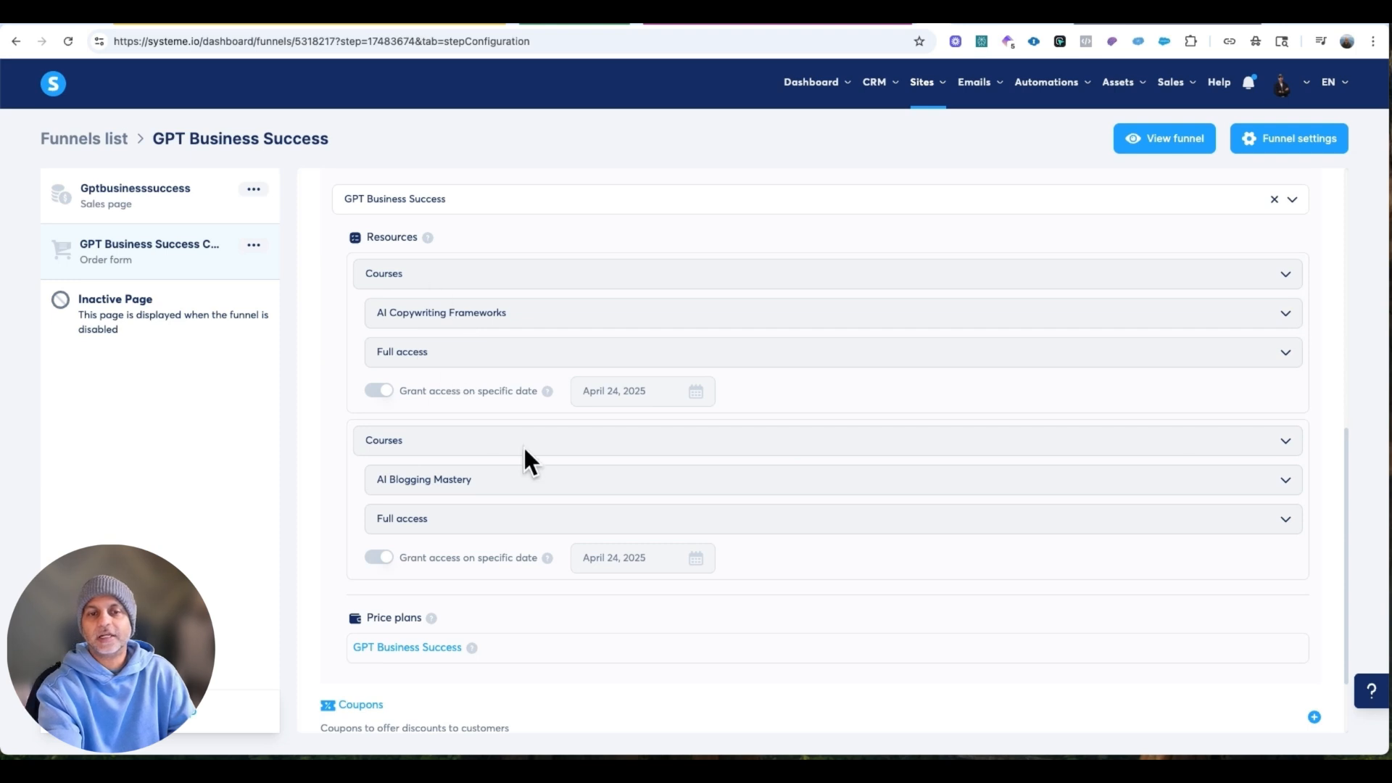
{"action": "scroll", "coordinate": [523, 443], "scroll_direction": "down", "scroll_amount": 2}
{"action": "scroll", "coordinate": [537, 524], "scroll_direction": "up", "scroll_amount": 5}
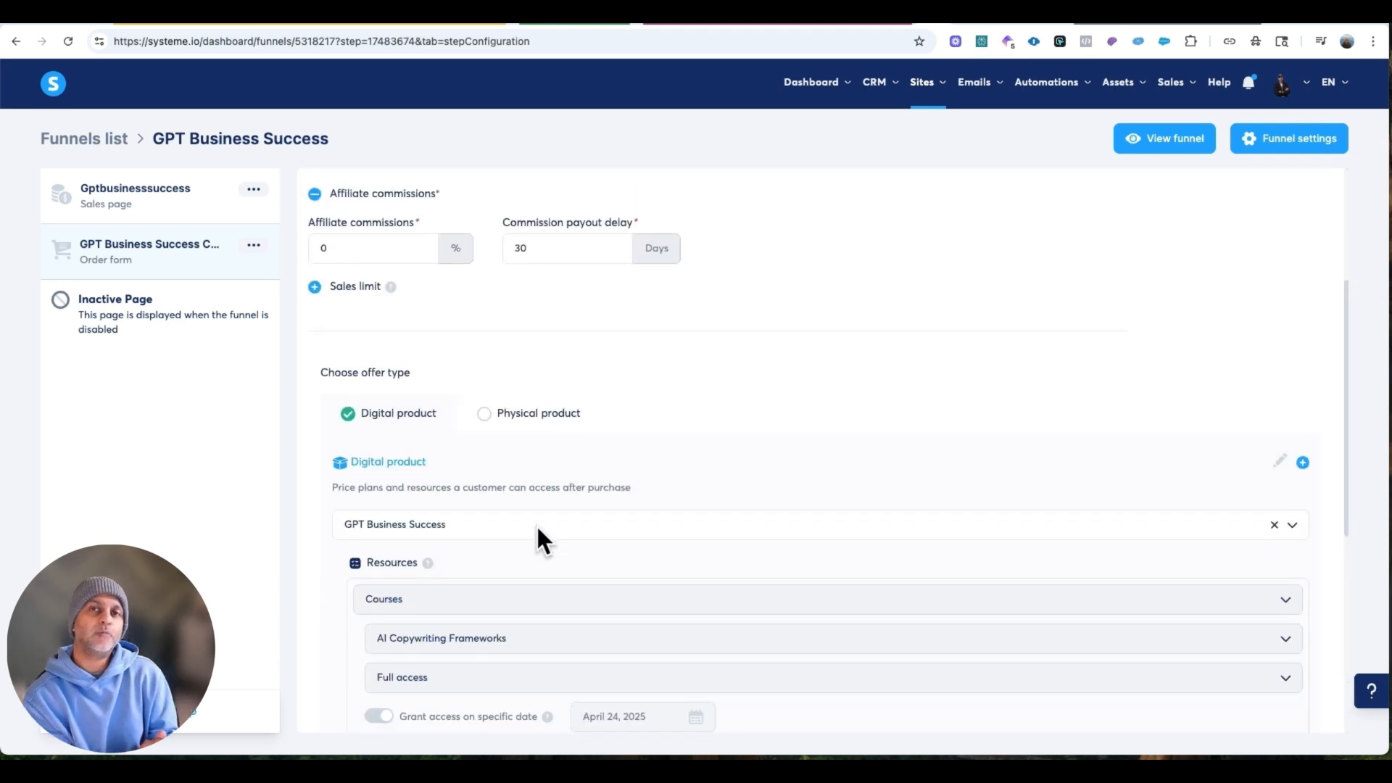
{"action": "scroll", "coordinate": [537, 523], "scroll_direction": "up", "scroll_amount": 4}
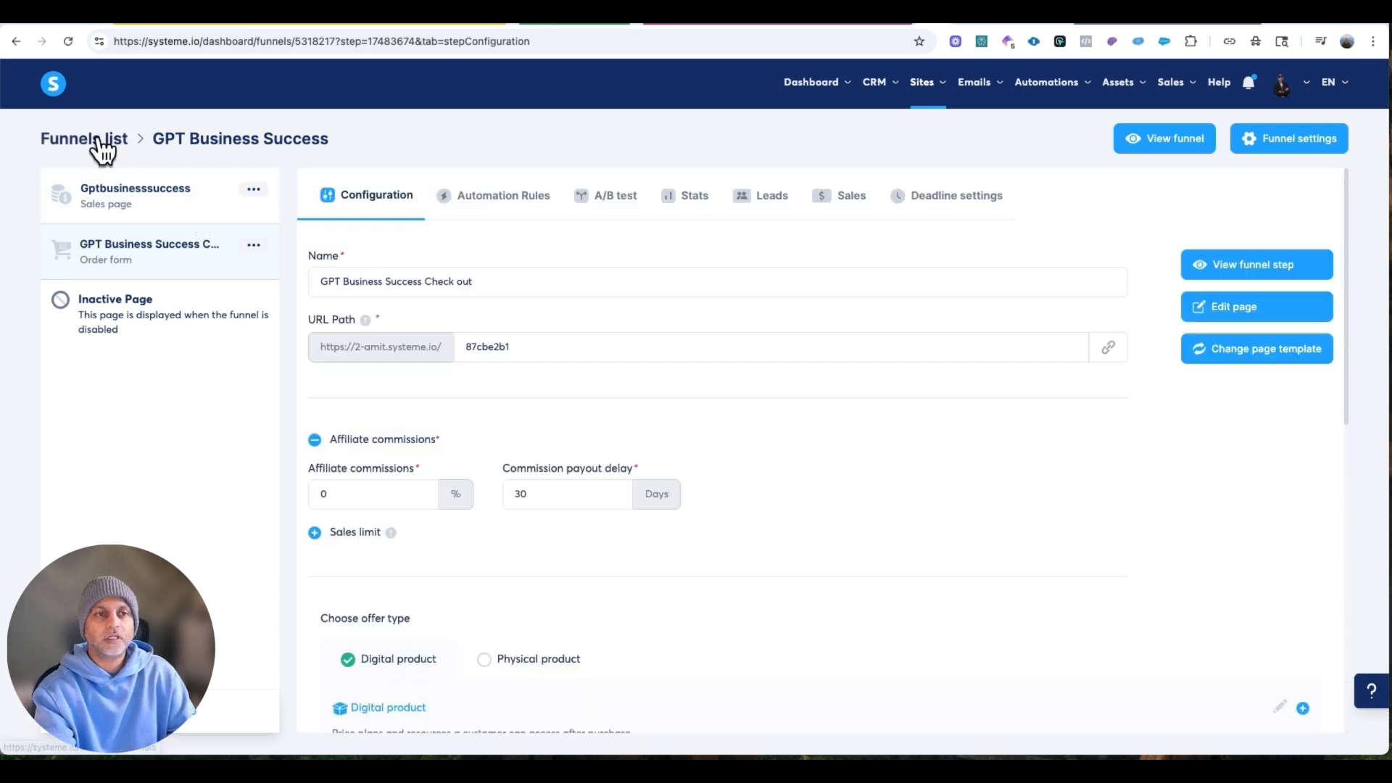
{"action": "left_click", "coordinate": [106, 136]}
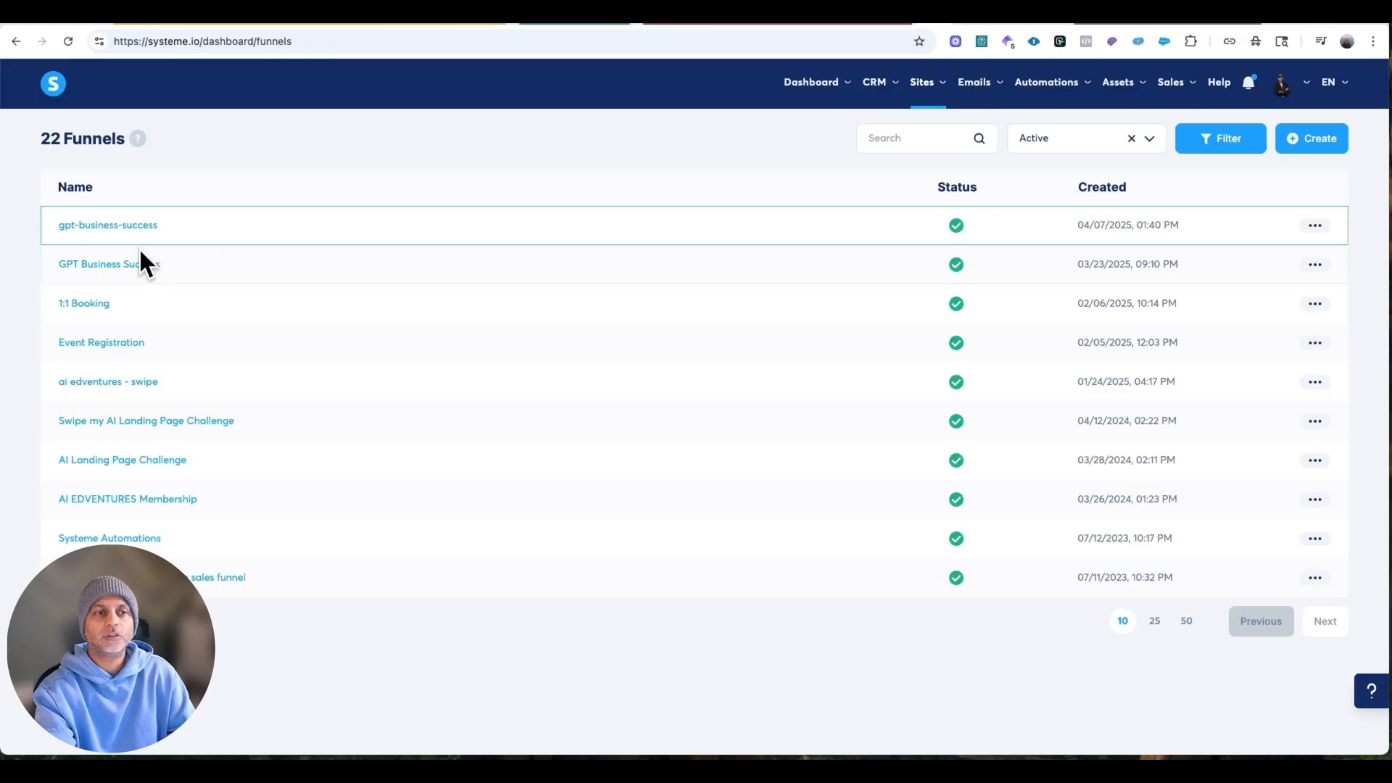
{"action": "left_click", "coordinate": [163, 515]}
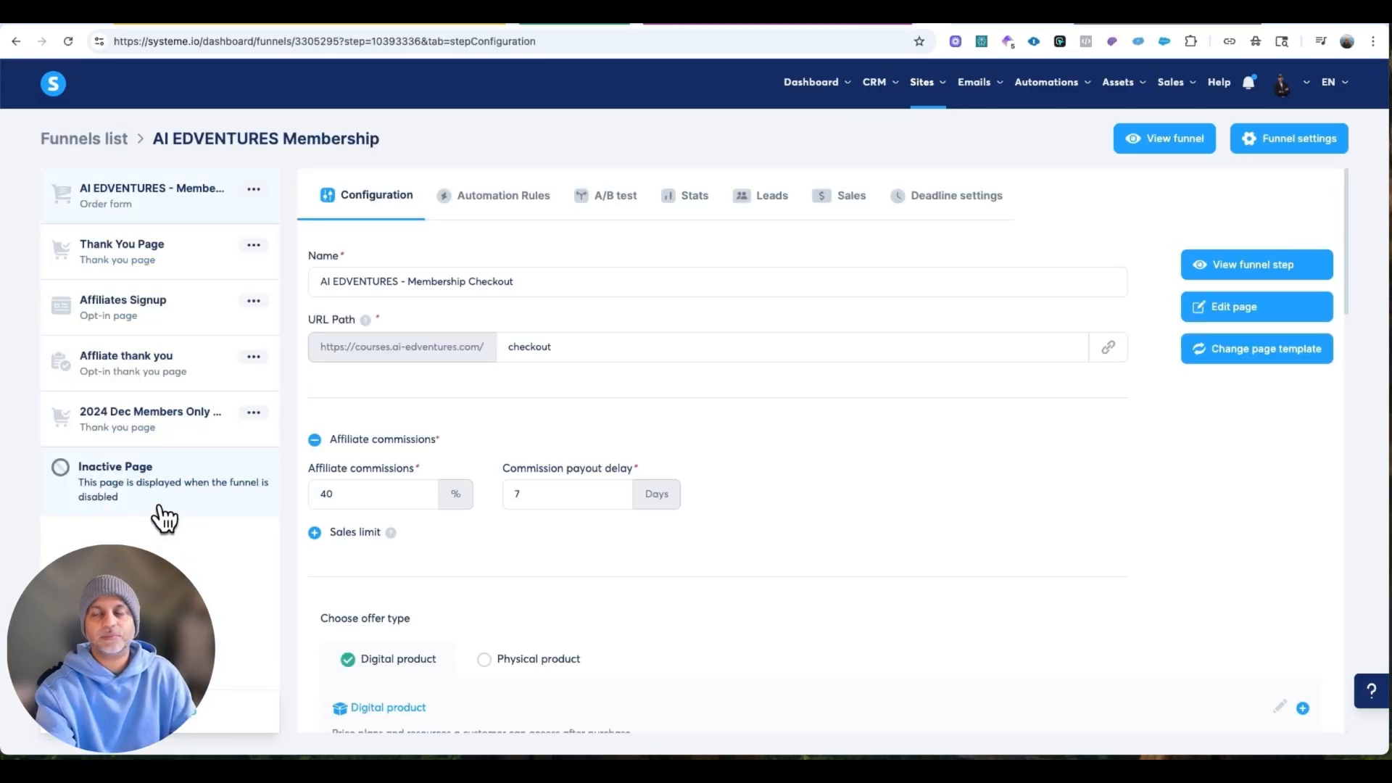
Start a new course named AI Prompts Mastery on the e.gptgrowthengine.com domain with the URL path prompt-mastery.
{"action": "mouse_move", "coordinate": [1131, 90]}
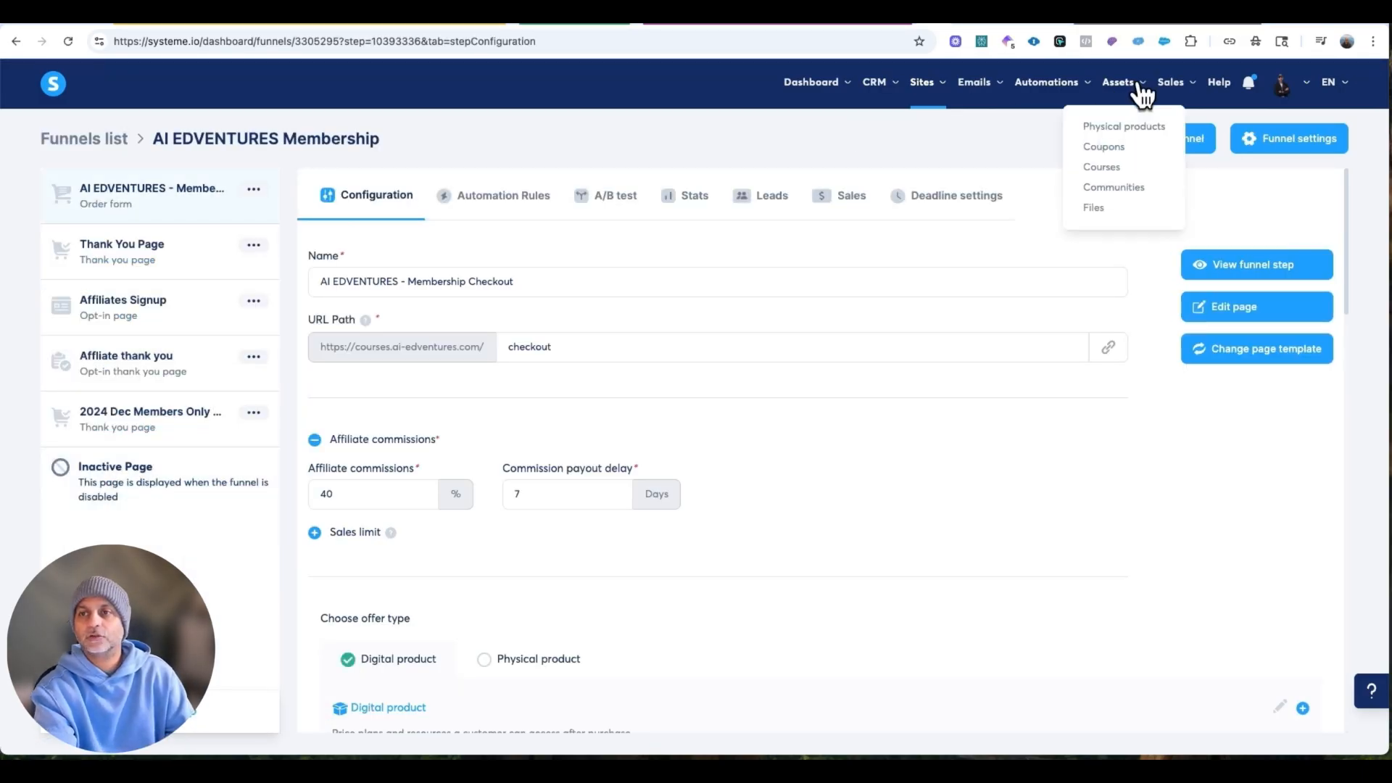
{"action": "left_click", "coordinate": [1115, 168]}
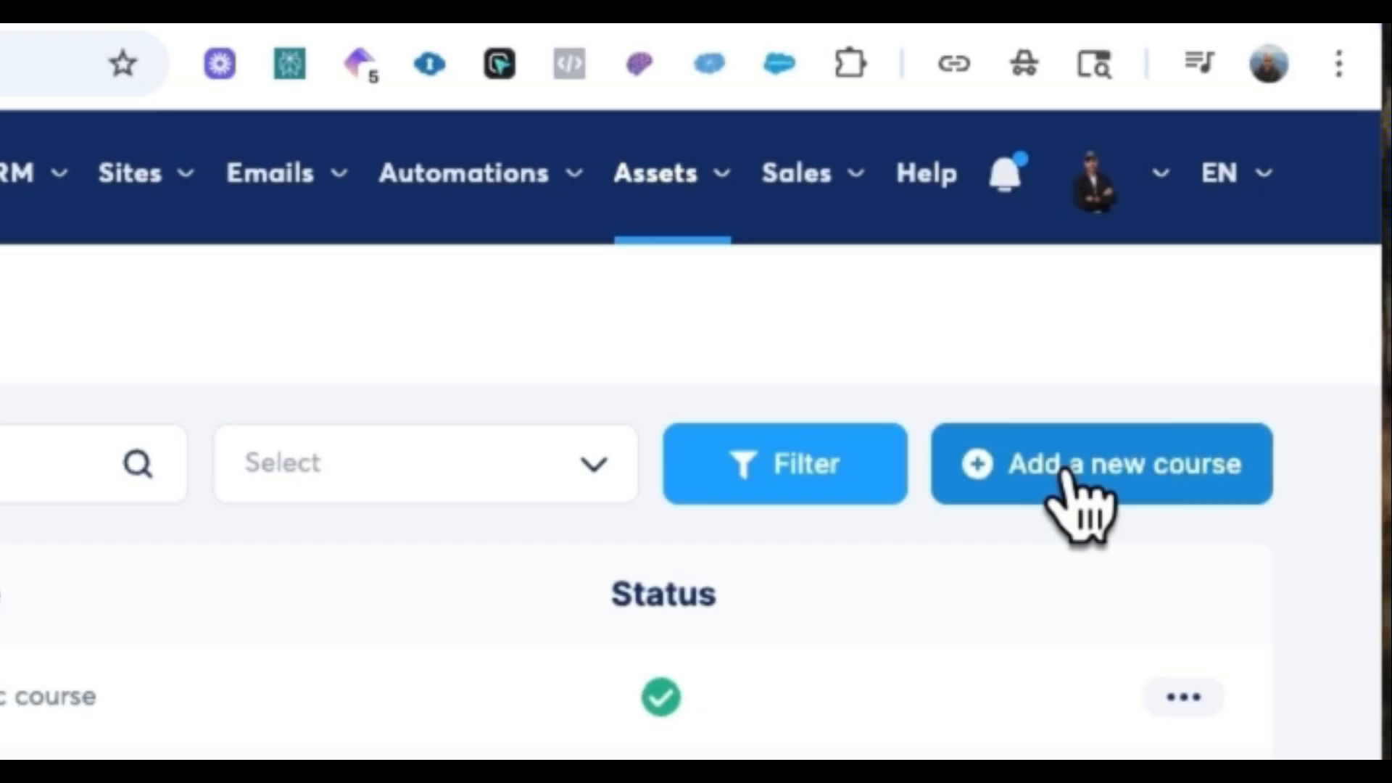
{"action": "left_click", "coordinate": [1070, 468]}
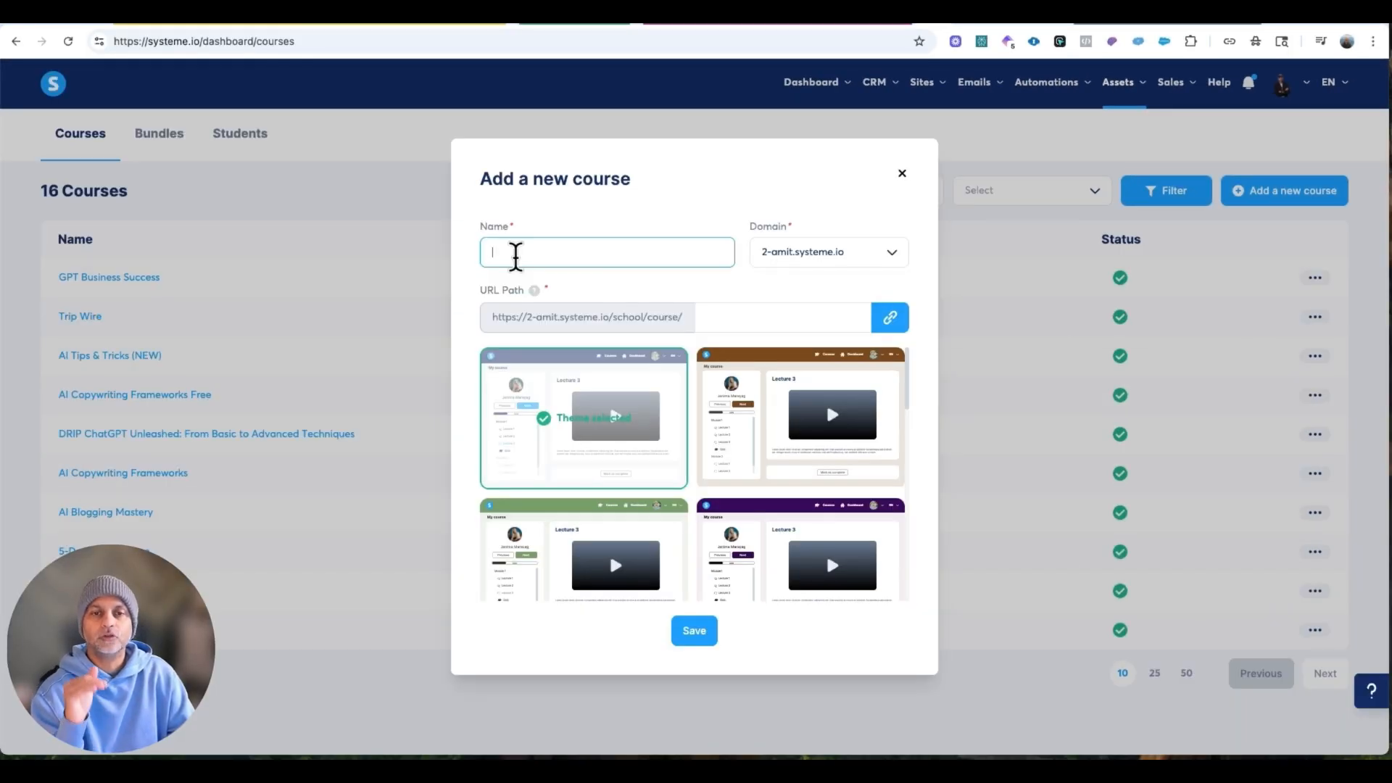
{"action": "type", "text": "AI Prompts Mastery"}
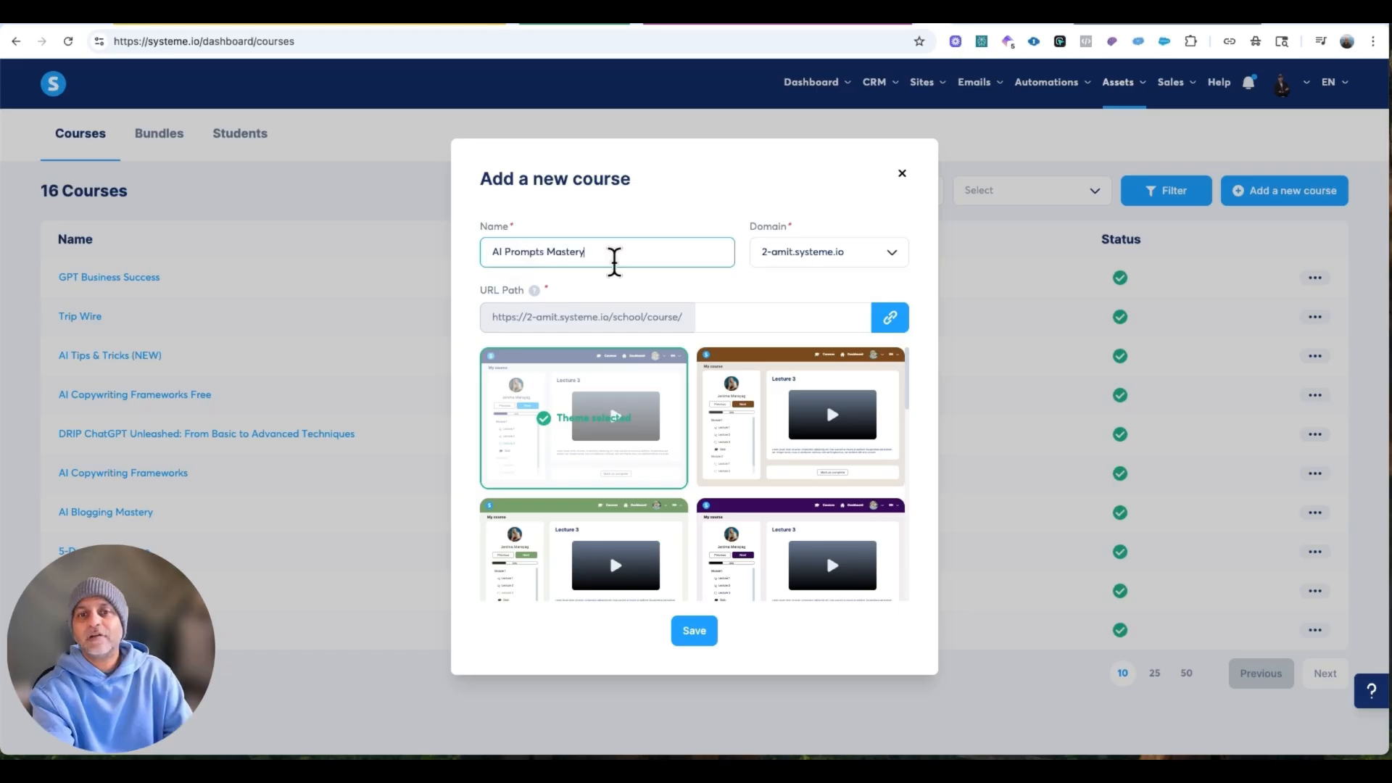
{"action": "left_click", "coordinate": [827, 257]}
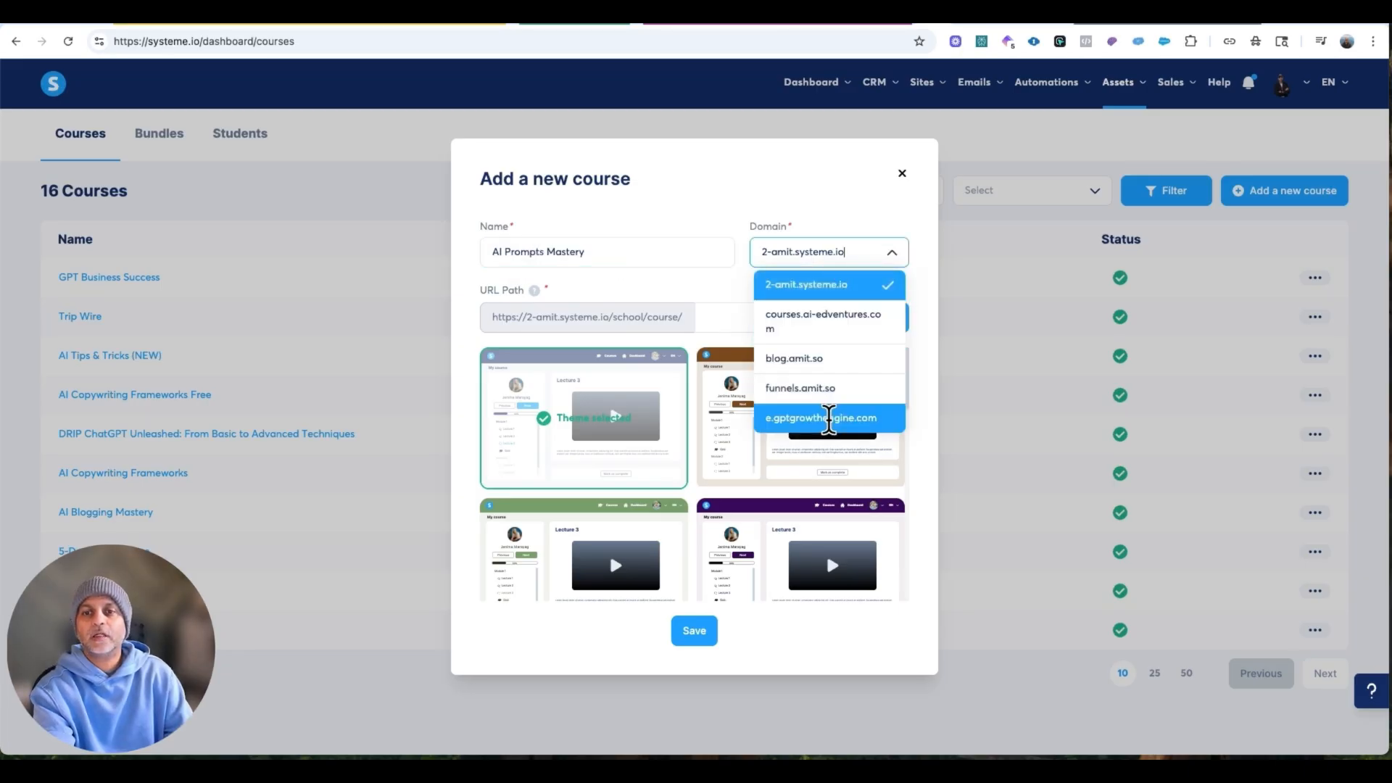
{"action": "left_click", "coordinate": [828, 418]}
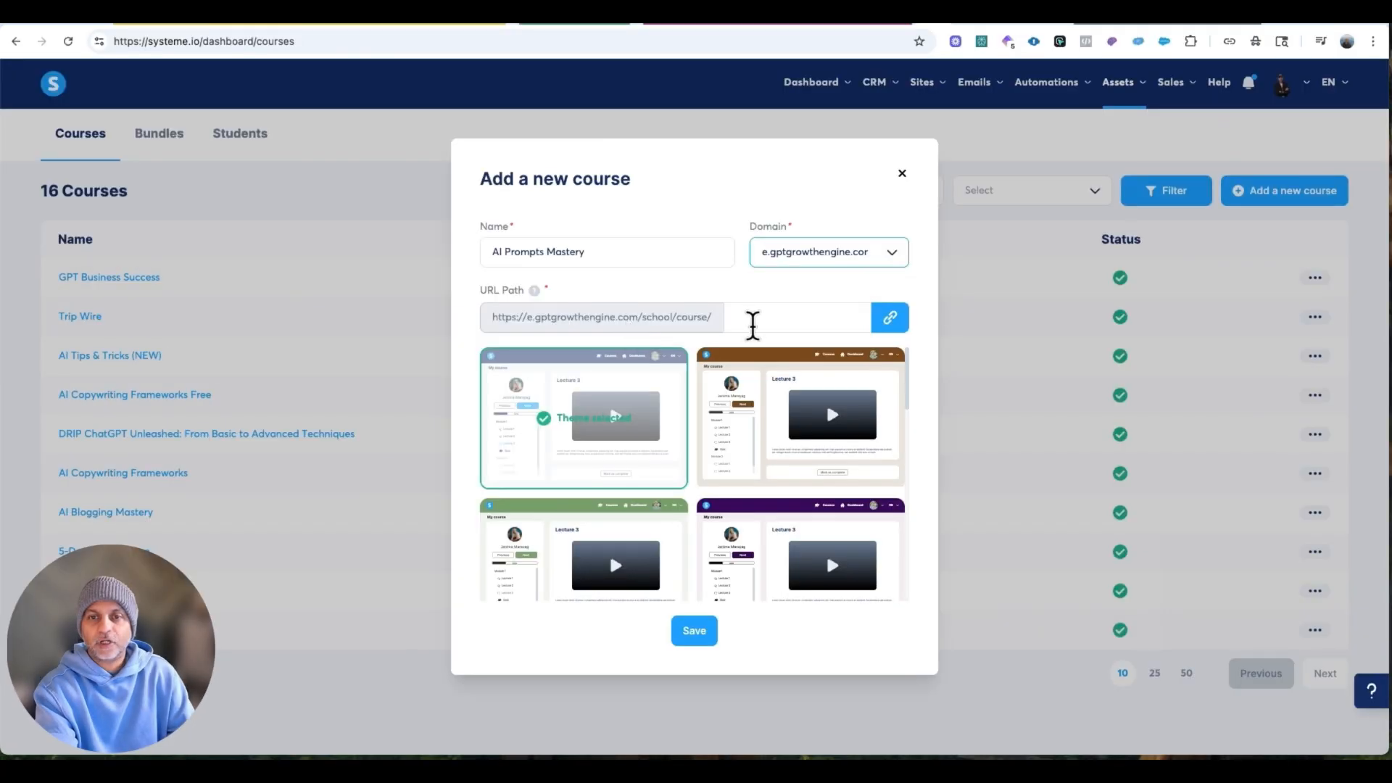
{"action": "left_click", "coordinate": [749, 320]}
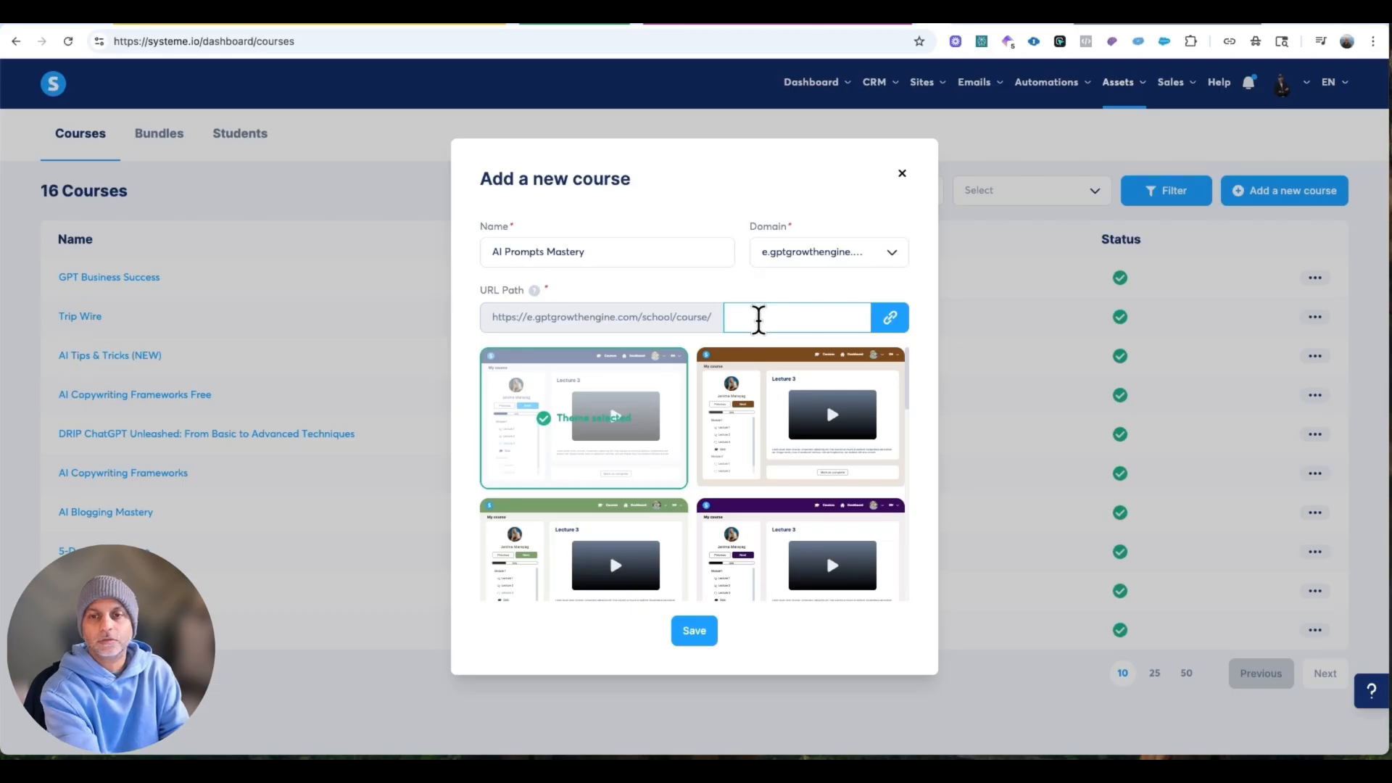
{"action": "type", "text": "prompt-mastery"}
Choose the light blue theme, the last one offered, for the new course and save it.
{"action": "scroll", "coordinate": [767, 506], "scroll_direction": "down", "scroll_amount": 5}
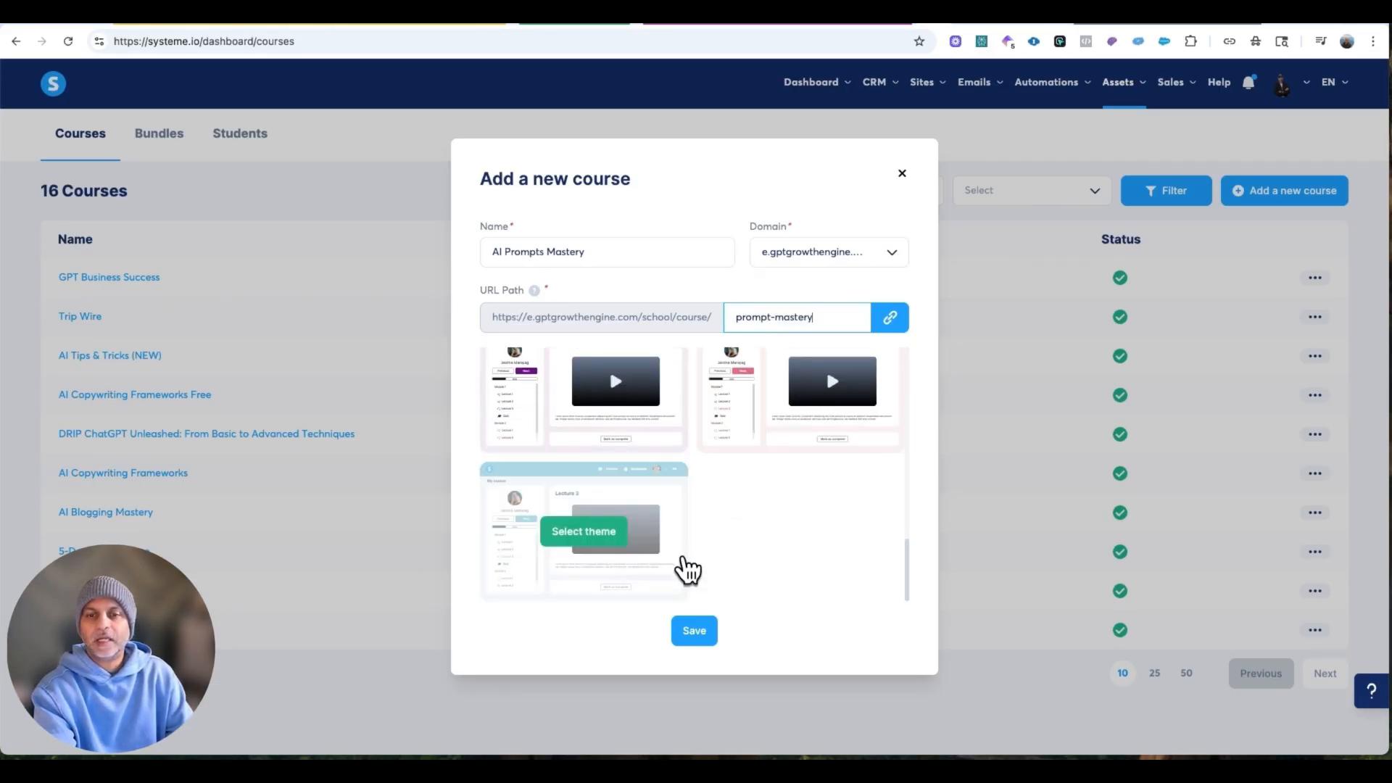
{"action": "scroll", "coordinate": [652, 558], "scroll_direction": "up", "scroll_amount": 2}
{"action": "scroll", "coordinate": [624, 547], "scroll_direction": "down", "scroll_amount": 2}
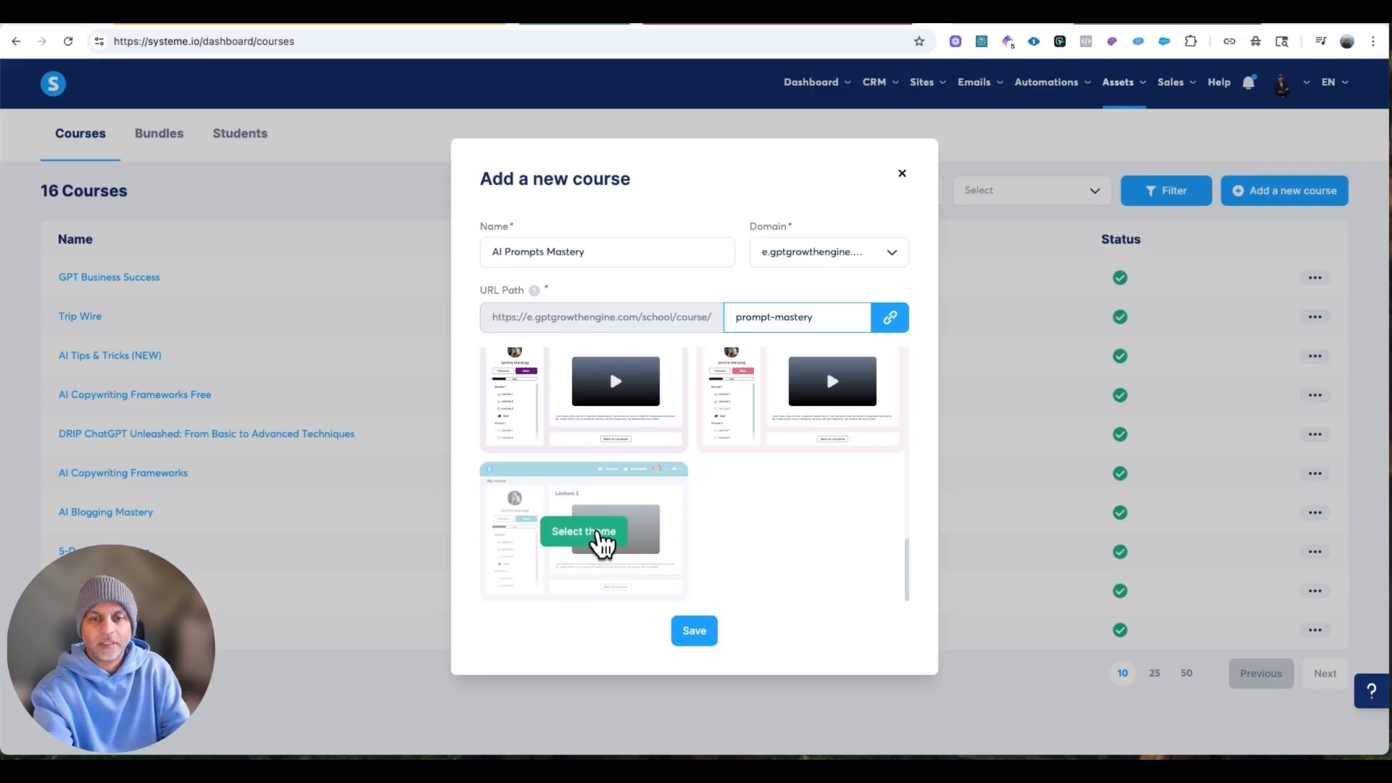
{"action": "left_click", "coordinate": [602, 536]}
{"action": "left_click", "coordinate": [695, 634]}
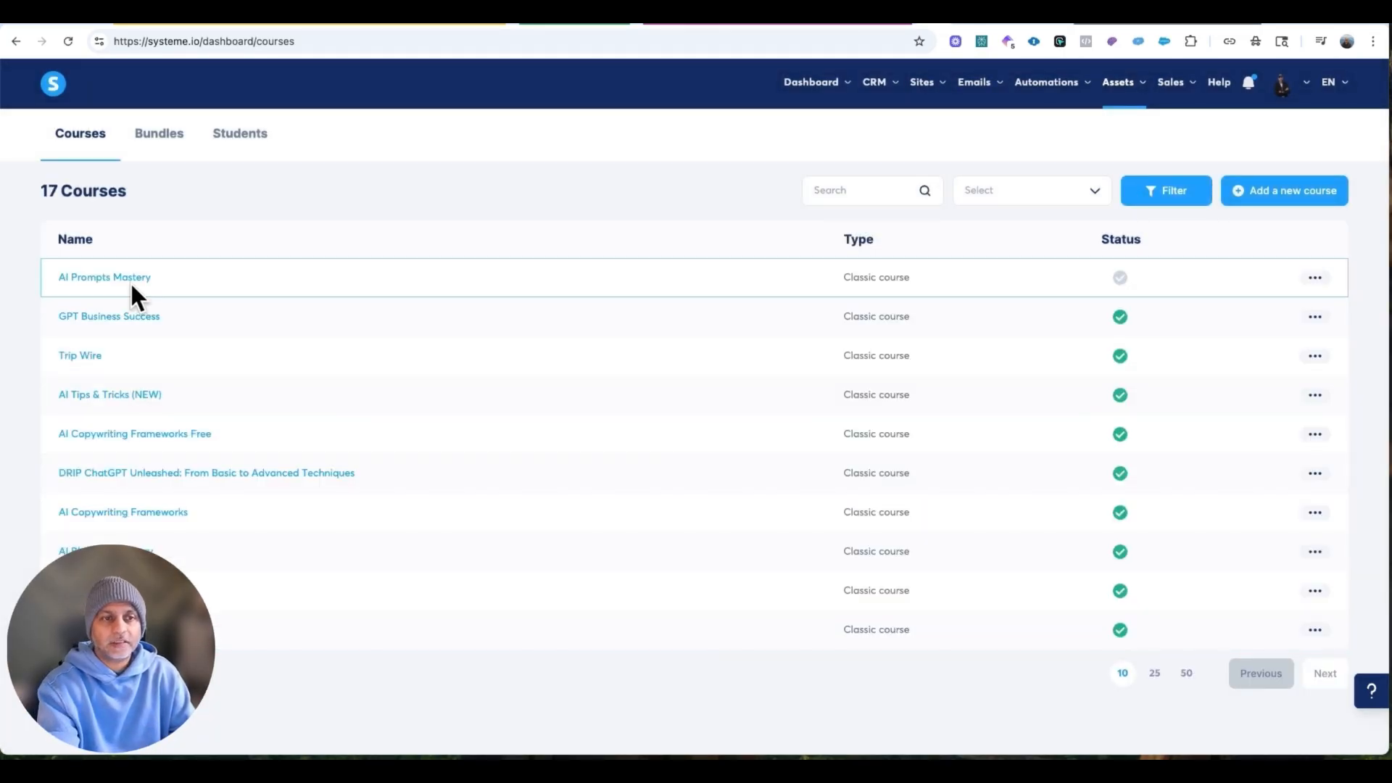
Open the settings of the AI Prompts Mastery course, enter the instructor's name and select English as the language.
{"action": "left_click_drag", "start_coordinate": [42, 190], "coordinate": [90, 196]}
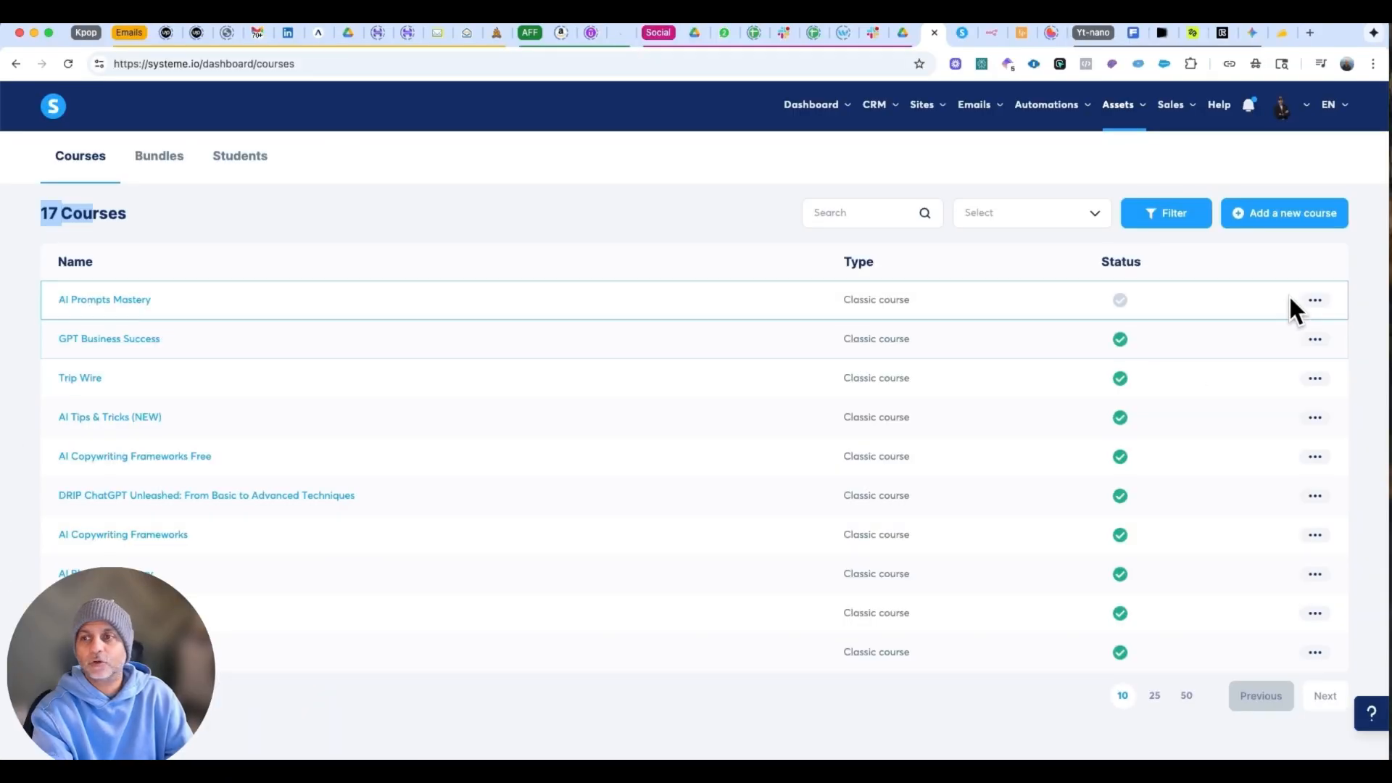
{"action": "left_click", "coordinate": [1314, 299]}
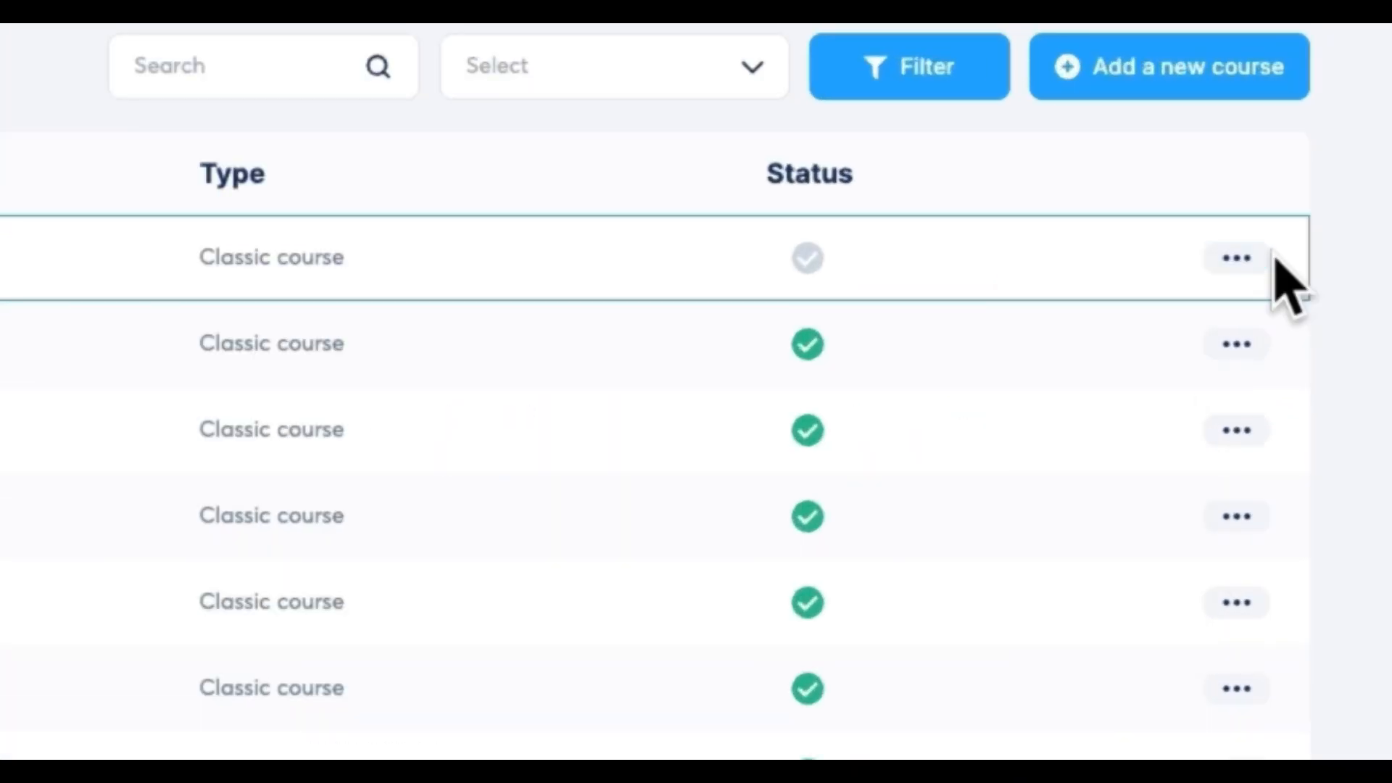
{"action": "mouse_move", "coordinate": [1232, 268]}
{"action": "left_click", "coordinate": [1123, 389]}
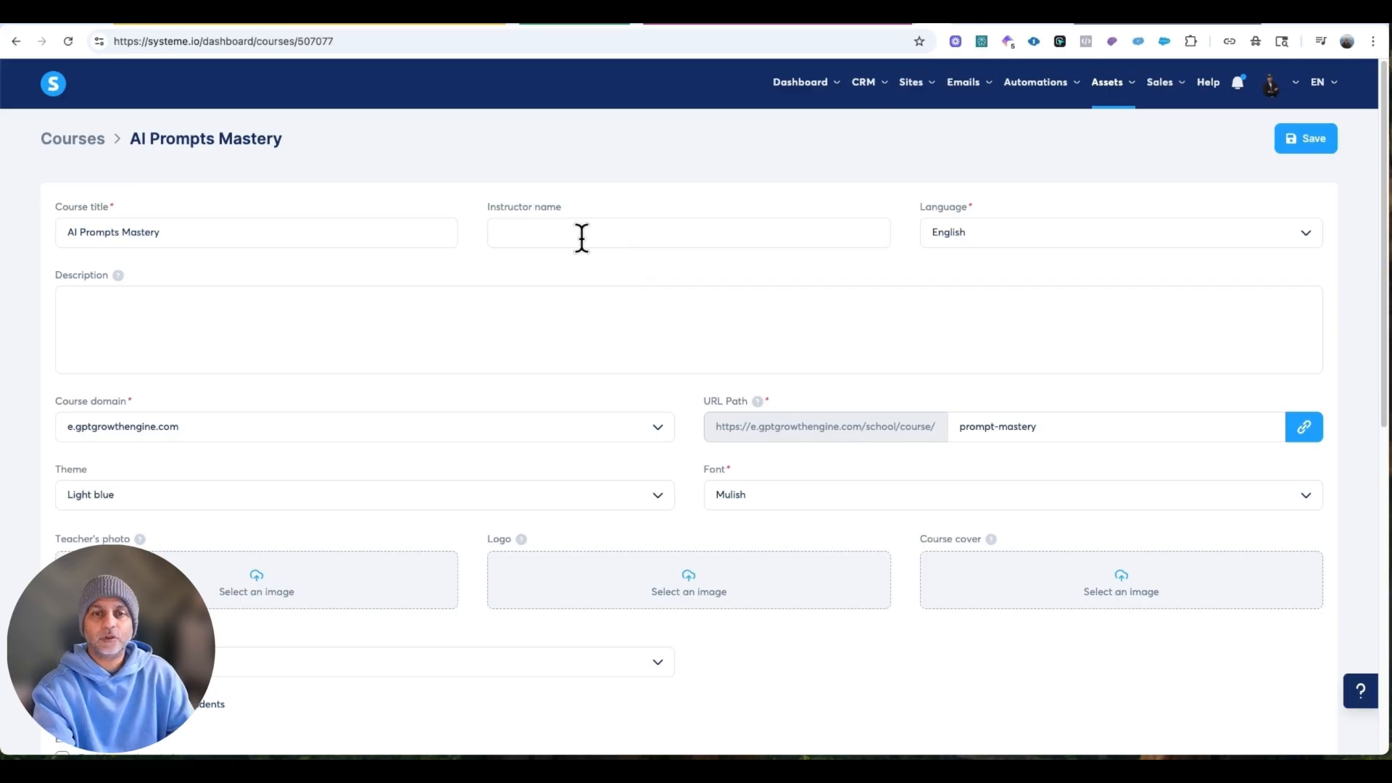
{"action": "left_click", "coordinate": [582, 237]}
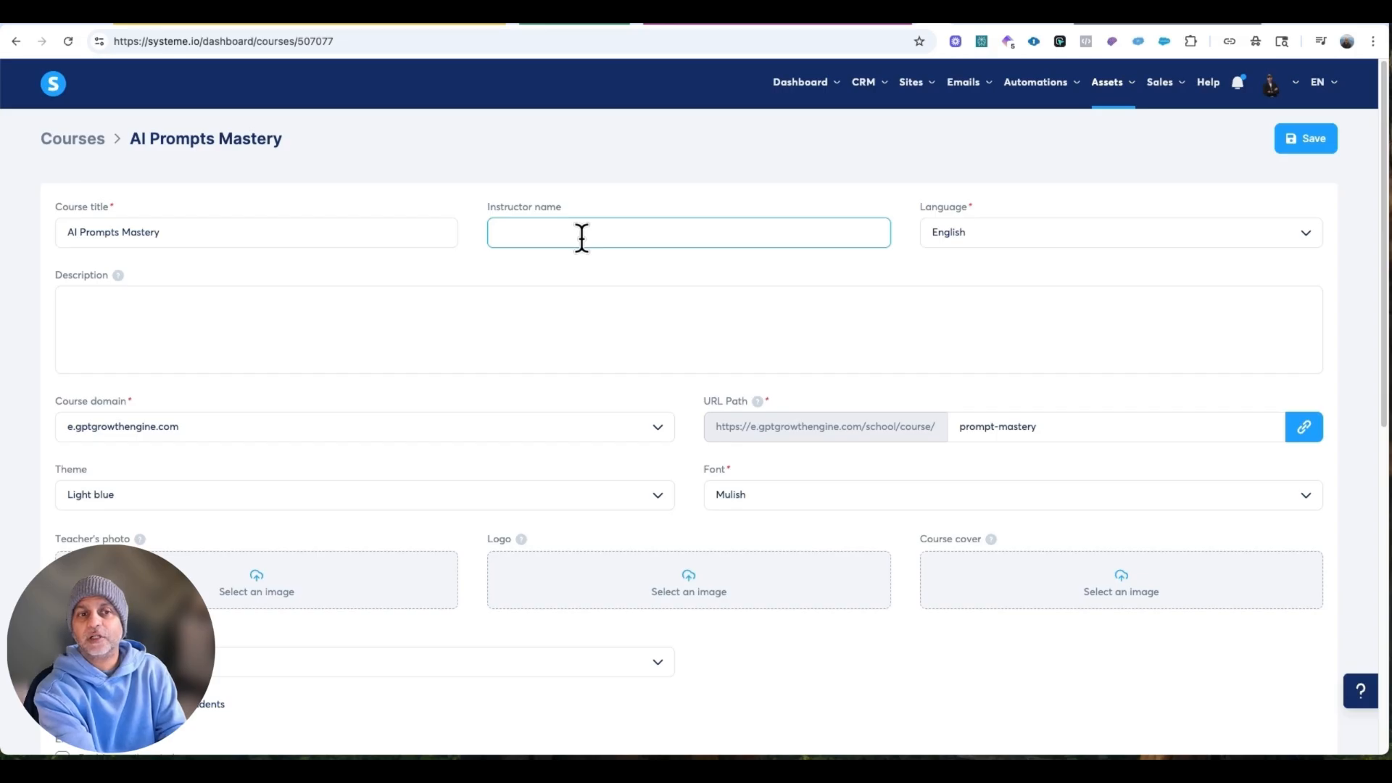
{"action": "type", "text": "Amit Arora"}
{"action": "left_click", "coordinate": [971, 237]}
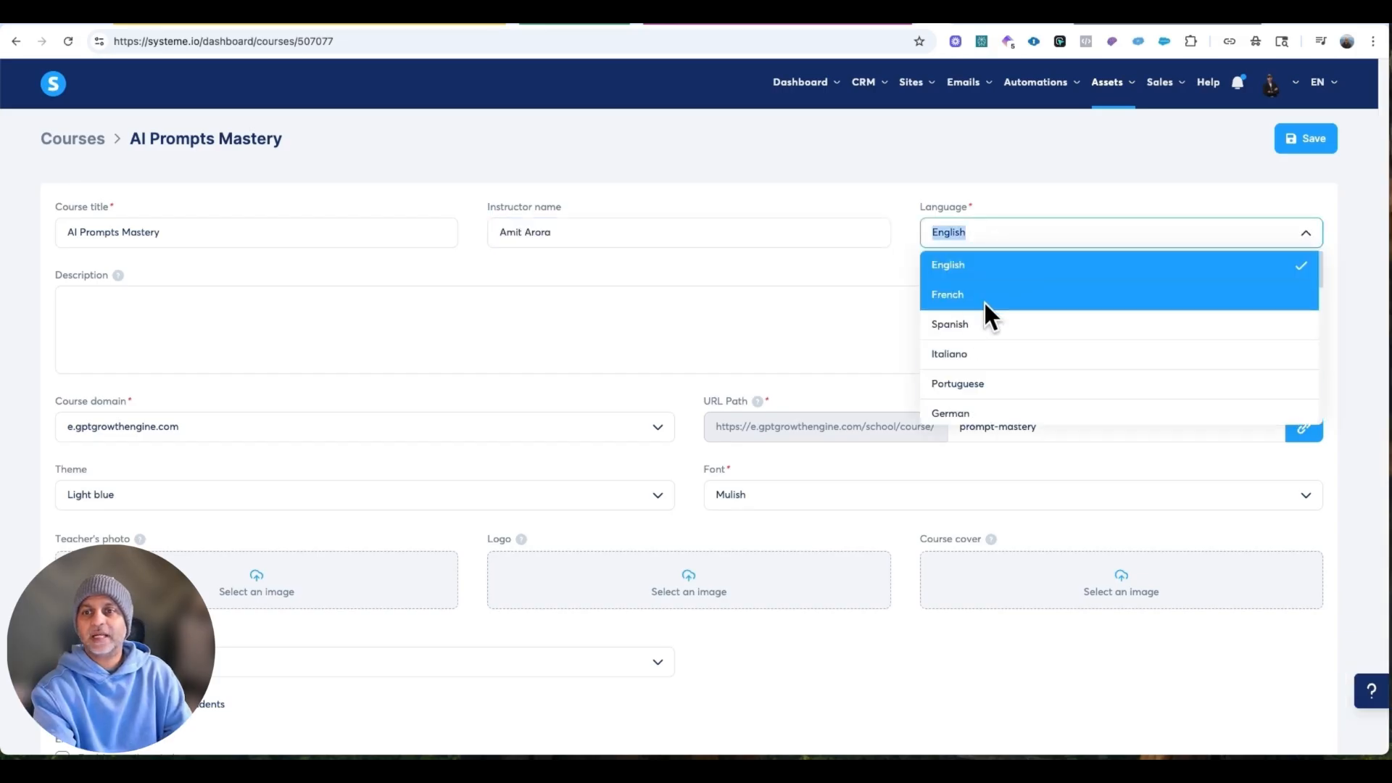
{"action": "left_click", "coordinate": [986, 266]}
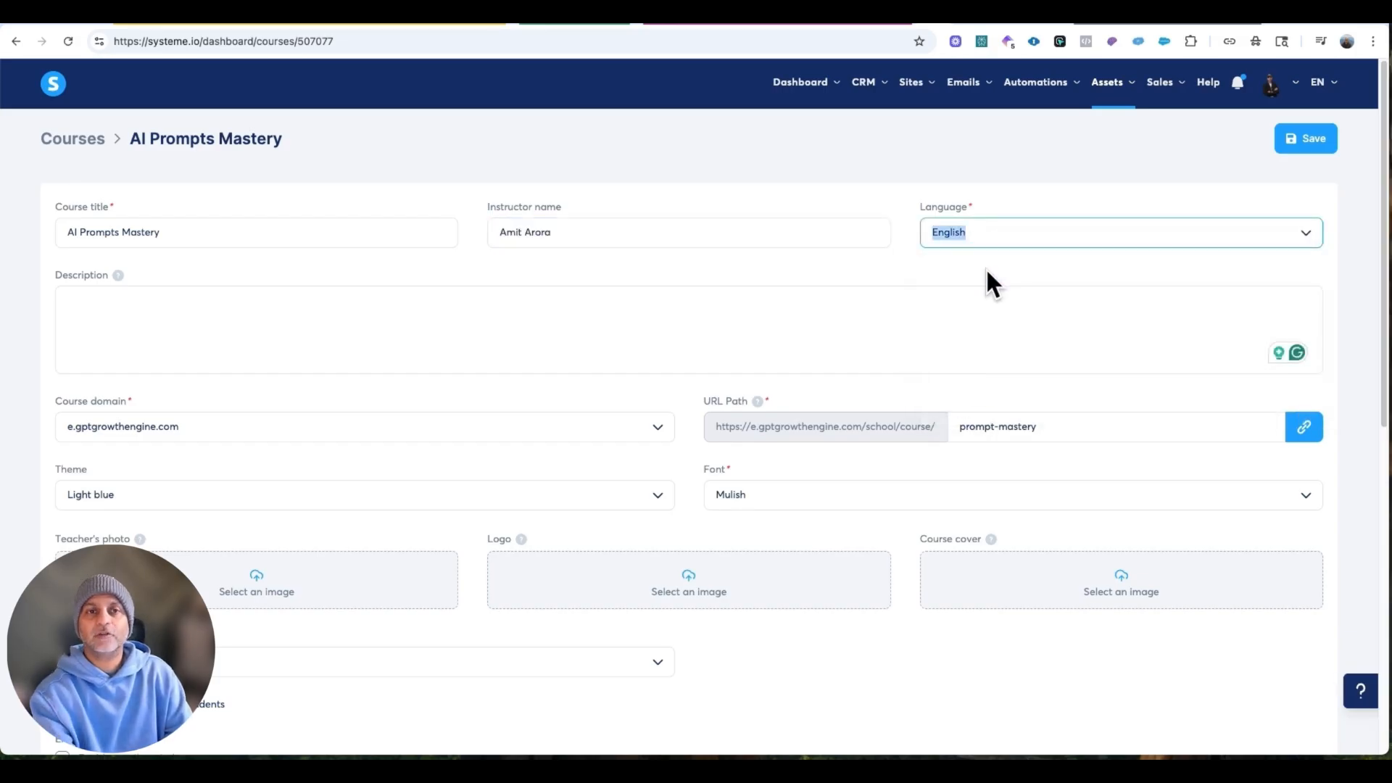
Add a description presenting AI Prompts Mastery as a comprehensive, hands-on course that turns casual AI users into confident prompt engineers.
{"action": "left_click_drag", "start_coordinate": [65, 236], "coordinate": [192, 239]}
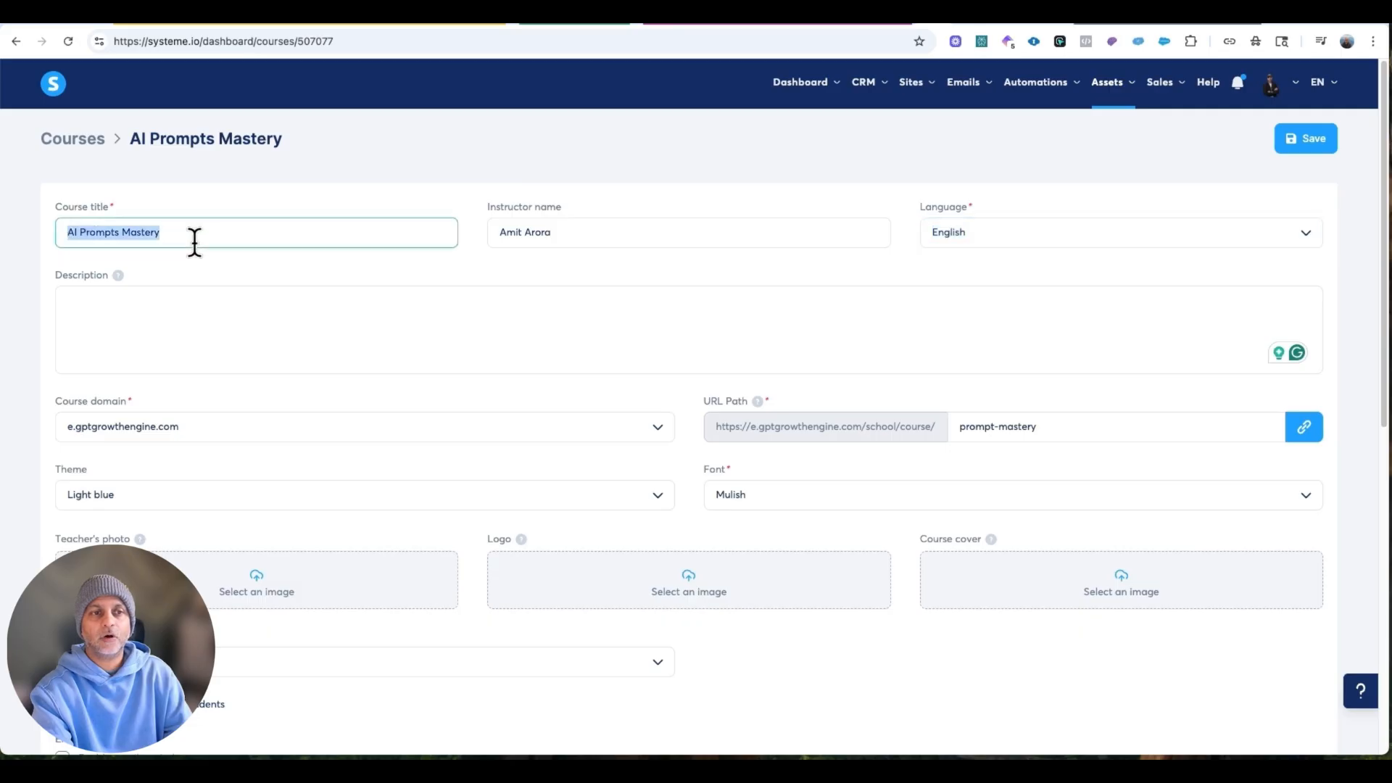
{"action": "left_click", "coordinate": [210, 317]}
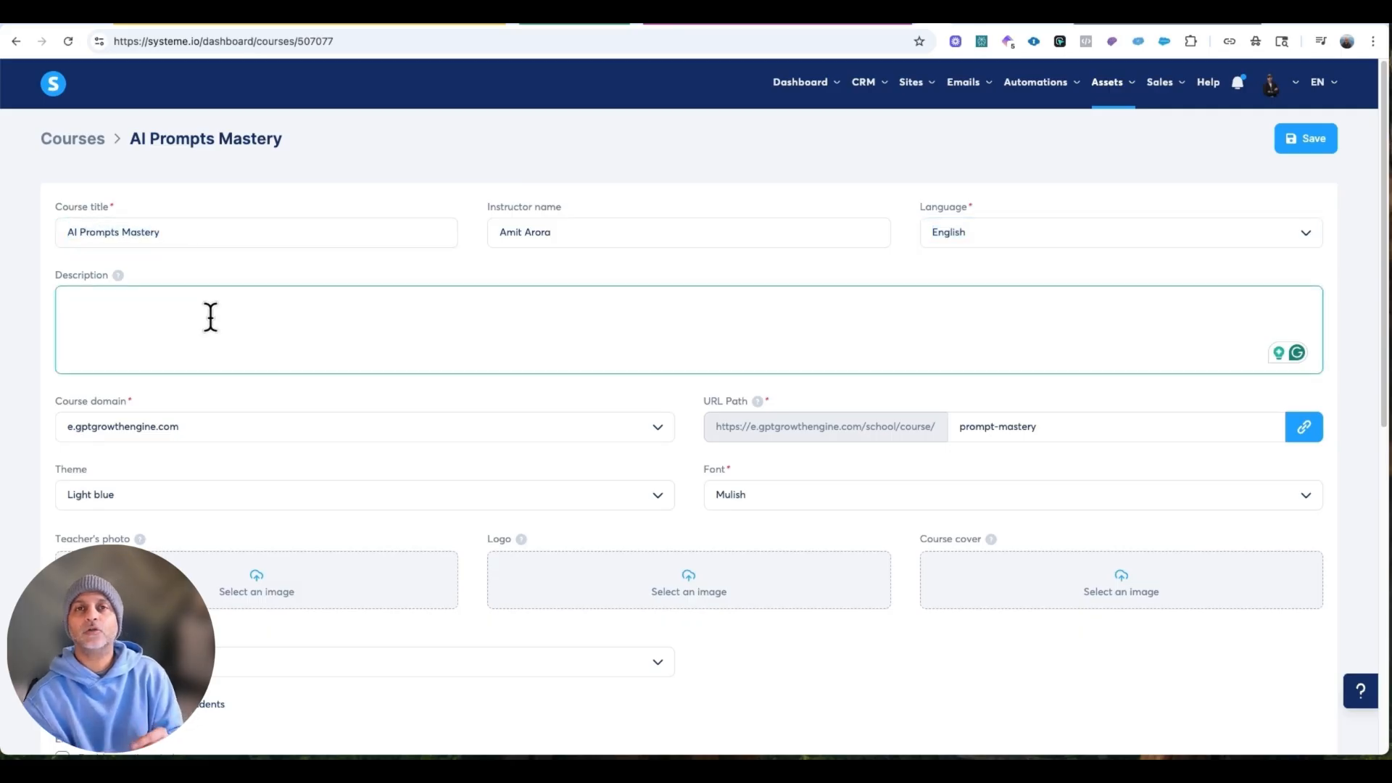
{"action": "type", "text": "AI Prompts Mastery is a comprehensive, hands-on course designed to transform learners from casual AI users into confident prompt engineers who can shape any AI's output with precision, creativity, and purpose. The course focuses on understanding how AI \"thinks,\" crafting powerful instructions, and developing reusable frameworks for productivity, creativity, and content generation."}
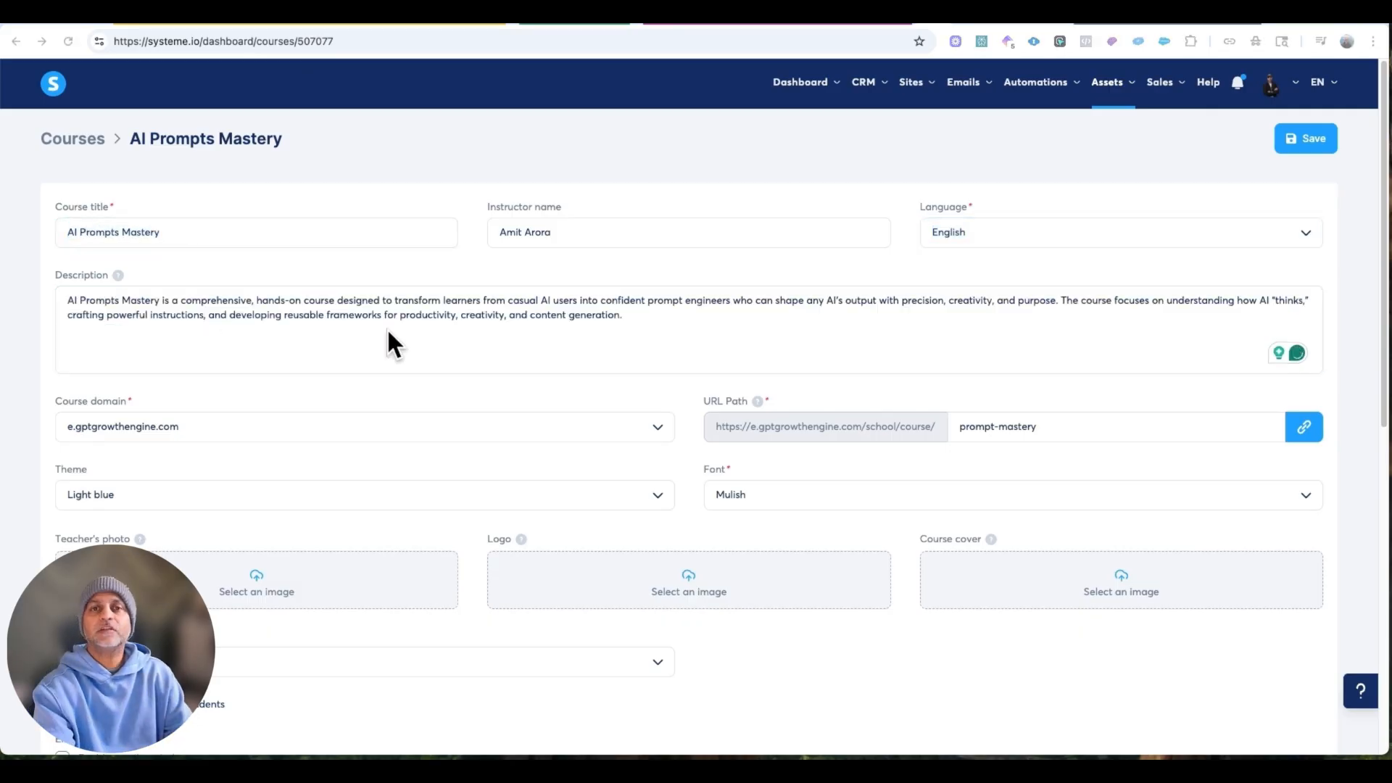
Review the available course domains and the theme and font settings of the AI Prompts Mastery course.
{"action": "left_click", "coordinate": [231, 426]}
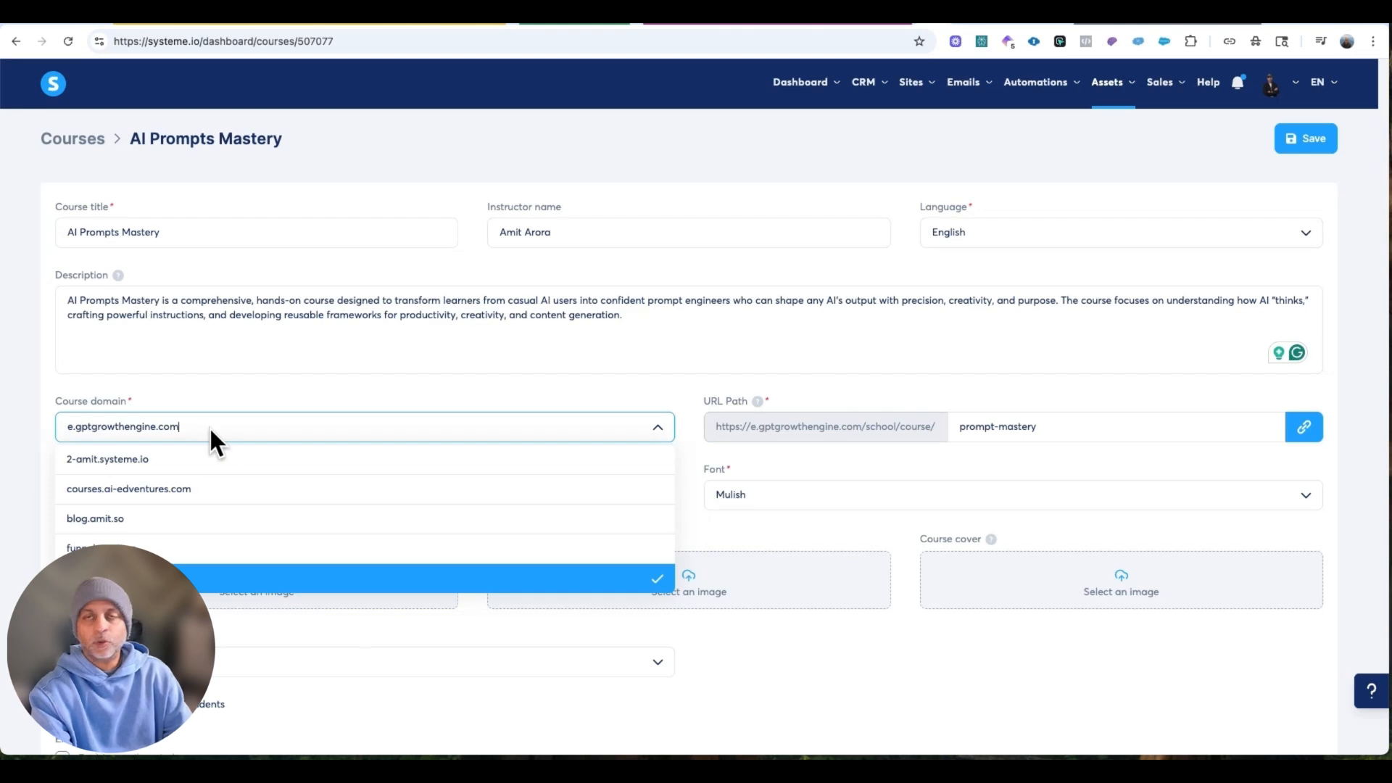
{"action": "left_click", "coordinate": [205, 415]}
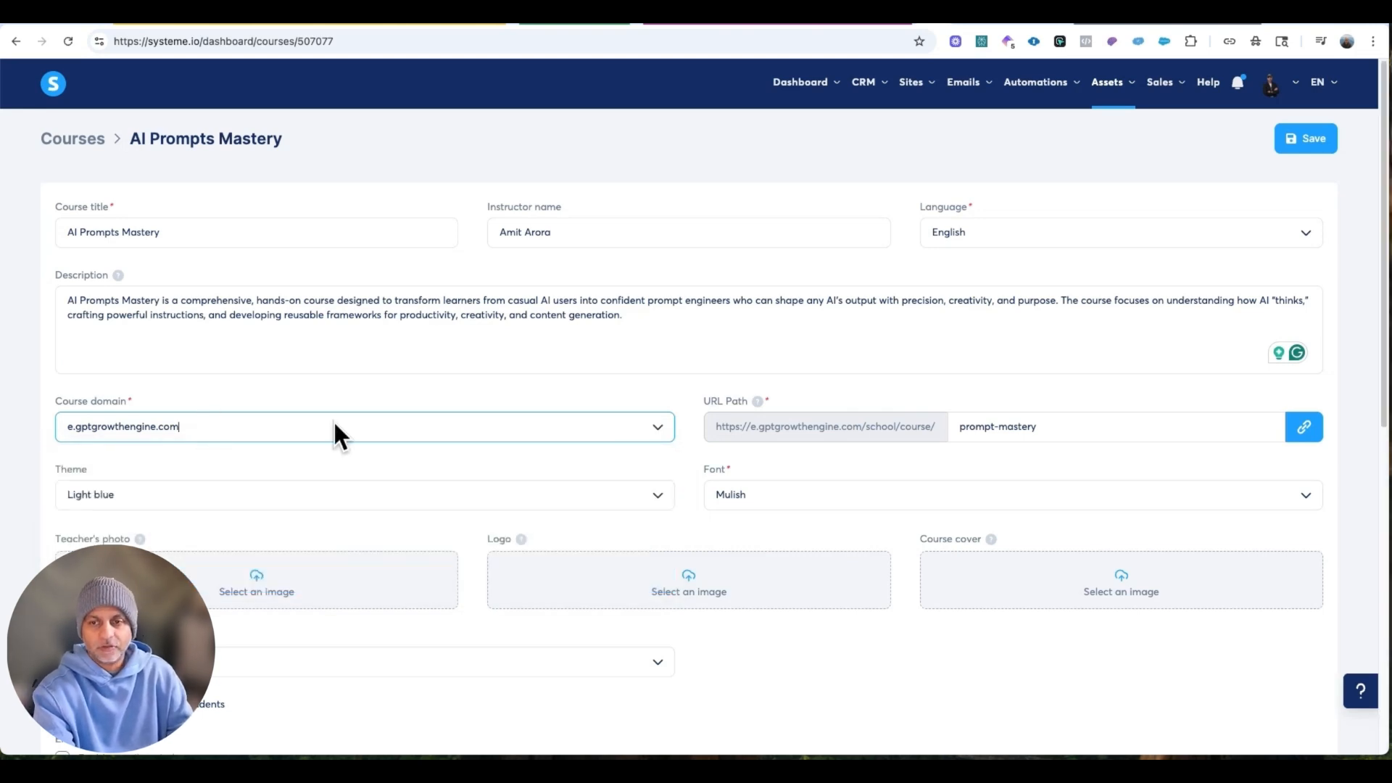
{"action": "scroll", "coordinate": [833, 464], "scroll_direction": "down", "scroll_amount": 3}
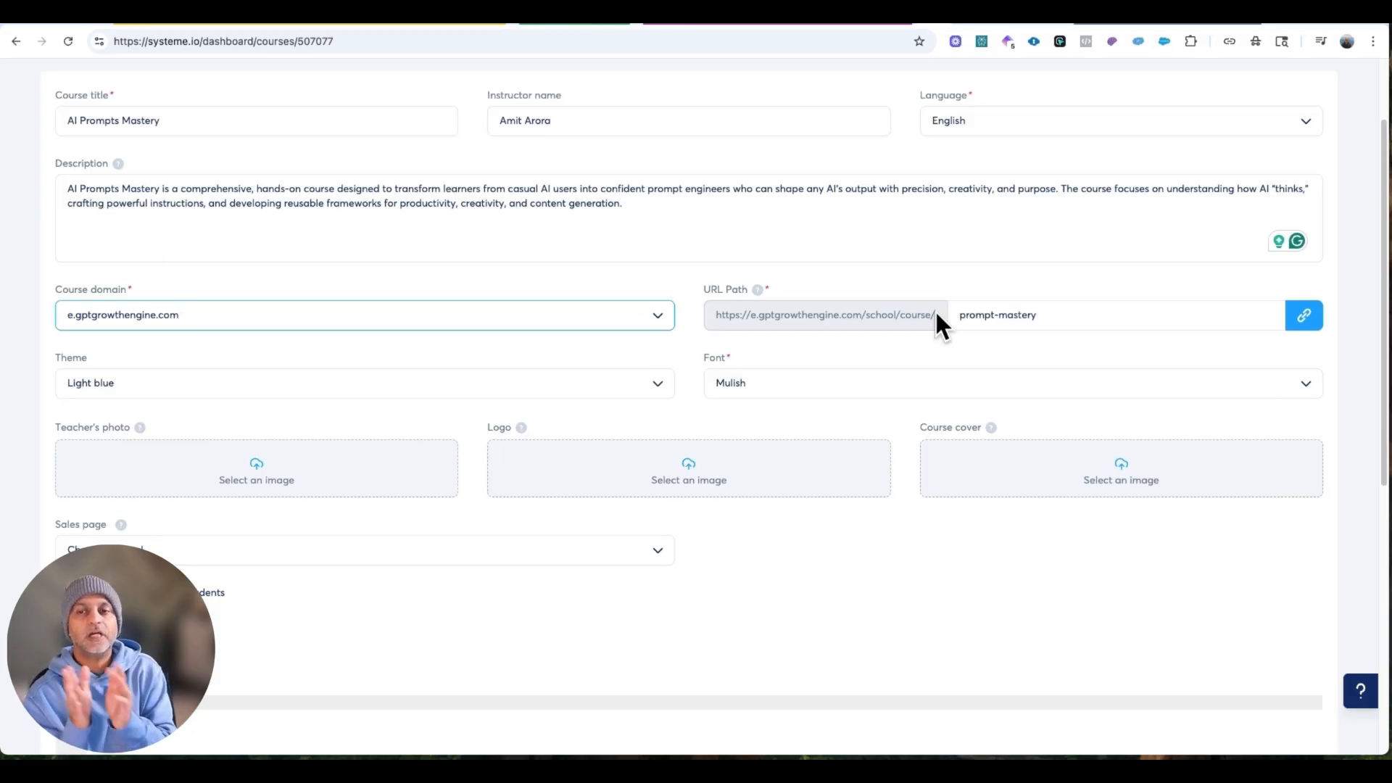
{"action": "scroll", "coordinate": [456, 260], "scroll_direction": "down", "scroll_amount": 2}
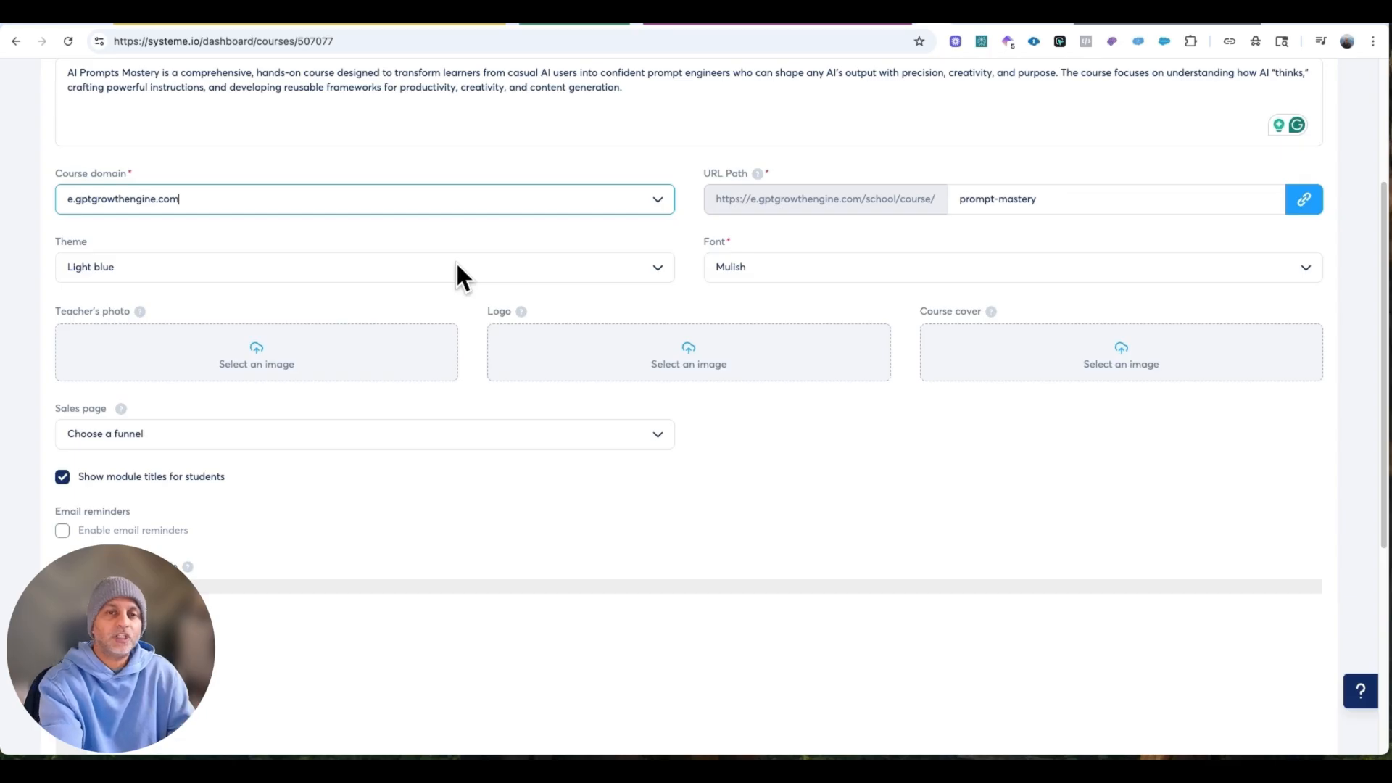
{"action": "left_click", "coordinate": [777, 267]}
{"action": "left_click", "coordinate": [777, 268]}
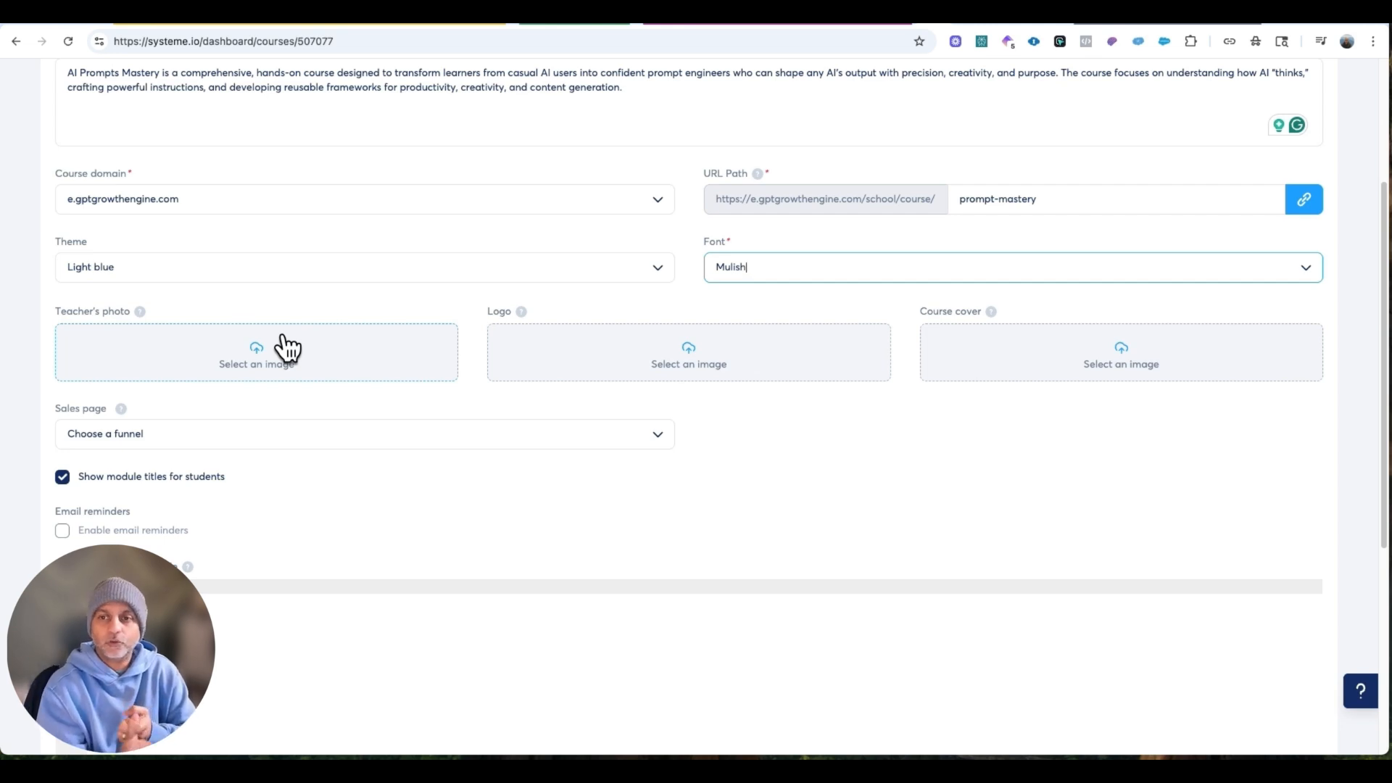
Check the help note for the course cover image.
{"action": "left_click", "coordinate": [991, 312]}
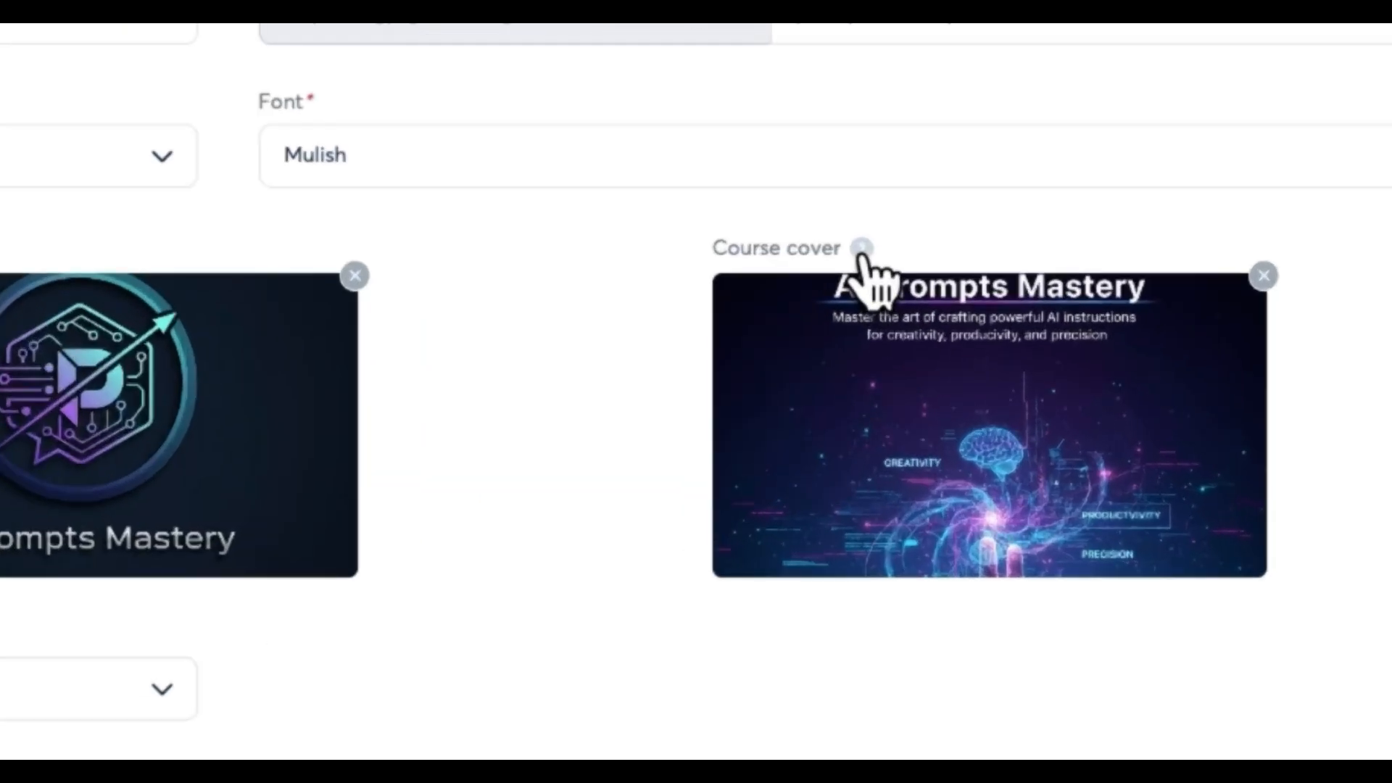
{"action": "mouse_move", "coordinate": [993, 315]}
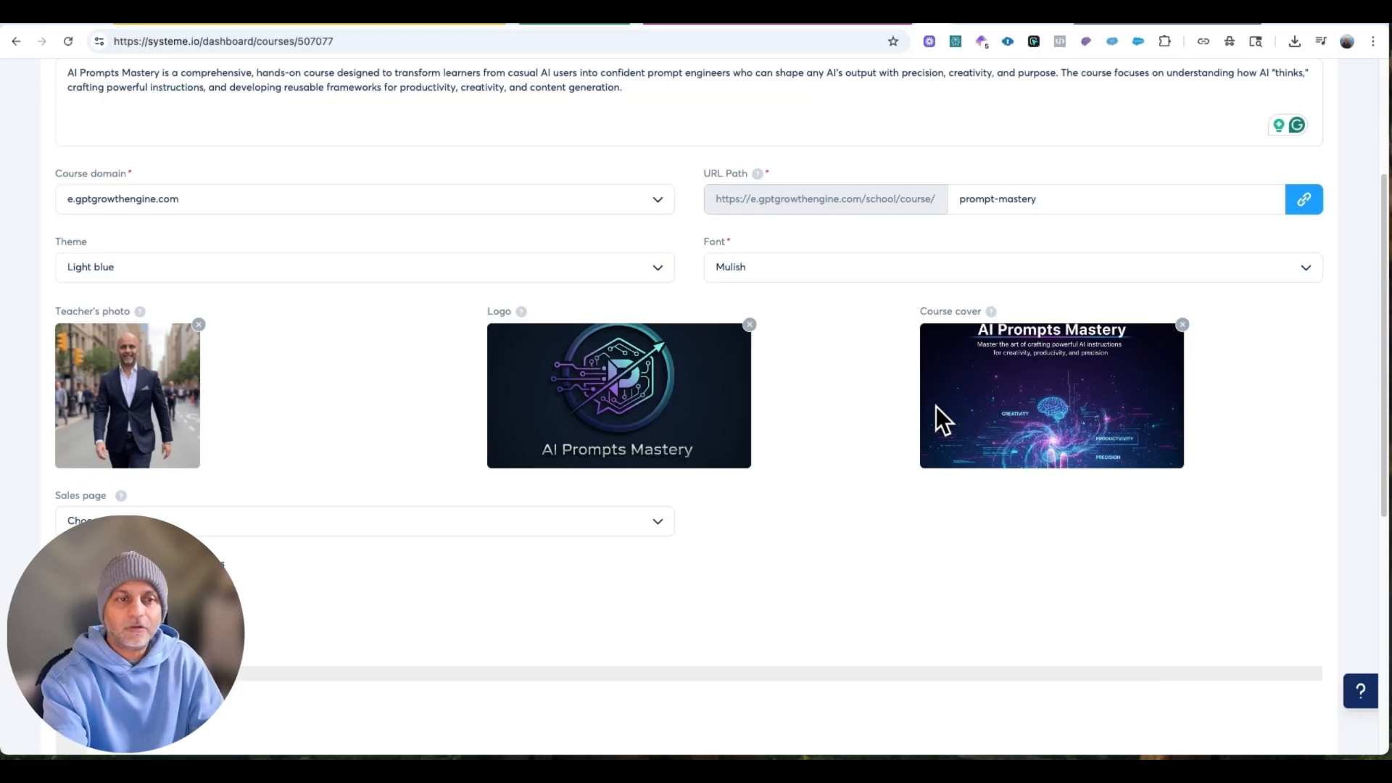
Set the course's sales page to the AI EDVENTURES Membership funnel with the funnel step AI EDVENTURES - Membership Checkout.
{"action": "scroll", "coordinate": [1044, 384], "scroll_direction": "down", "scroll_amount": 4}
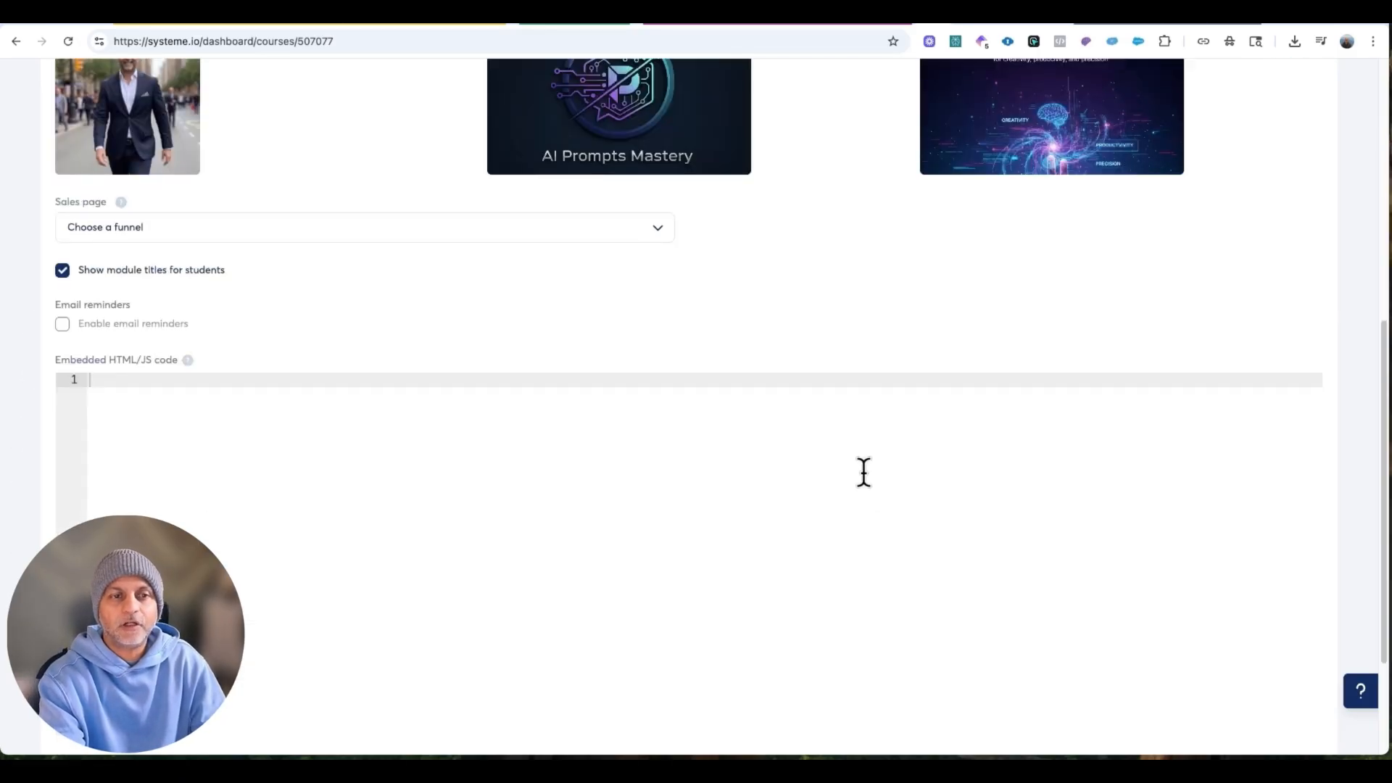
{"action": "left_click", "coordinate": [161, 227]}
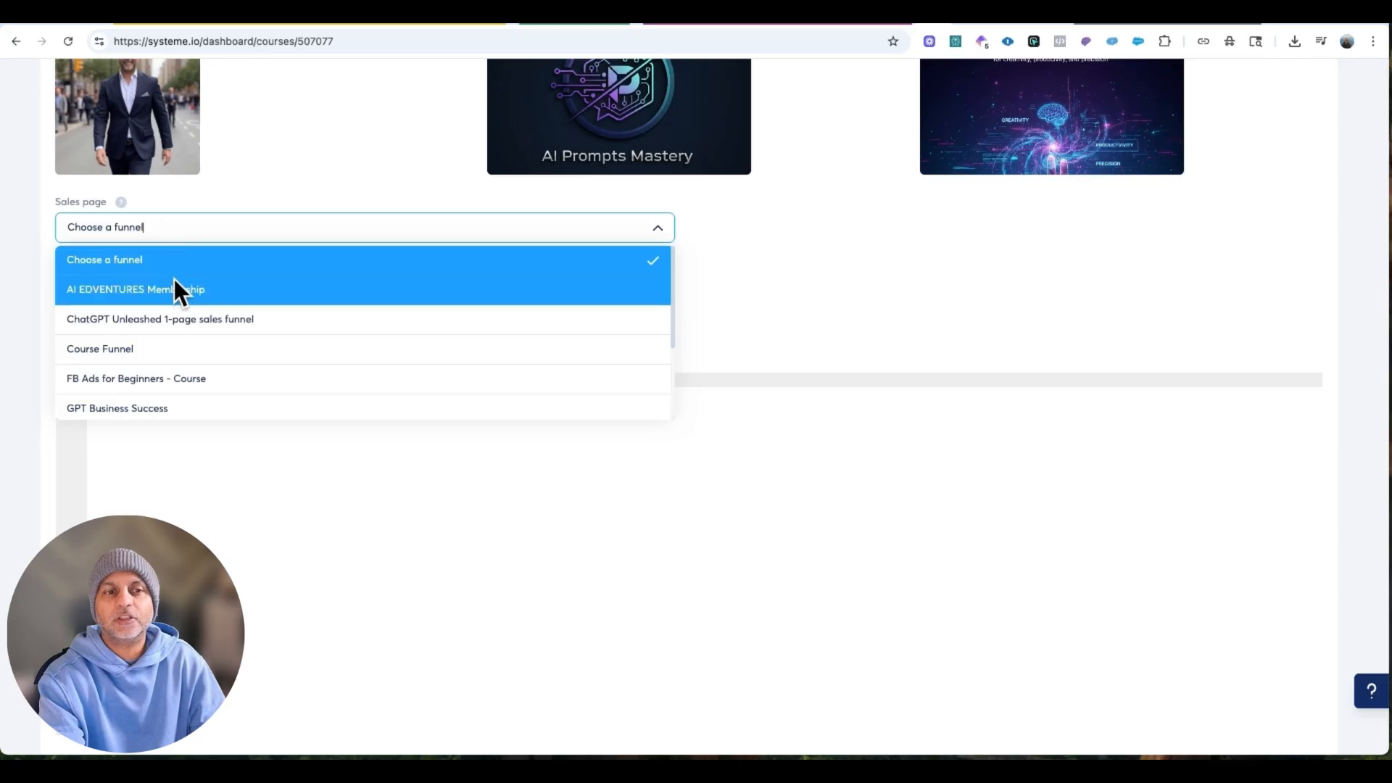
{"action": "left_click", "coordinate": [211, 293]}
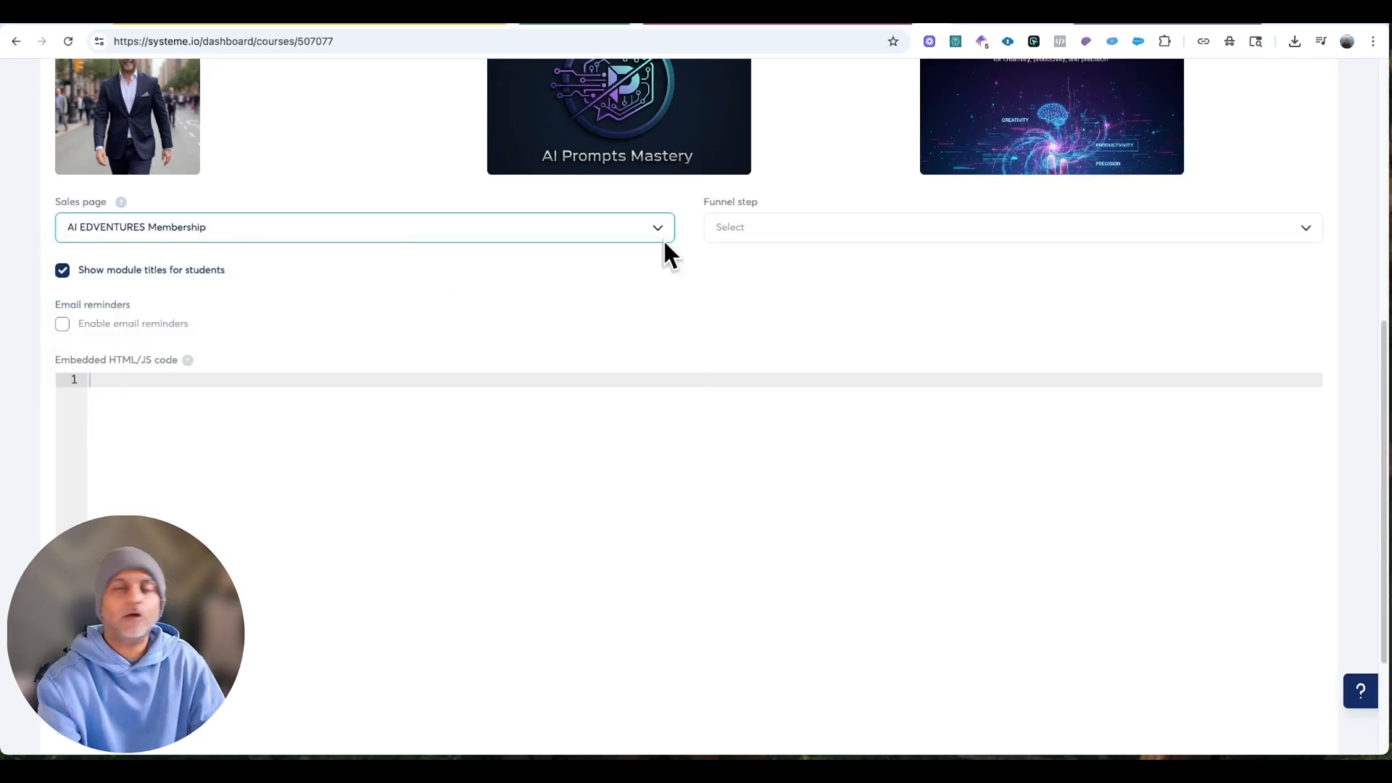
{"action": "left_click", "coordinate": [767, 227]}
{"action": "left_click", "coordinate": [878, 259]}
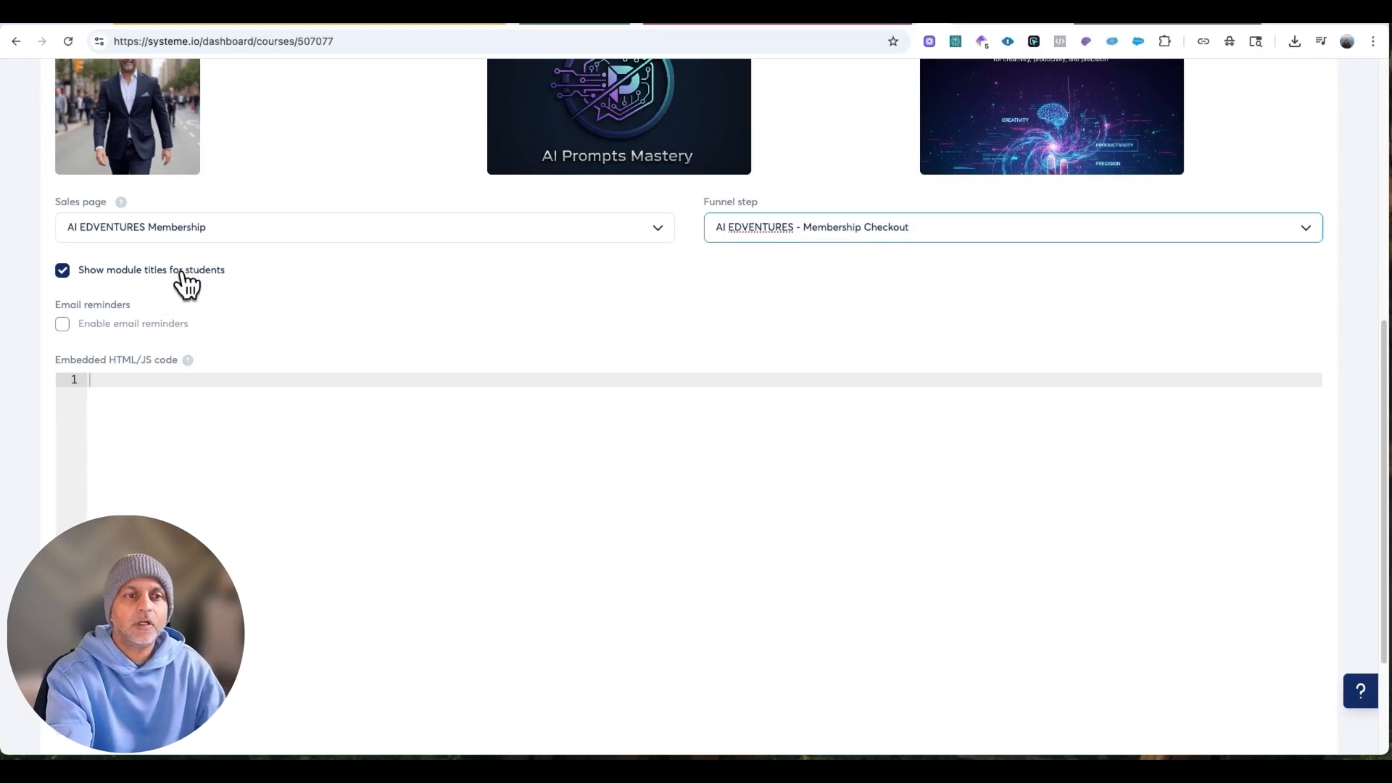
Enable email reminders for the course and schedule the reminder for 7 days after course enrollment.
{"action": "left_click", "coordinate": [155, 324]}
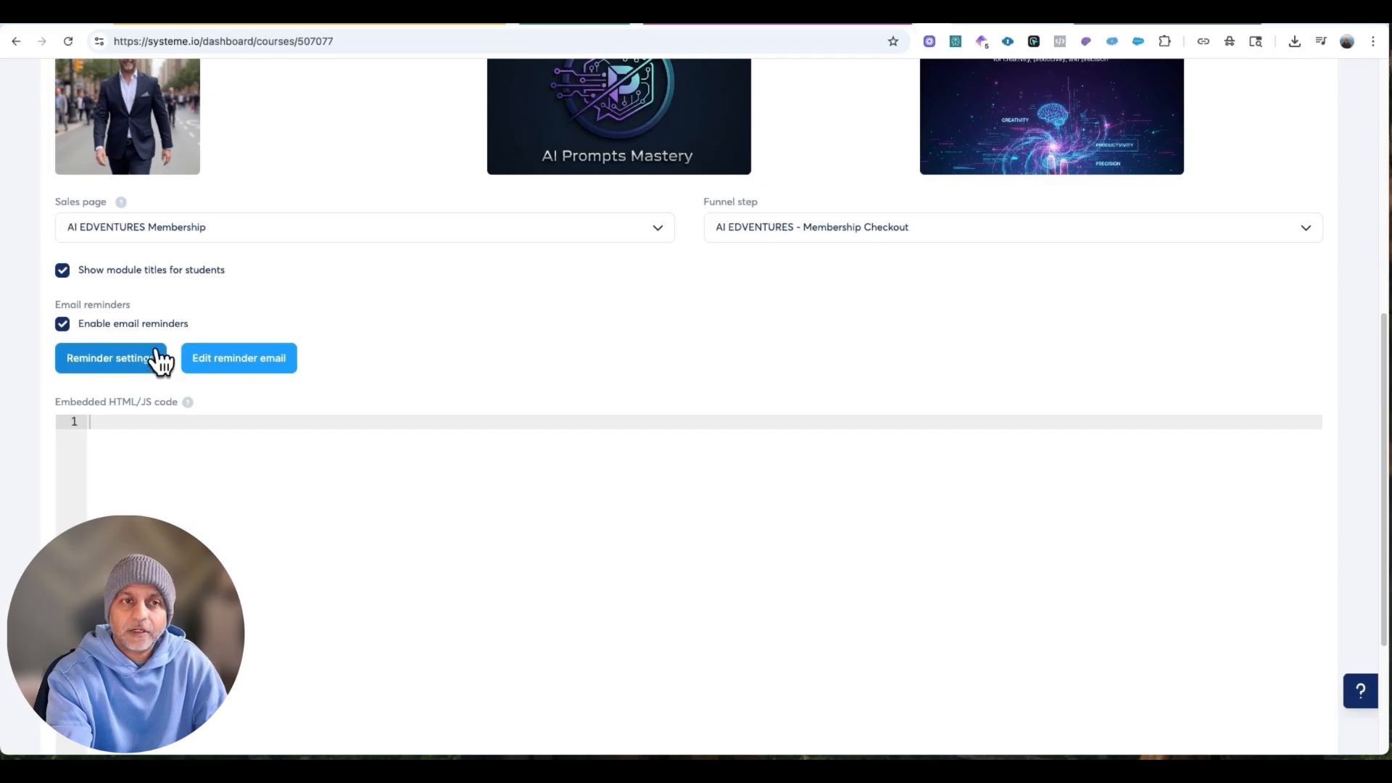
{"action": "scroll", "coordinate": [345, 394], "scroll_direction": "down", "scroll_amount": 3}
{"action": "scroll", "coordinate": [345, 378], "scroll_direction": "up", "scroll_amount": 1}
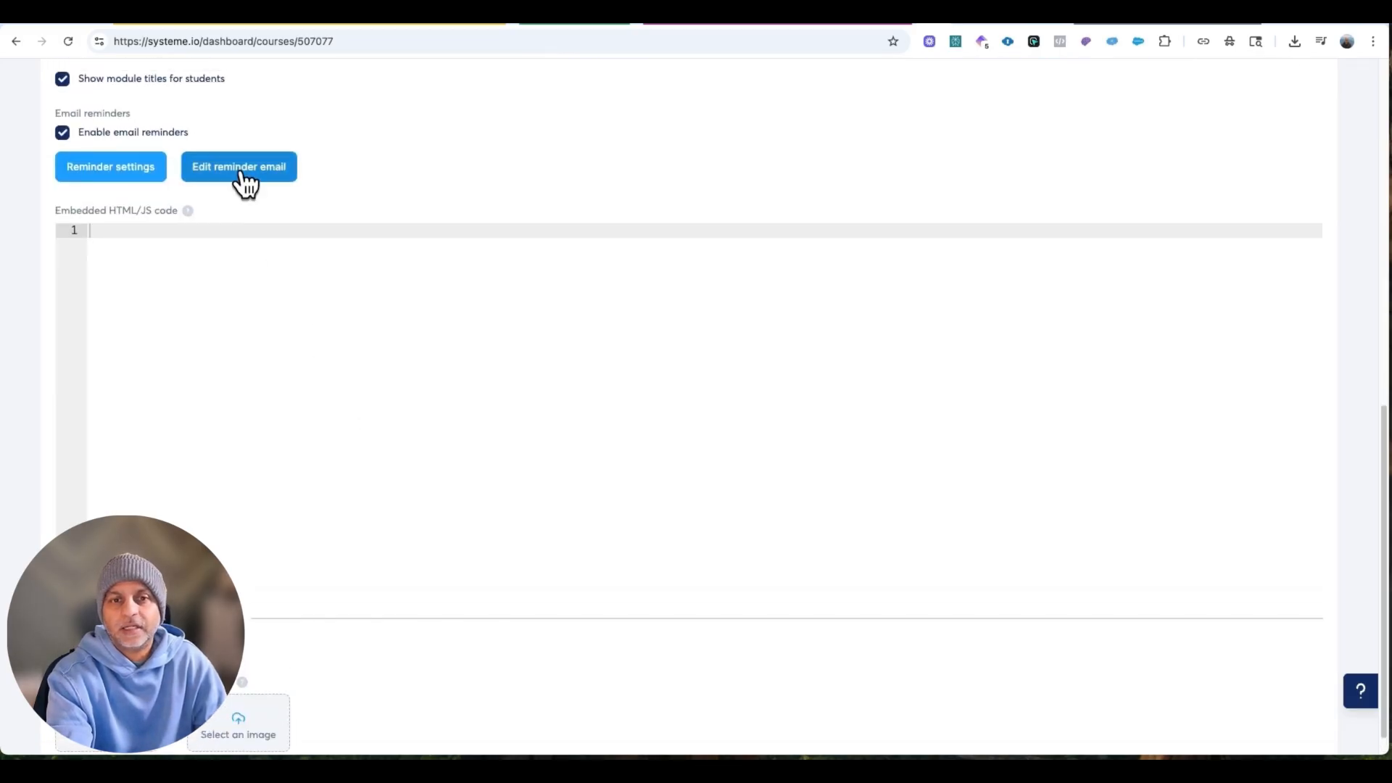
{"action": "left_click", "coordinate": [129, 170]}
{"action": "left_click", "coordinate": [561, 284]}
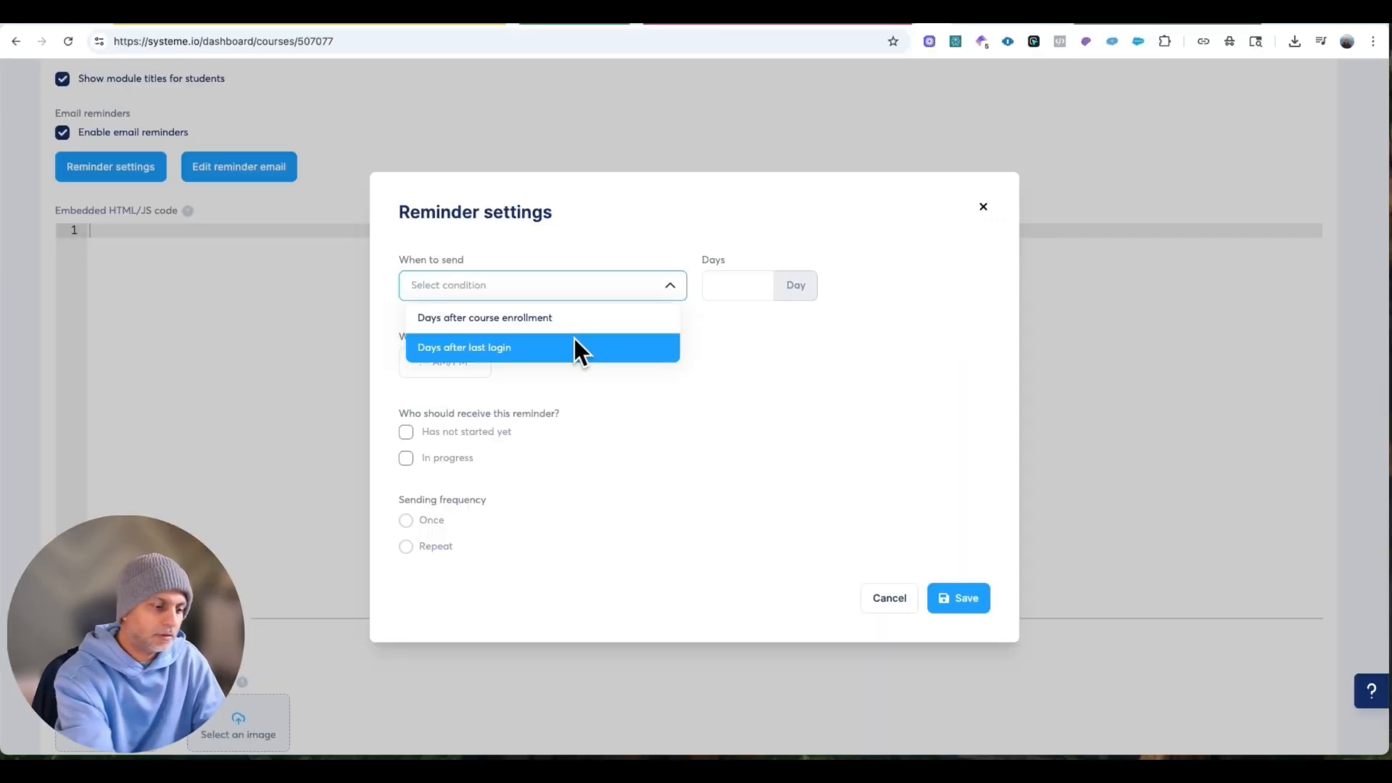
{"action": "left_click", "coordinate": [579, 317]}
{"action": "left_click", "coordinate": [723, 285]}
{"action": "type", "text": "7"}
{"action": "key", "text": "Tab"}
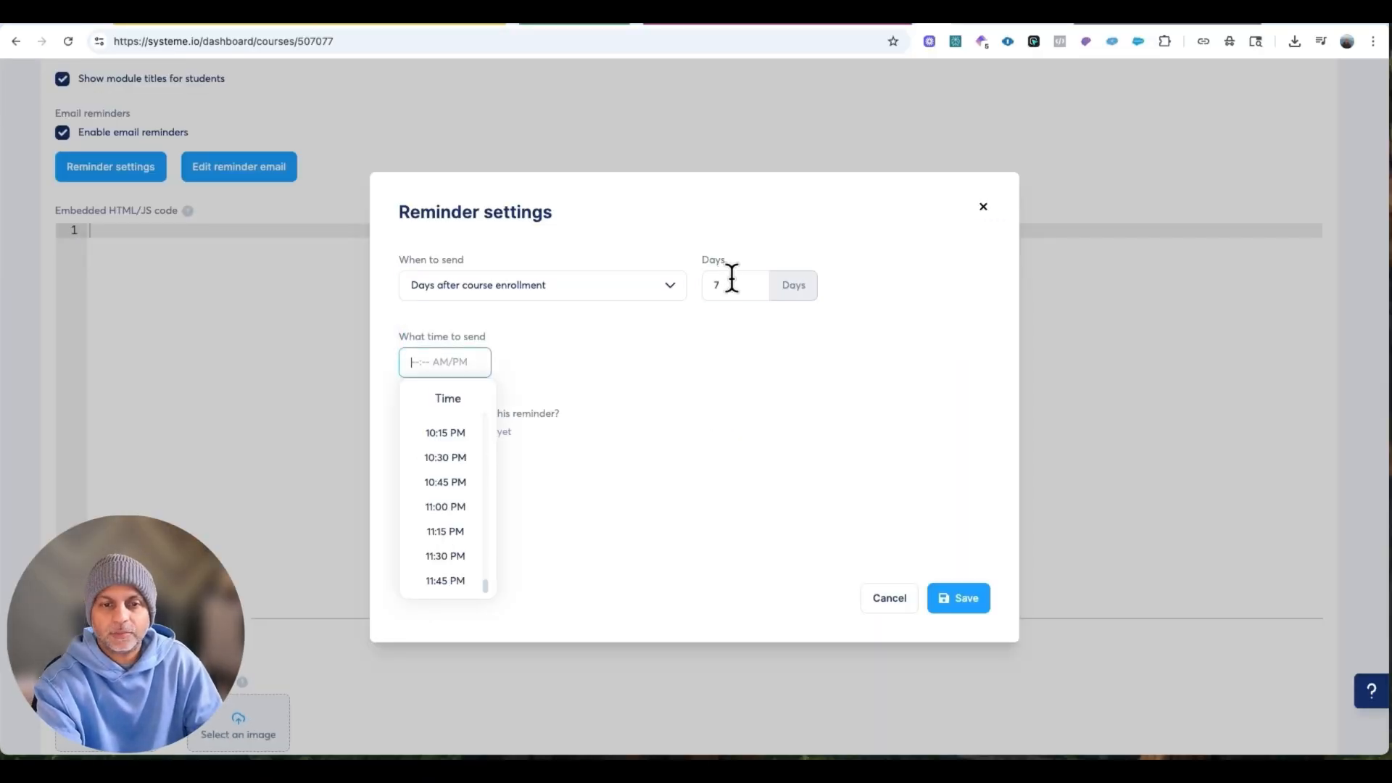
Set the reminder's sending time to 10:00 AM.
{"action": "left_click", "coordinate": [681, 345]}
{"action": "left_click", "coordinate": [440, 363]}
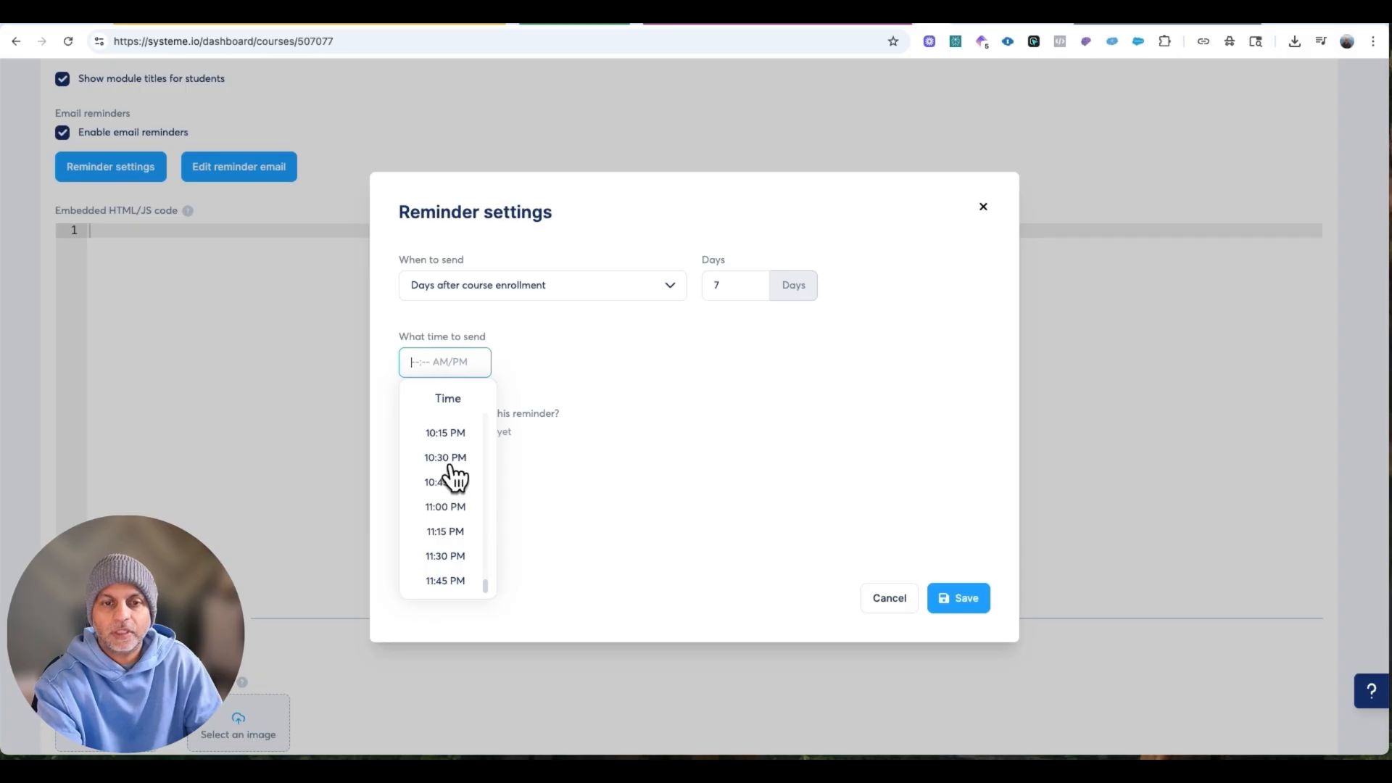
{"action": "scroll", "coordinate": [454, 475], "scroll_direction": "up", "scroll_amount": 10}
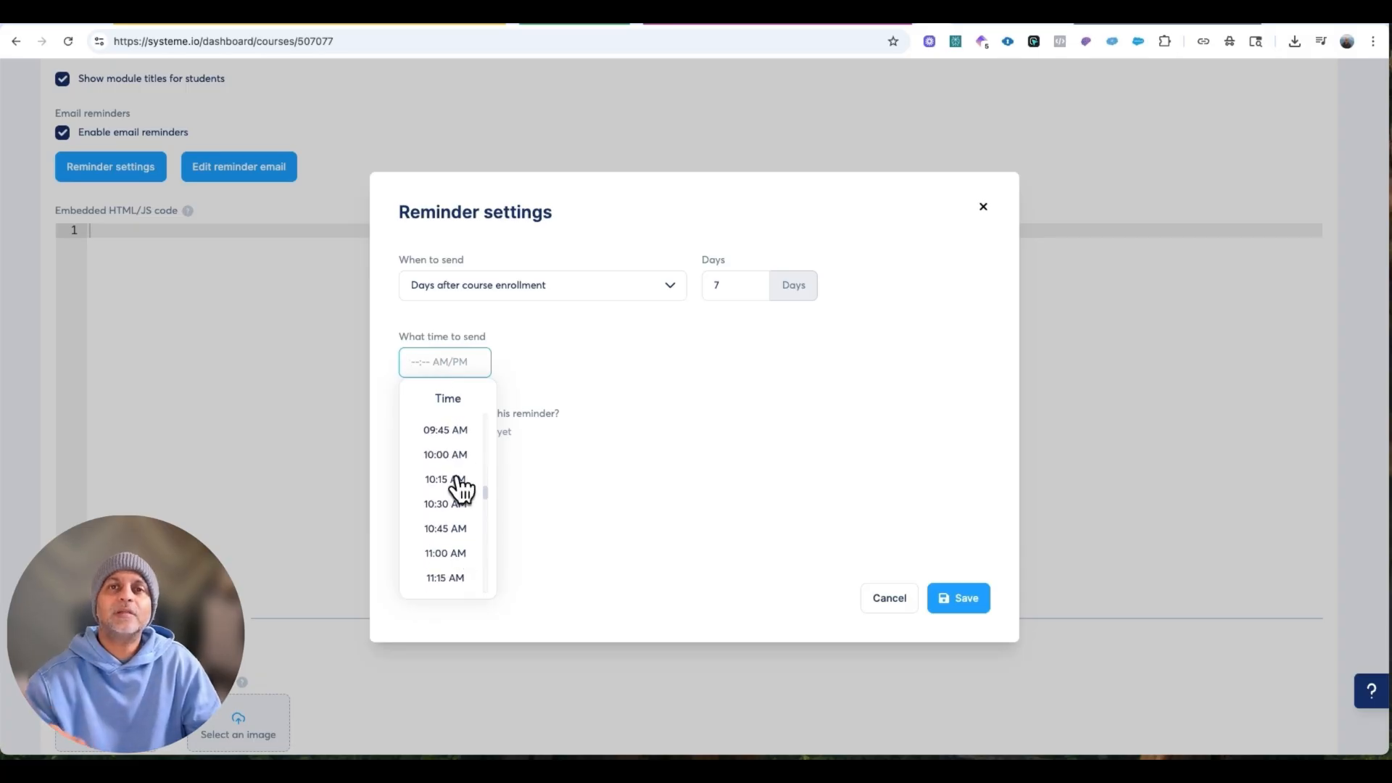
{"action": "left_click", "coordinate": [457, 457]}
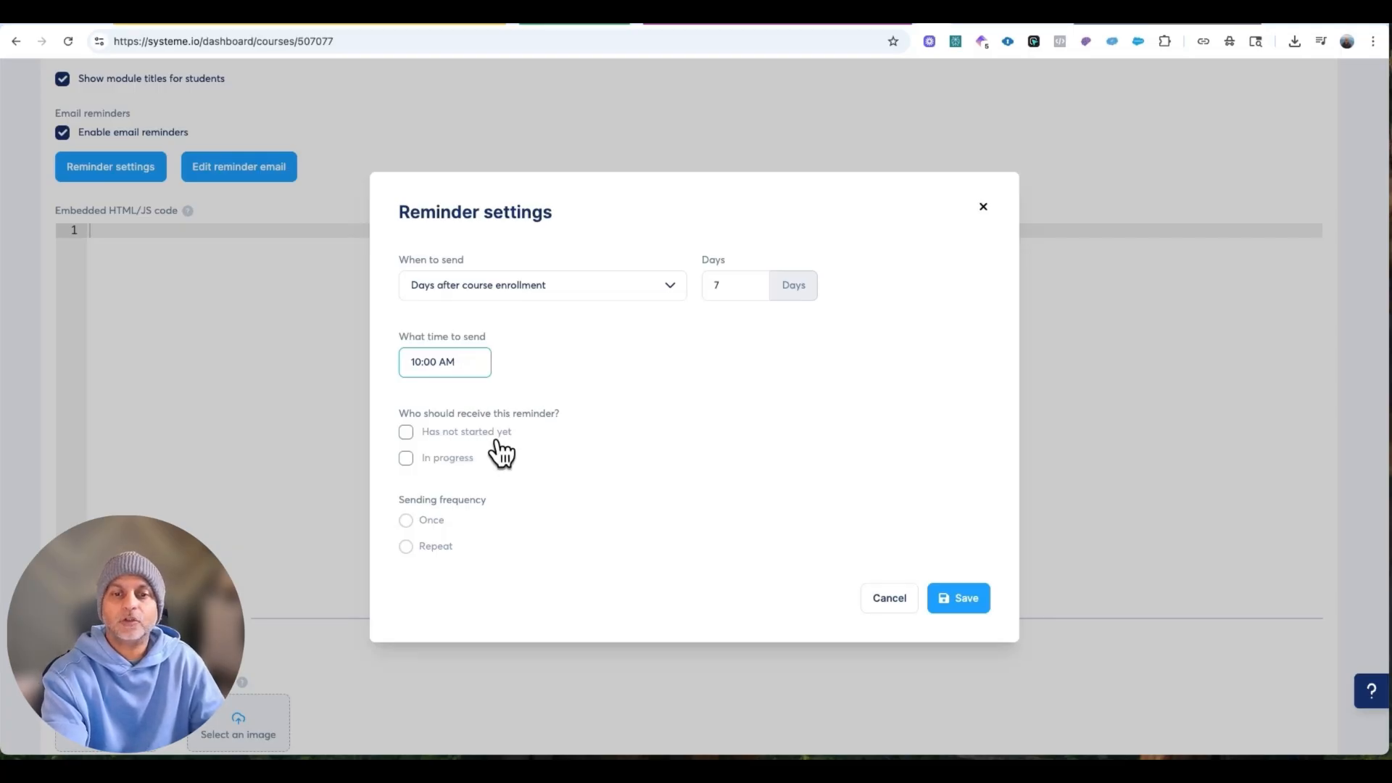
Try targeting the reminder at in-progress students with a progress of 50% and read the help note for that percentage.
{"action": "left_click", "coordinate": [450, 459]}
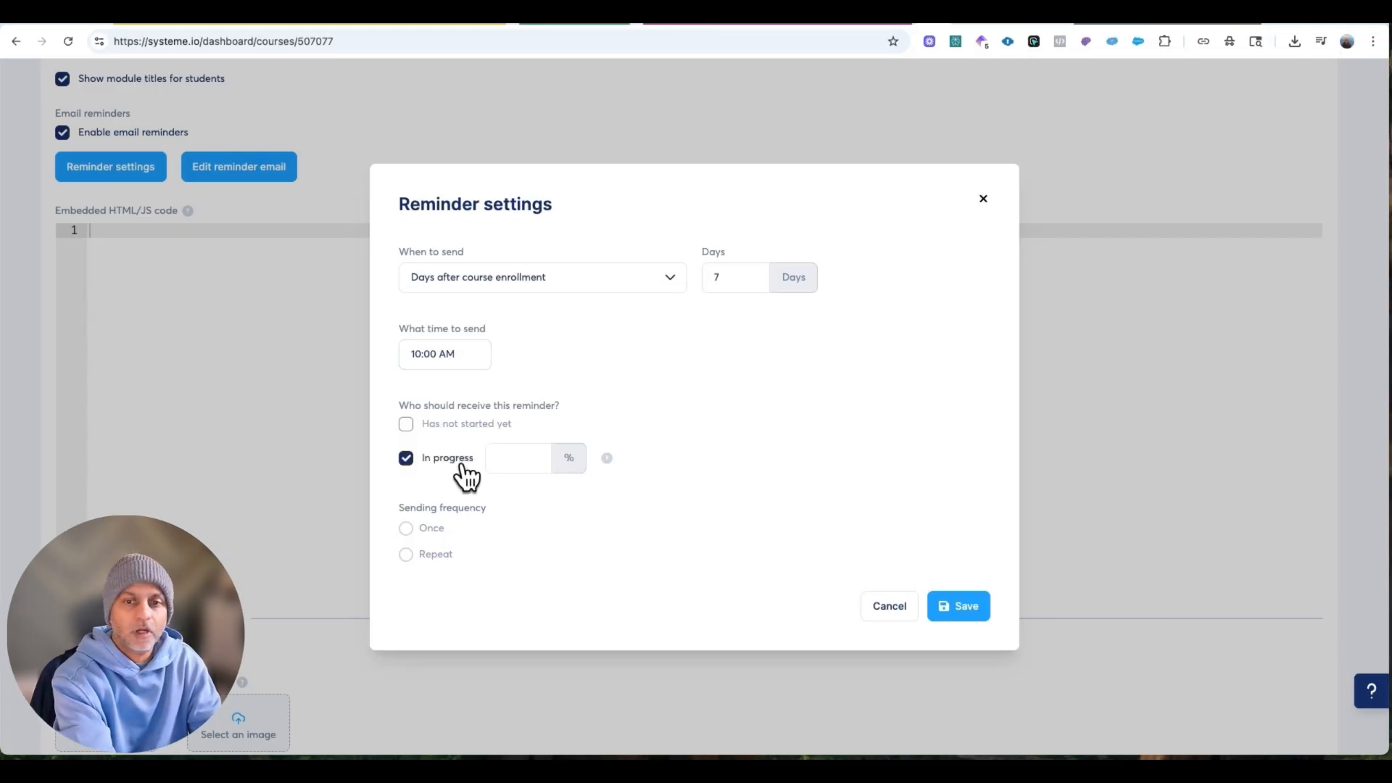
{"action": "left_click", "coordinate": [534, 460]}
{"action": "type", "text": "50"}
{"action": "mouse_move", "coordinate": [607, 457]}
{"action": "left_click_drag", "start_coordinate": [540, 415], "coordinate": [696, 442]}
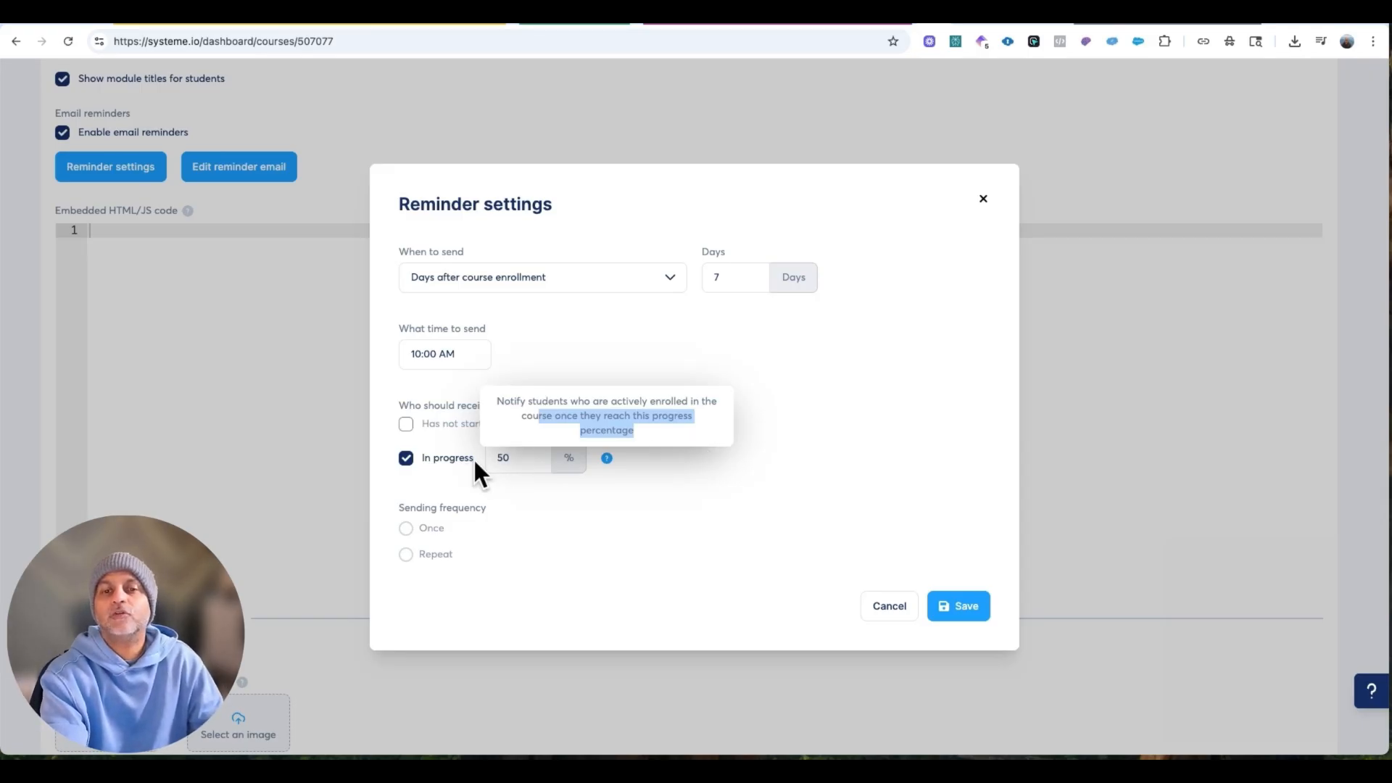
Target the reminder at students who have not started yet instead of in-progress ones, set it to send once and save.
{"action": "left_click", "coordinate": [448, 460]}
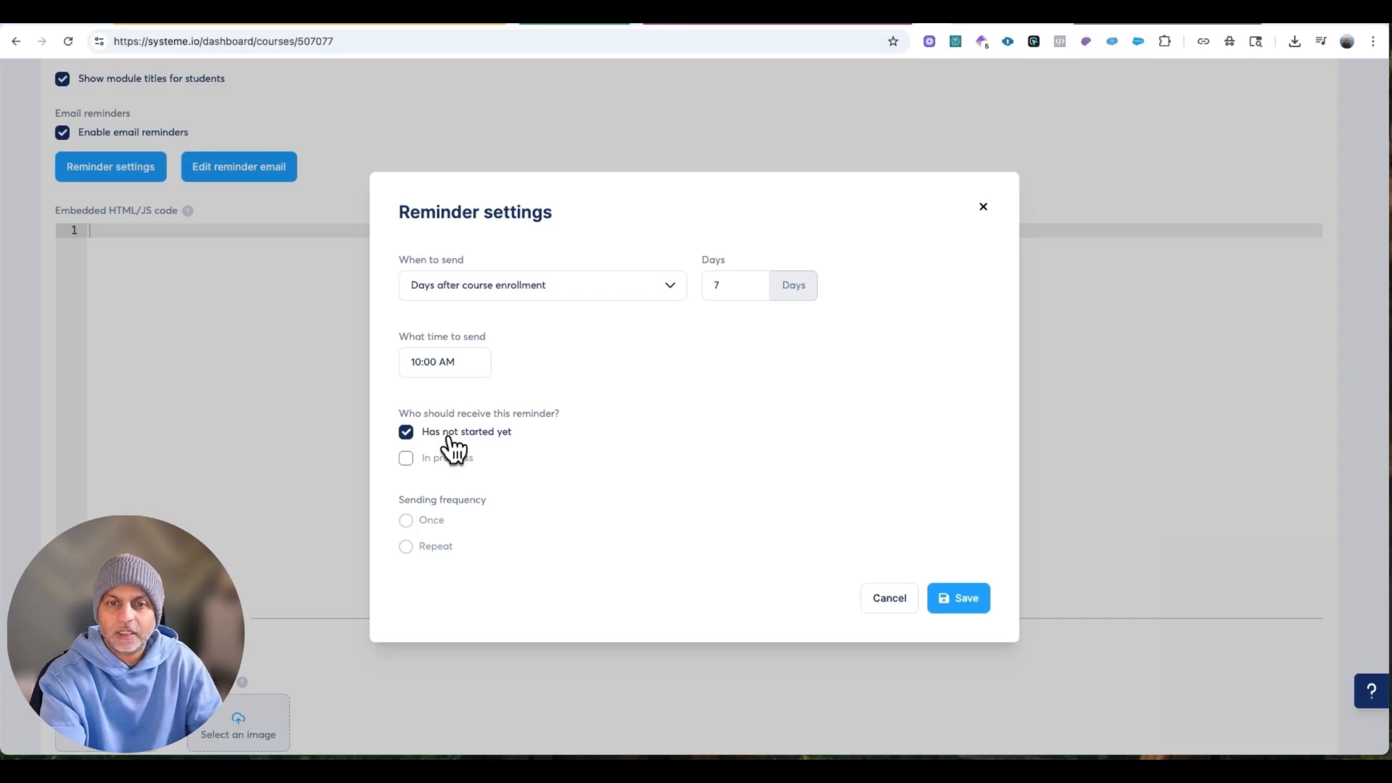
{"action": "left_click", "coordinate": [434, 522]}
{"action": "left_click", "coordinate": [960, 598]}
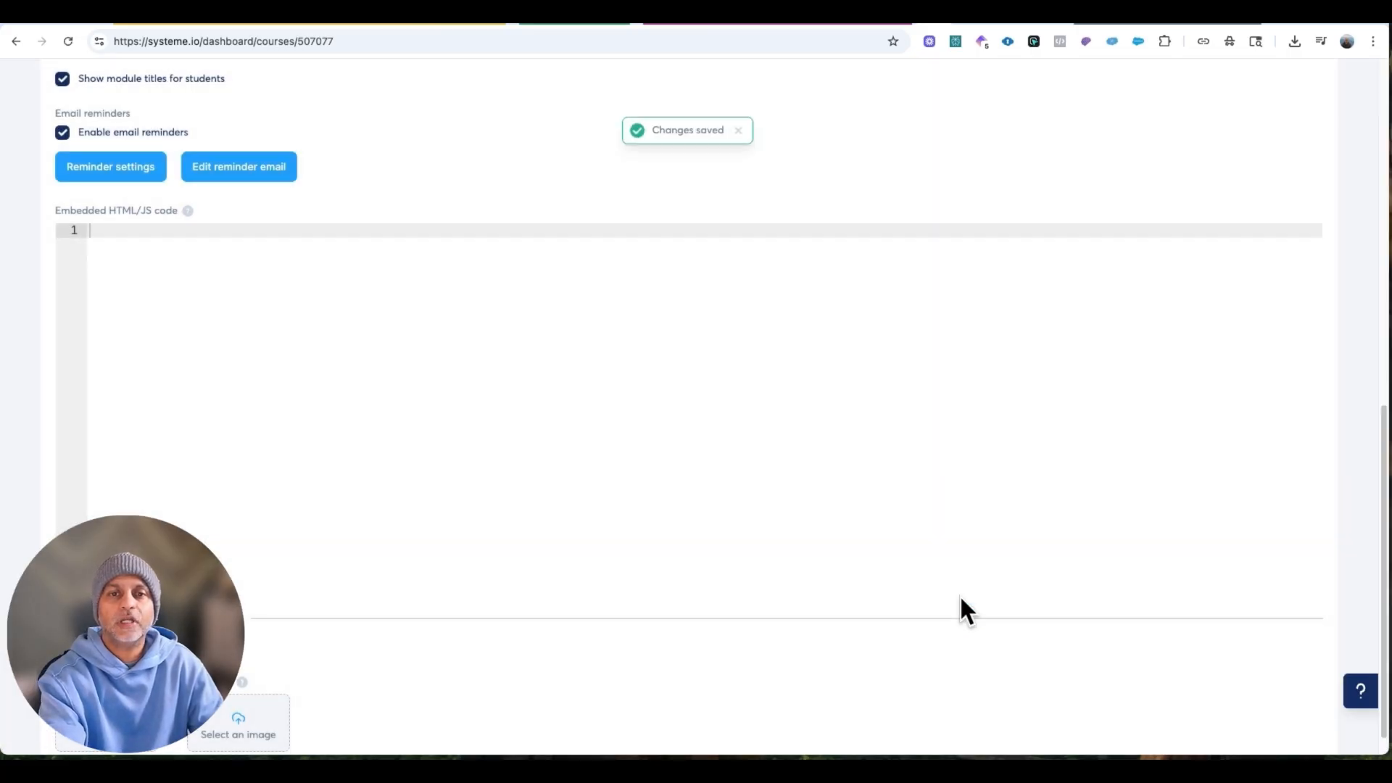
Review the subject, preview, body and sender fields of the reminder email, and check the help note for embedded HTML/JS code.
{"action": "left_click", "coordinate": [274, 178]}
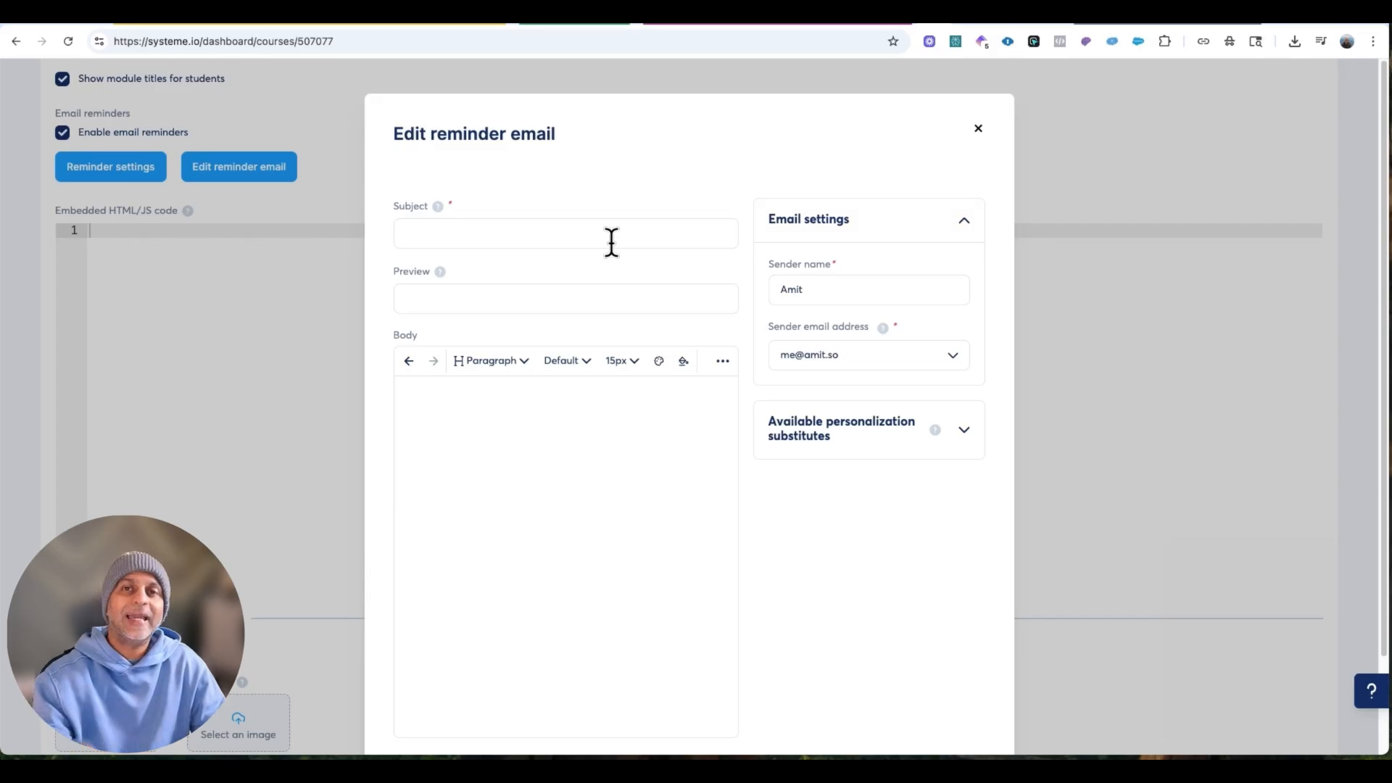
{"action": "scroll", "coordinate": [650, 500], "scroll_direction": "down", "scroll_amount": 3}
{"action": "scroll", "coordinate": [662, 525], "scroll_direction": "up", "scroll_amount": 3}
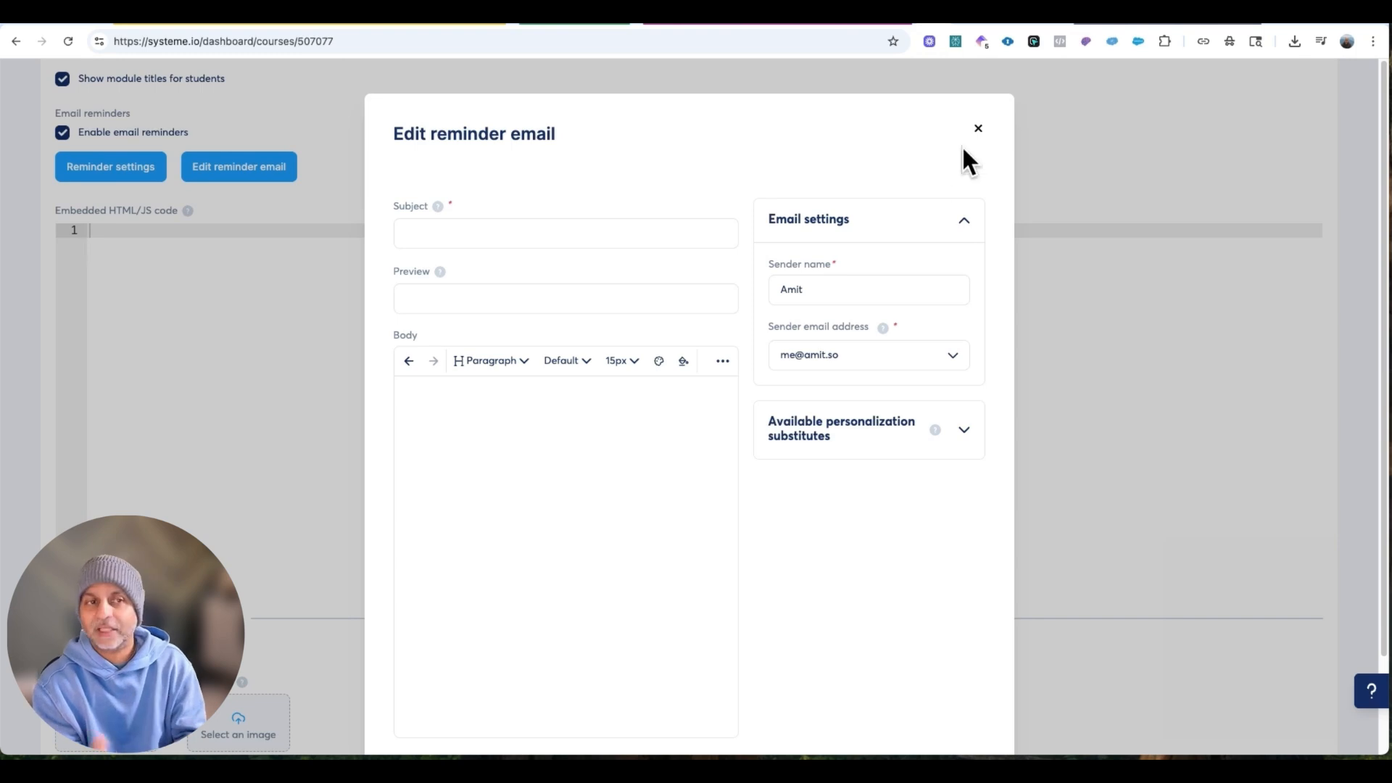
{"action": "left_click", "coordinate": [978, 129]}
{"action": "scroll", "coordinate": [699, 361], "scroll_direction": "down", "scroll_amount": 1}
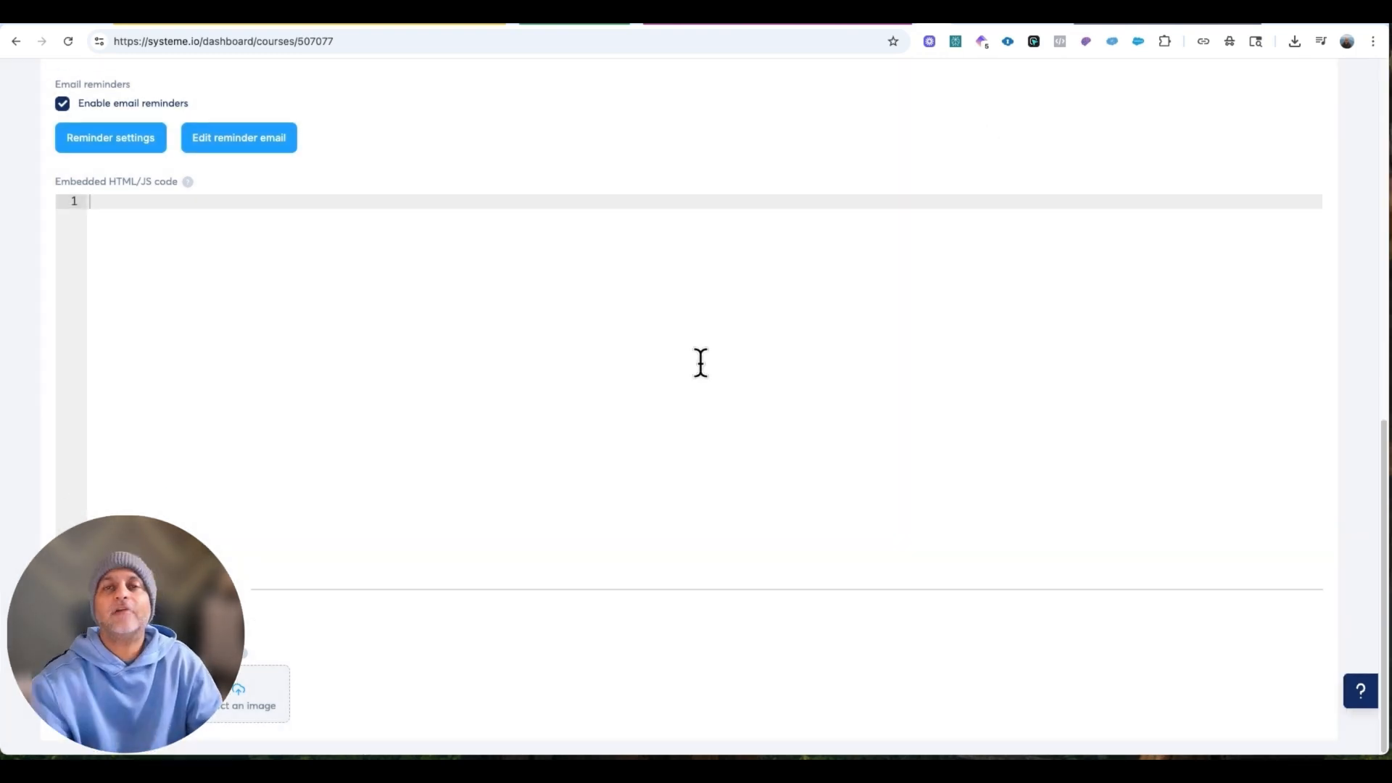
{"action": "mouse_move", "coordinate": [187, 184]}
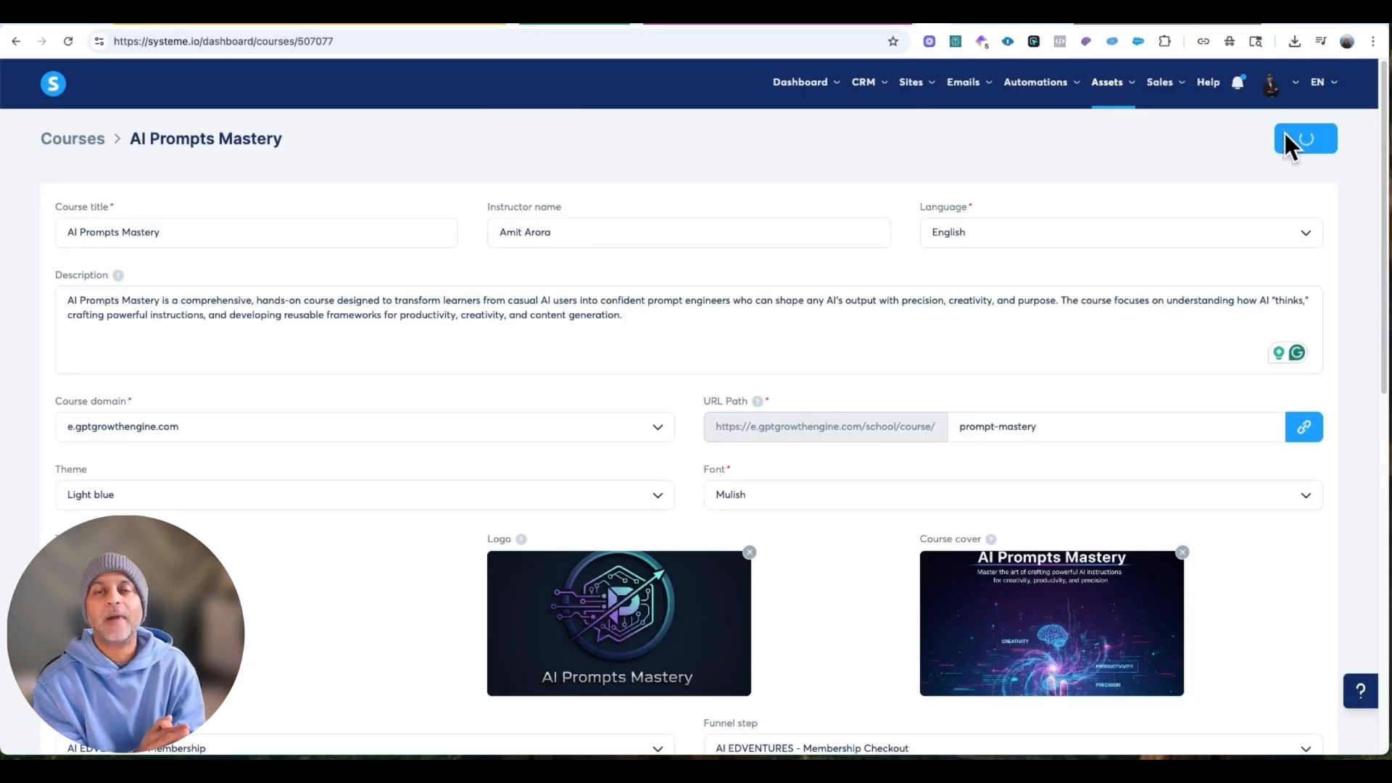
Save the AI Prompts Mastery course settings.
{"action": "left_click", "coordinate": [1284, 136]}
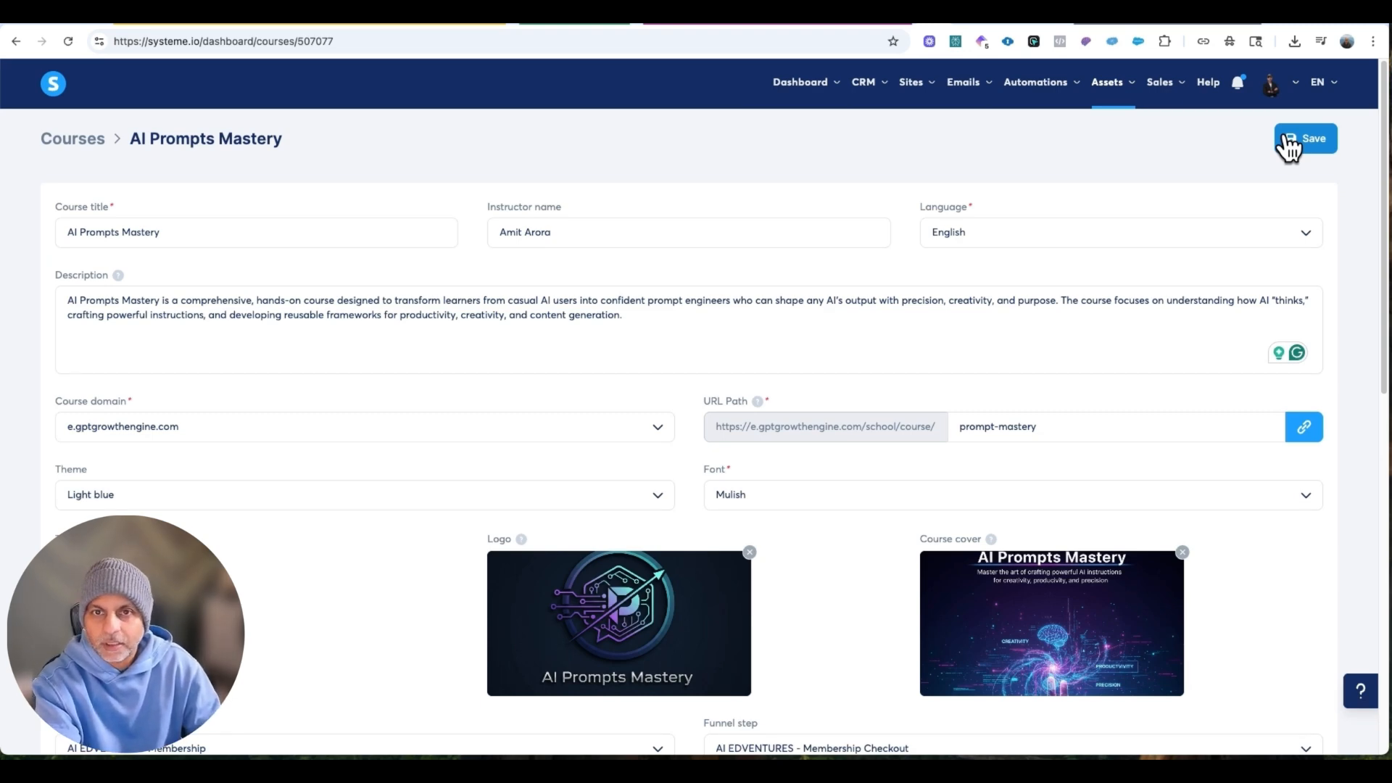
{"action": "left_click", "coordinate": [1288, 141]}
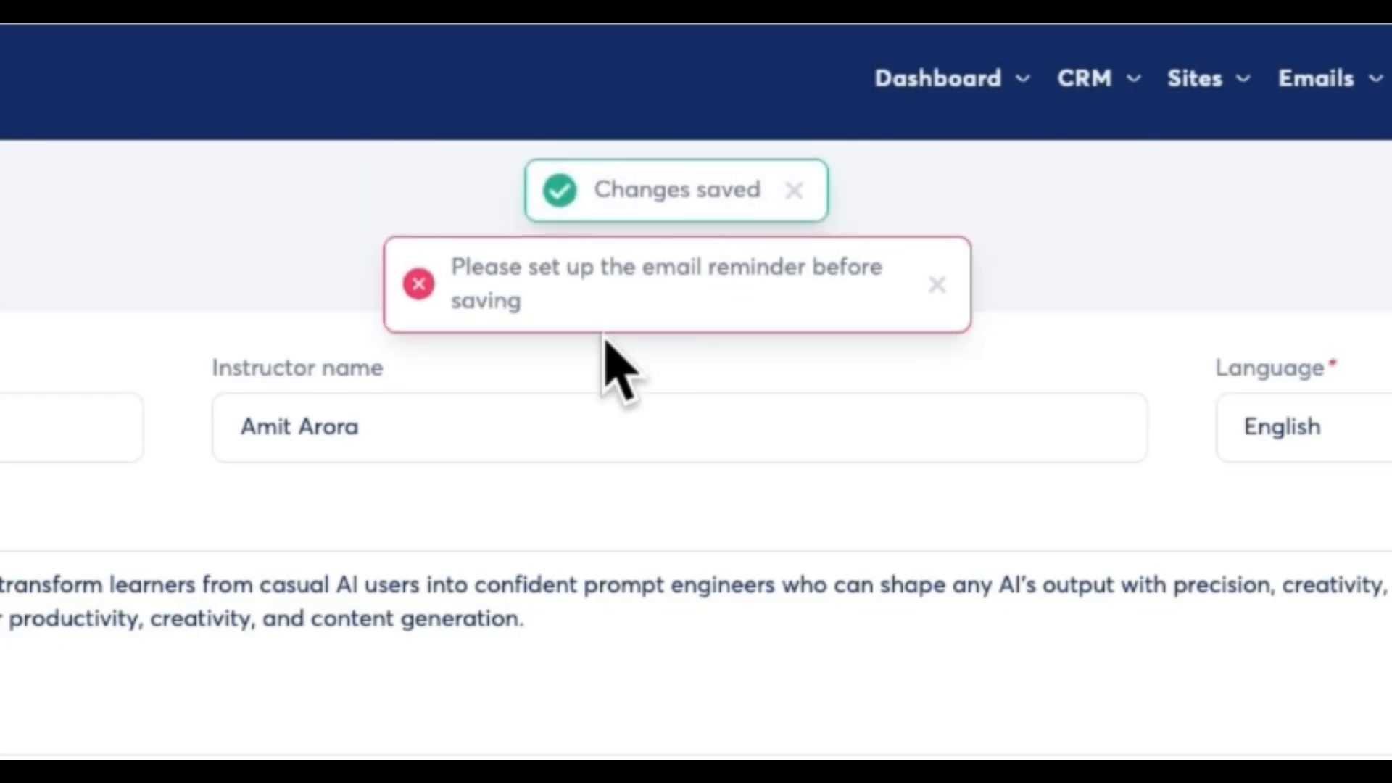
{"action": "left_click_drag", "start_coordinate": [533, 312], "coordinate": [453, 265]}
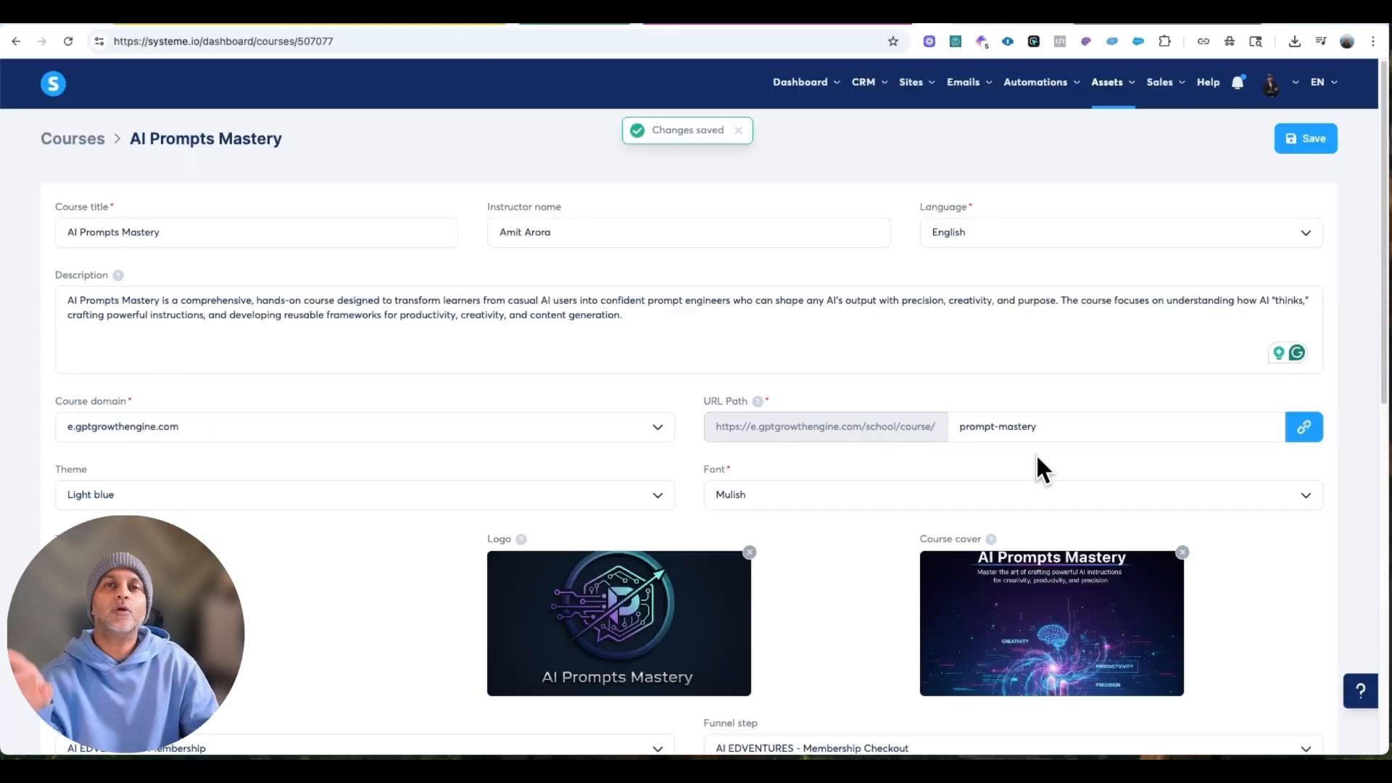
{"action": "left_click", "coordinate": [1310, 127]}
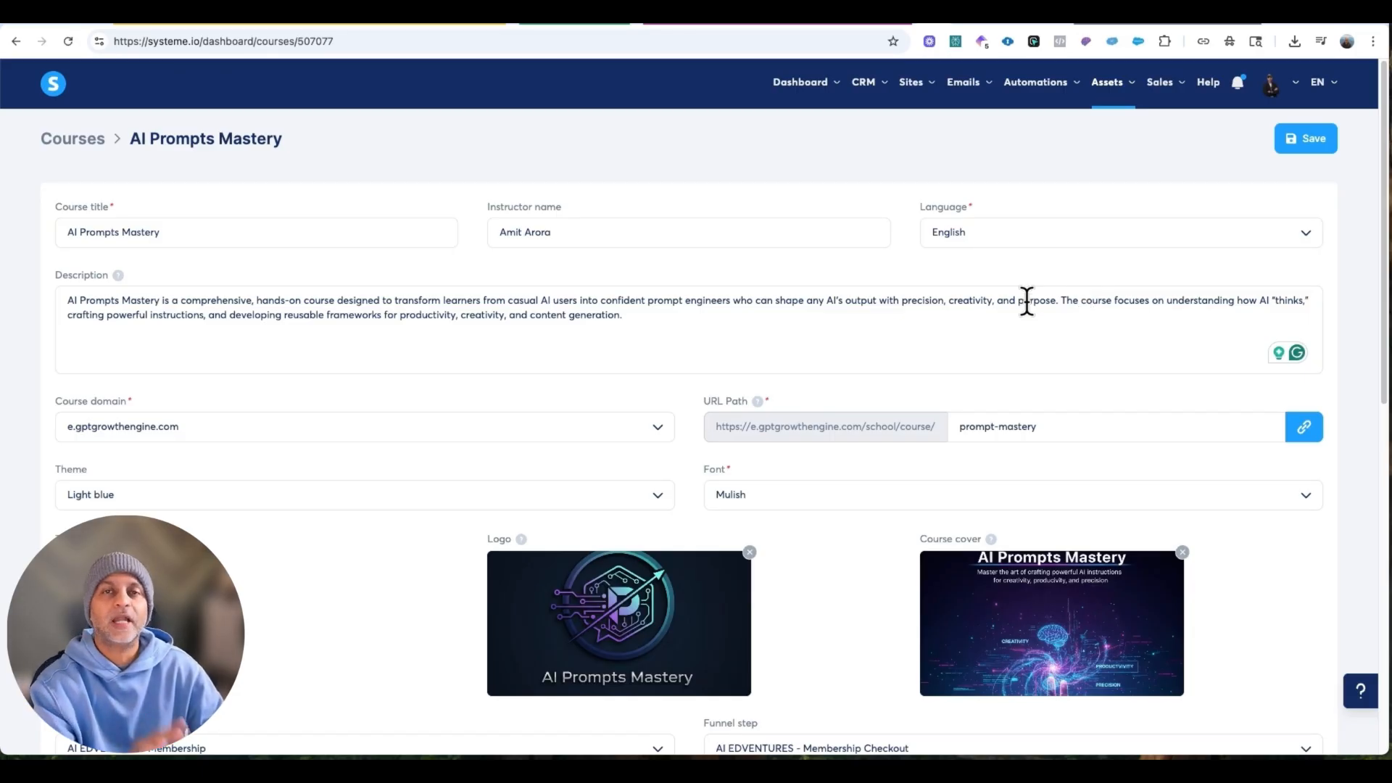
{"action": "scroll", "coordinate": [1156, 445], "scroll_direction": "down", "scroll_amount": 10}
{"action": "scroll", "coordinate": [971, 569], "scroll_direction": "up", "scroll_amount": 10}
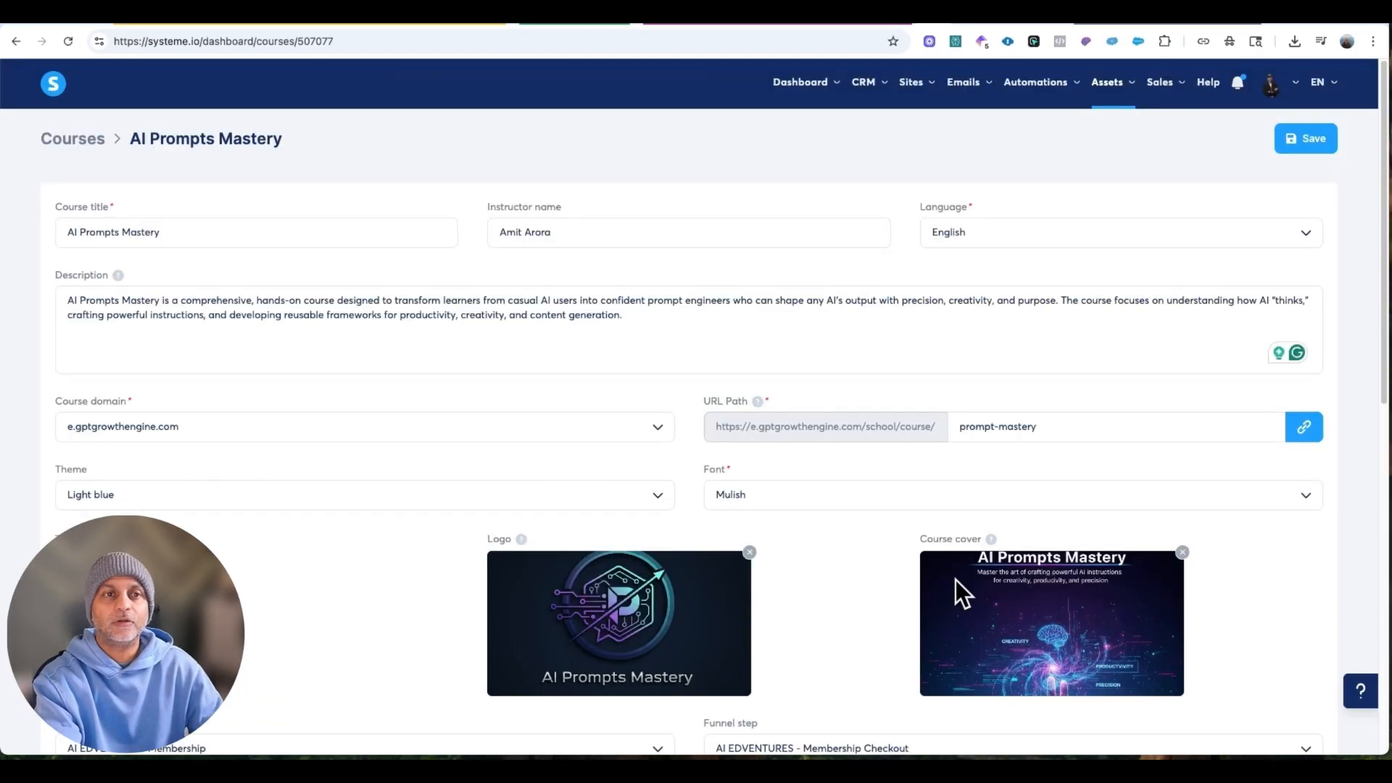
Open the AI Prompts Mastery curriculum from the course list and add the modules Master Prompts, ChatGPT Prompts and Gemini Prompts.
{"action": "left_click", "coordinate": [83, 145]}
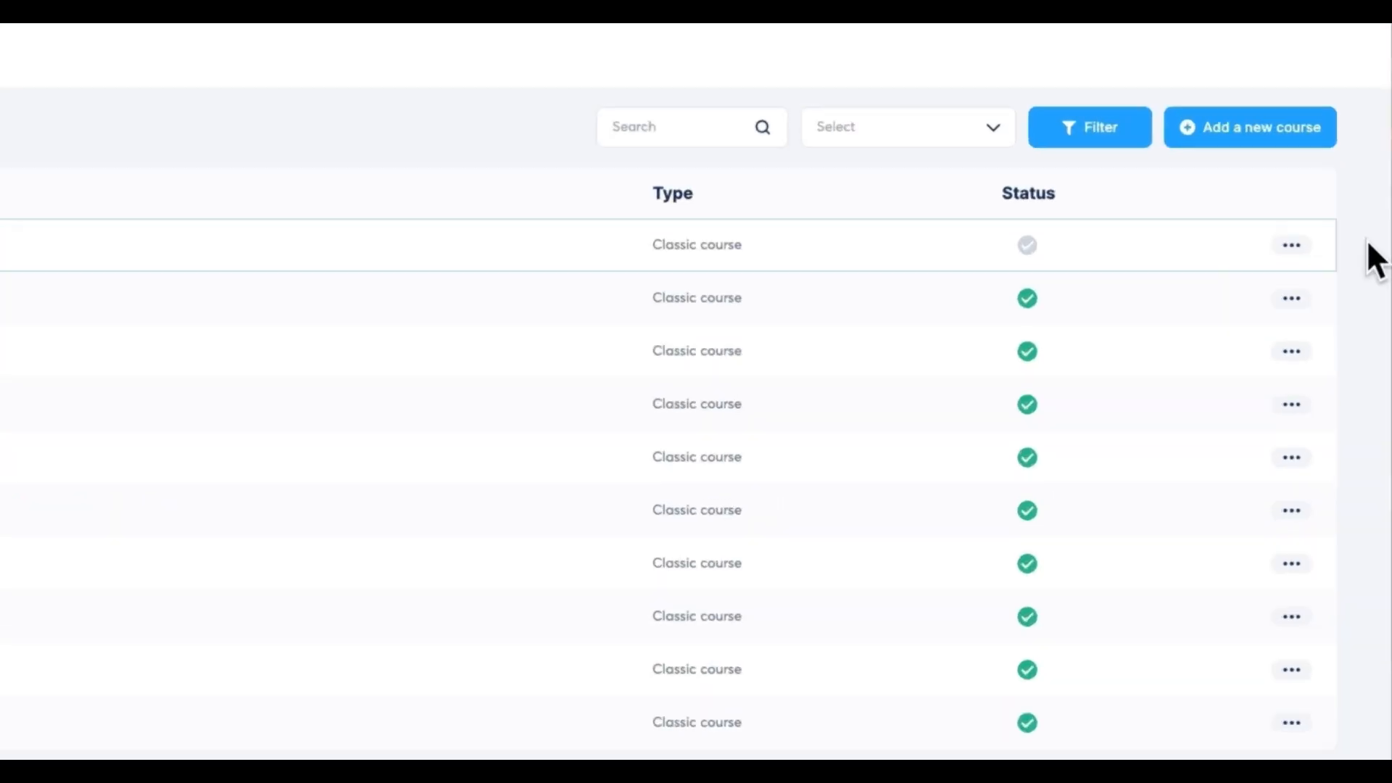
{"action": "left_click", "coordinate": [1318, 276]}
{"action": "left_click", "coordinate": [1167, 264]}
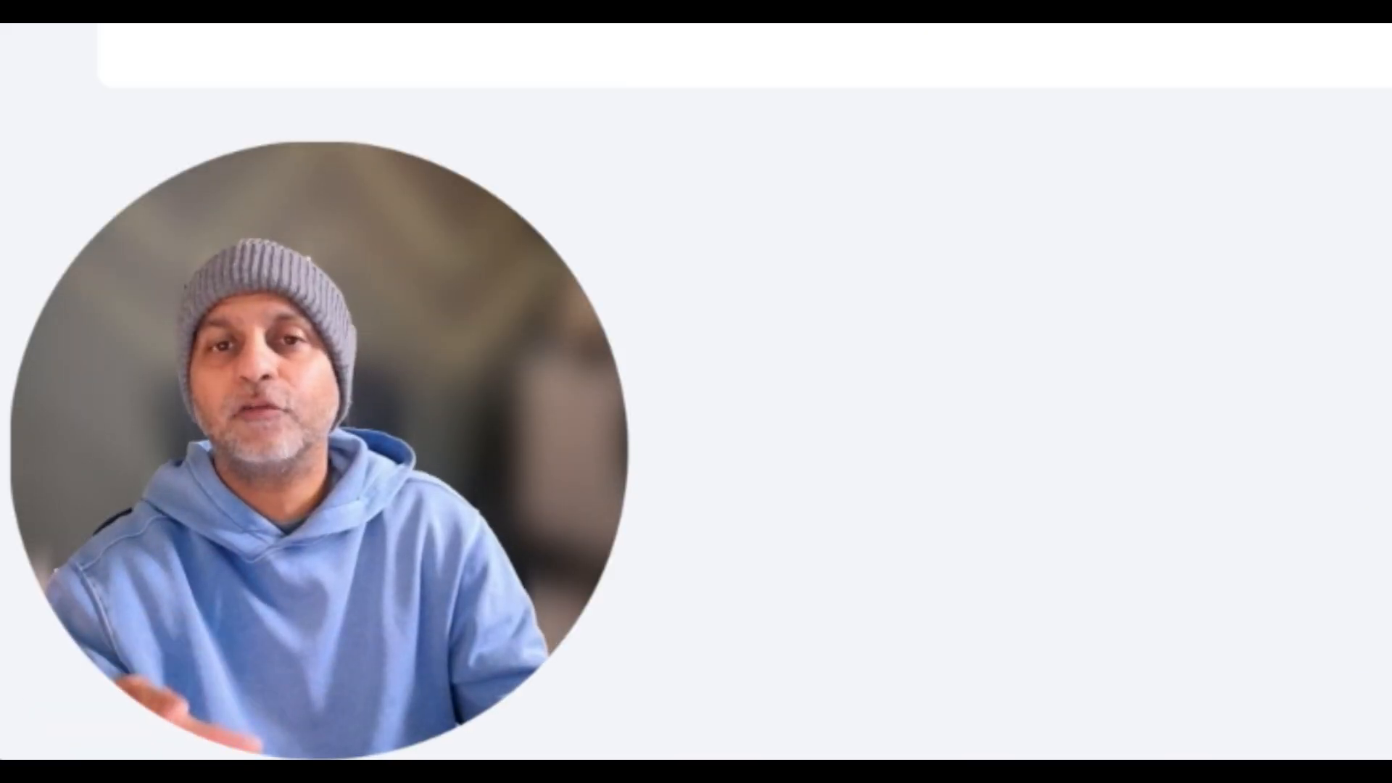
{"action": "left_click", "coordinate": [694, 421]}
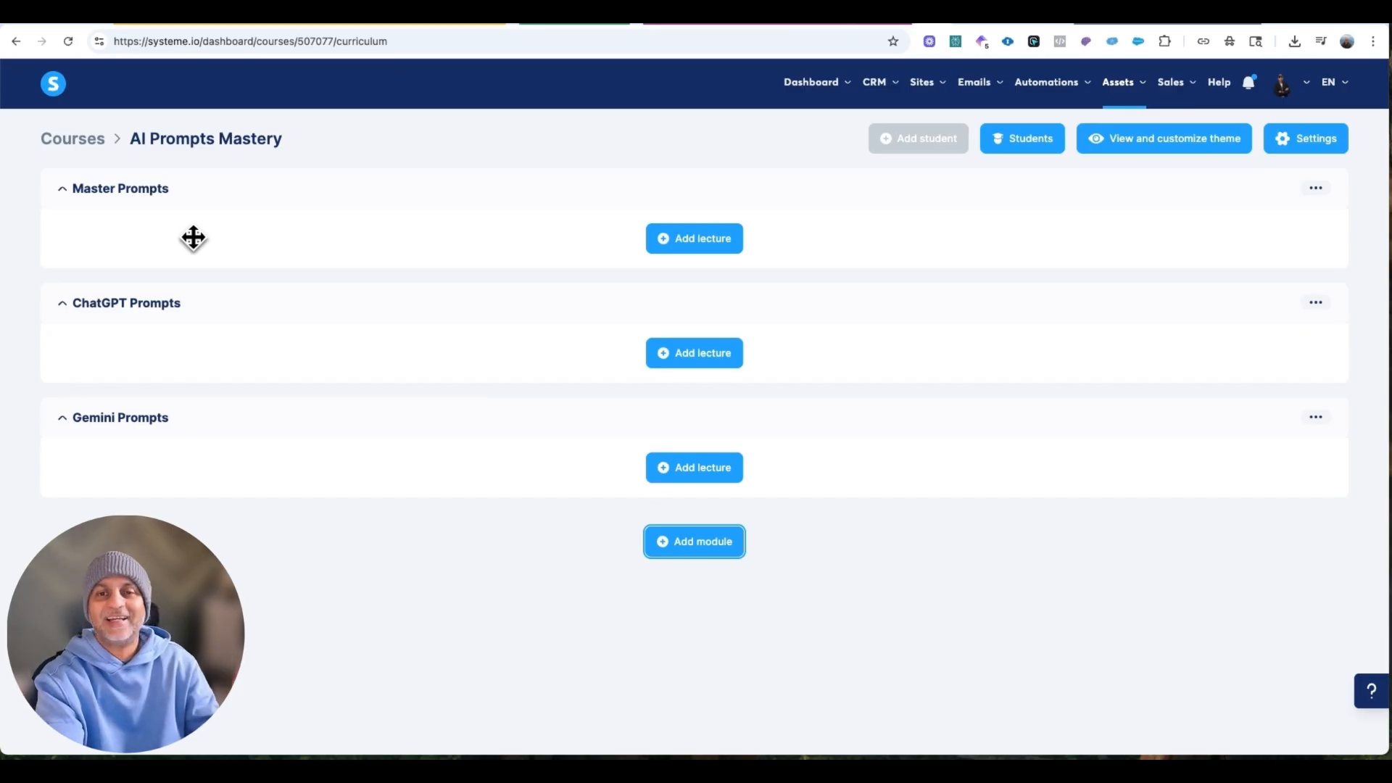
Start a lecture named The Prompt Structure in the Master Prompts module, with a delay of 0 and comments enabled.
{"action": "left_click", "coordinate": [703, 242]}
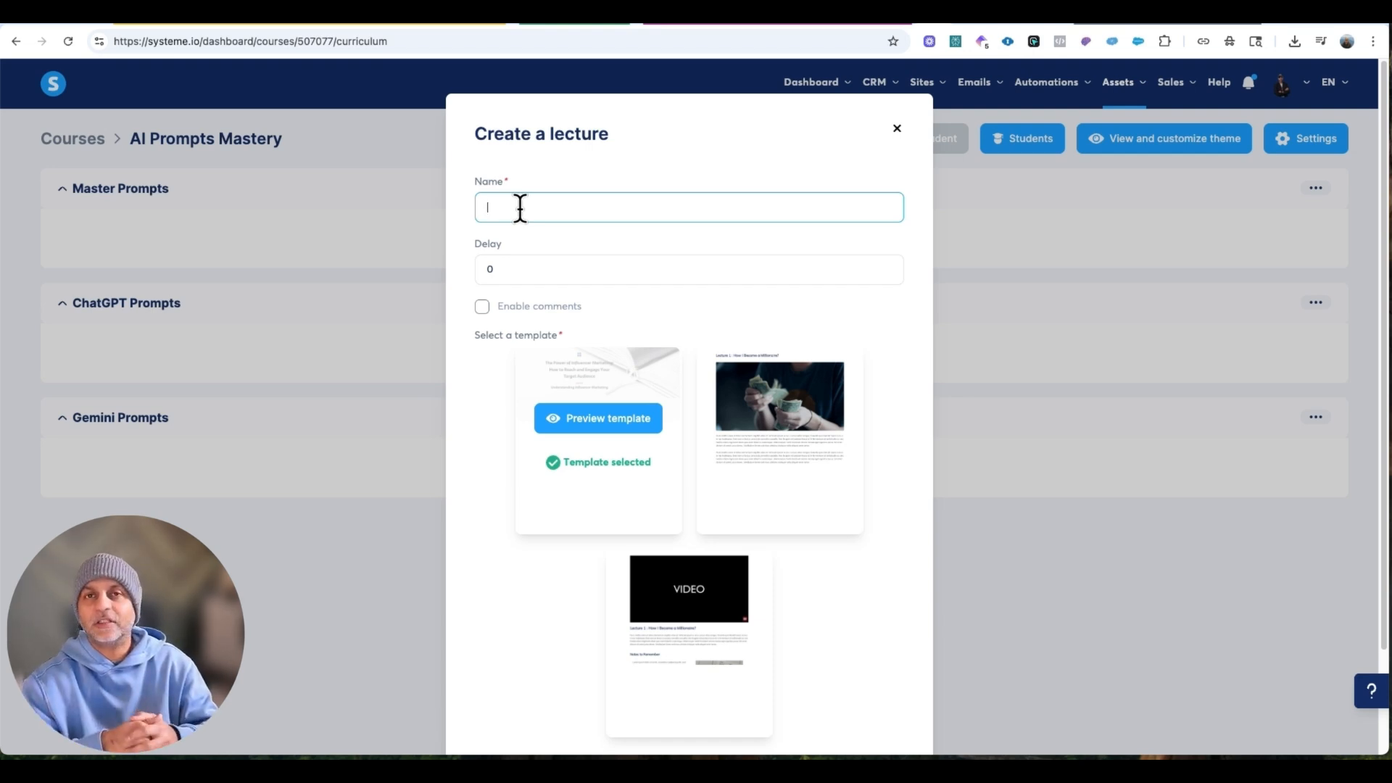
{"action": "type", "text": "The Prompt Structure"}
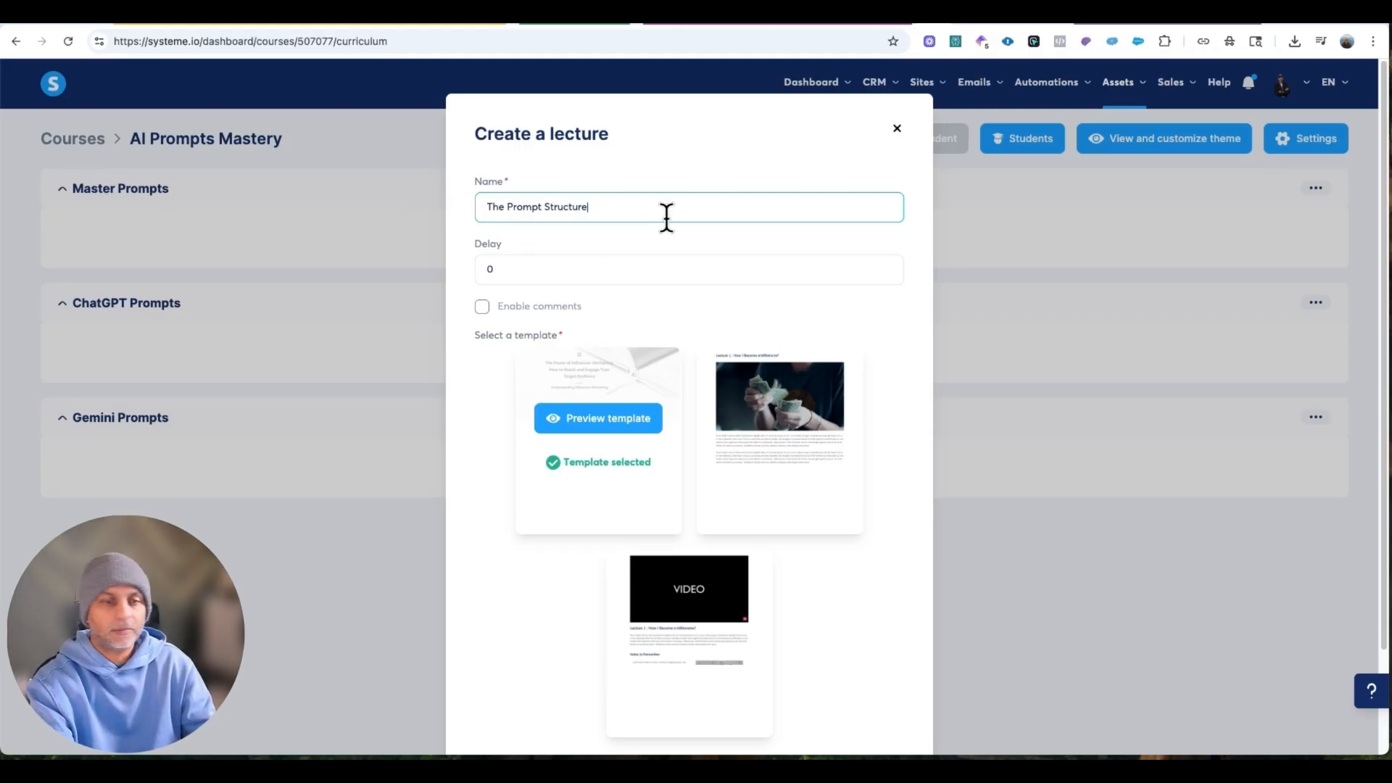
{"action": "double_click", "coordinate": [653, 260]}
{"action": "type", "text": "p"}
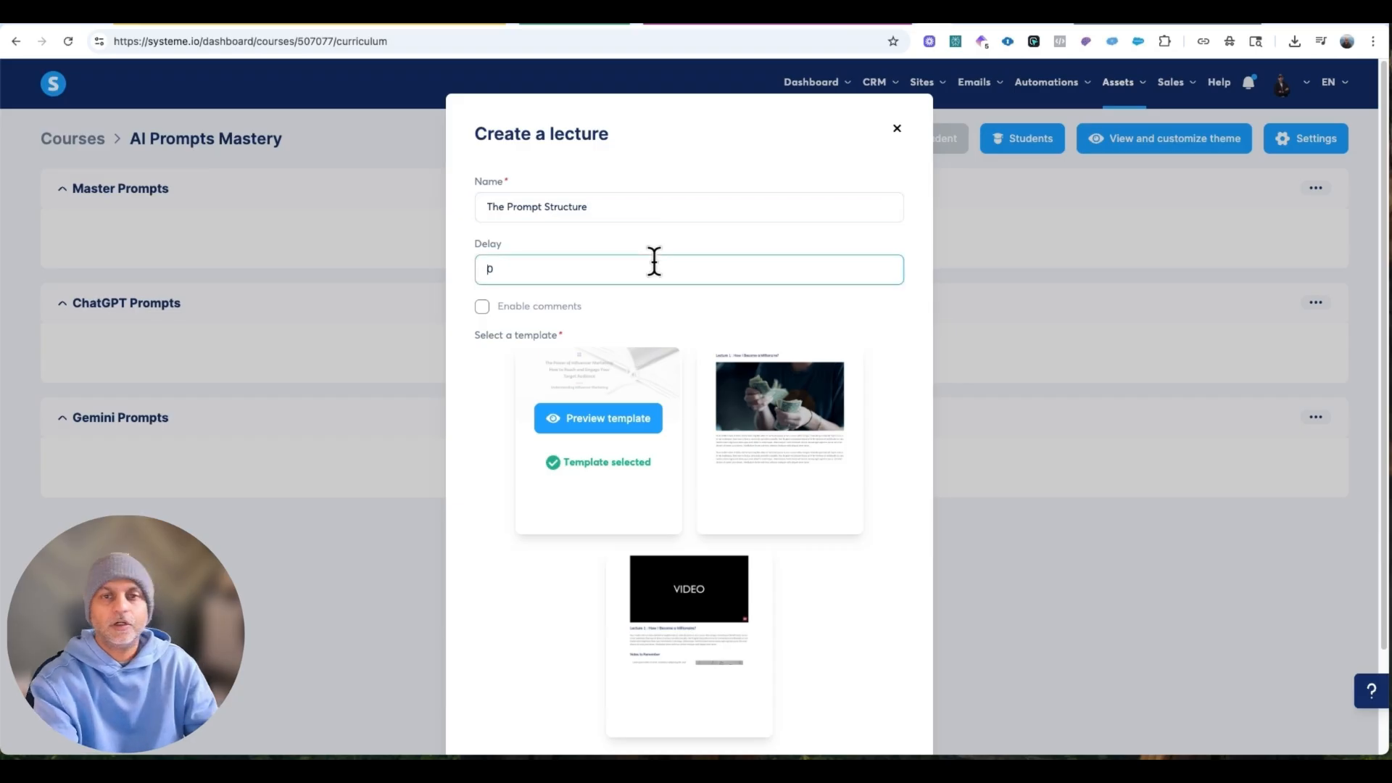
{"action": "type", "text": "1"}
{"action": "key", "text": "Tab"}
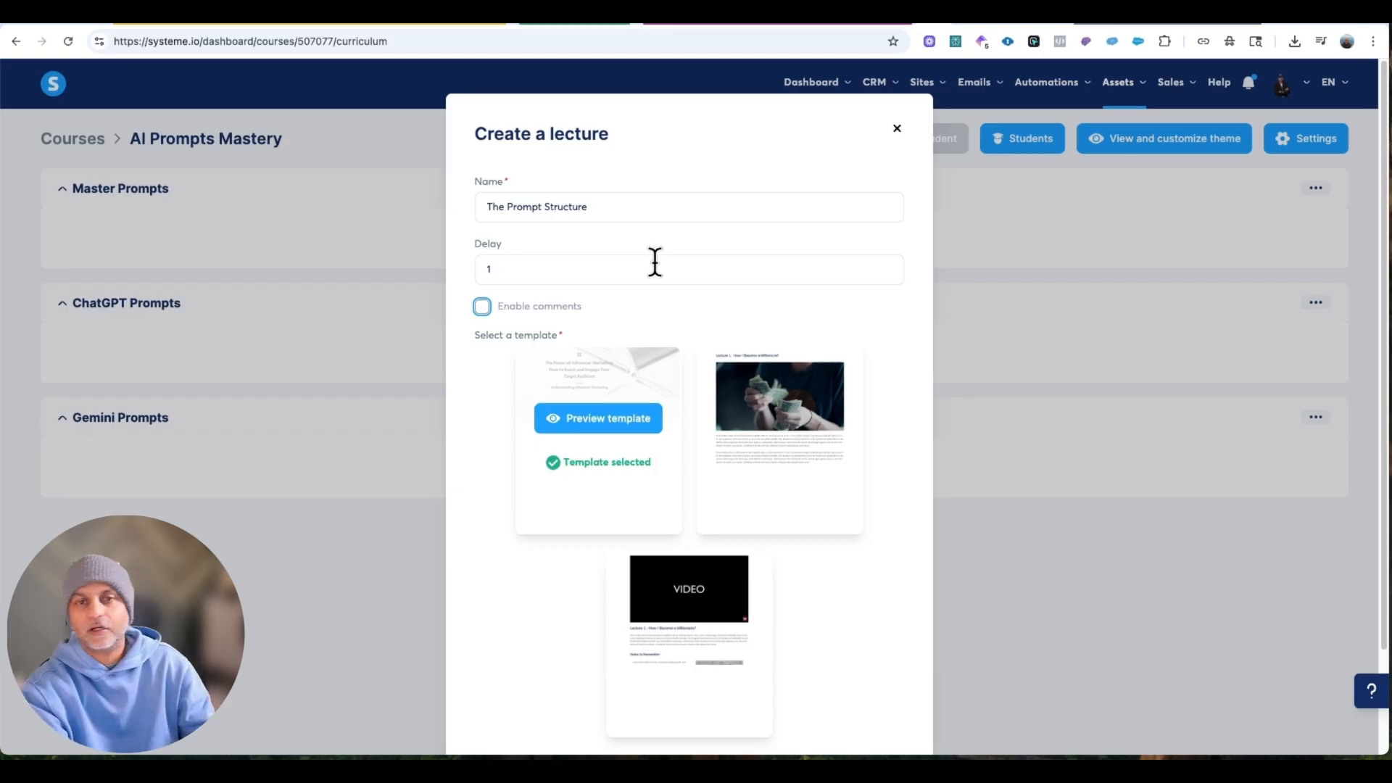
{"action": "key", "text": "shift+Tab"}
{"action": "type", "text": "0"}
{"action": "key", "text": "Tab"}
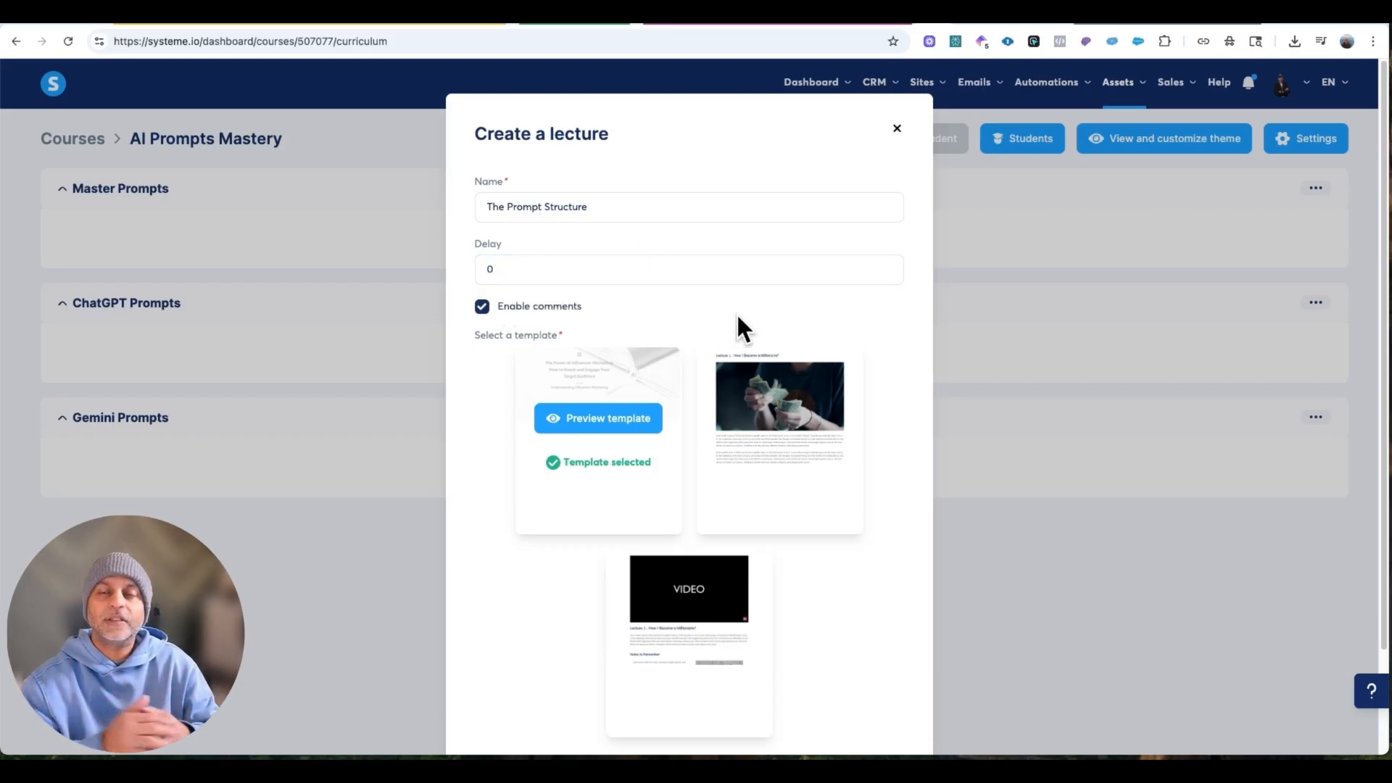
Compare the lecture templates and create the lecture from the one with a large money photo below the headline.
{"action": "scroll", "coordinate": [859, 624], "scroll_direction": "down", "scroll_amount": 3}
{"action": "scroll", "coordinate": [859, 623], "scroll_direction": "up", "scroll_amount": 3}
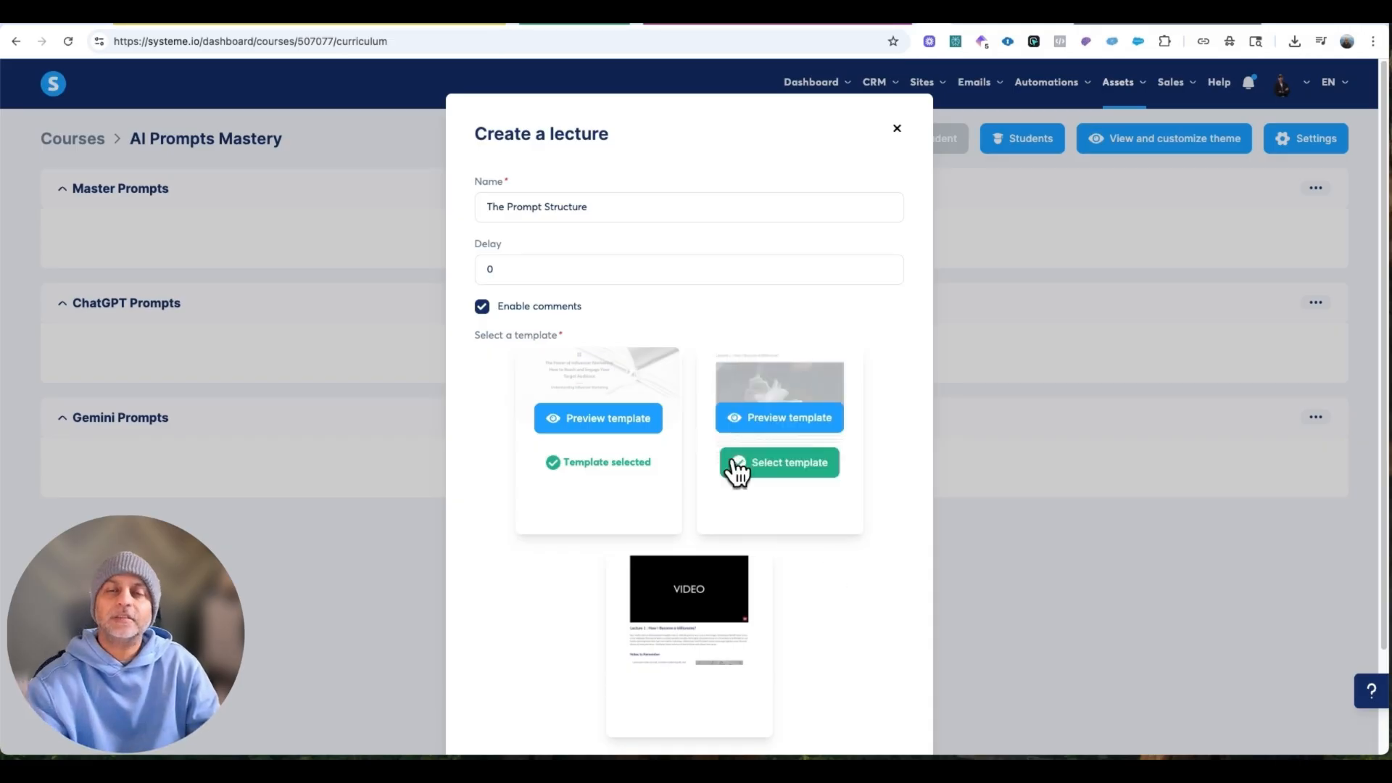
{"action": "mouse_move", "coordinate": [721, 645]}
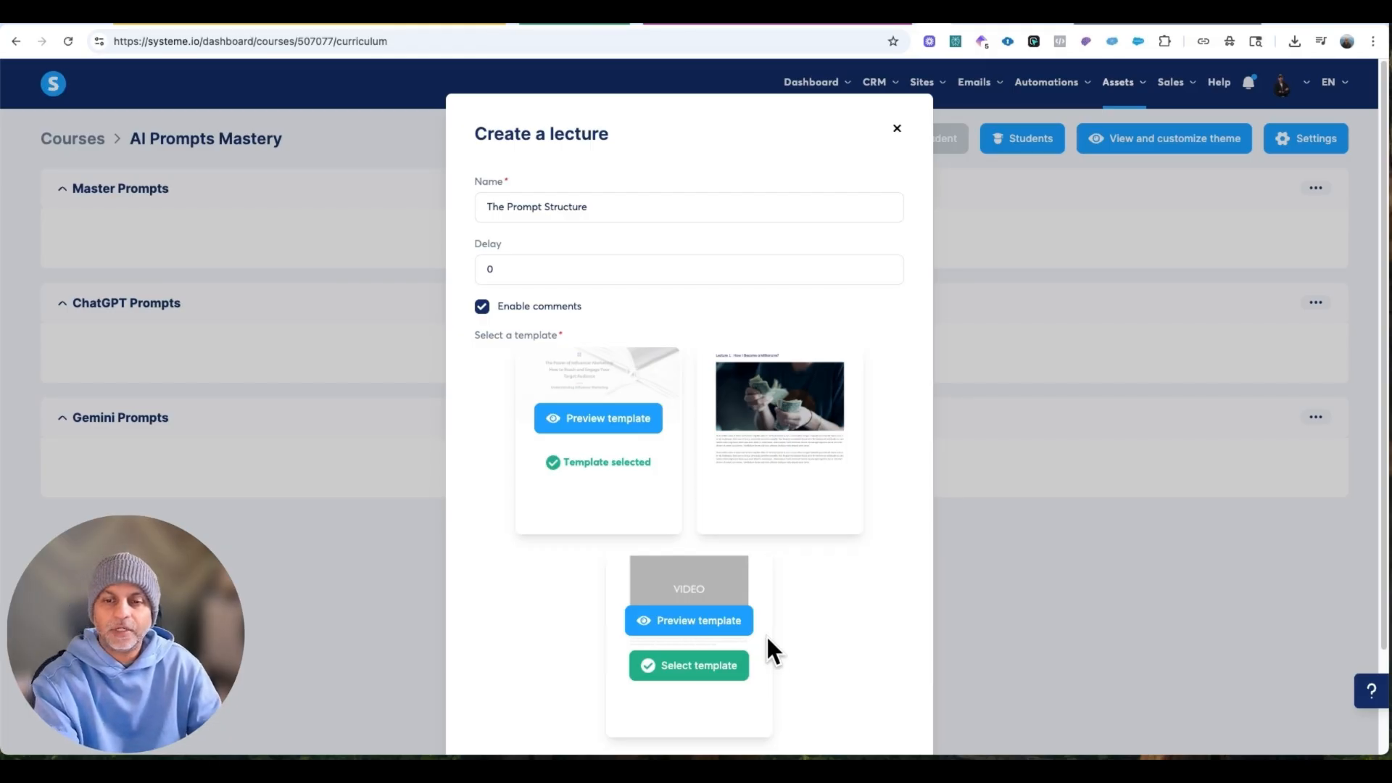
{"action": "mouse_move", "coordinate": [826, 419]}
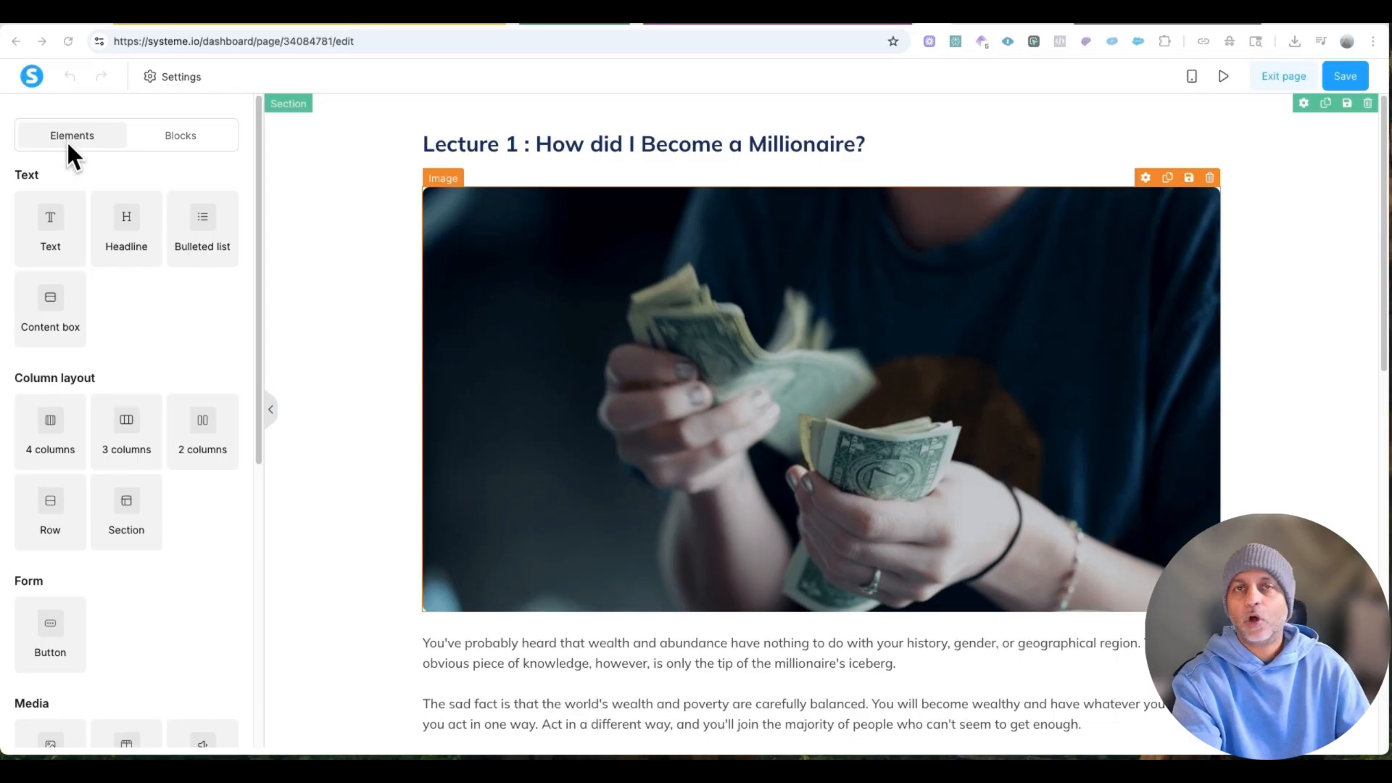
{"action": "left_click", "coordinate": [270, 411]}
{"action": "left_click", "coordinate": [12, 412]}
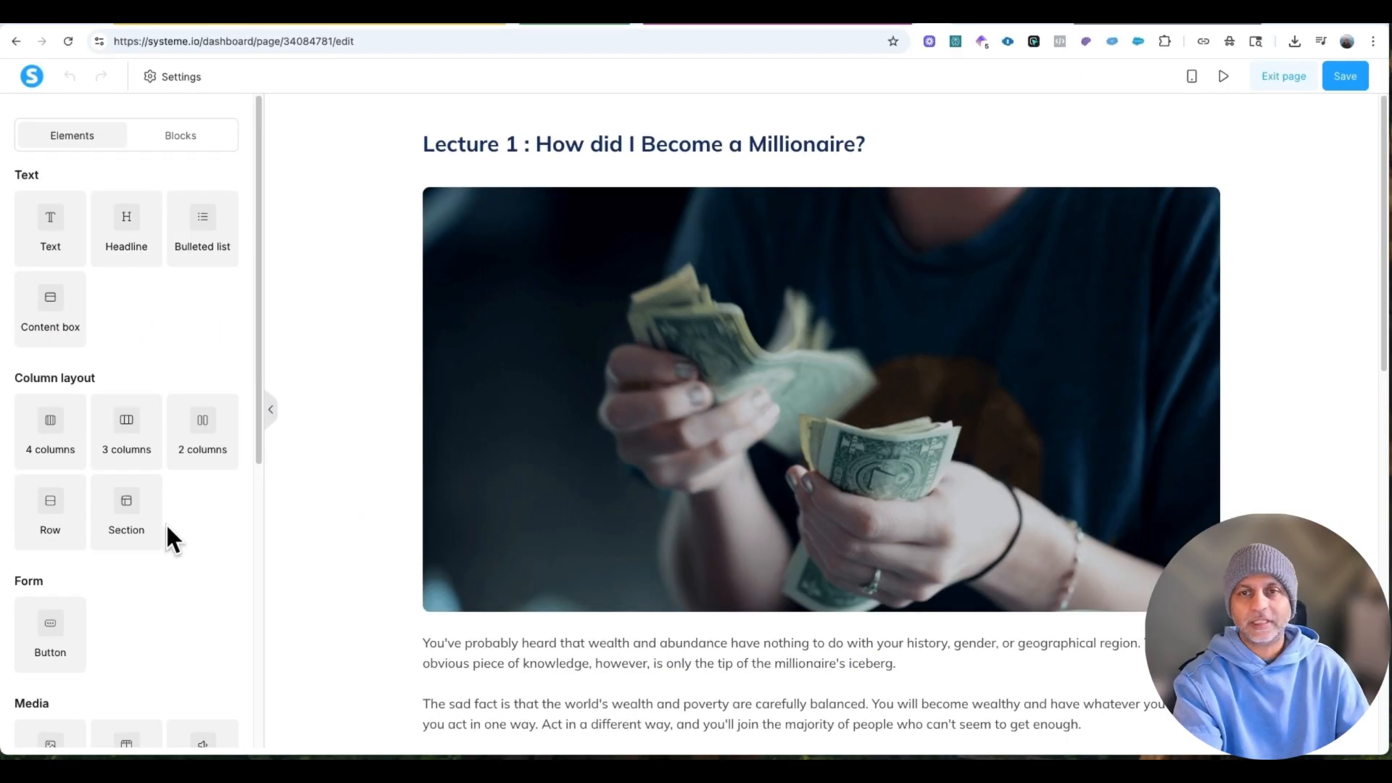
Delete the Notes to Remember heading row and the row below it with the checklist and calculator photo.
{"action": "scroll", "coordinate": [172, 505], "scroll_direction": "down", "scroll_amount": 6}
{"action": "scroll", "coordinate": [932, 319], "scroll_direction": "down", "scroll_amount": 12}
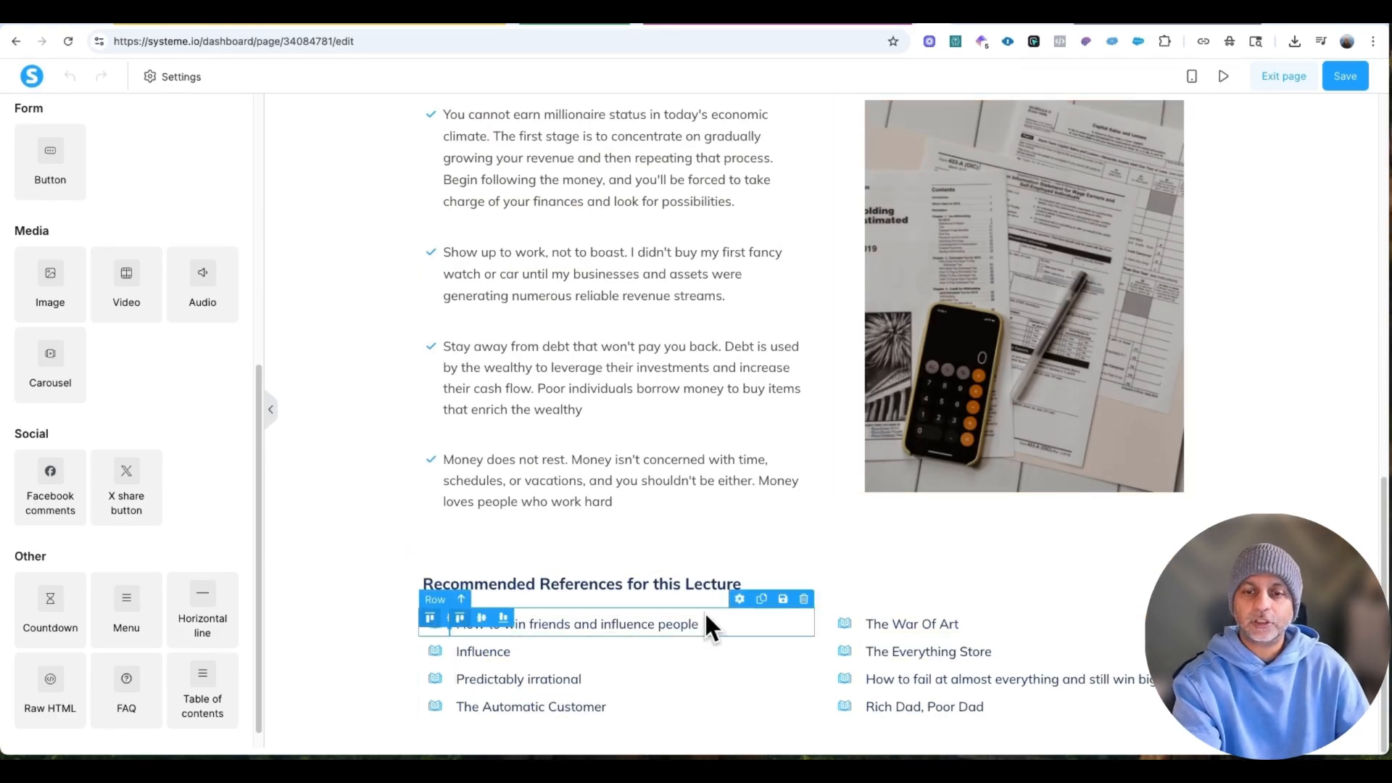
{"action": "scroll", "coordinate": [631, 565], "scroll_direction": "up", "scroll_amount": 8}
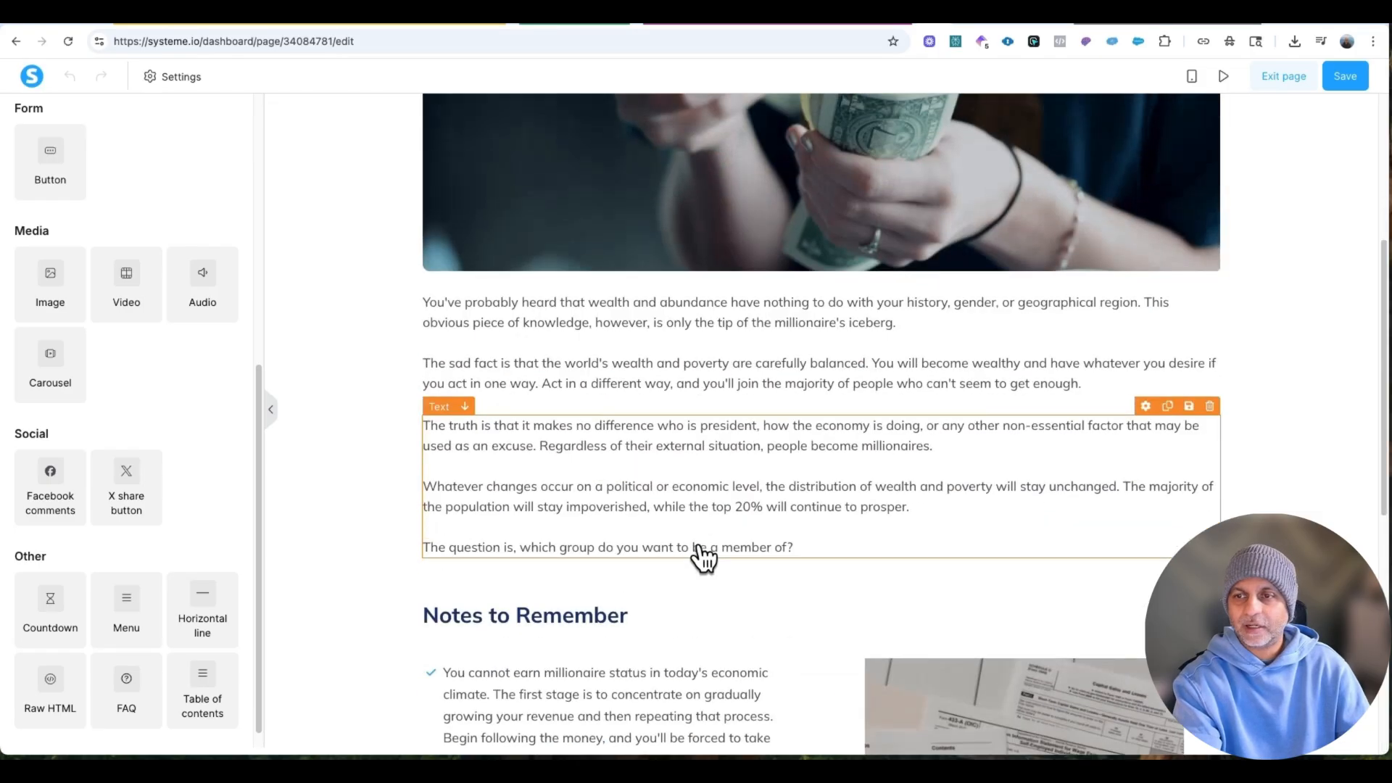
{"action": "scroll", "coordinate": [724, 537], "scroll_direction": "down", "scroll_amount": 4}
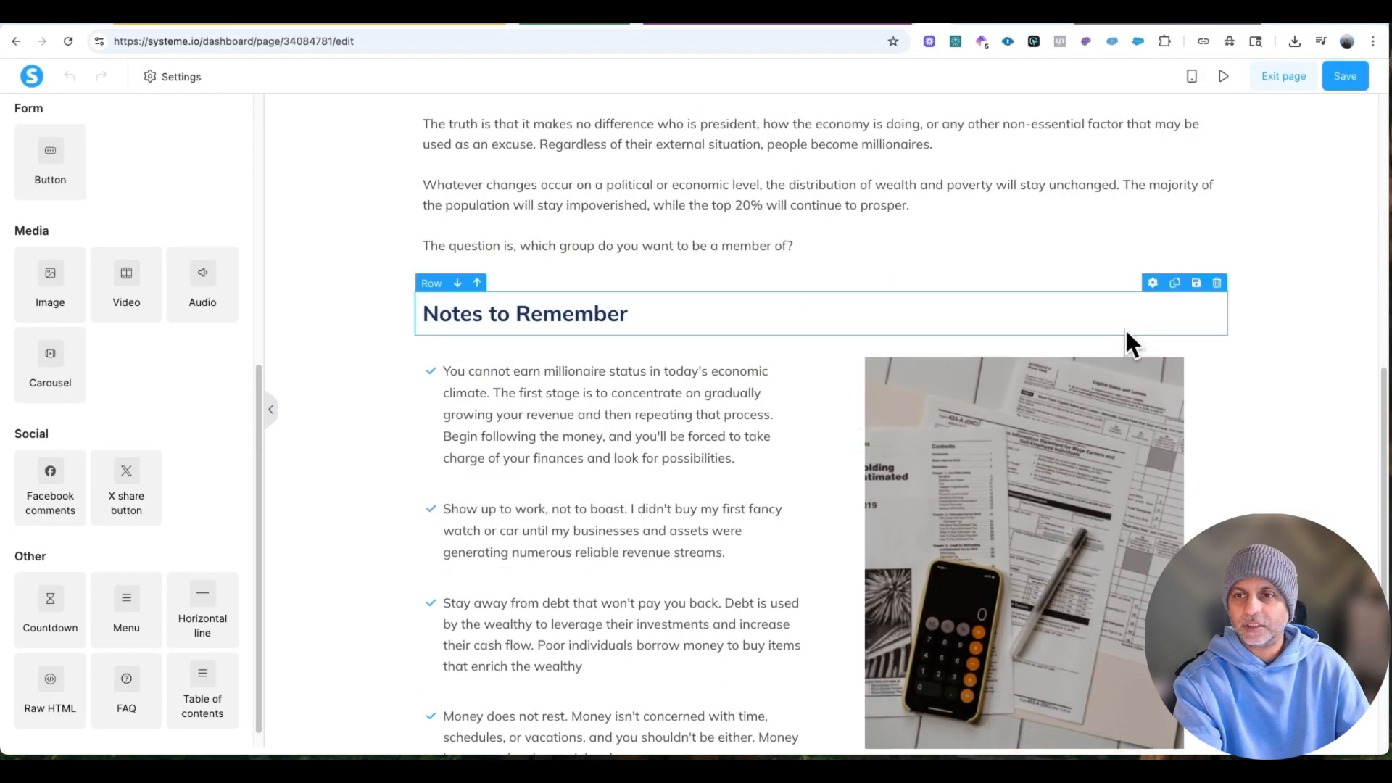
{"action": "left_click", "coordinate": [1216, 283]}
{"action": "key", "text": "Return"}
{"action": "left_click", "coordinate": [1216, 270]}
{"action": "left_click", "coordinate": [812, 125]}
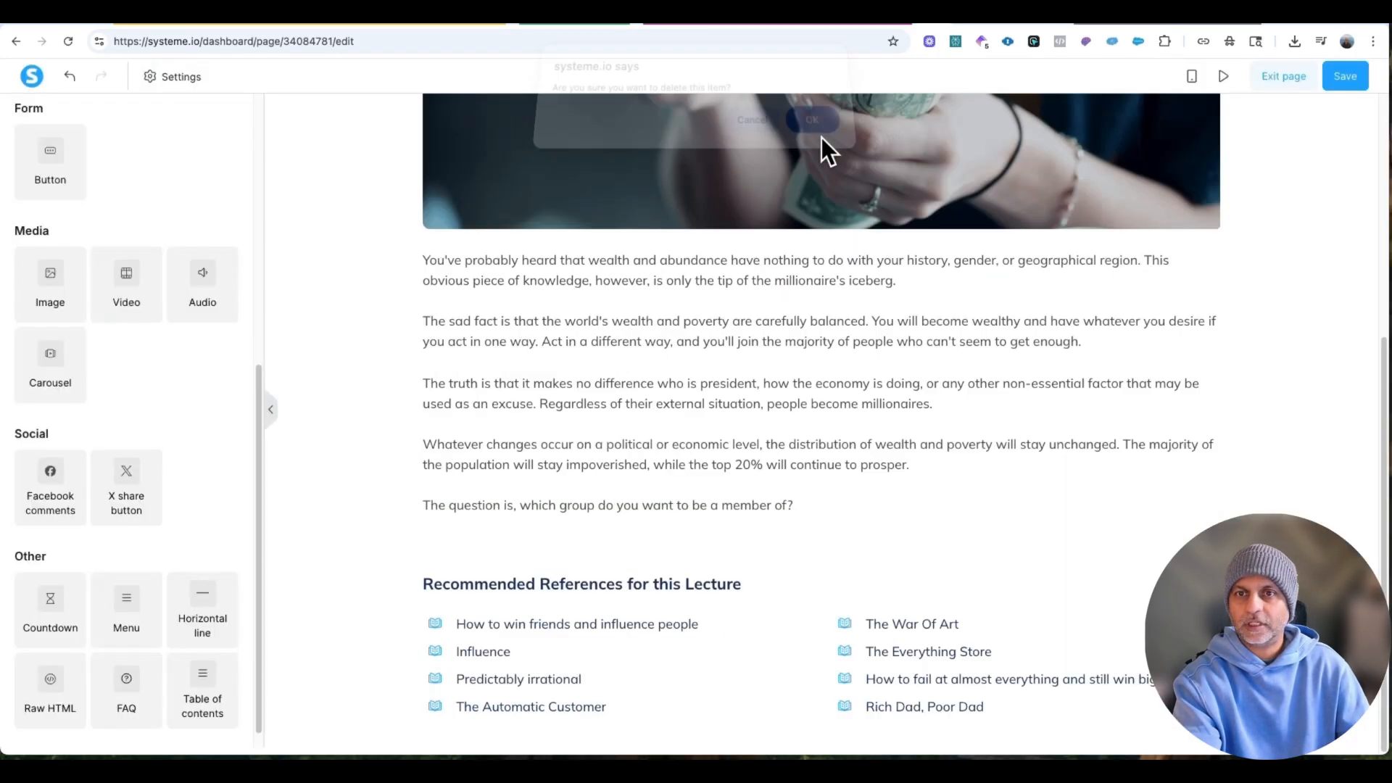
Delete the two body text blocks between the money photo and the Recommended References heading.
{"action": "left_click", "coordinate": [1209, 241]}
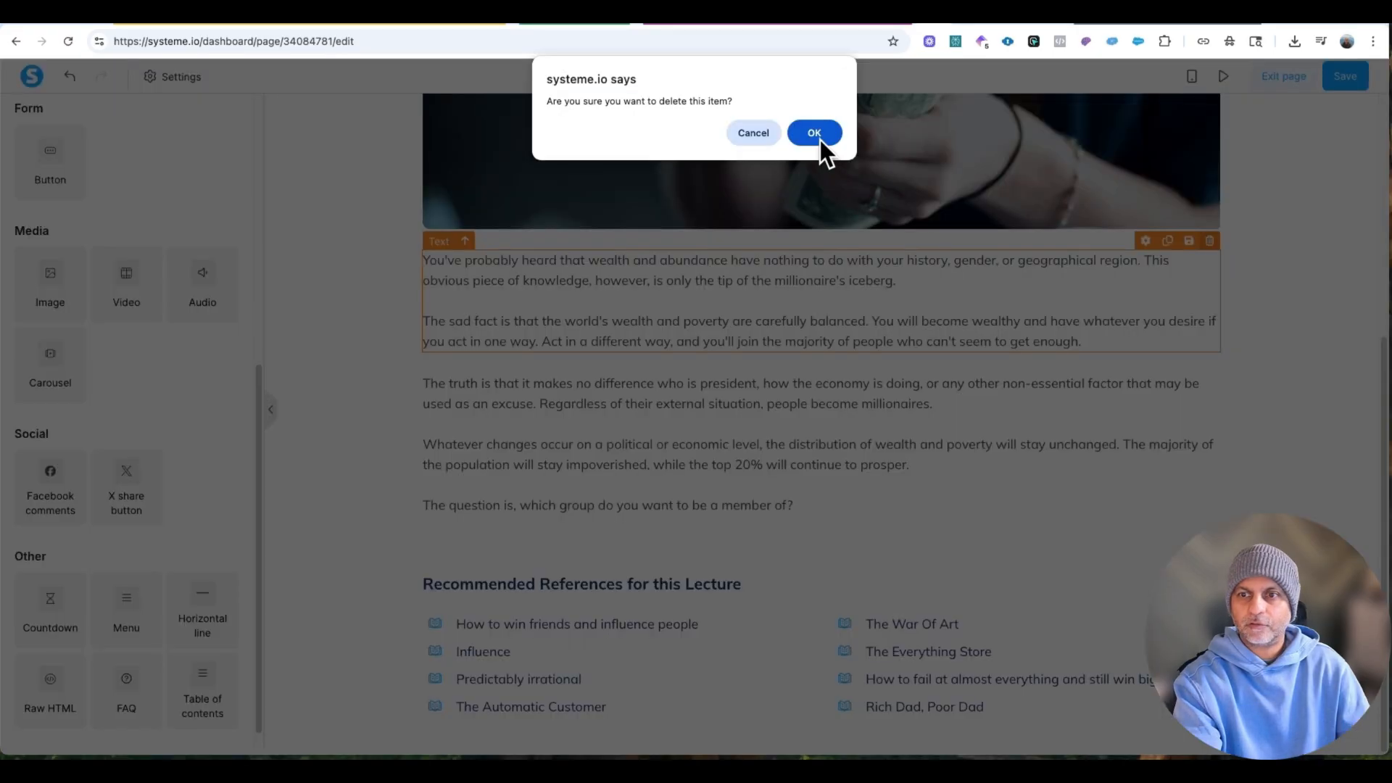
{"action": "left_click", "coordinate": [815, 134]}
{"action": "left_click", "coordinate": [1217, 335]}
{"action": "left_click", "coordinate": [811, 134]}
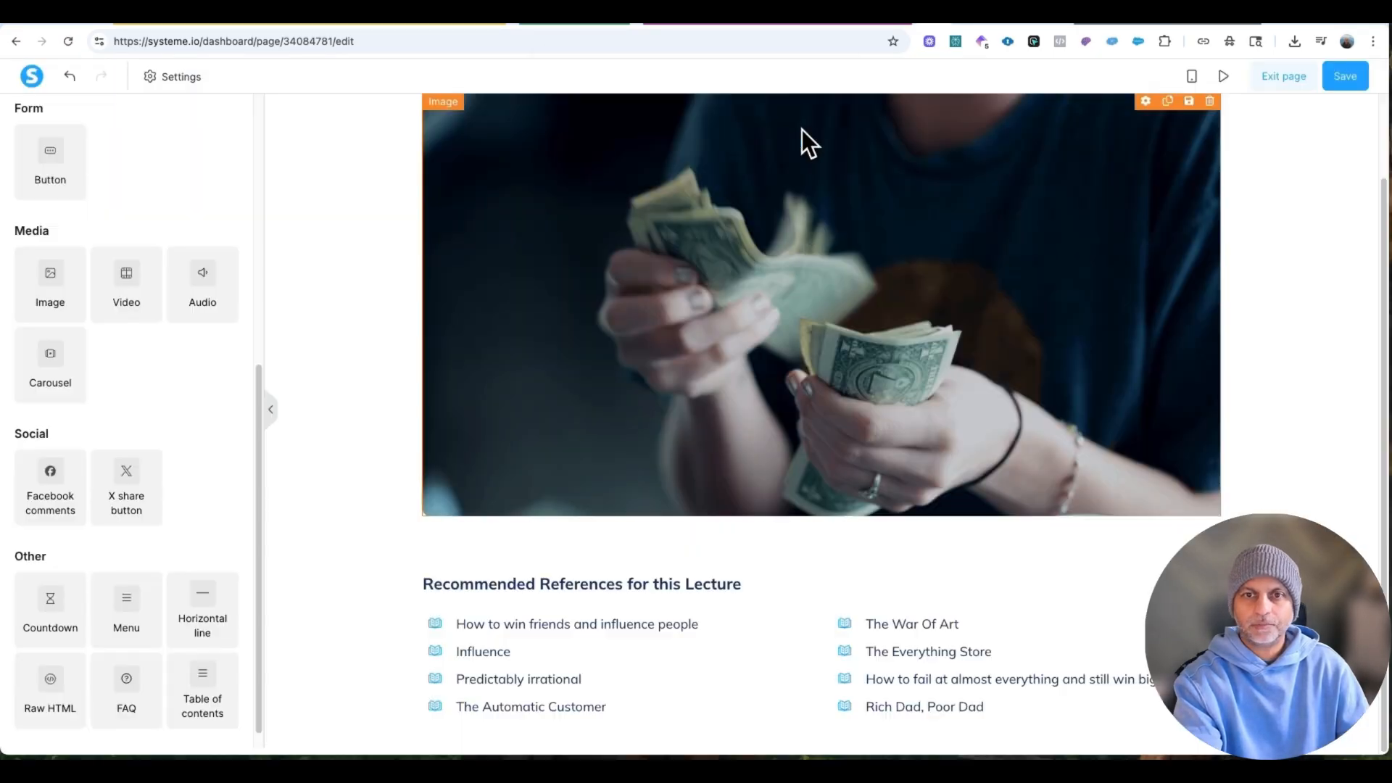
{"action": "scroll", "coordinate": [651, 267], "scroll_direction": "up", "scroll_amount": 2}
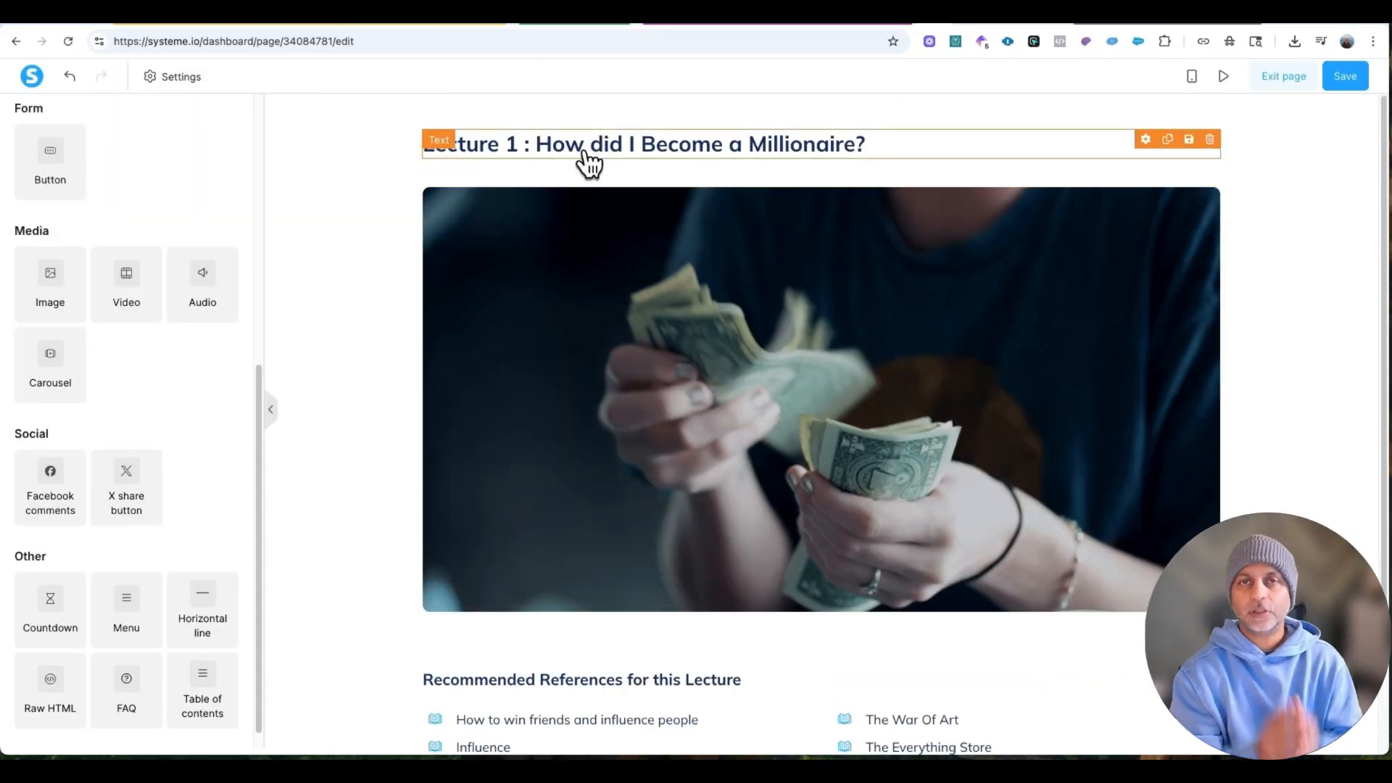
{"action": "scroll", "coordinate": [711, 198], "scroll_direction": "down", "scroll_amount": 2}
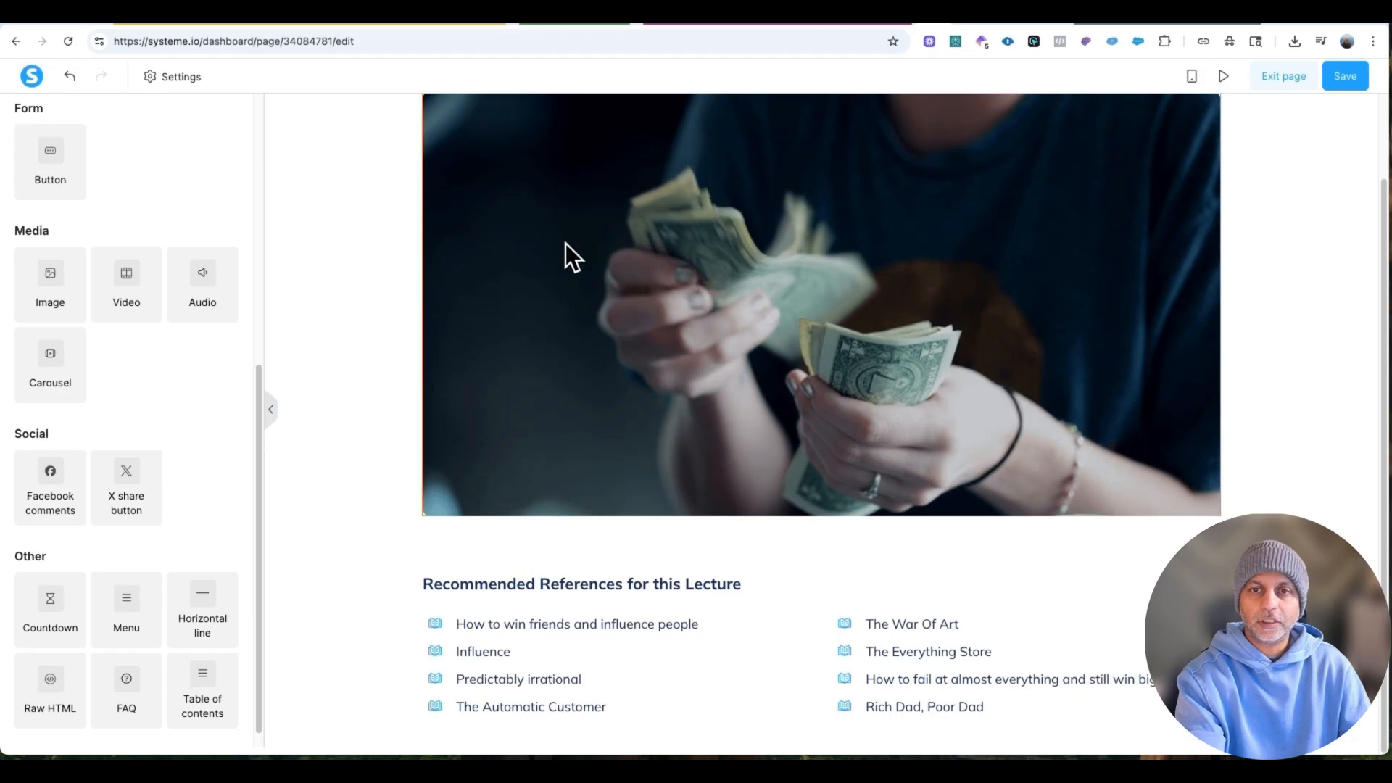
{"action": "left_click", "coordinate": [725, 250]}
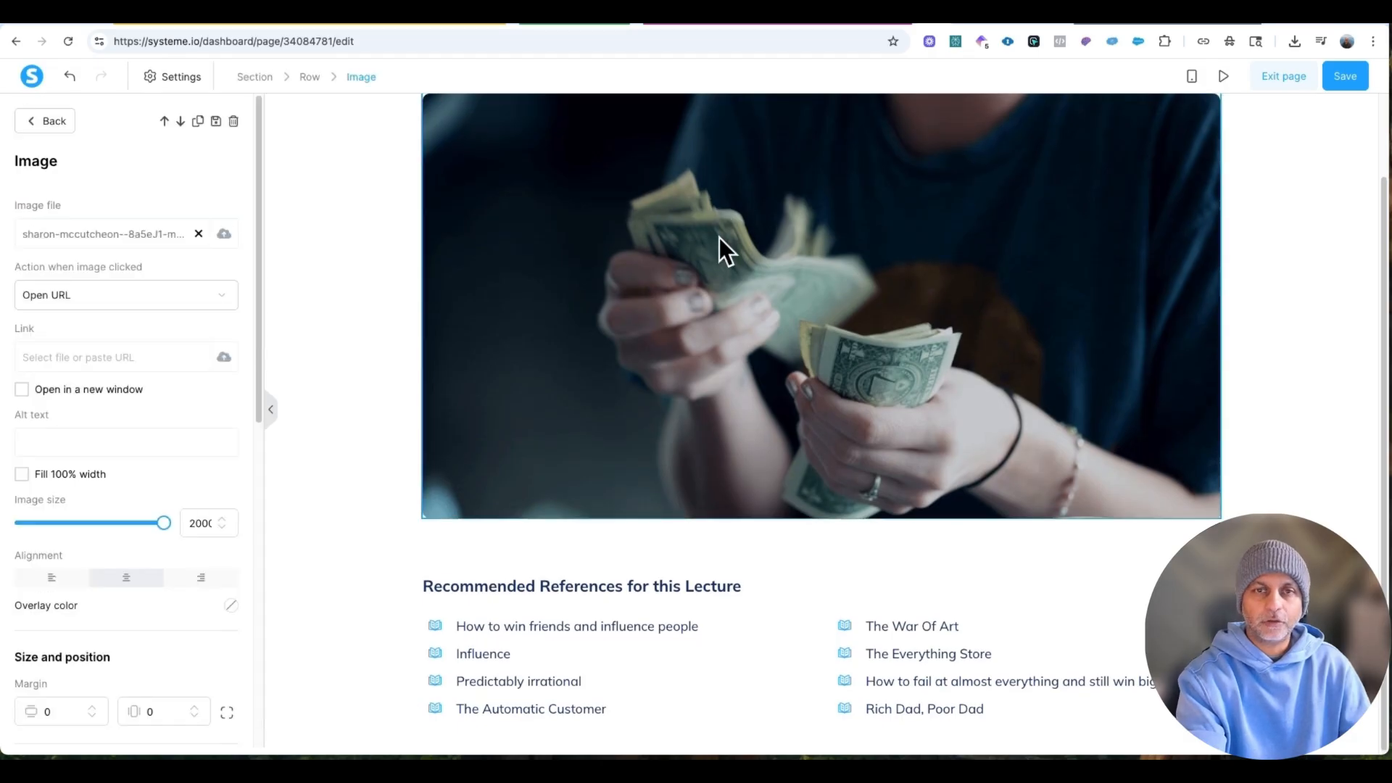
{"action": "left_click", "coordinate": [1270, 219]}
{"action": "scroll", "coordinate": [1267, 222], "scroll_direction": "up", "scroll_amount": 2}
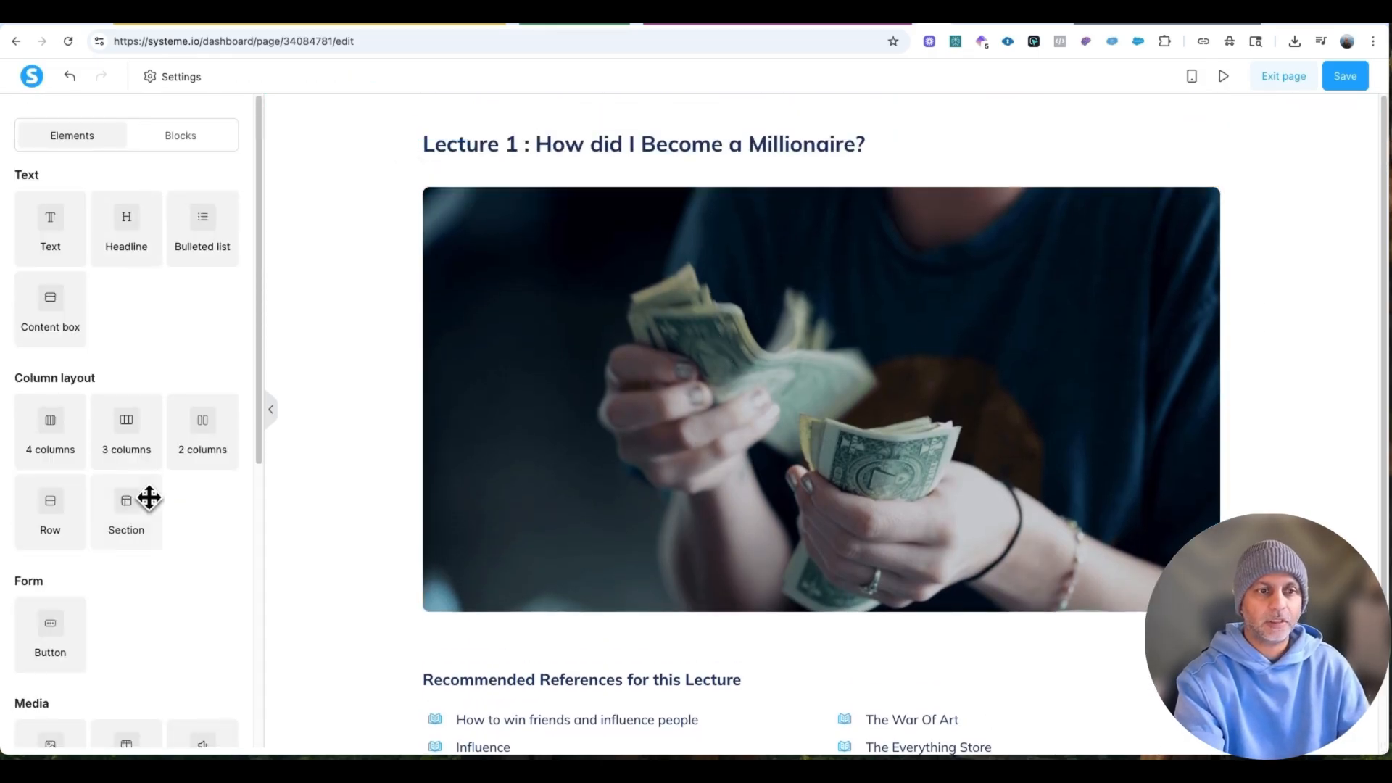
Add a video element below the lecture headline and delete the money photo beneath it.
{"action": "scroll", "coordinate": [109, 332], "scroll_direction": "down", "scroll_amount": 4}
{"action": "left_click_drag", "start_coordinate": [124, 437], "coordinate": [707, 214]}
{"action": "left_click", "coordinate": [1209, 352]}
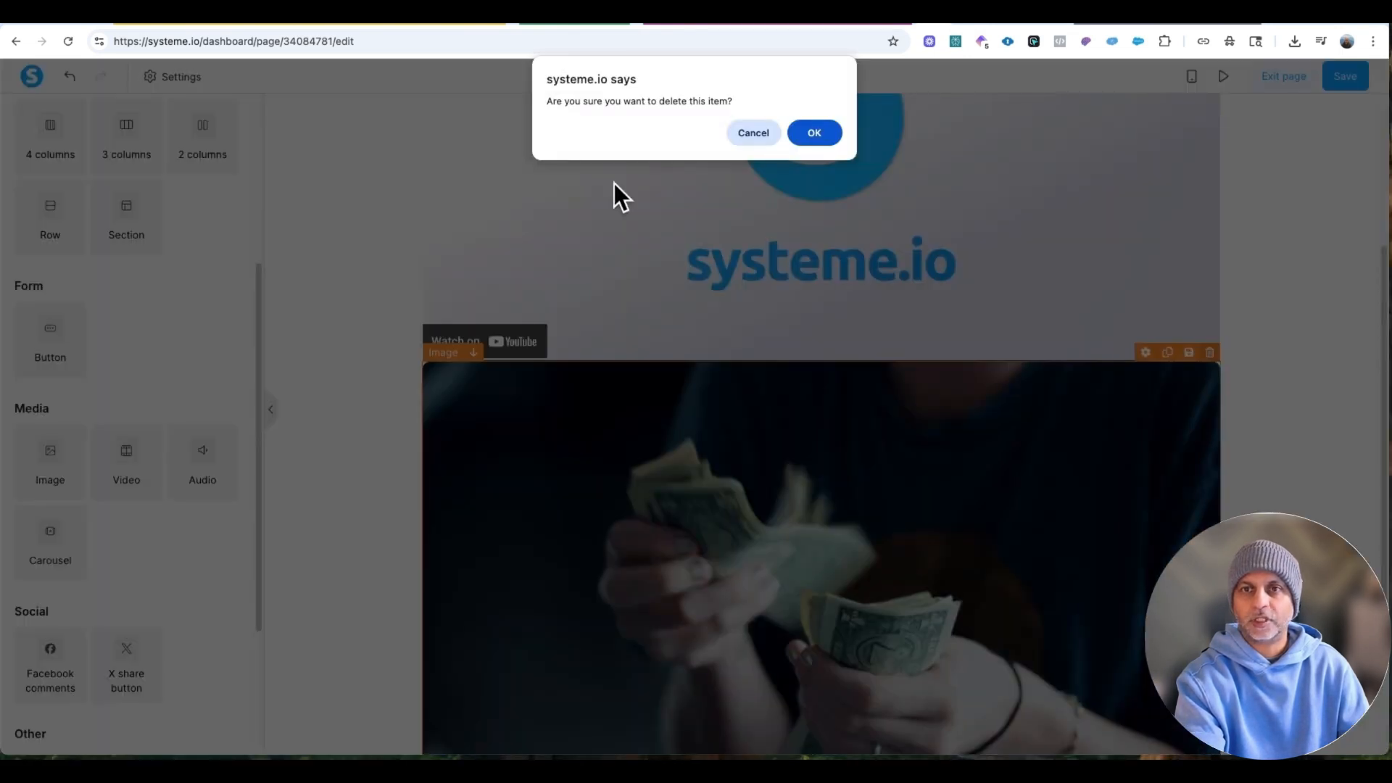
{"action": "left_click", "coordinate": [814, 133]}
{"action": "scroll", "coordinate": [735, 462], "scroll_direction": "up", "scroll_amount": 3}
Try the Custom embed type for the lecture video and open its embed code for editing.
{"action": "left_click", "coordinate": [702, 281]}
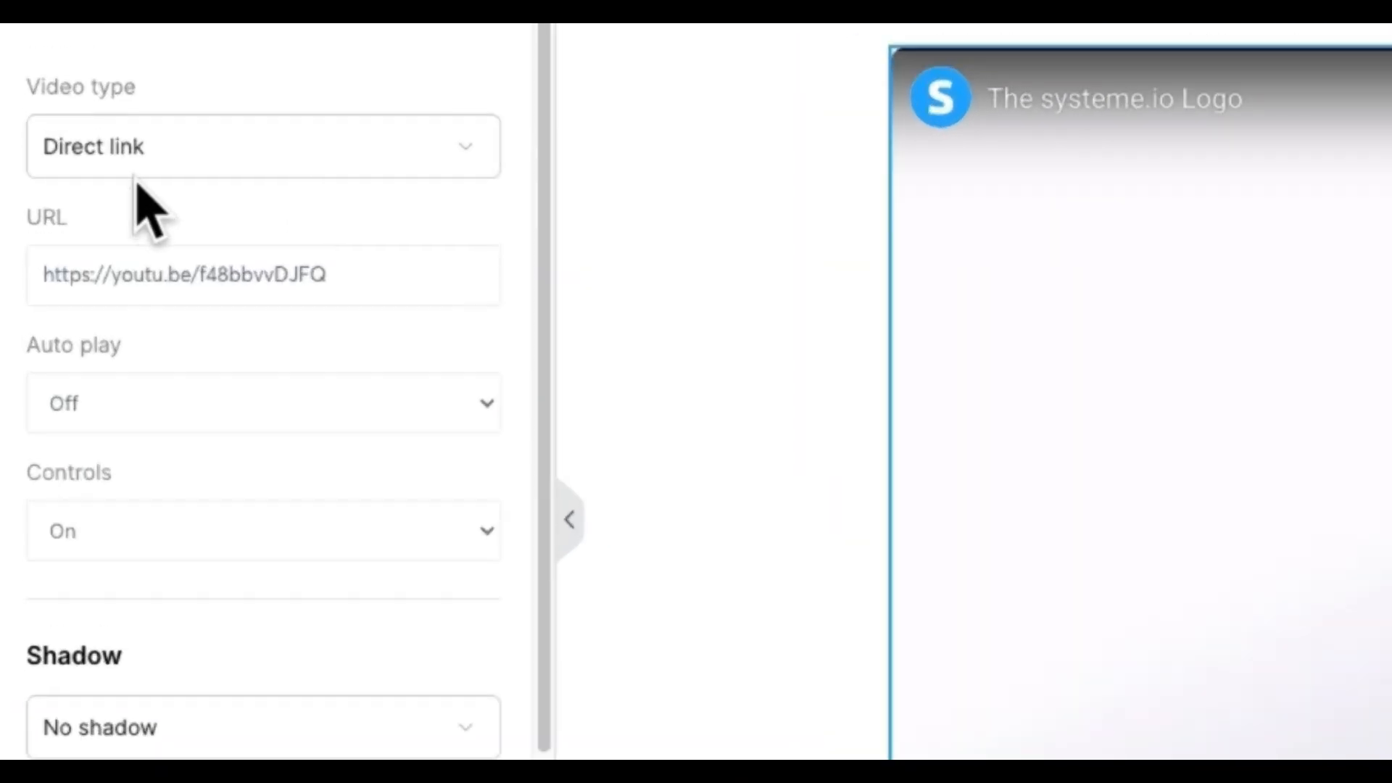
{"action": "left_click", "coordinate": [69, 235]}
{"action": "left_click", "coordinate": [239, 224]}
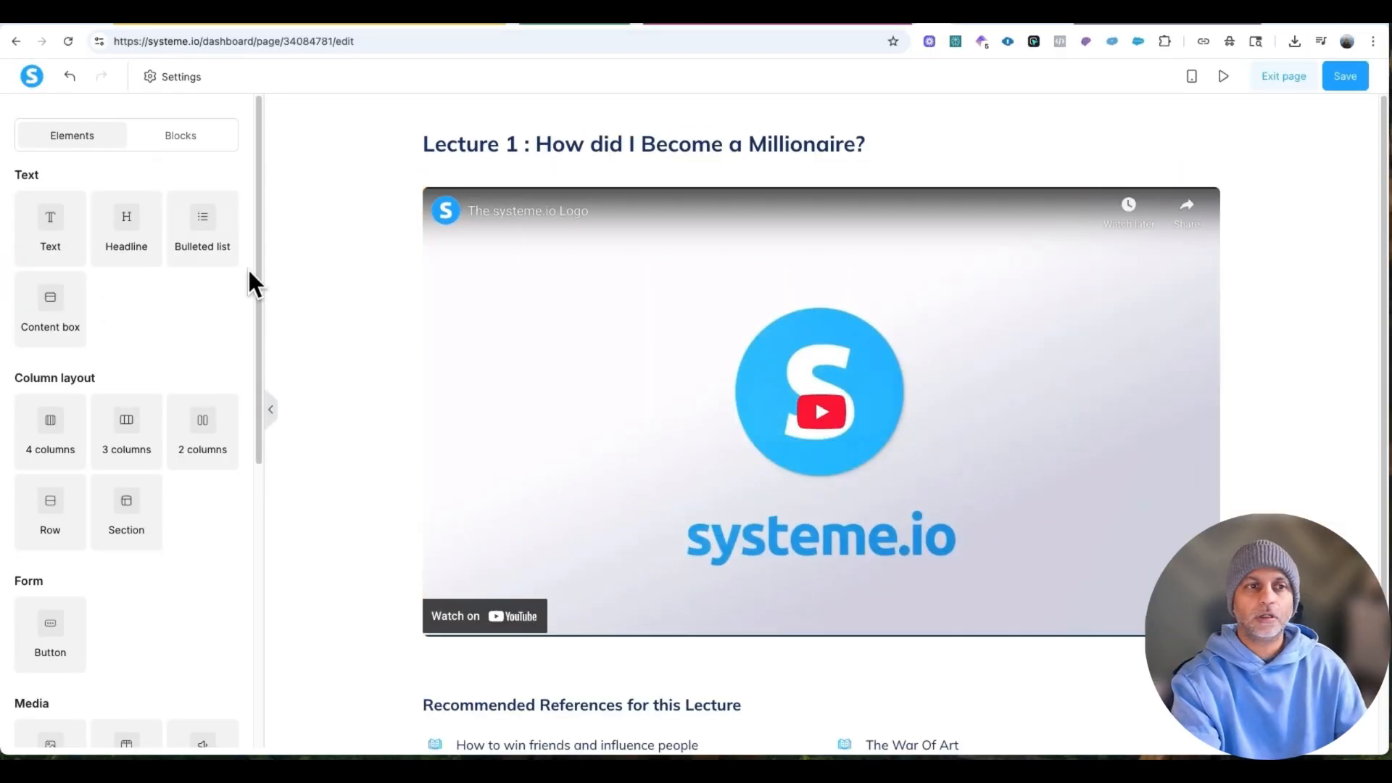
{"action": "left_click", "coordinate": [557, 272]}
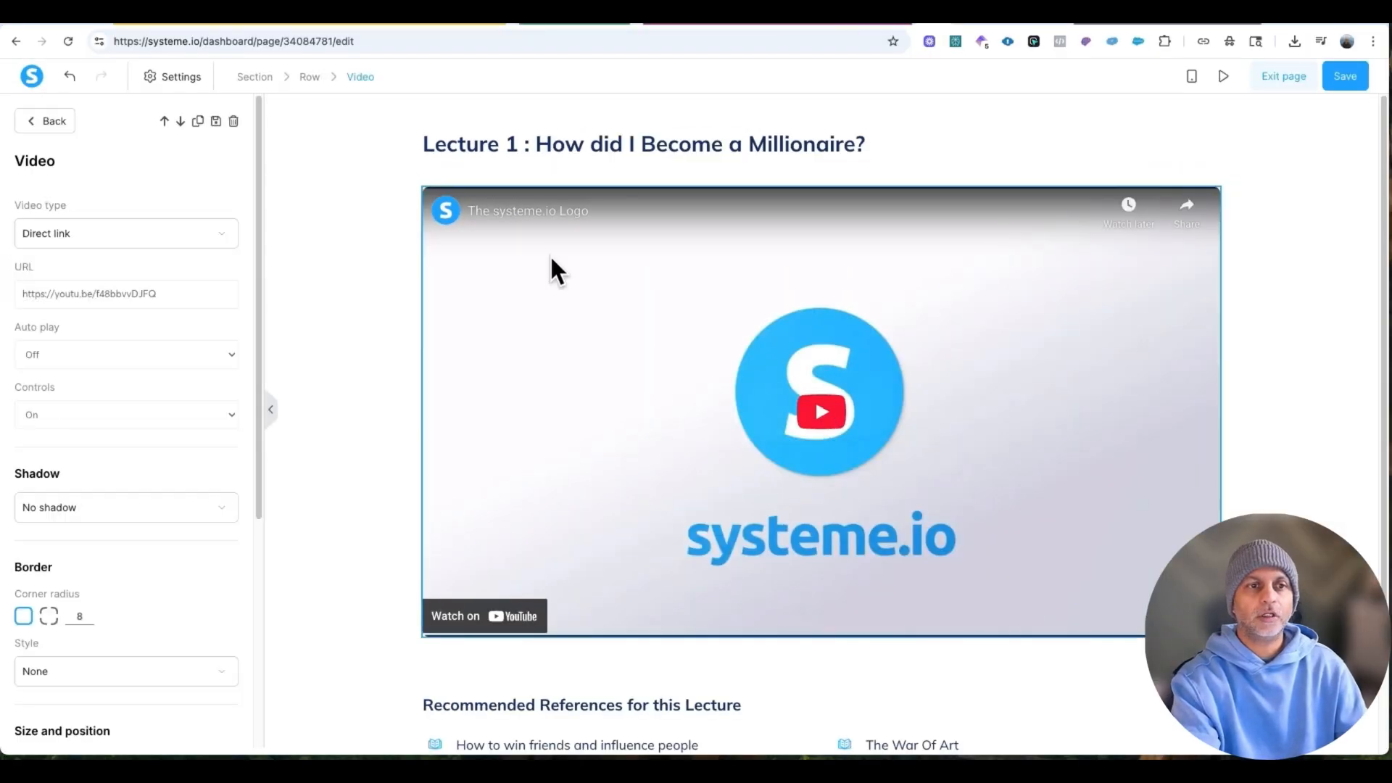
{"action": "left_click", "coordinate": [97, 231]}
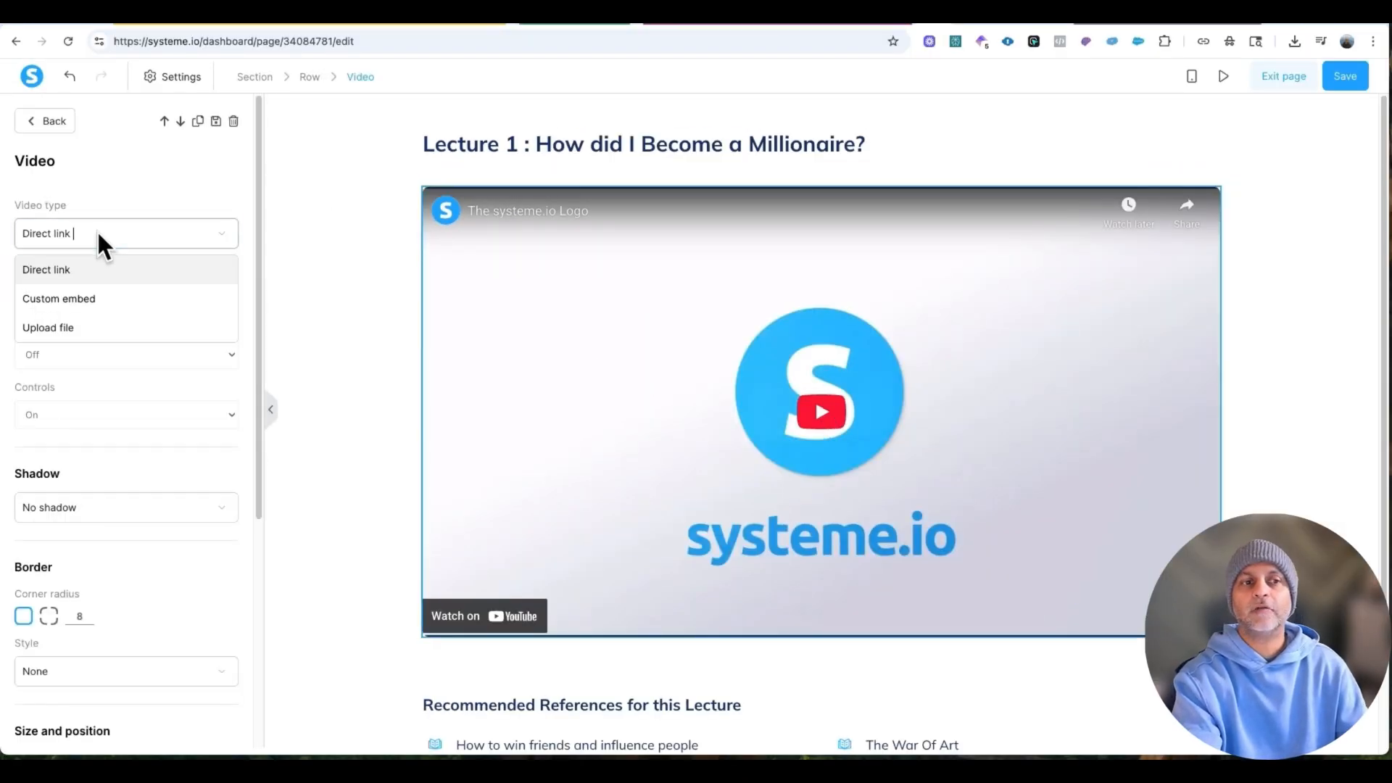
{"action": "left_click", "coordinate": [108, 298]}
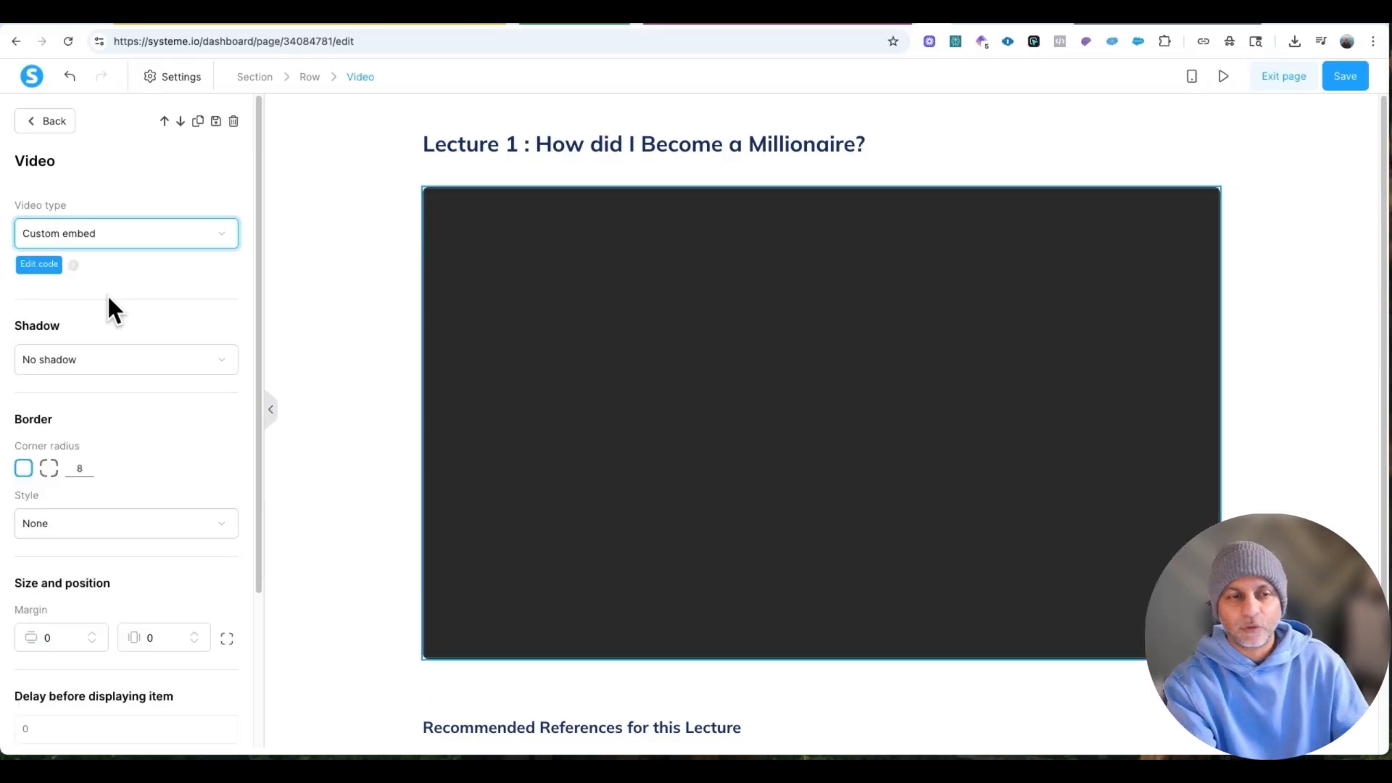
{"action": "left_click", "coordinate": [40, 264]}
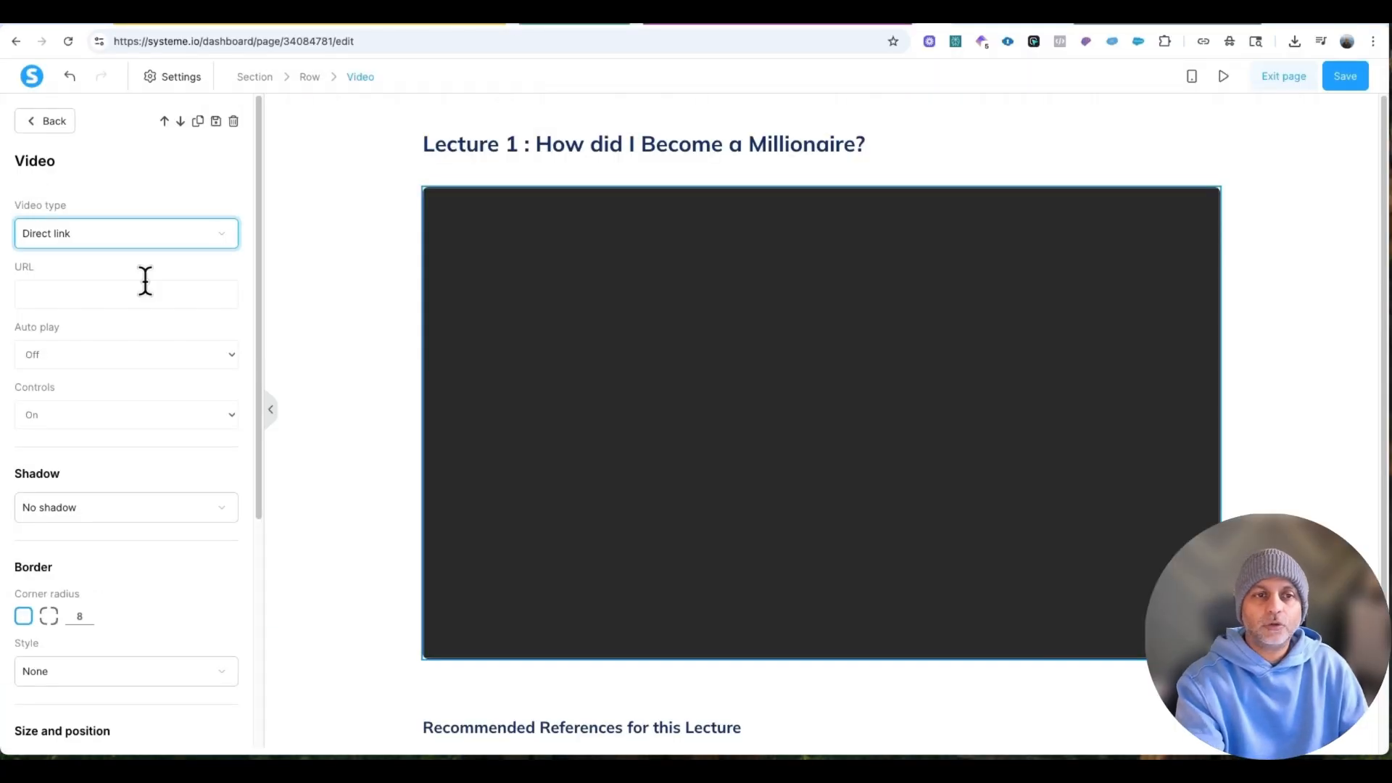
Set the video type to Upload file and insert Feb_2025.mp4 from the stored videos.
{"action": "left_click", "coordinate": [187, 237]}
{"action": "left_click", "coordinate": [154, 325]}
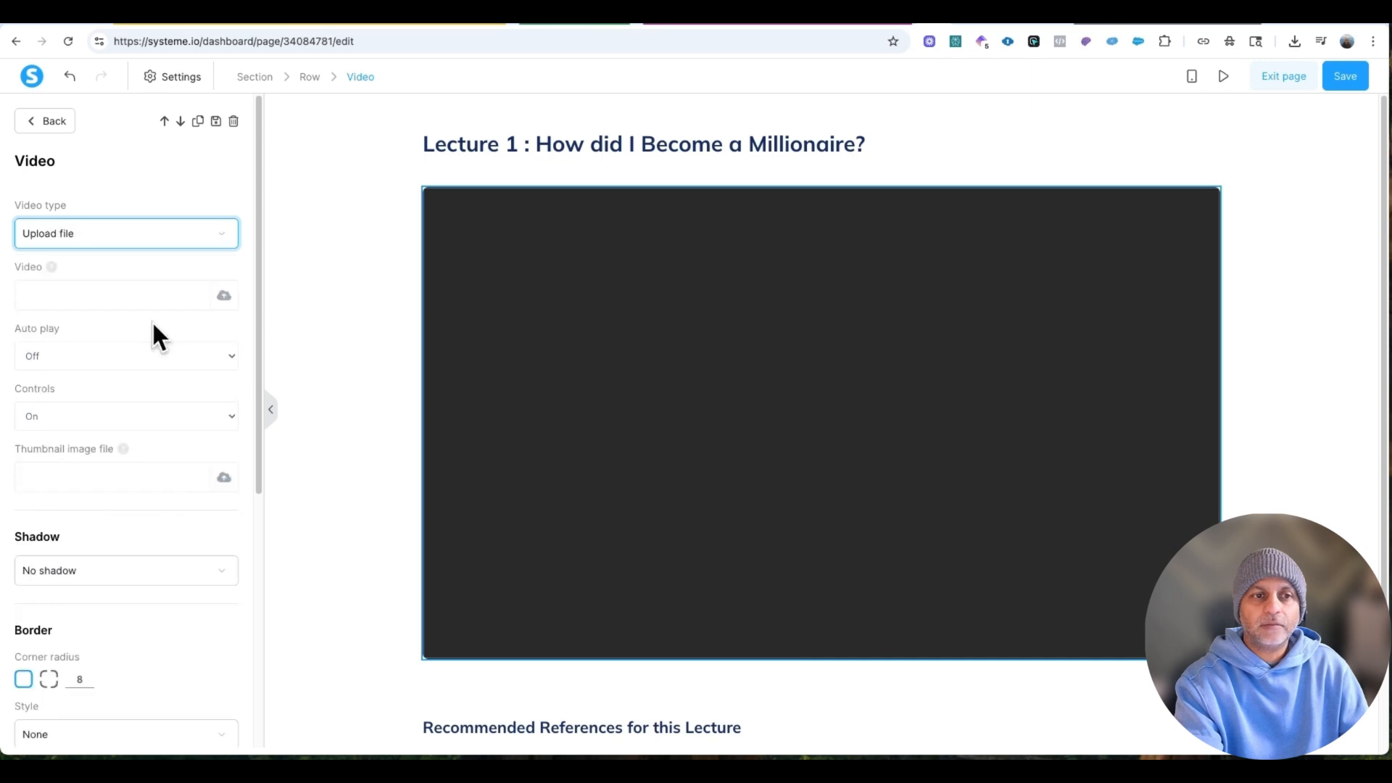
{"action": "left_click", "coordinate": [224, 297]}
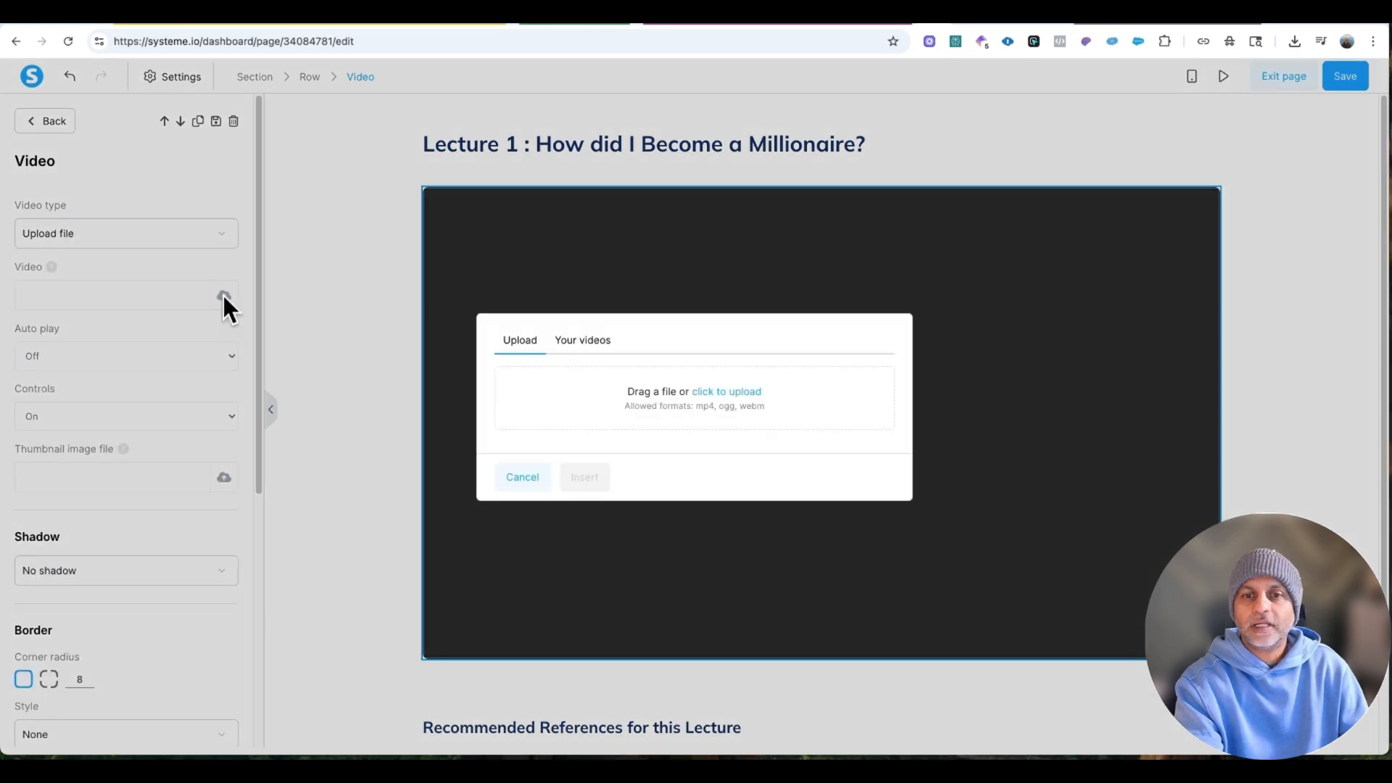
{"action": "left_click", "coordinate": [587, 340]}
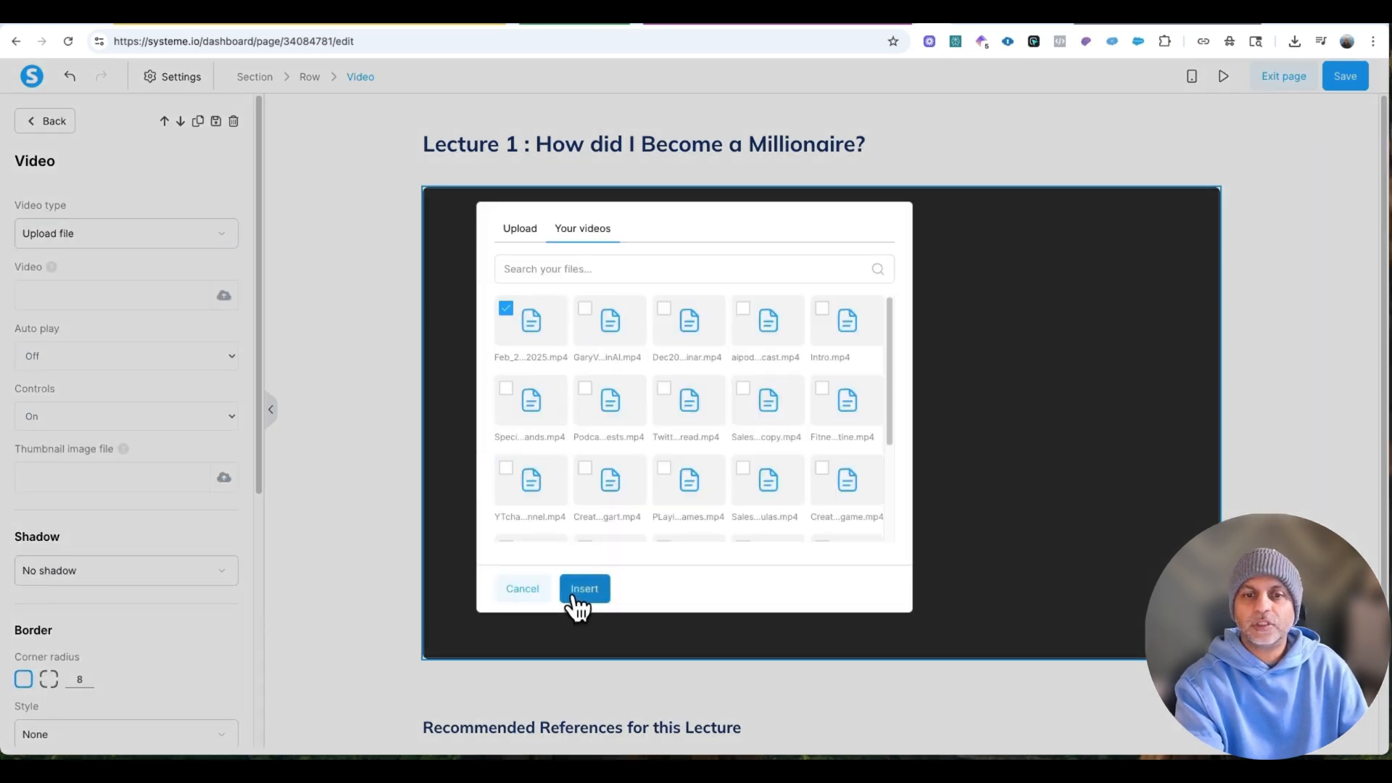
{"action": "left_click", "coordinate": [580, 591]}
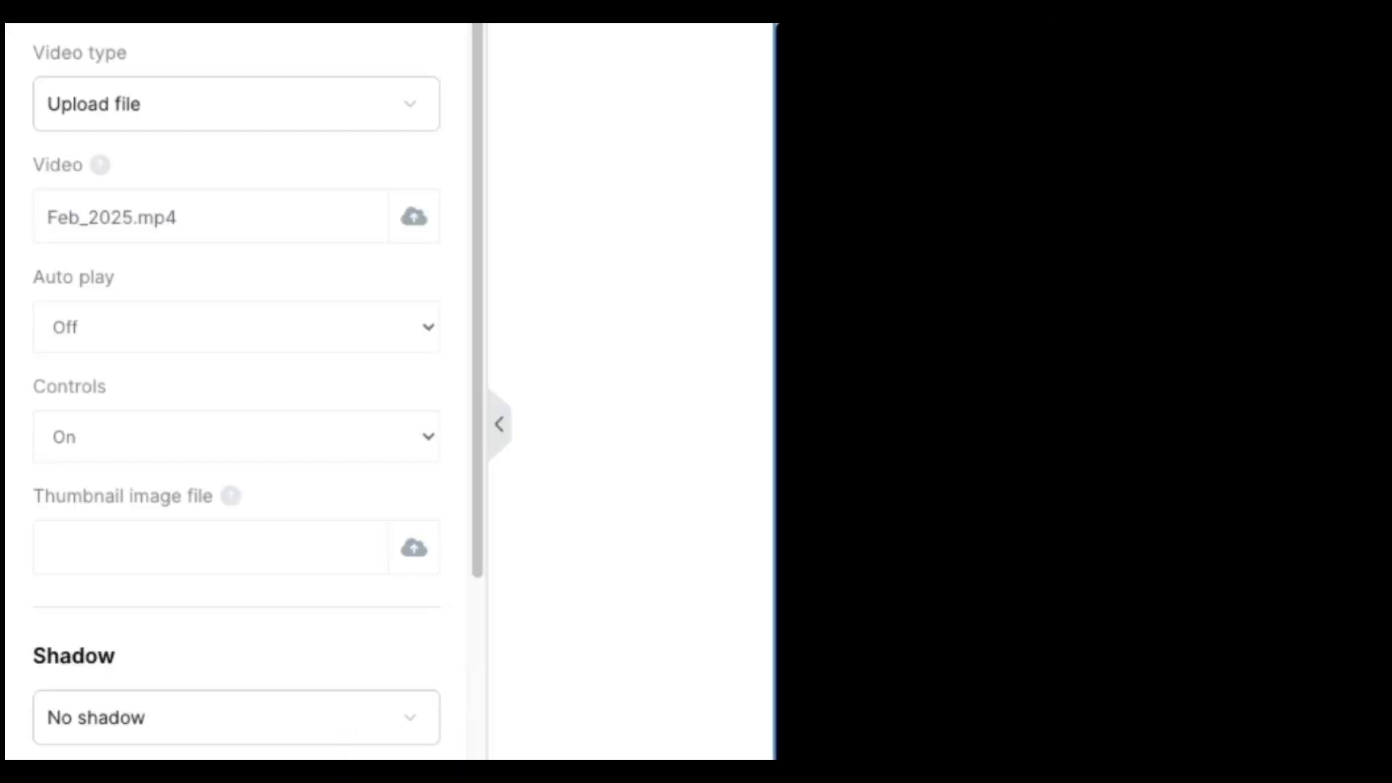
Try auto play on for the uploaded video and switch it back off.
{"action": "left_click", "coordinate": [329, 339]}
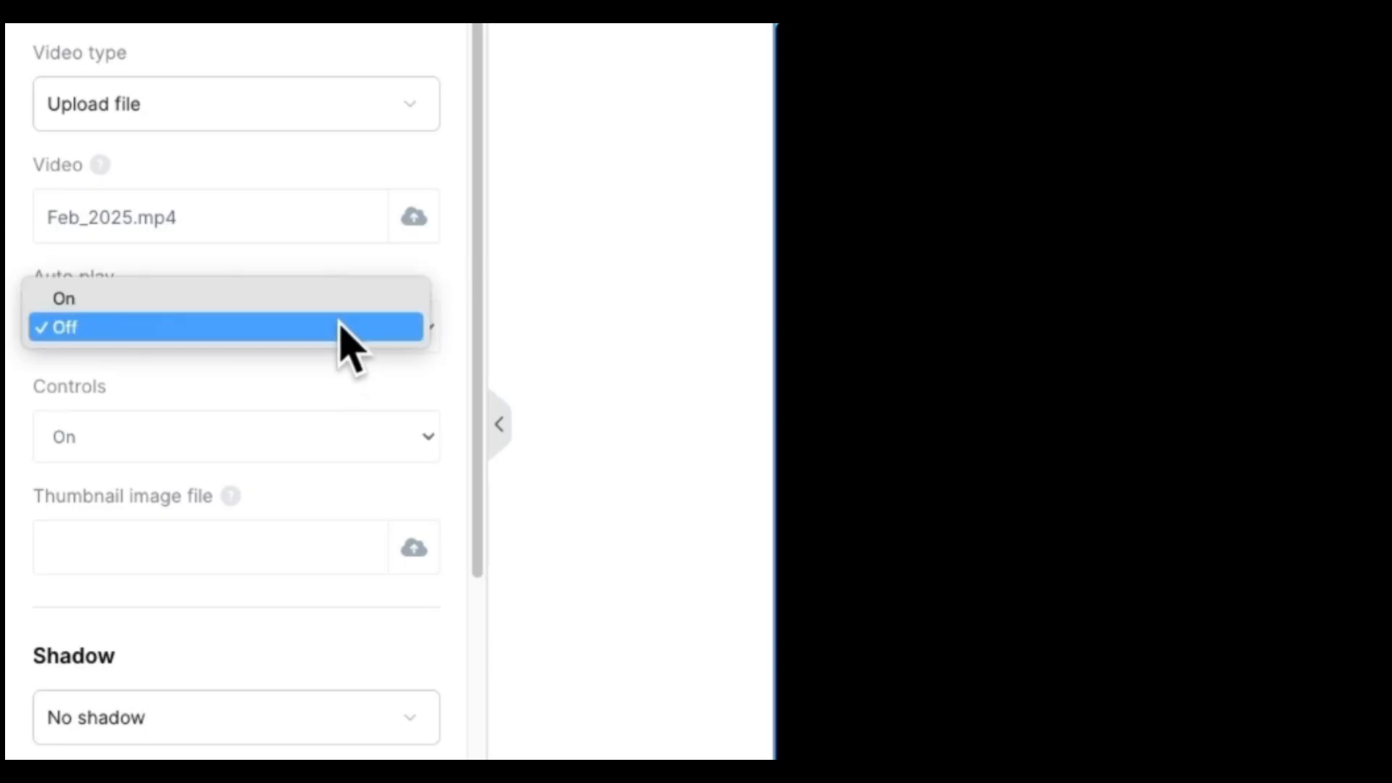
{"action": "left_click", "coordinate": [333, 299]}
{"action": "left_click", "coordinate": [411, 326]}
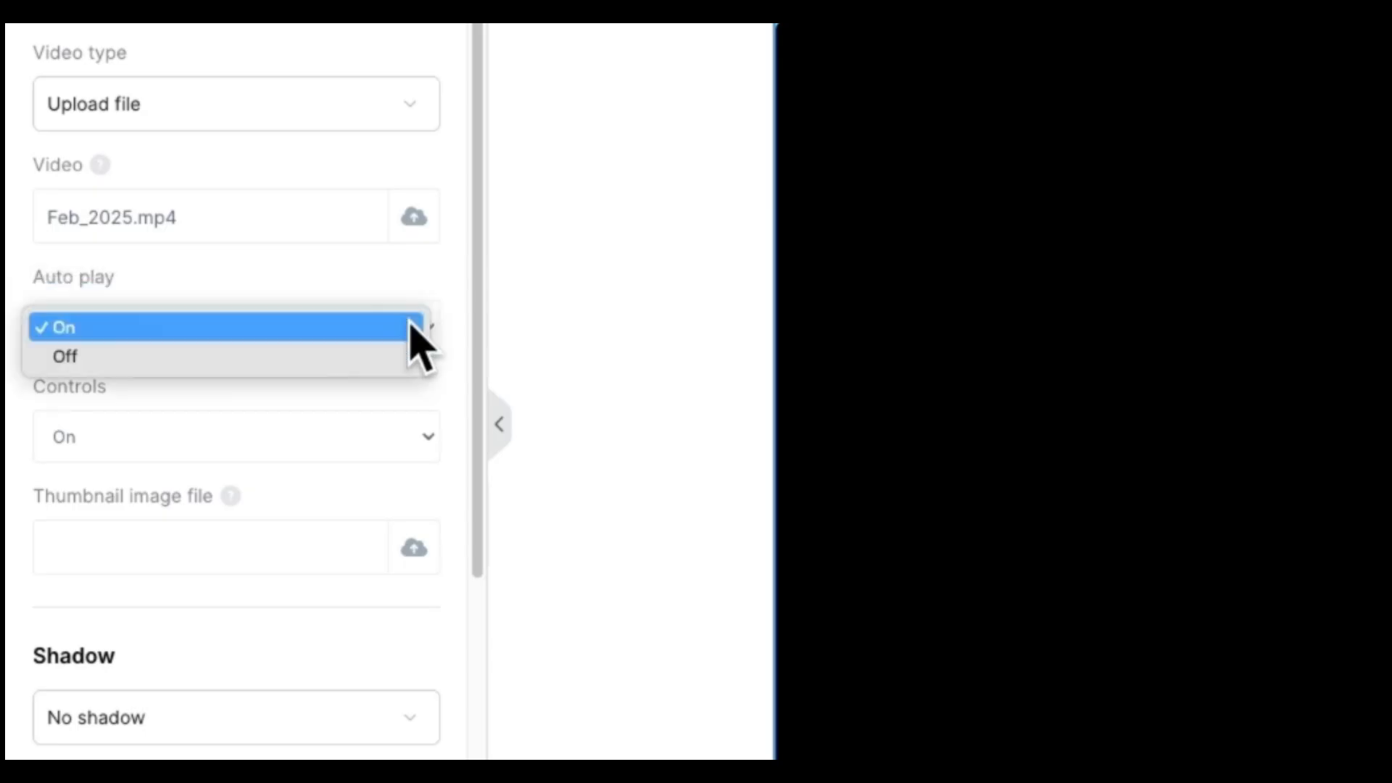
{"action": "left_click", "coordinate": [379, 364]}
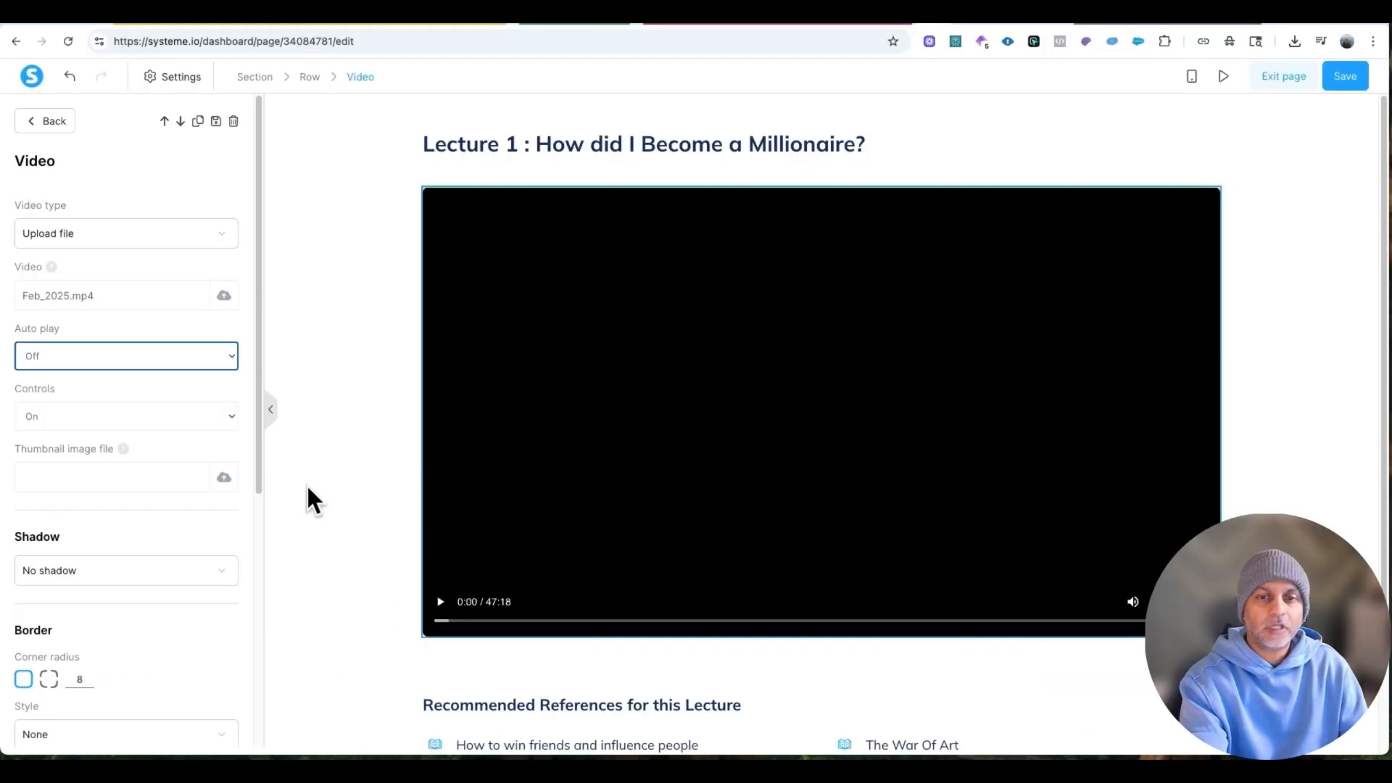
{"action": "left_click", "coordinate": [306, 487]}
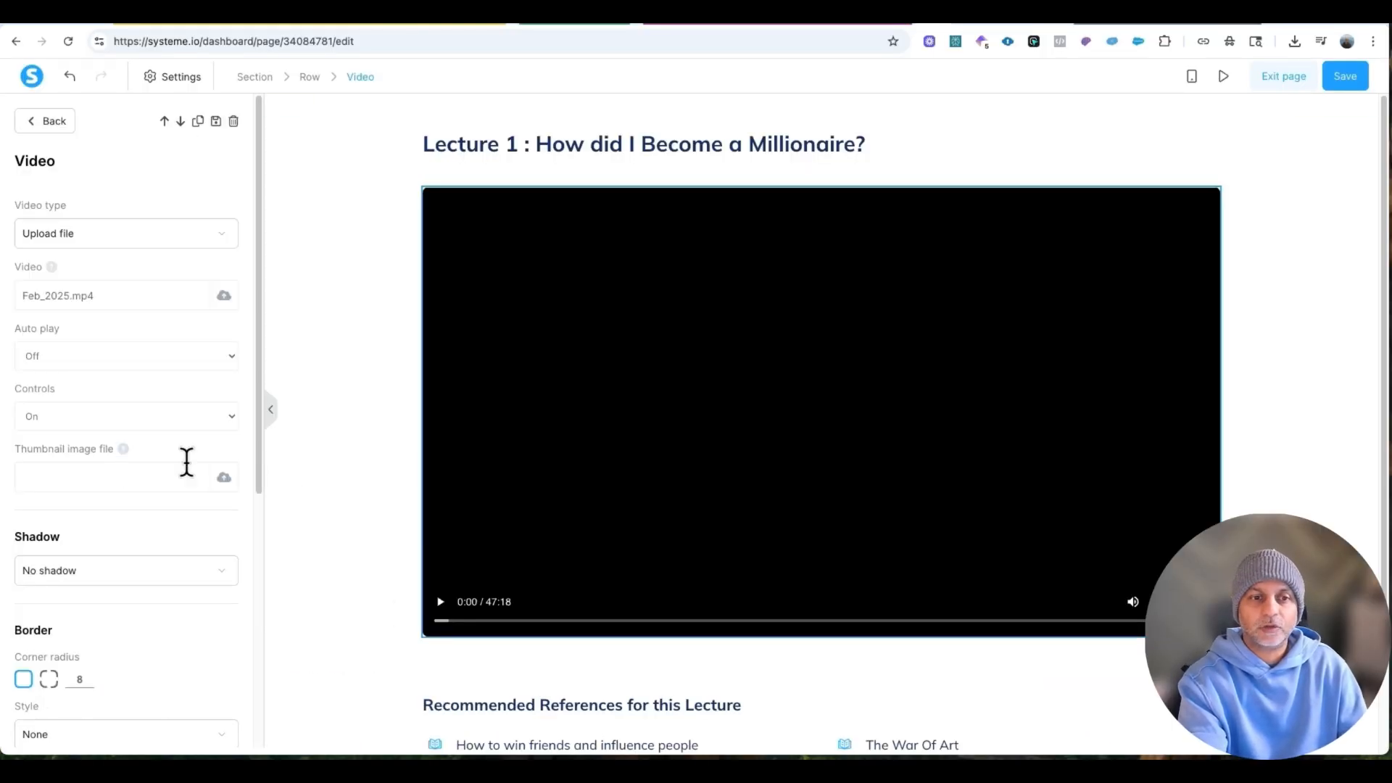
Set the video's thumbnail to Higgsfield_yt32.png from the stored images.
{"action": "left_click", "coordinate": [187, 466]}
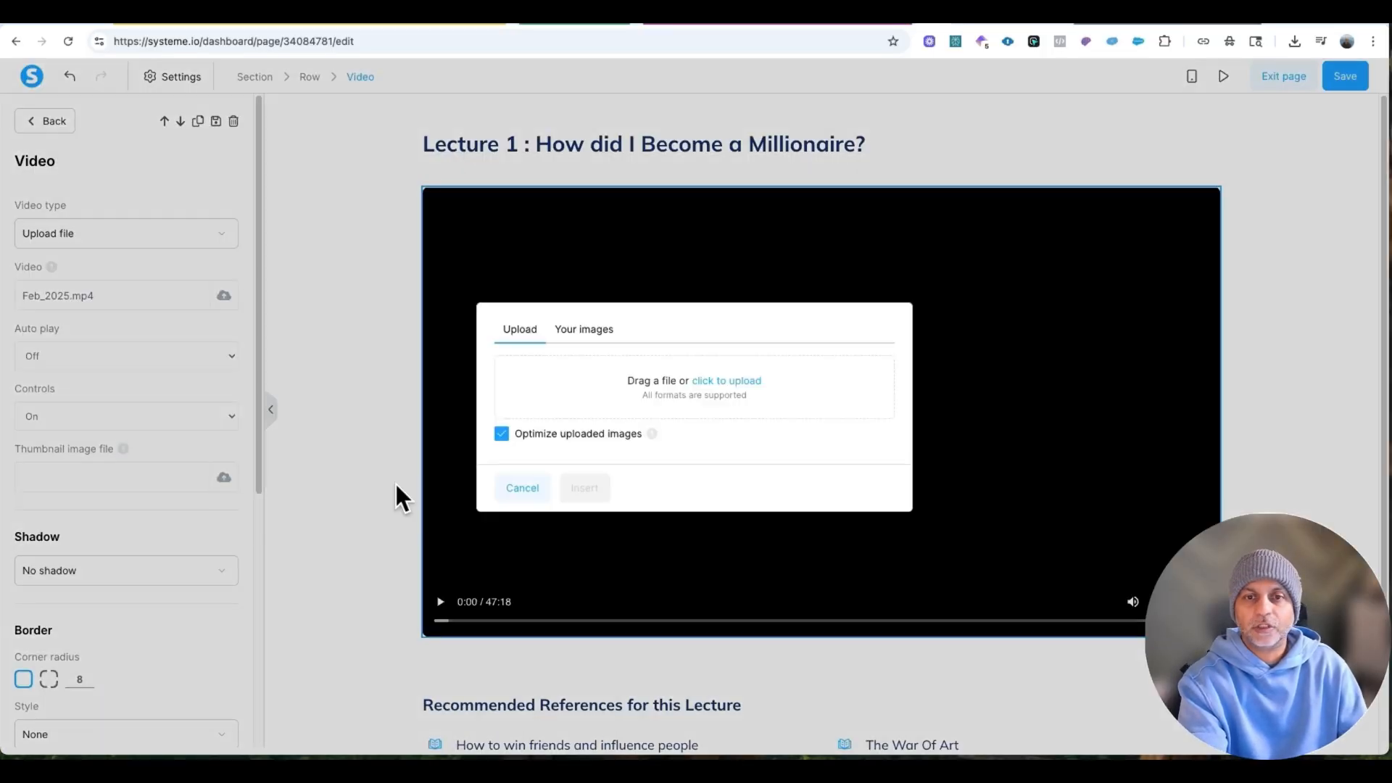
{"action": "left_click", "coordinate": [594, 335]}
{"action": "left_click", "coordinate": [593, 320]}
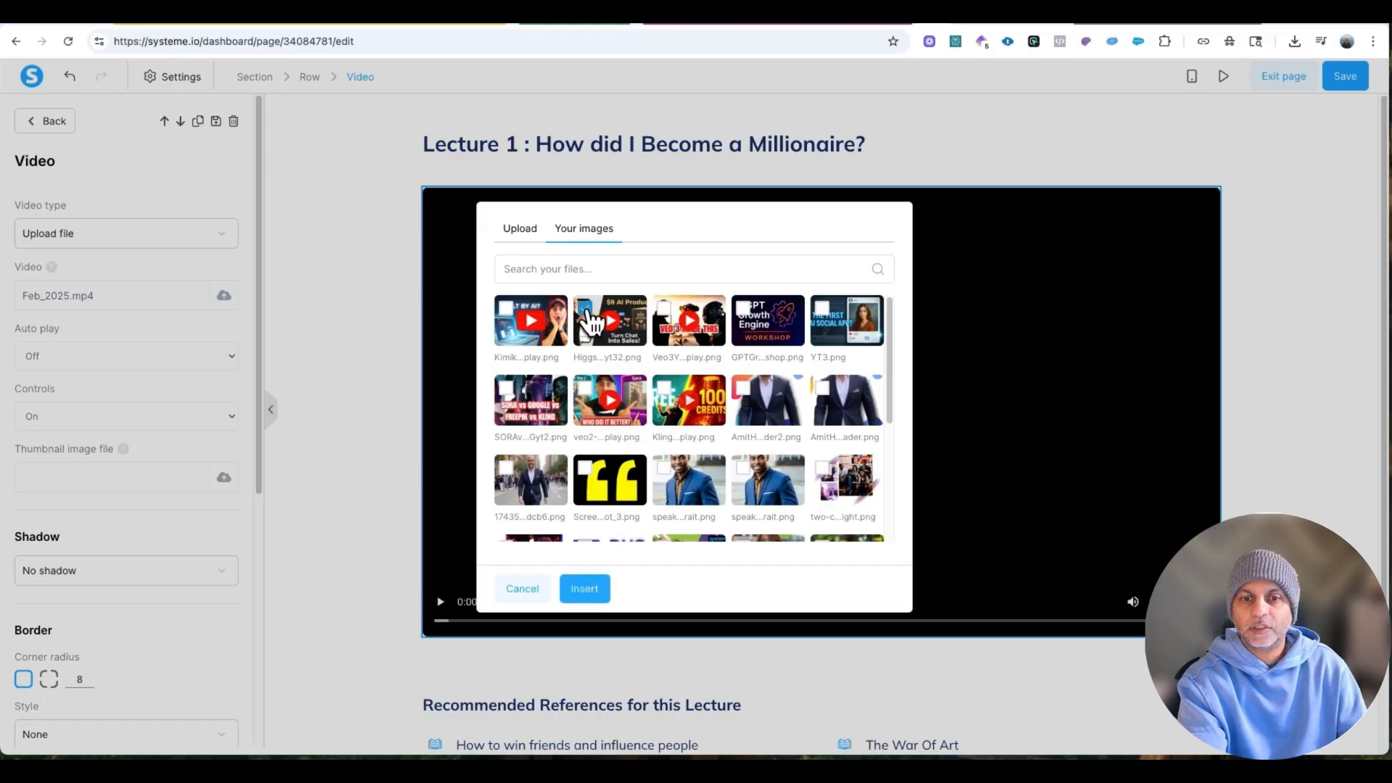
{"action": "left_click", "coordinate": [585, 590]}
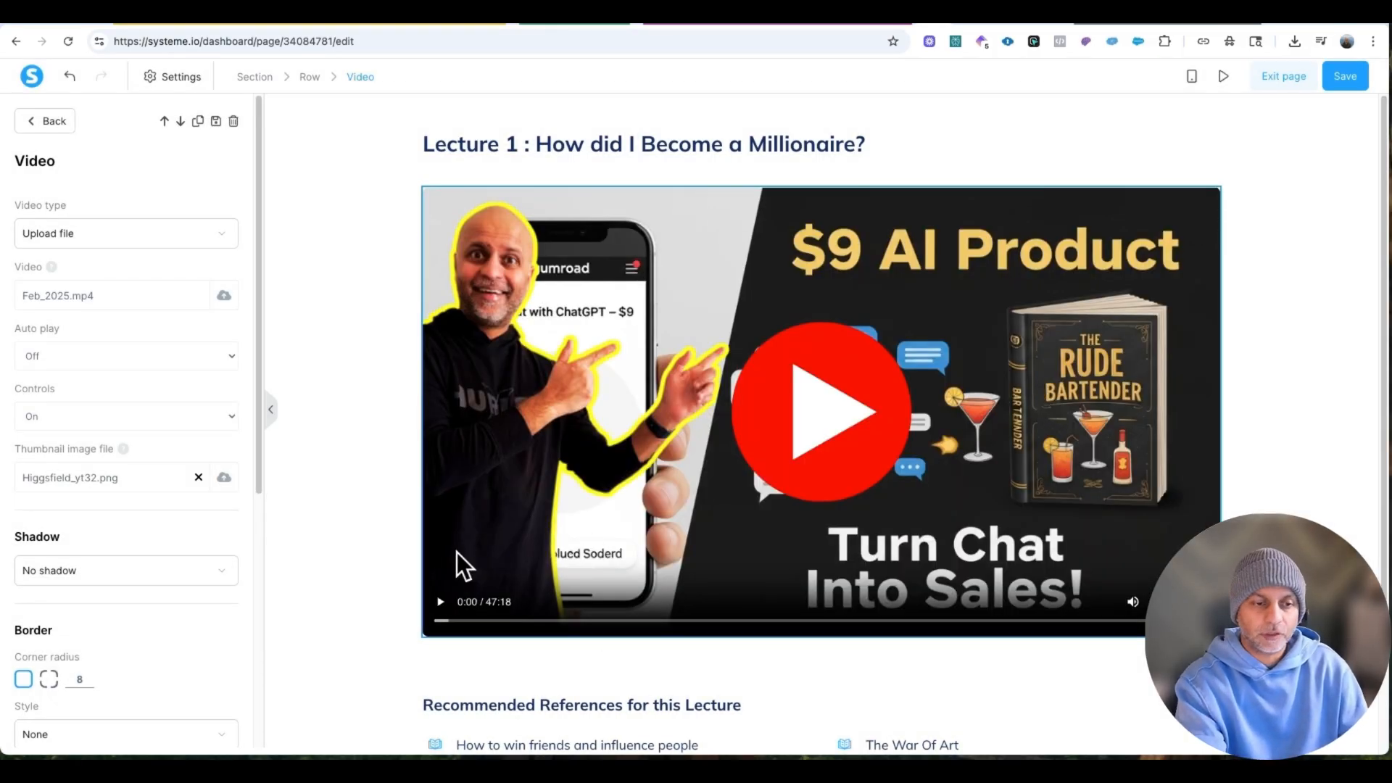
Exit the lecture page editor and expand the Master Prompts module in the course curriculum.
{"action": "scroll", "coordinate": [232, 573], "scroll_direction": "down", "scroll_amount": 5}
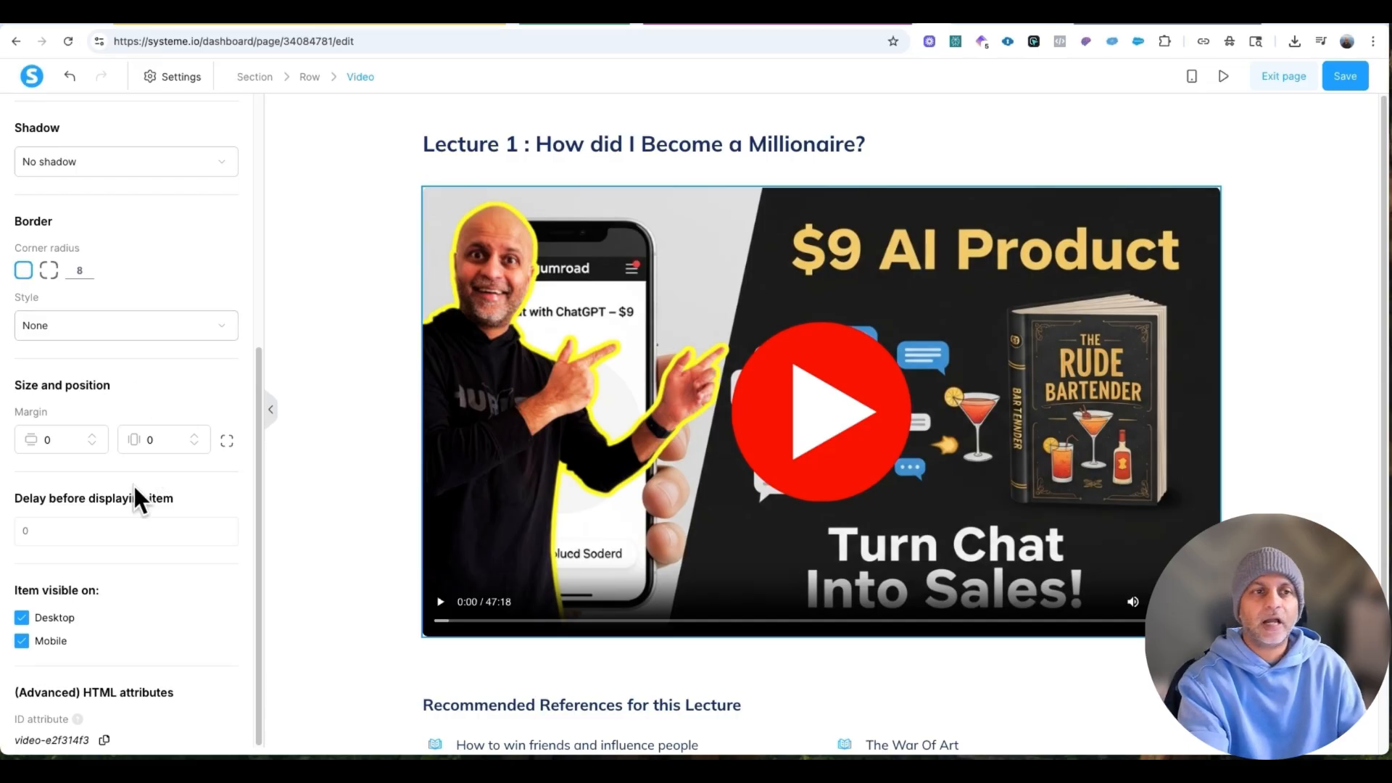
{"action": "scroll", "coordinate": [133, 482], "scroll_direction": "up", "scroll_amount": 6}
{"action": "left_click", "coordinate": [54, 122]}
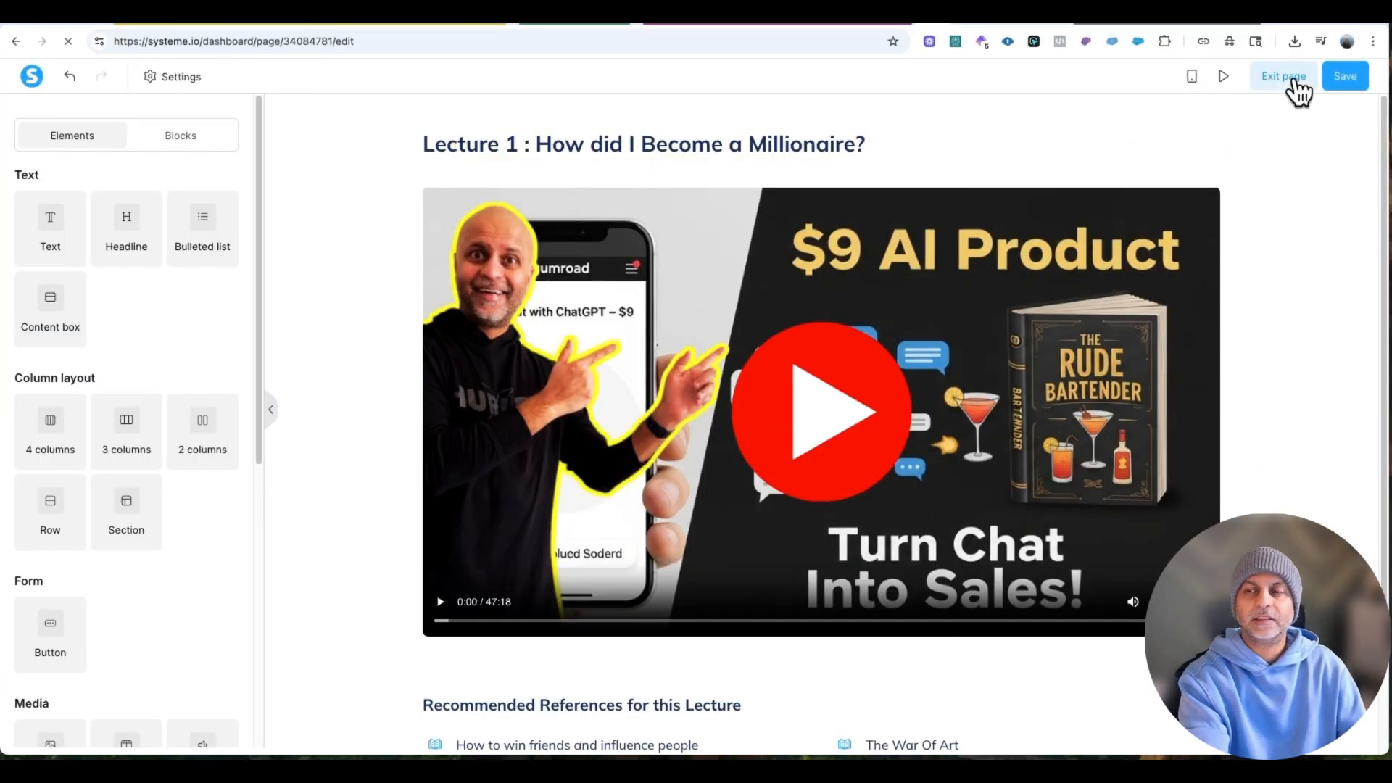
{"action": "left_click", "coordinate": [1294, 79]}
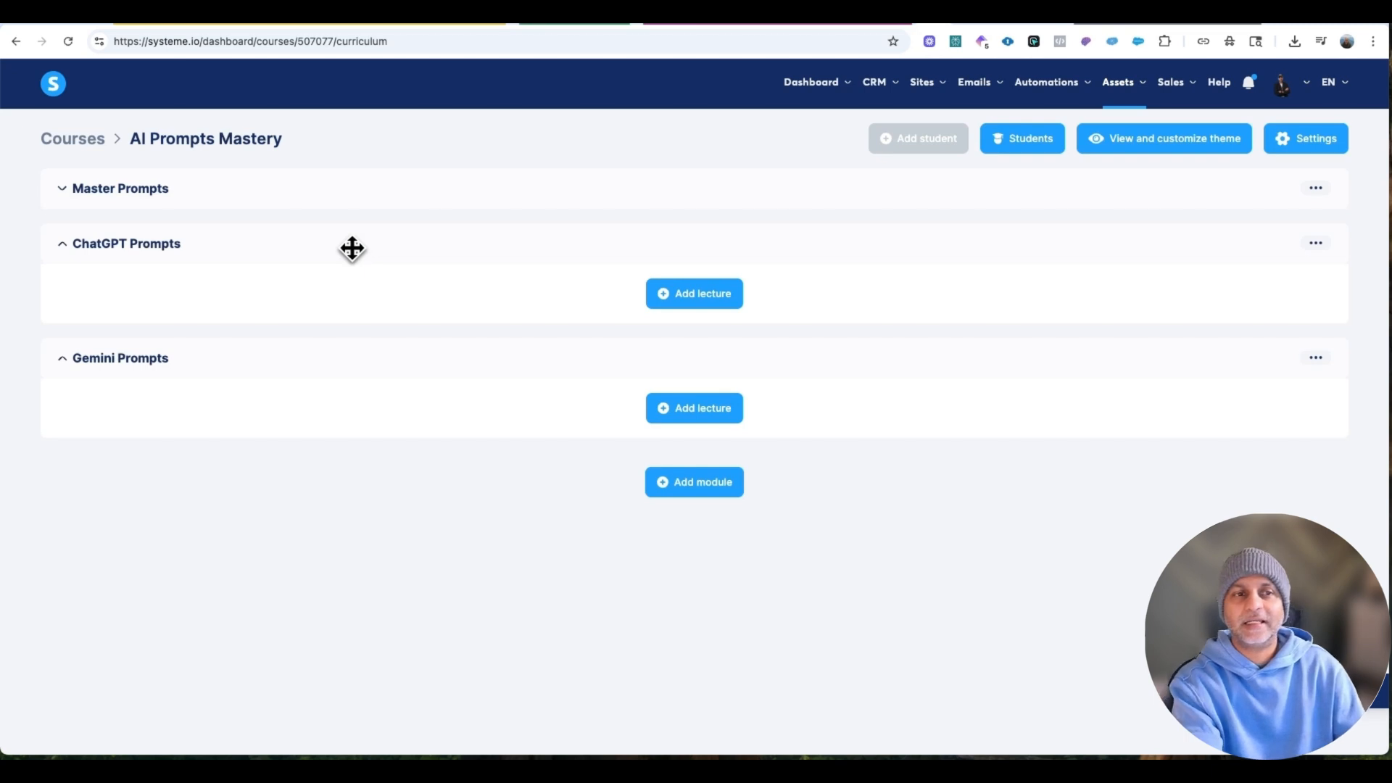
{"action": "left_click", "coordinate": [125, 191]}
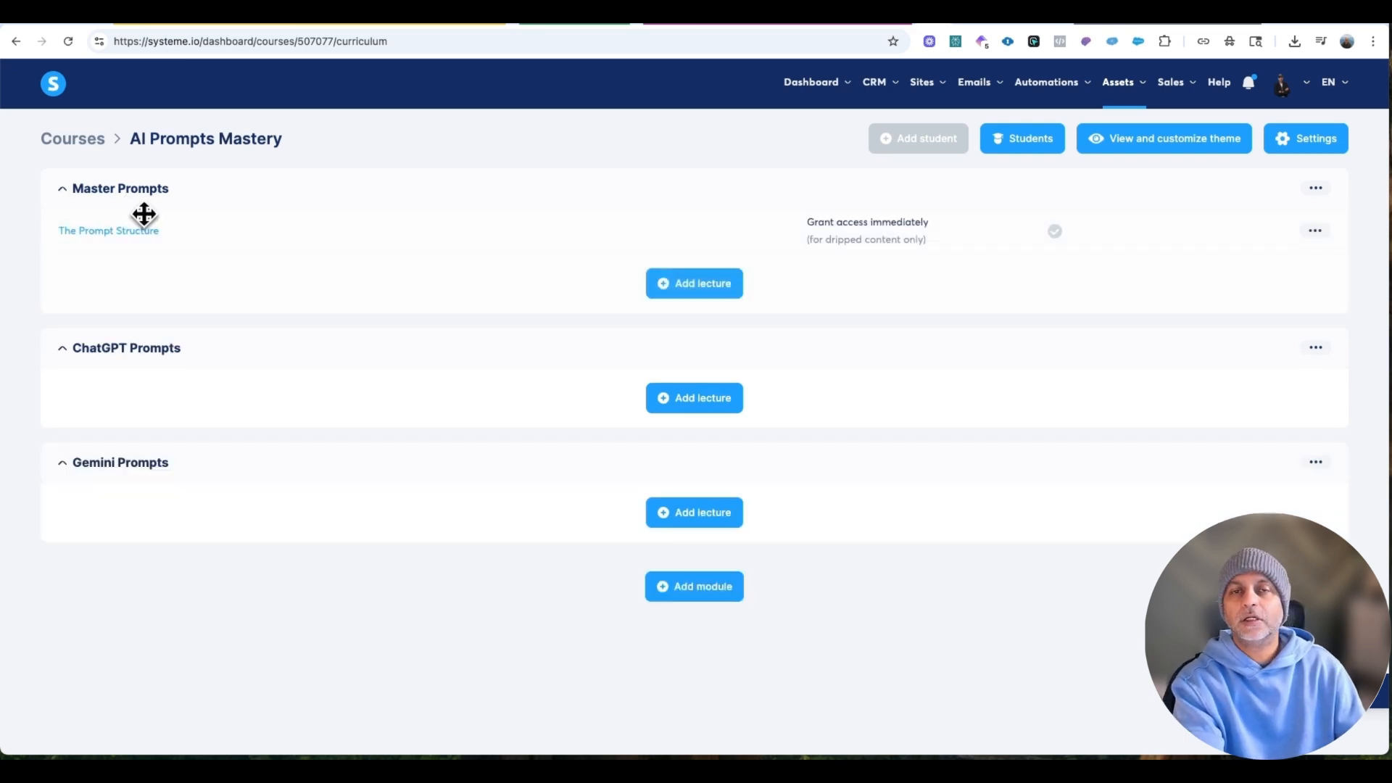
Add a lecture named The Meta Prompt to the Master Prompts module with the image-and-text template and review its page.
{"action": "left_click", "coordinate": [669, 289]}
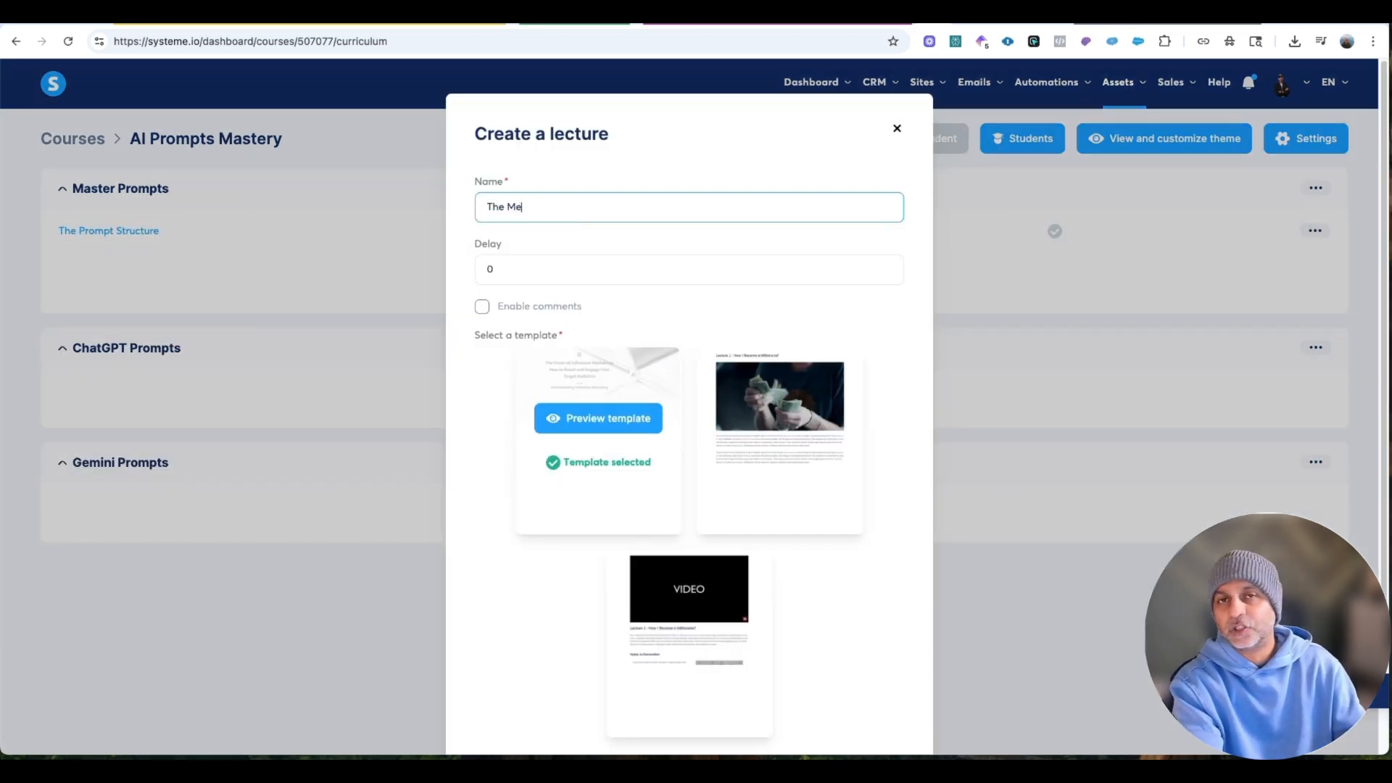
{"action": "scroll", "coordinate": [725, 305], "scroll_direction": "down", "scroll_amount": 3}
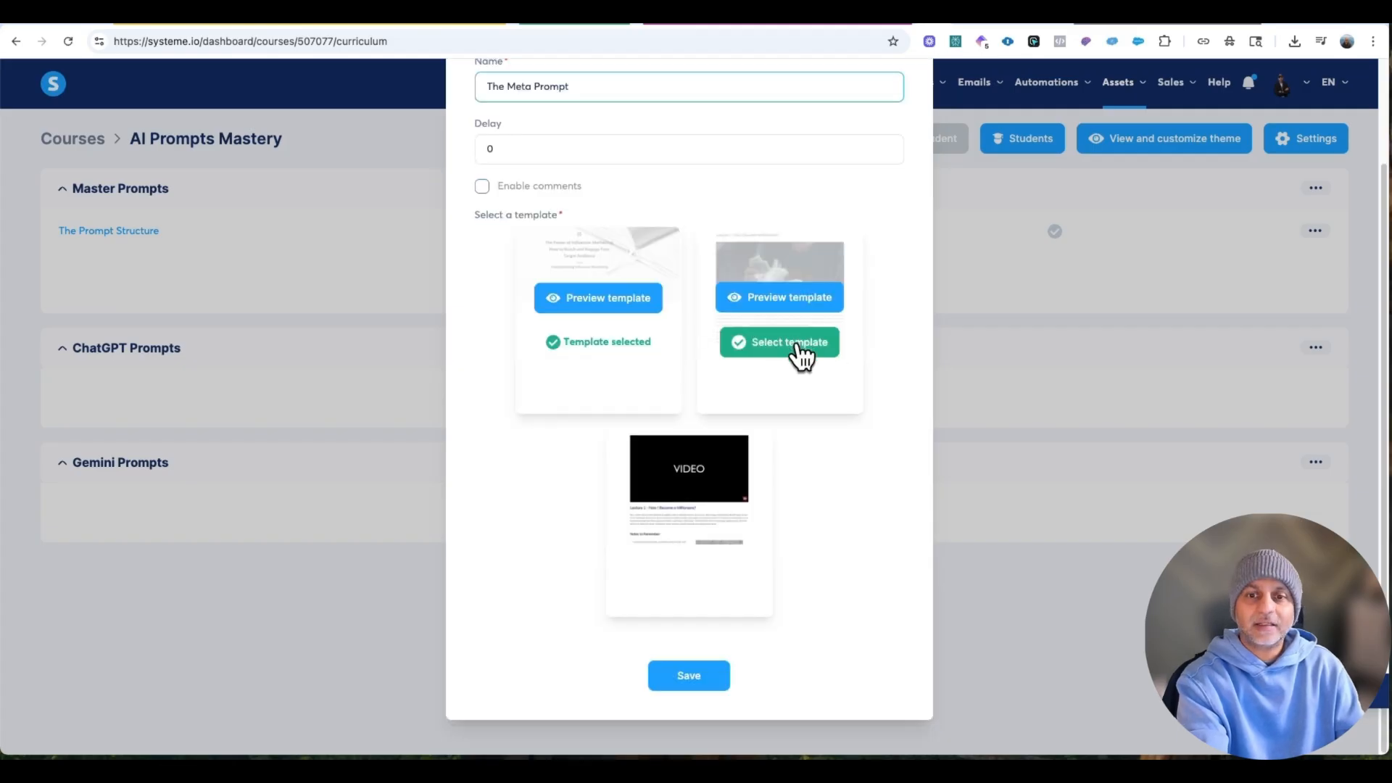
{"action": "left_click", "coordinate": [797, 347]}
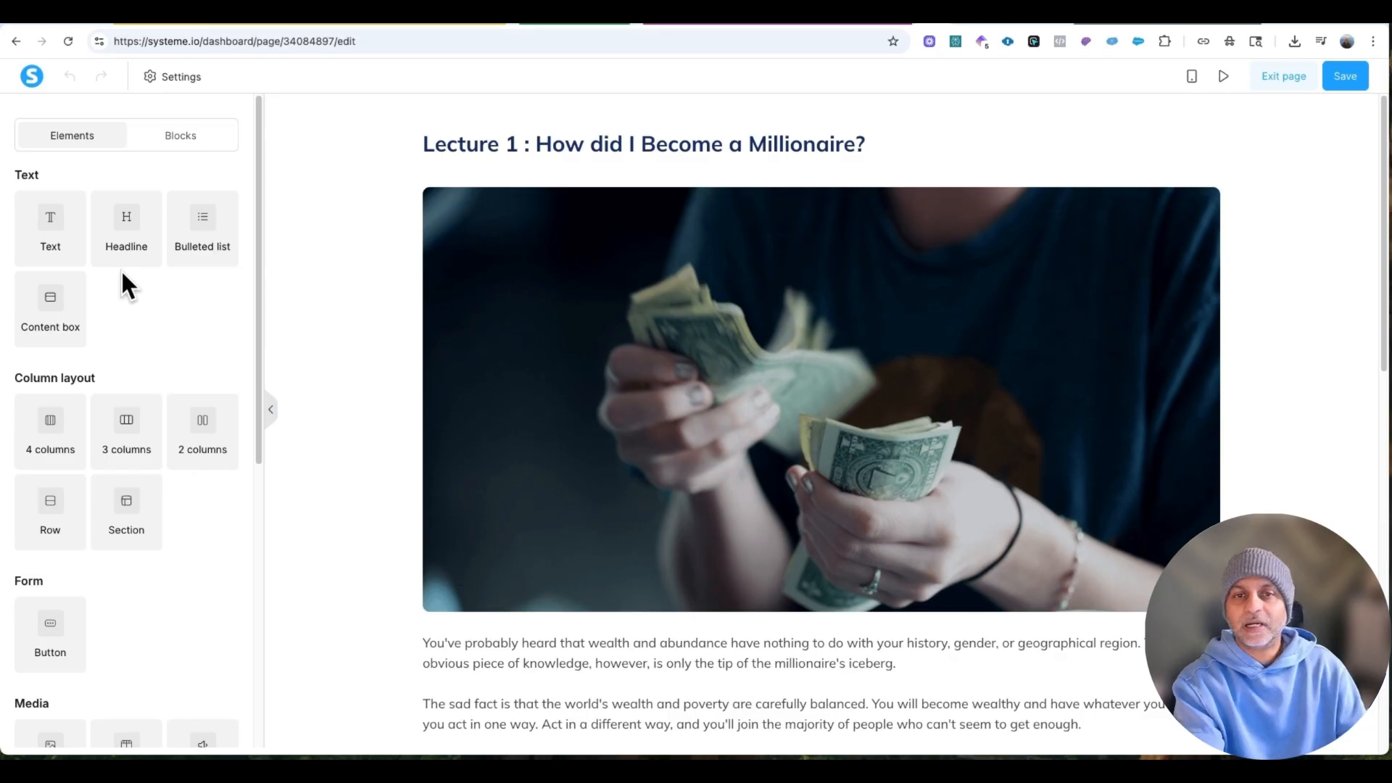
{"action": "scroll", "coordinate": [756, 241], "scroll_direction": "down", "scroll_amount": 12}
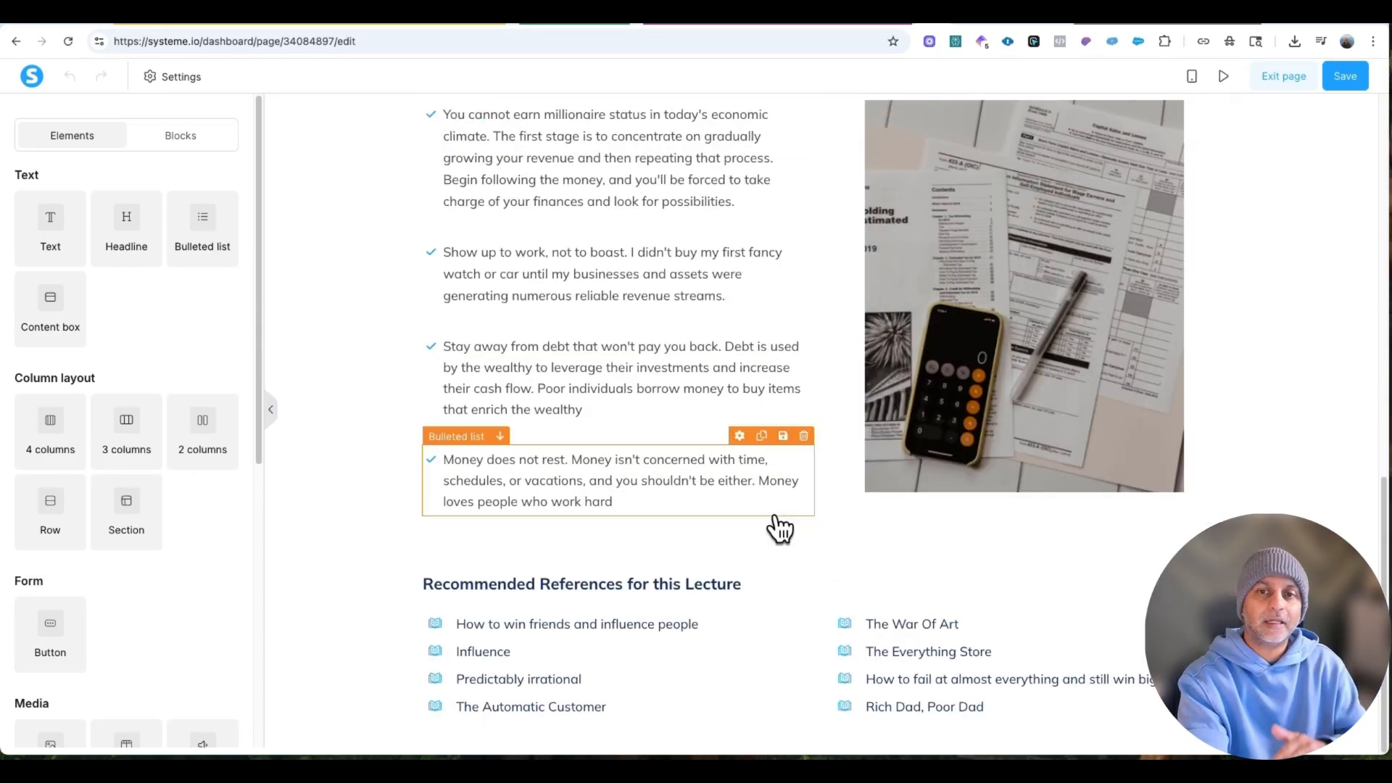
{"action": "scroll", "coordinate": [779, 527], "scroll_direction": "up", "scroll_amount": 15}
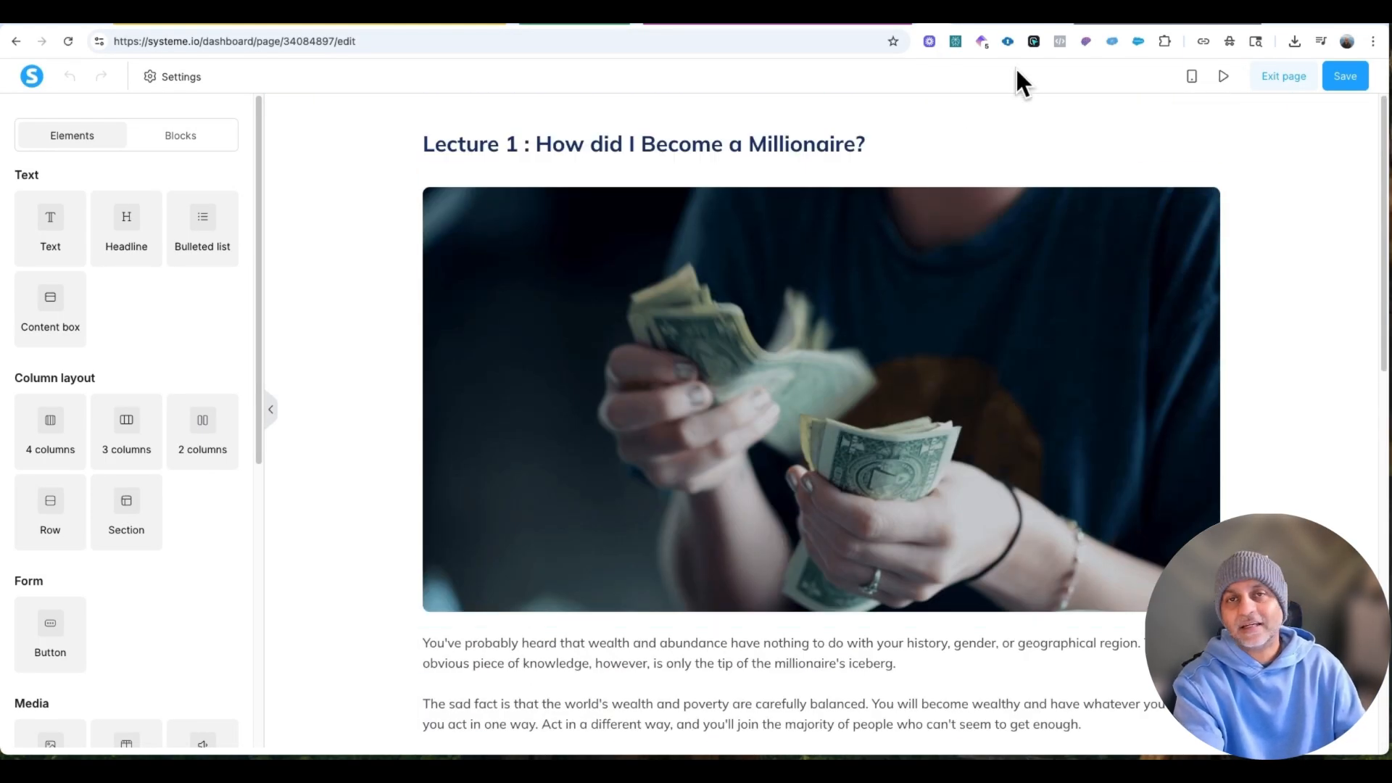
Exit the page editor and delete The Meta Prompt lecture from the Master Prompts module.
{"action": "left_click", "coordinate": [1270, 87]}
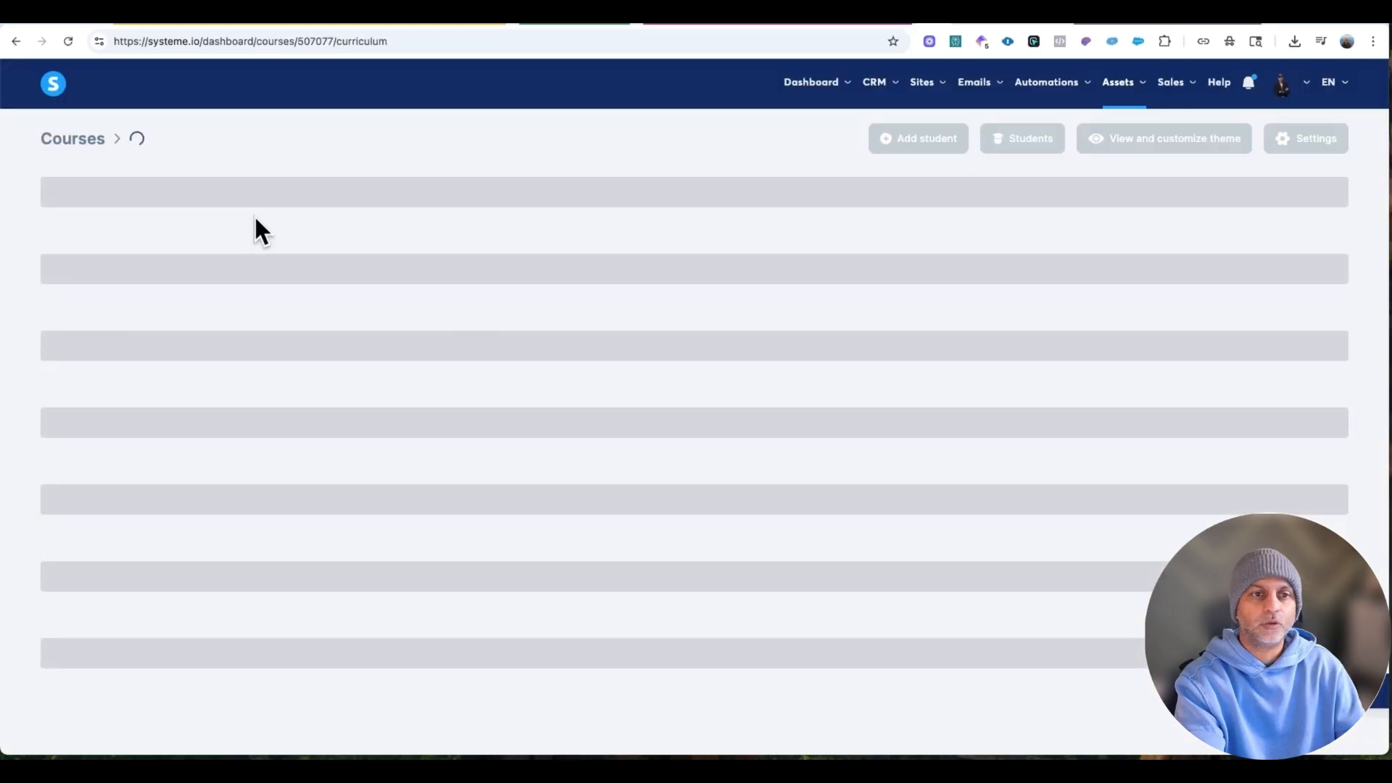
{"action": "left_click", "coordinate": [1315, 277]}
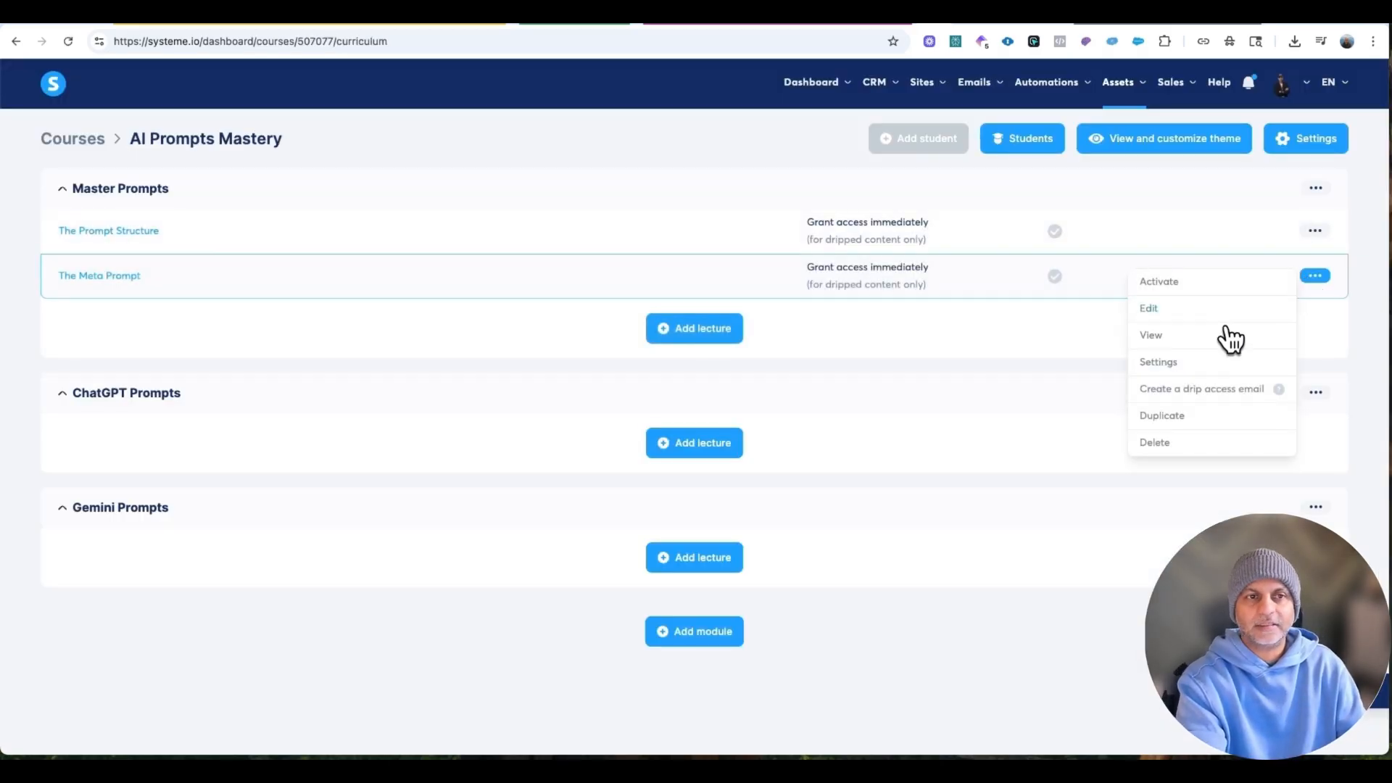
{"action": "left_click", "coordinate": [1172, 445]}
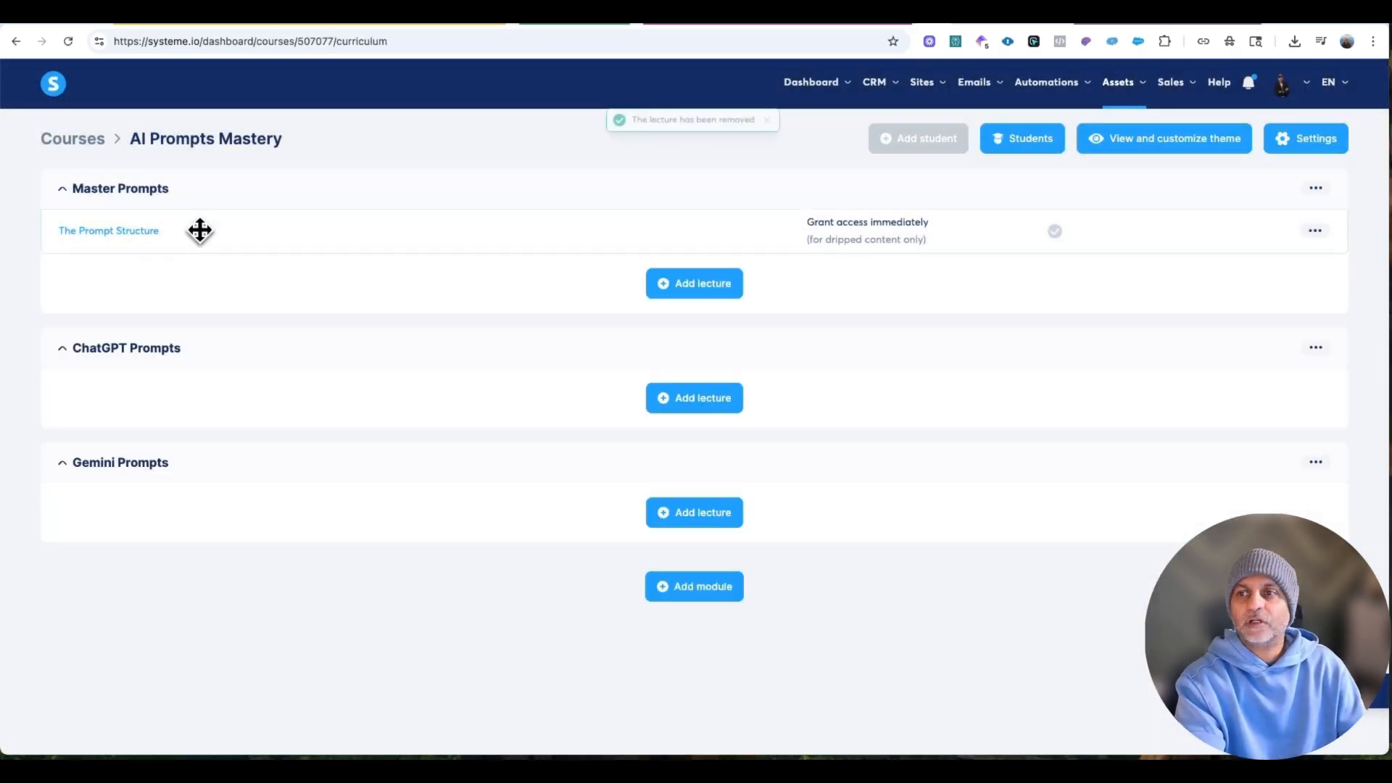
Try duplicating The Prompt Structure lecture and delete the copy.
{"action": "left_click", "coordinate": [1315, 231]}
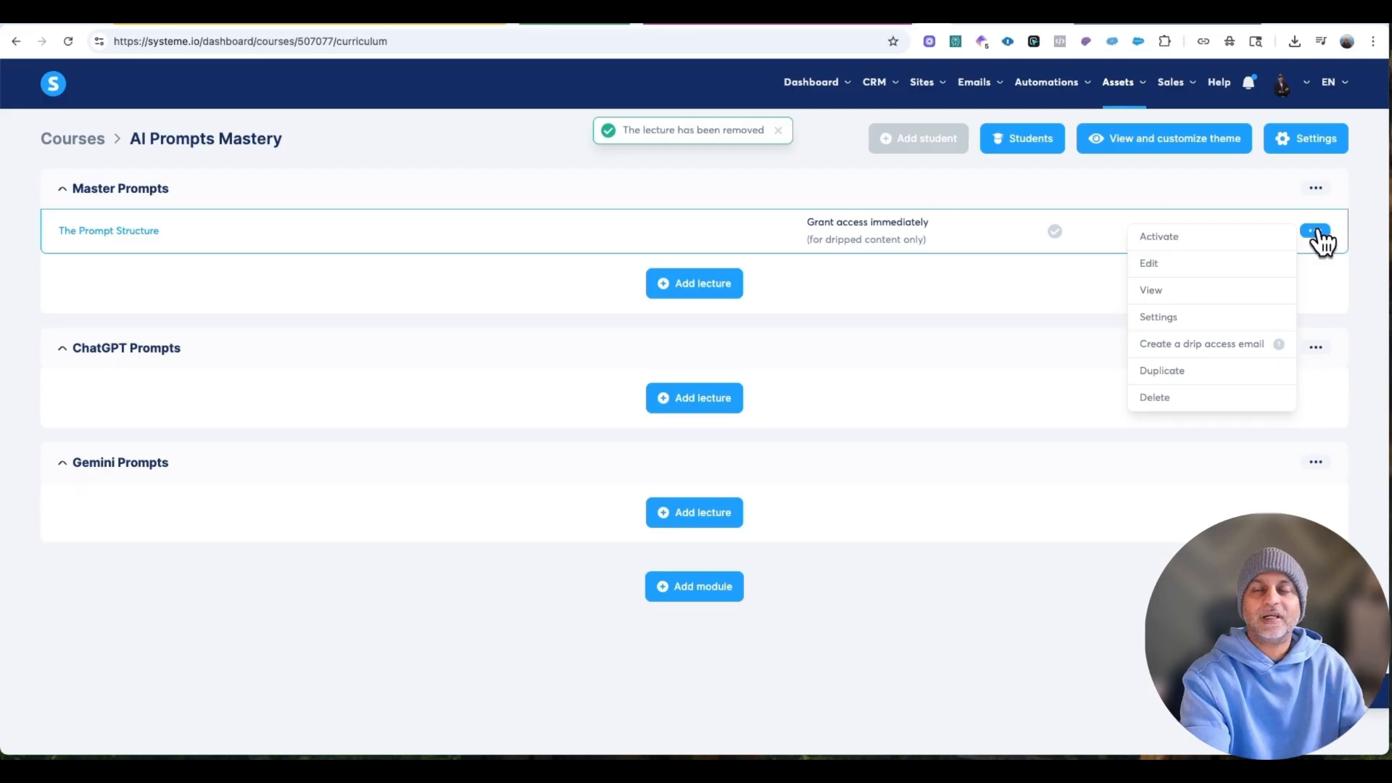
{"action": "left_click", "coordinate": [1165, 371]}
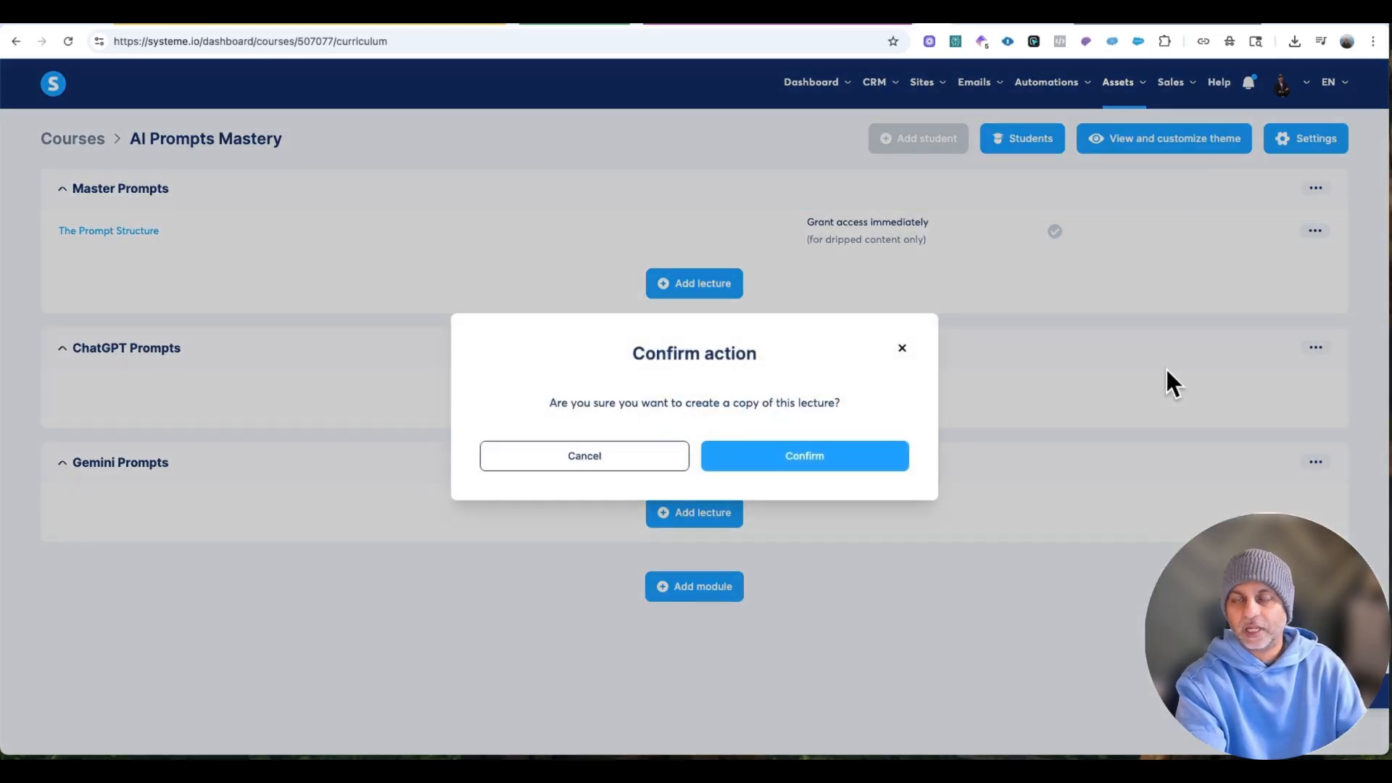
{"action": "left_click", "coordinate": [758, 461]}
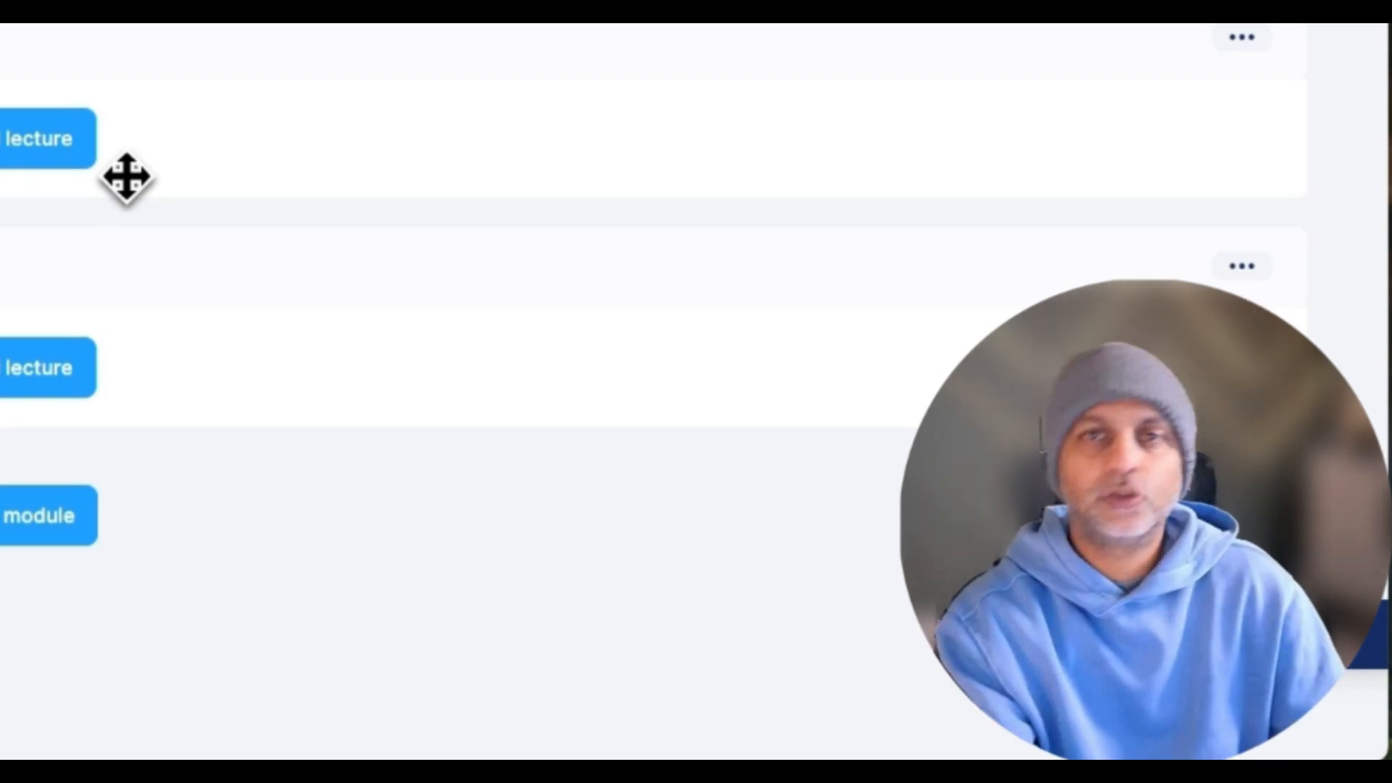
{"action": "left_click", "coordinate": [1241, 37]}
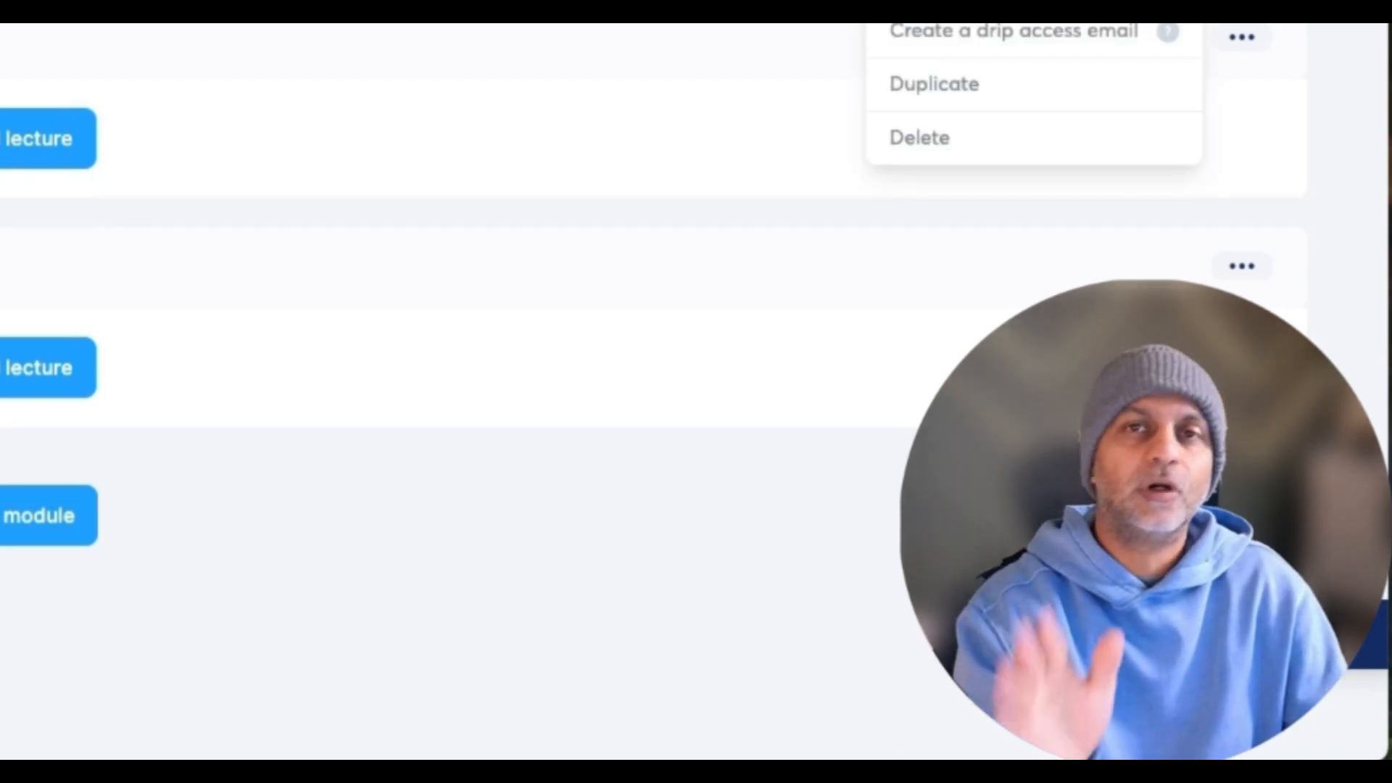
{"action": "left_click", "coordinate": [928, 142]}
Open The Prompt Structure lecture page for editing and add an Audio element below the video.
{"action": "left_click", "coordinate": [250, 161]}
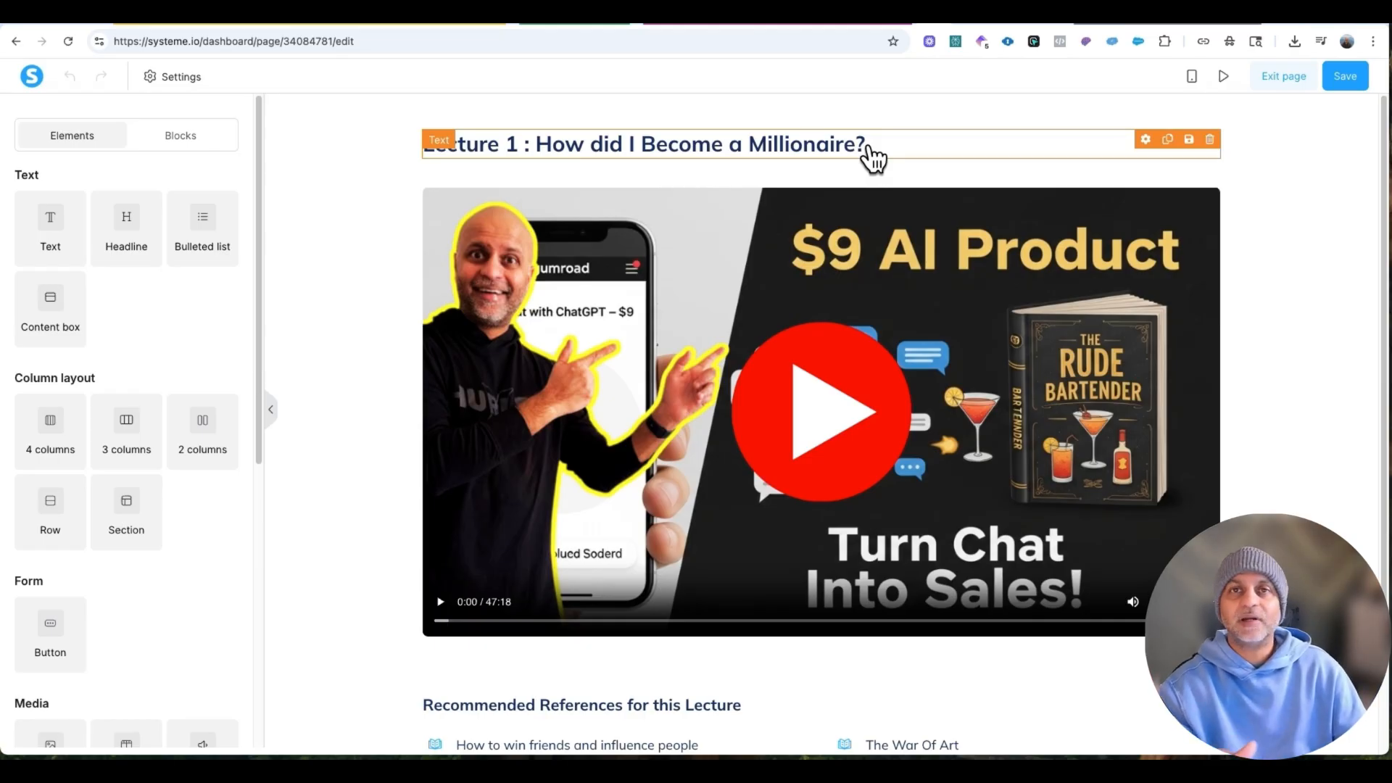
{"action": "scroll", "coordinate": [942, 254], "scroll_direction": "down", "scroll_amount": 2}
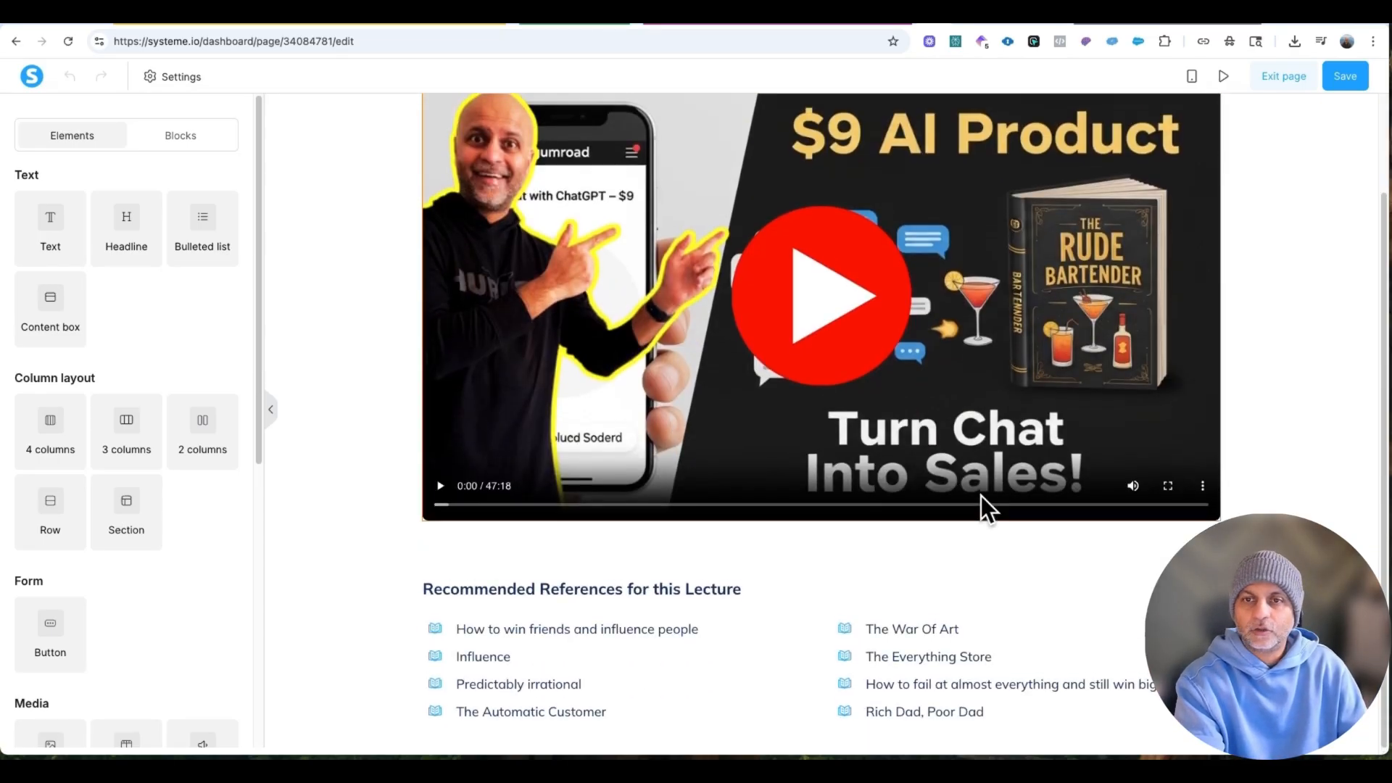
{"action": "scroll", "coordinate": [928, 464], "scroll_direction": "up", "scroll_amount": 2}
{"action": "scroll", "coordinate": [1015, 384], "scroll_direction": "down", "scroll_amount": 2}
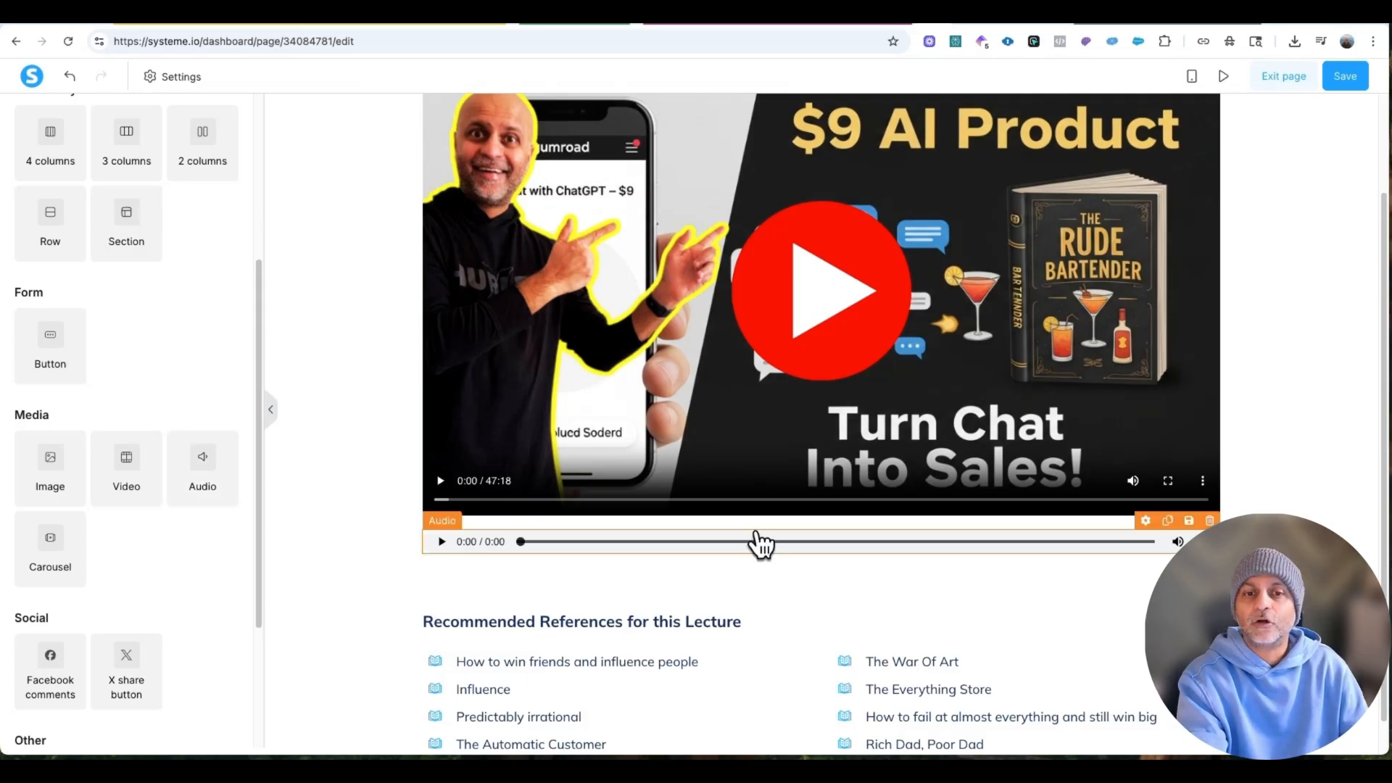
Check the source options in the audio element's settings and leave it on Direct link.
{"action": "left_click", "coordinate": [1146, 522]}
{"action": "left_click", "coordinate": [112, 234]}
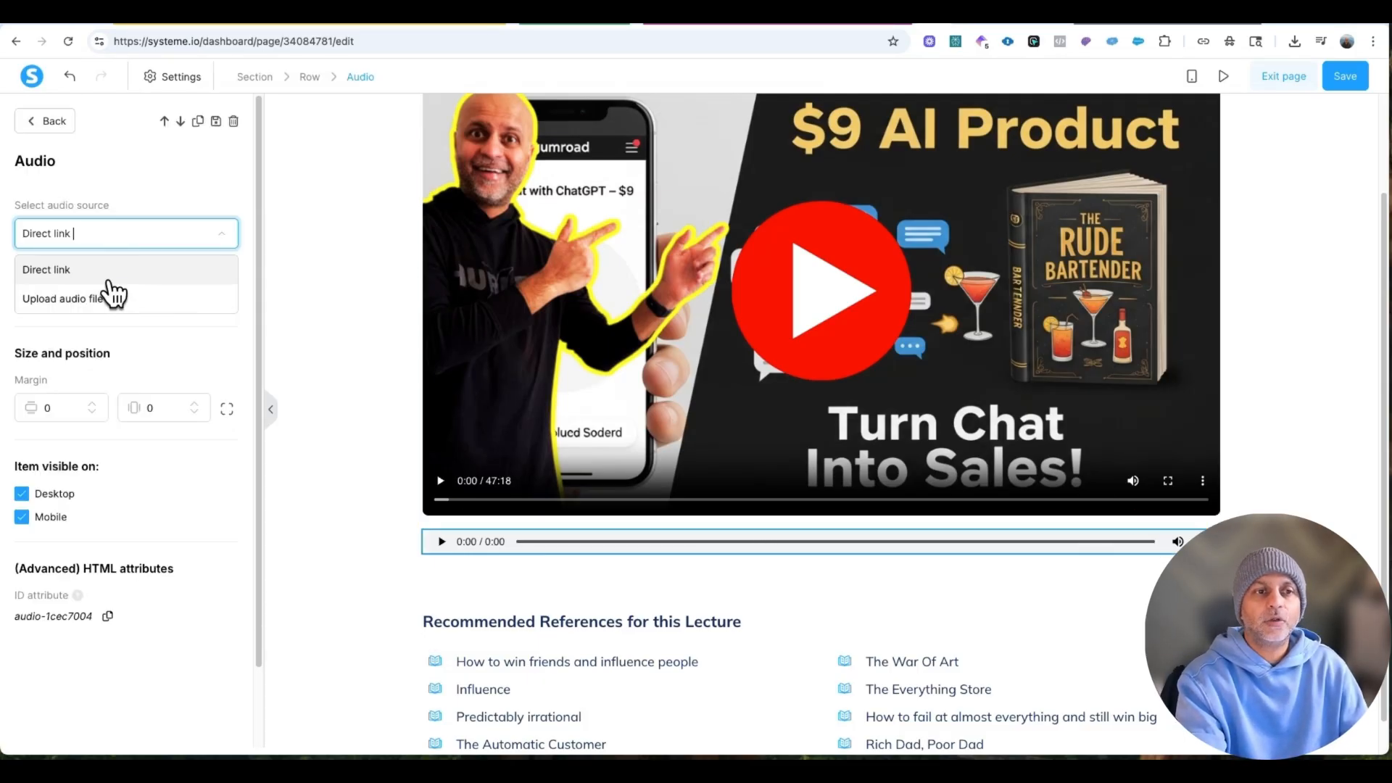
{"action": "left_click", "coordinate": [157, 184]}
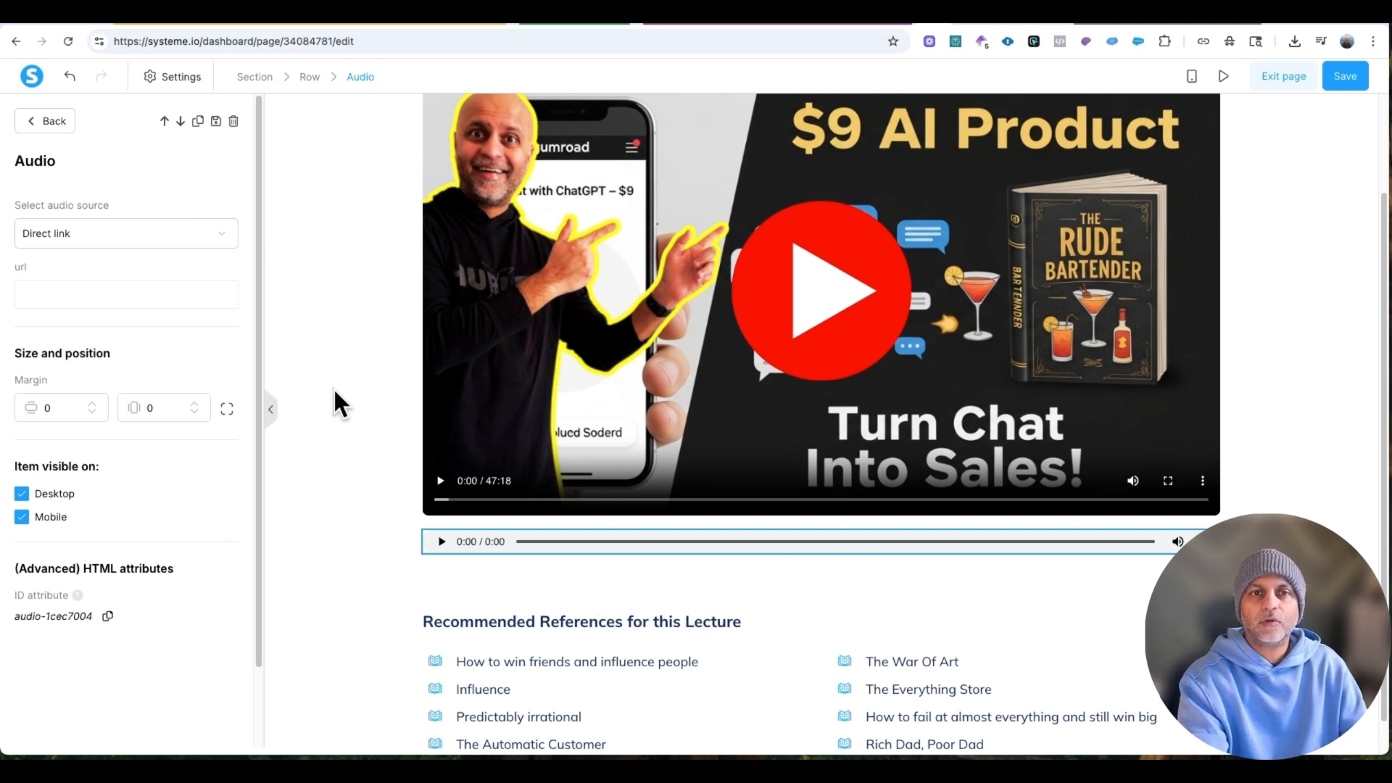
{"action": "left_click", "coordinate": [345, 410]}
Examine the lecture page's elements, including the title's text settings and those of its parent row and section.
{"action": "scroll", "coordinate": [351, 417], "scroll_direction": "up", "scroll_amount": 2}
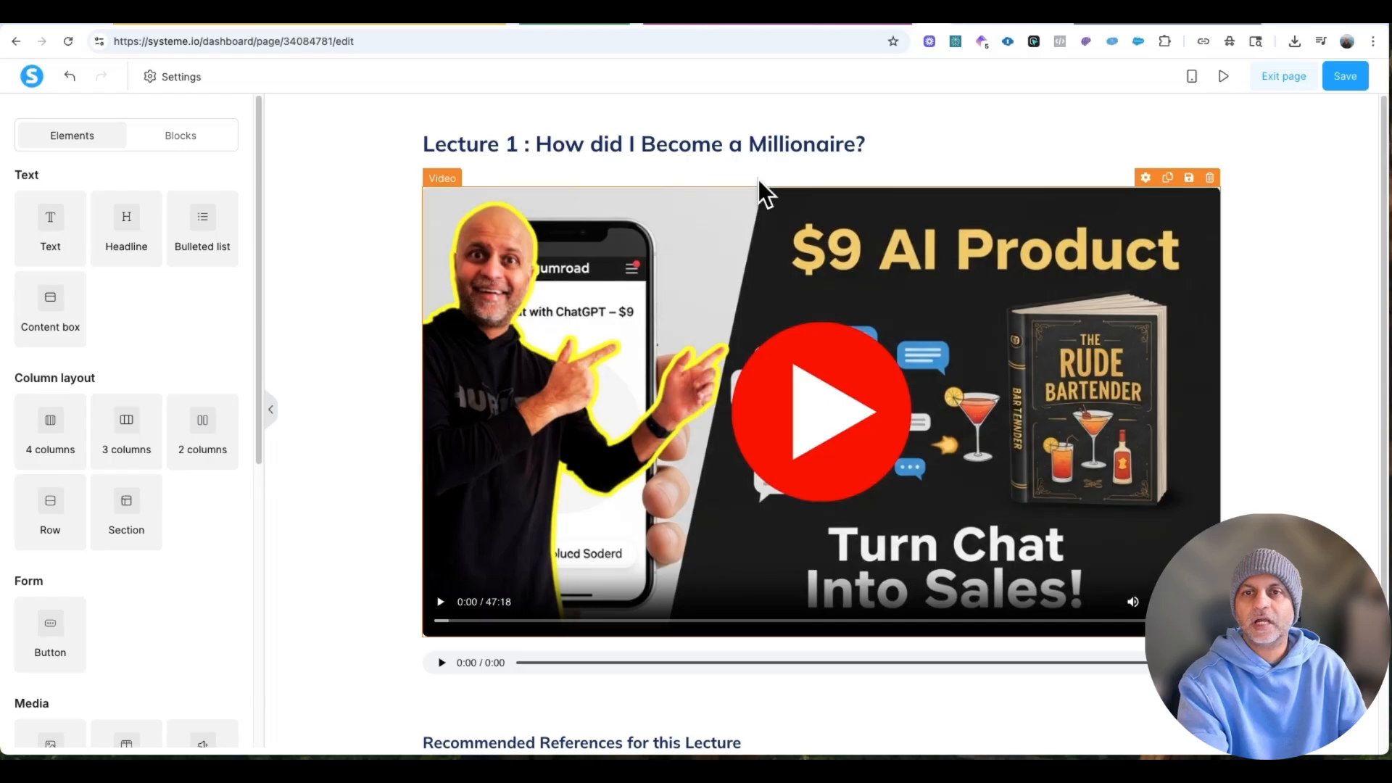
{"action": "left_click", "coordinate": [763, 151]}
{"action": "scroll", "coordinate": [741, 461], "scroll_direction": "down", "scroll_amount": 2}
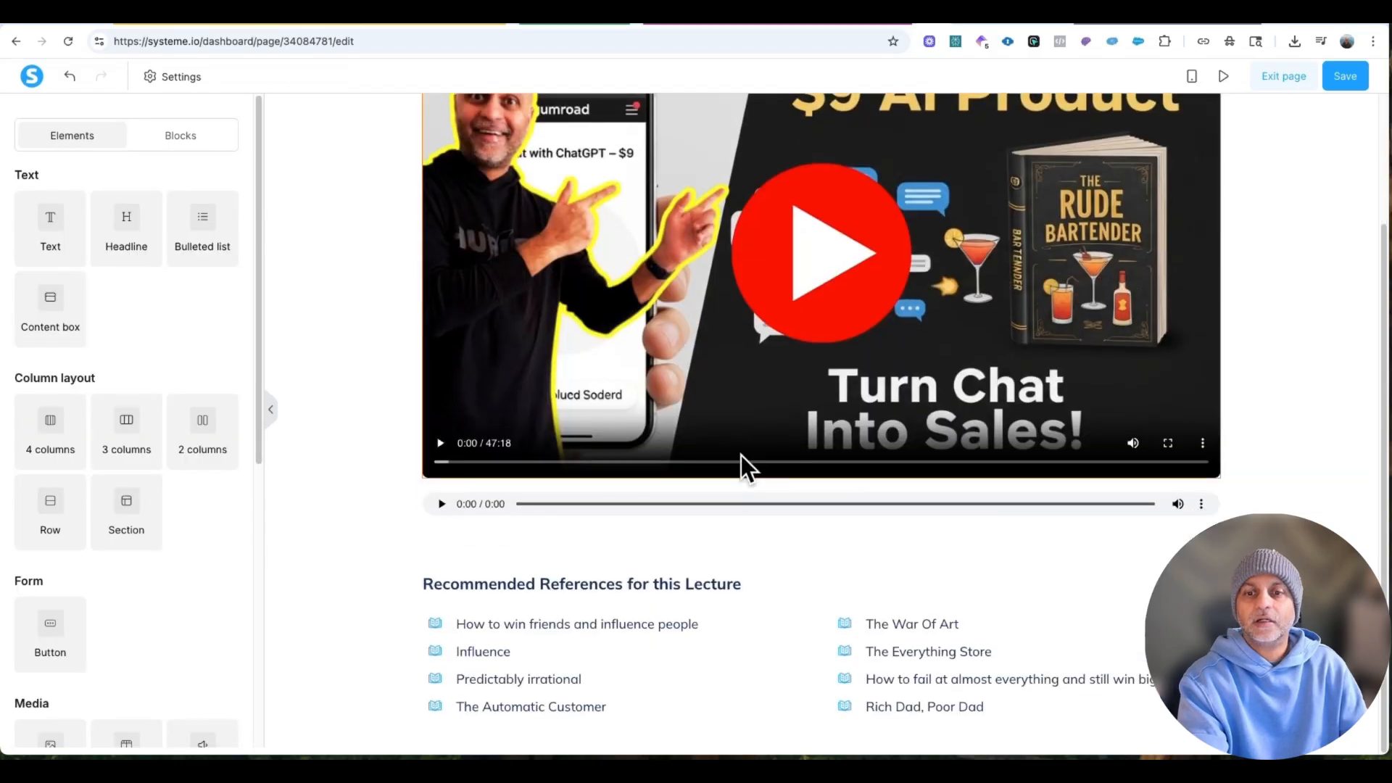
{"action": "left_click", "coordinate": [694, 582]}
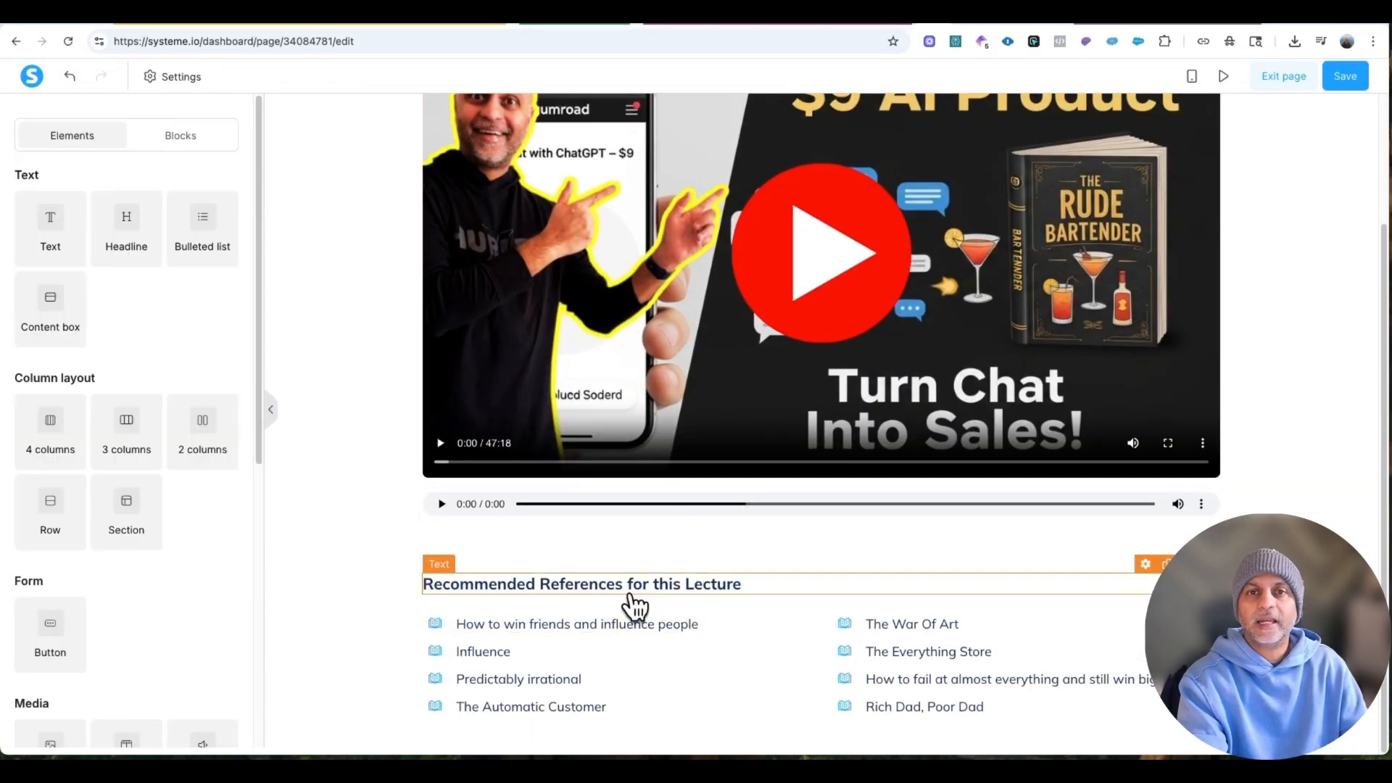
{"action": "scroll", "coordinate": [636, 606], "scroll_direction": "up", "scroll_amount": 3}
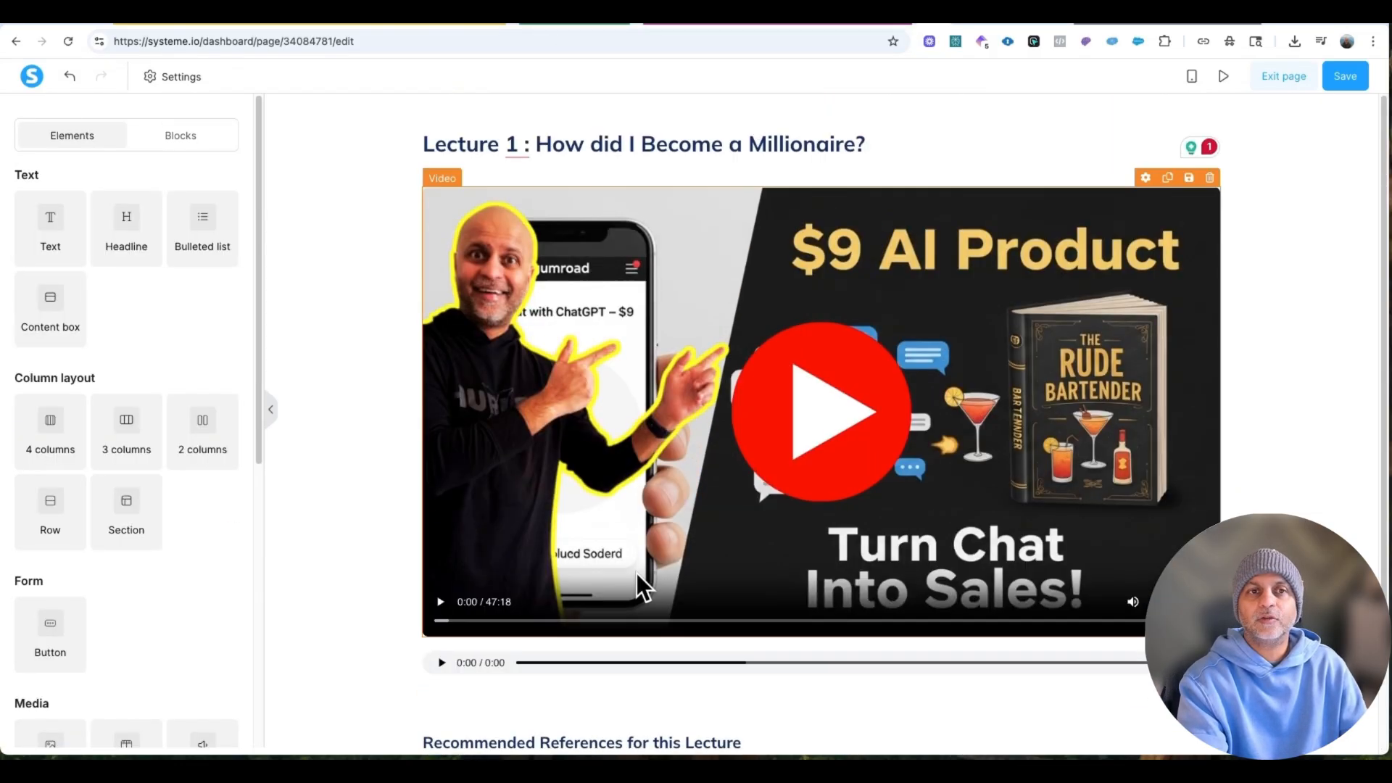
{"action": "left_click", "coordinate": [609, 145]}
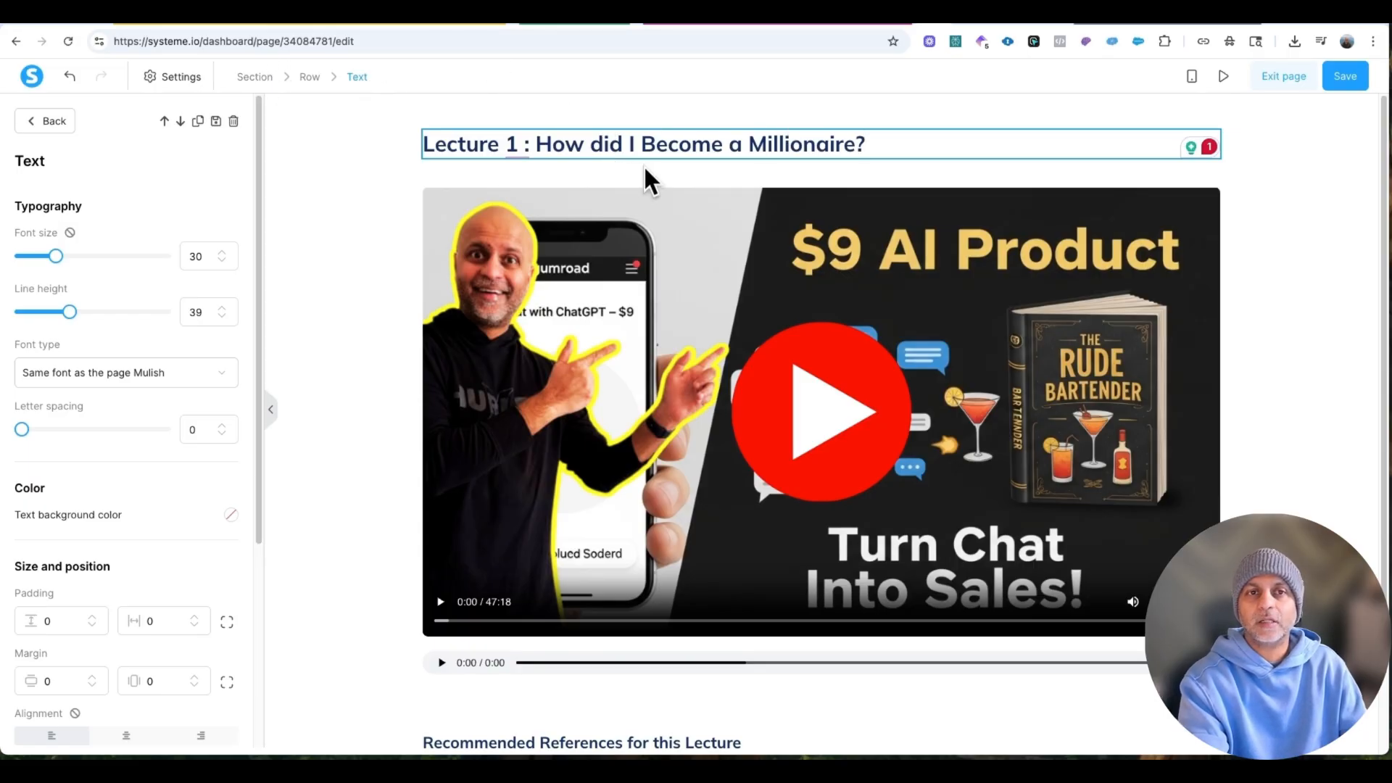
{"action": "left_click", "coordinate": [312, 75]}
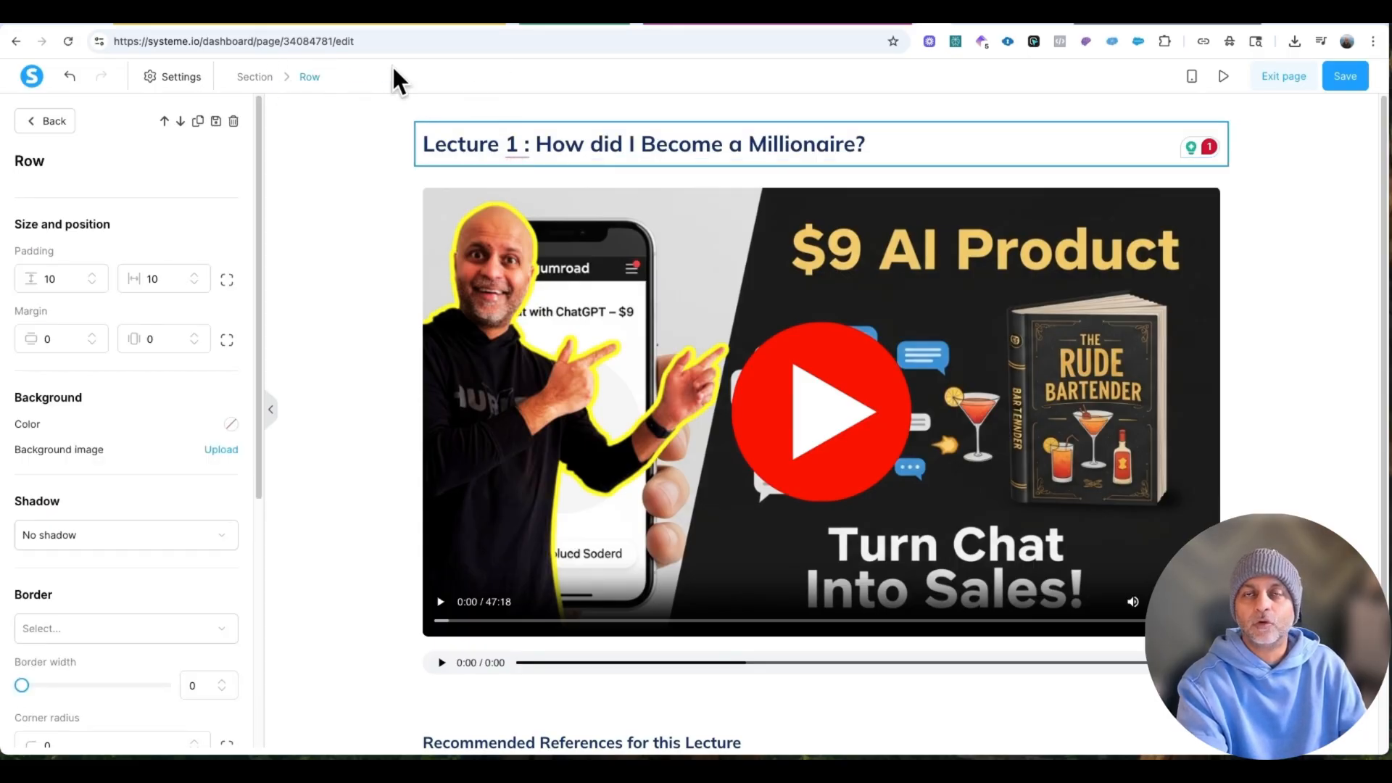
{"action": "left_click", "coordinate": [255, 76]}
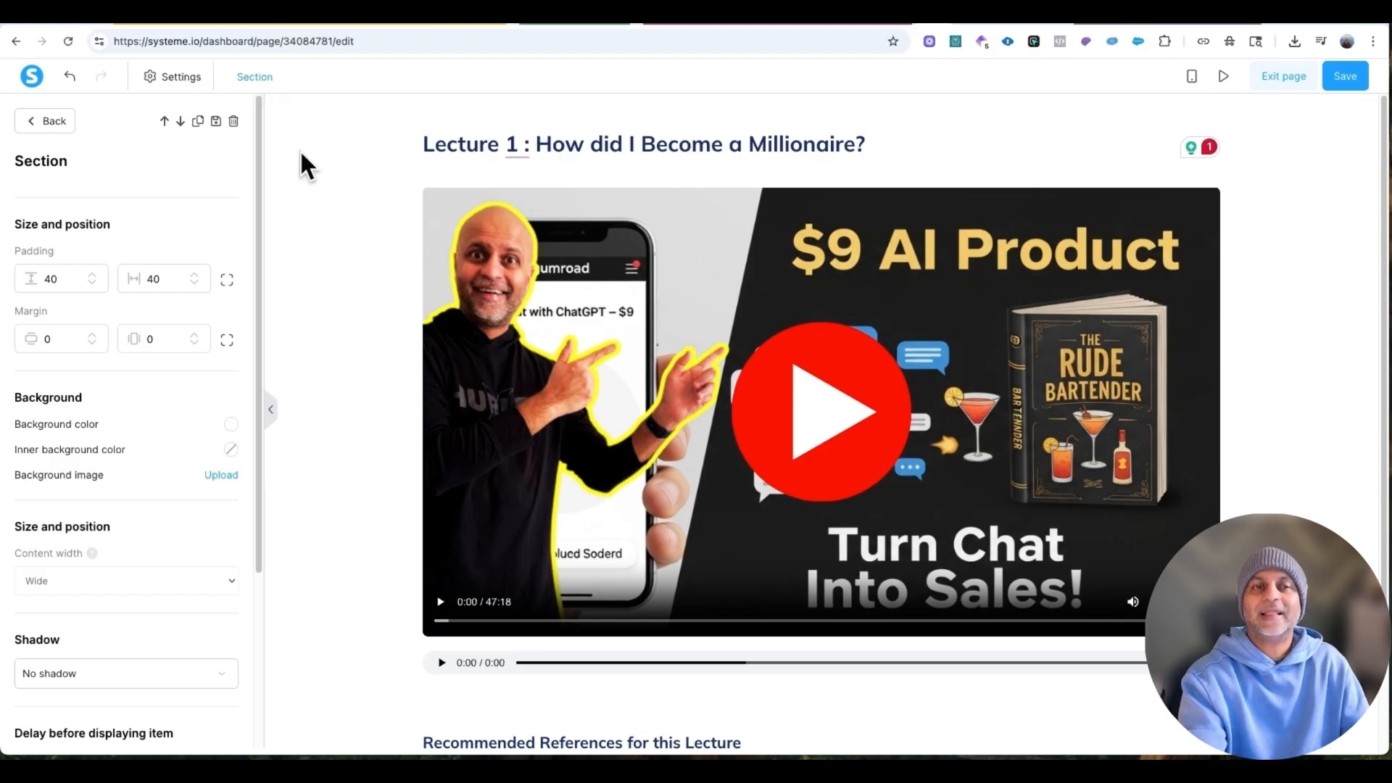
{"action": "left_click", "coordinate": [328, 298]}
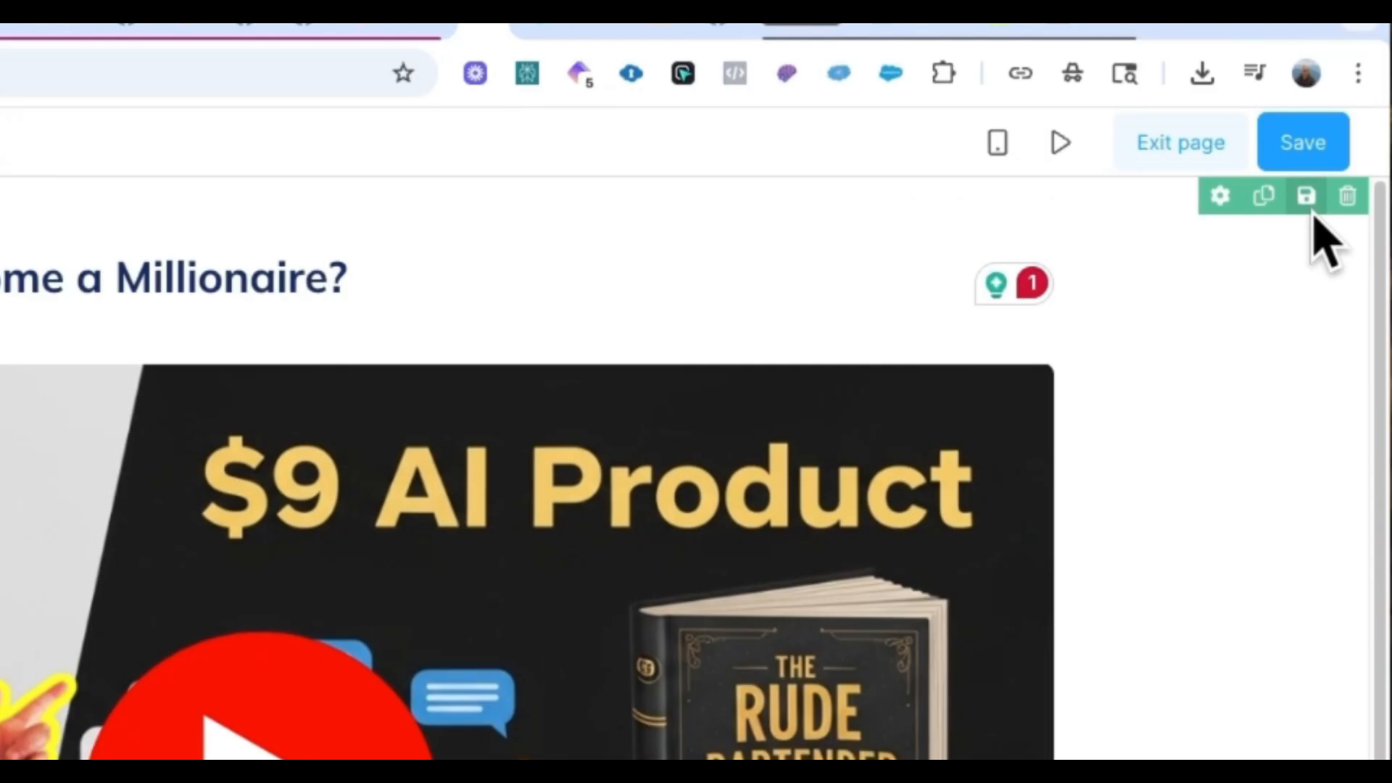
Save the whole lecture section as a block titled Master Course Template - Prompt Mastery, with the master block option off.
{"action": "left_click", "coordinate": [1312, 214]}
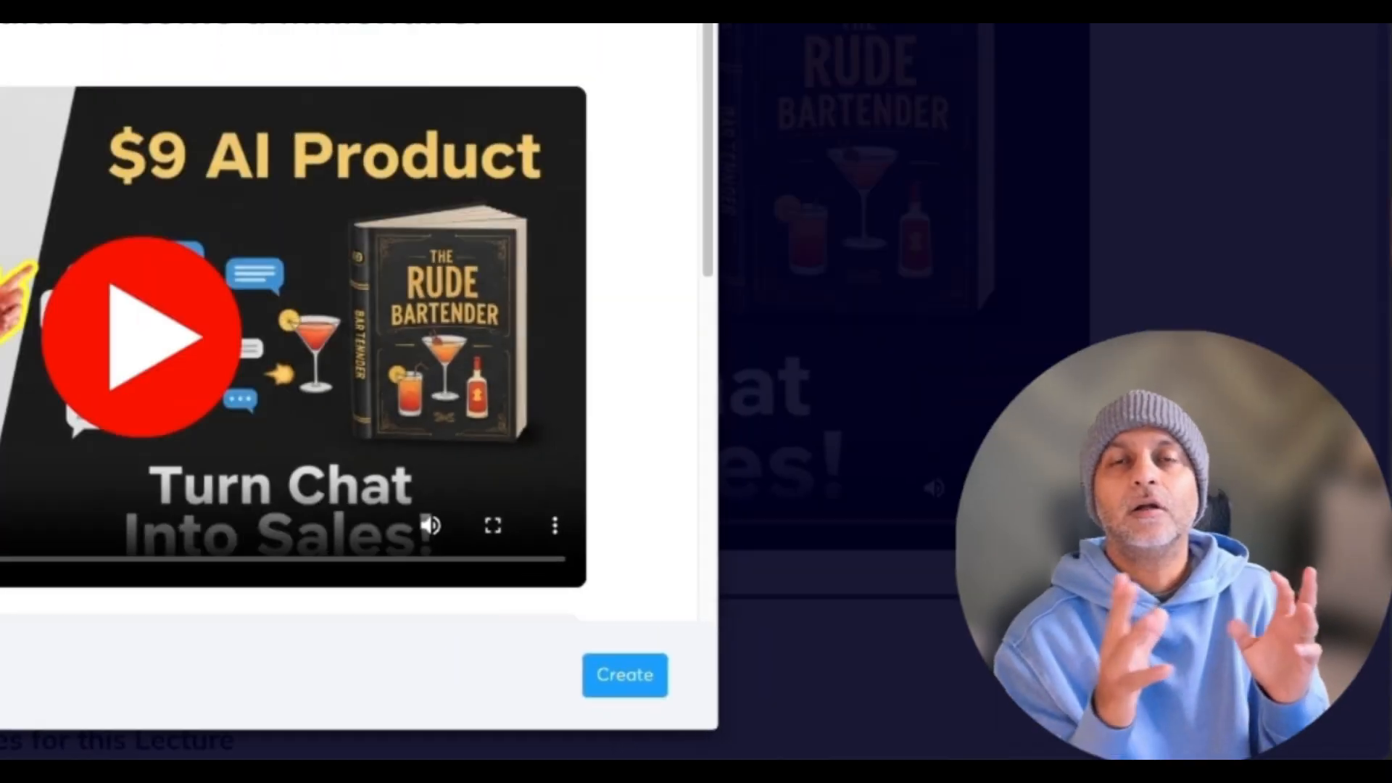
{"action": "type", "text": "pt Mastery"}
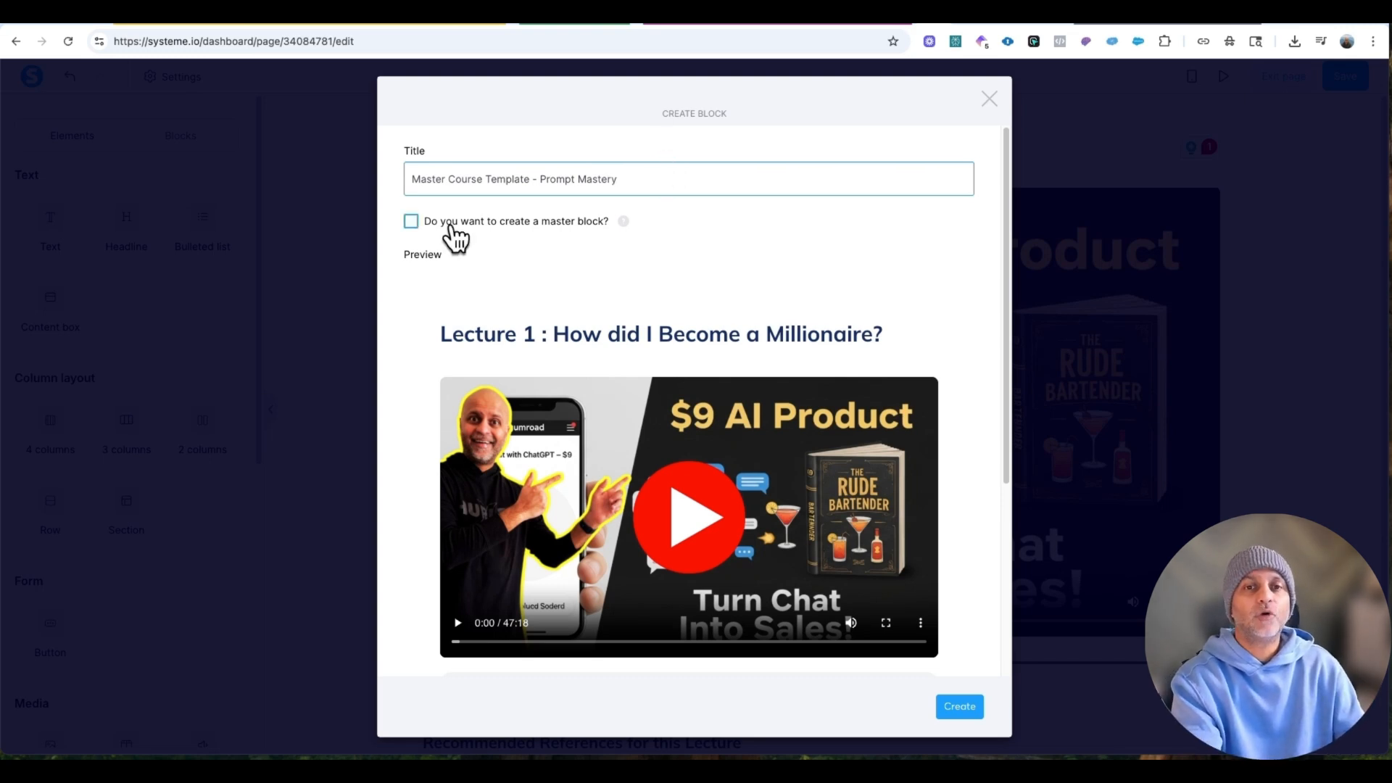
{"action": "left_click", "coordinate": [453, 225]}
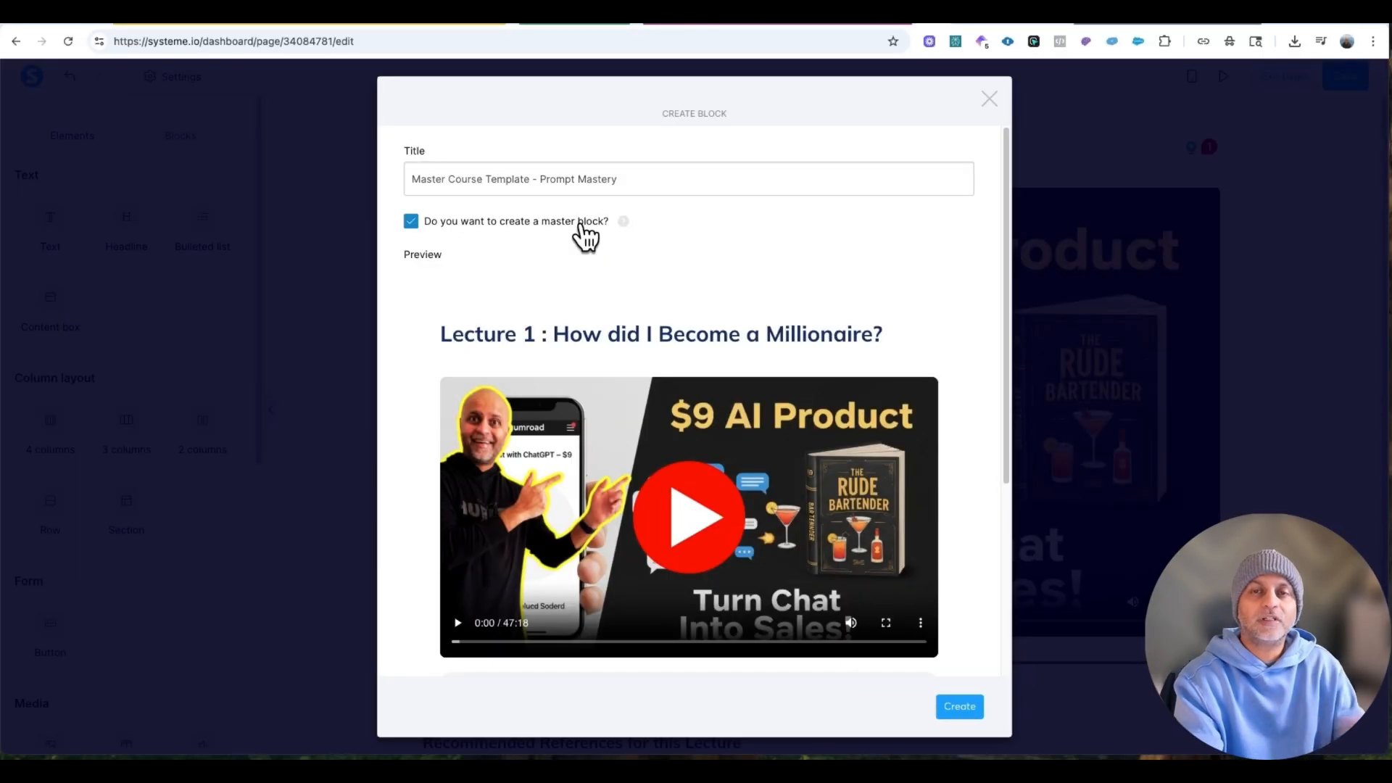
{"action": "left_click", "coordinate": [581, 226]}
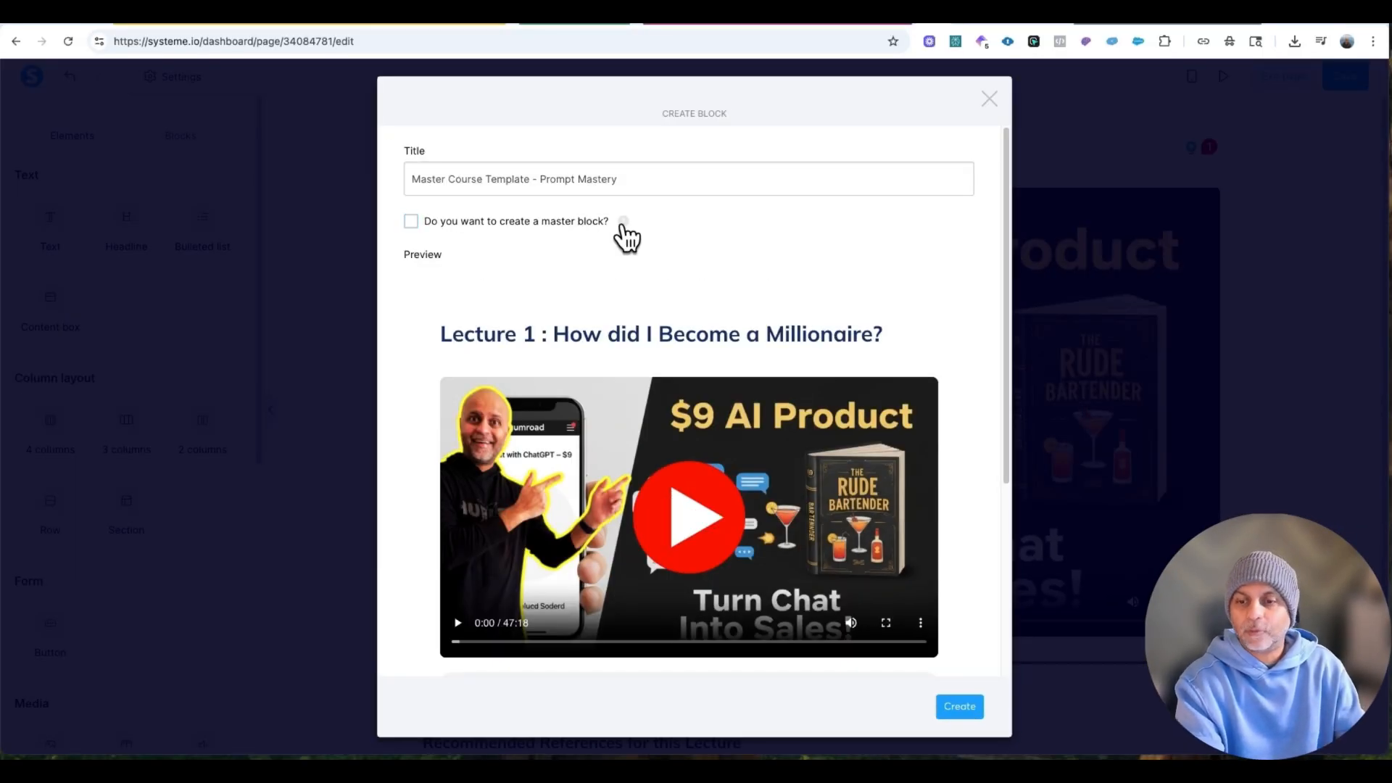
{"action": "scroll", "coordinate": [725, 326], "scroll_direction": "down", "scroll_amount": 5}
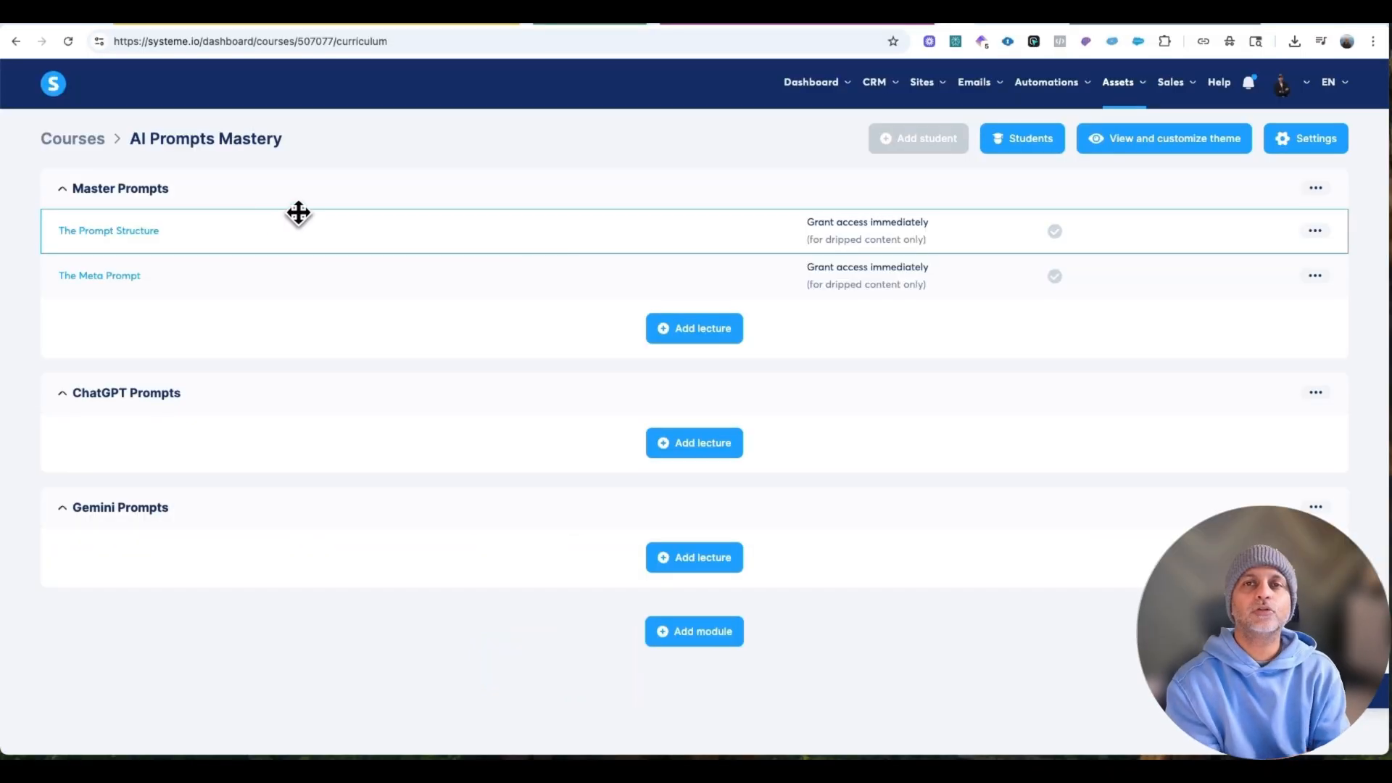
Add a lecture named The Negative Prompt to the Master Prompts module and open its page for editing.
{"action": "left_click", "coordinate": [690, 335]}
{"action": "left_click", "coordinate": [592, 207]}
{"action": "type", "text": "The"}
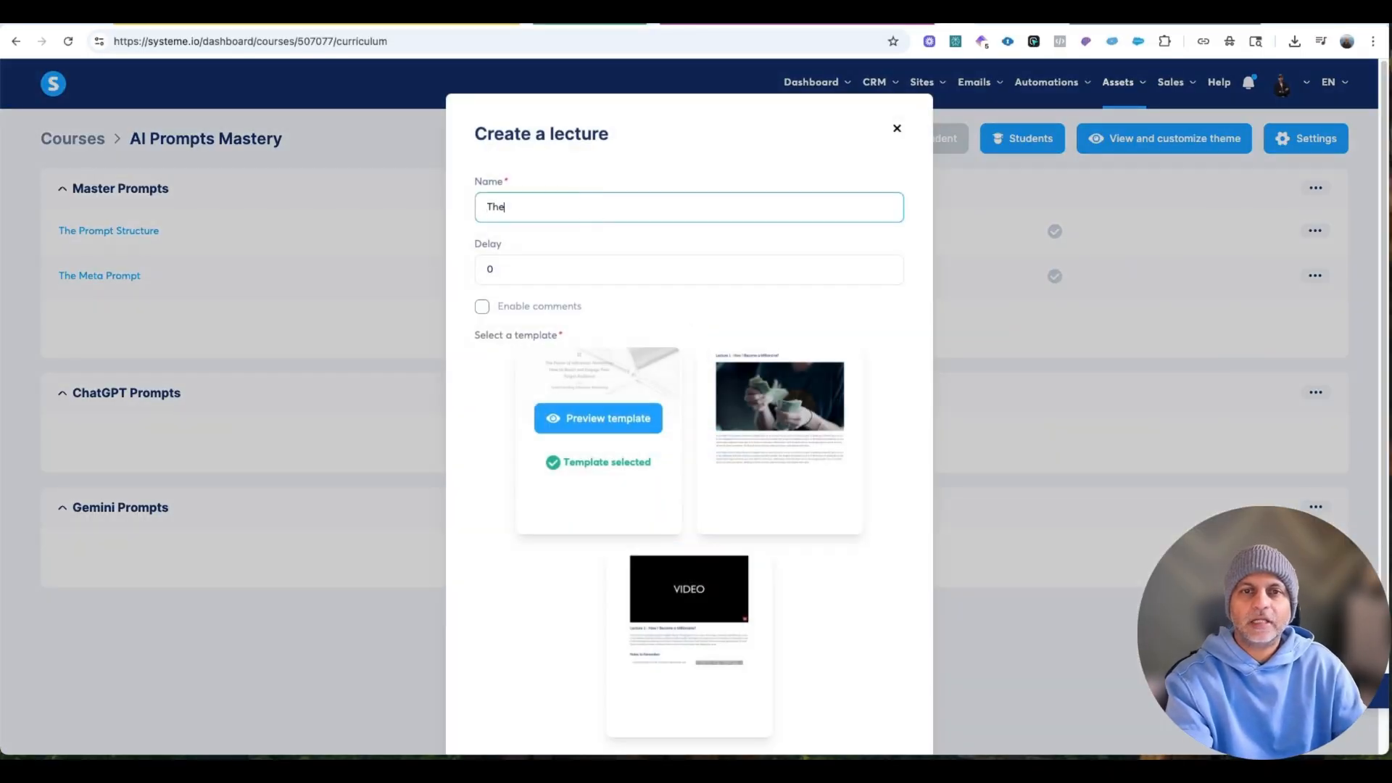
{"action": "type", "text": " Negative Prompt"}
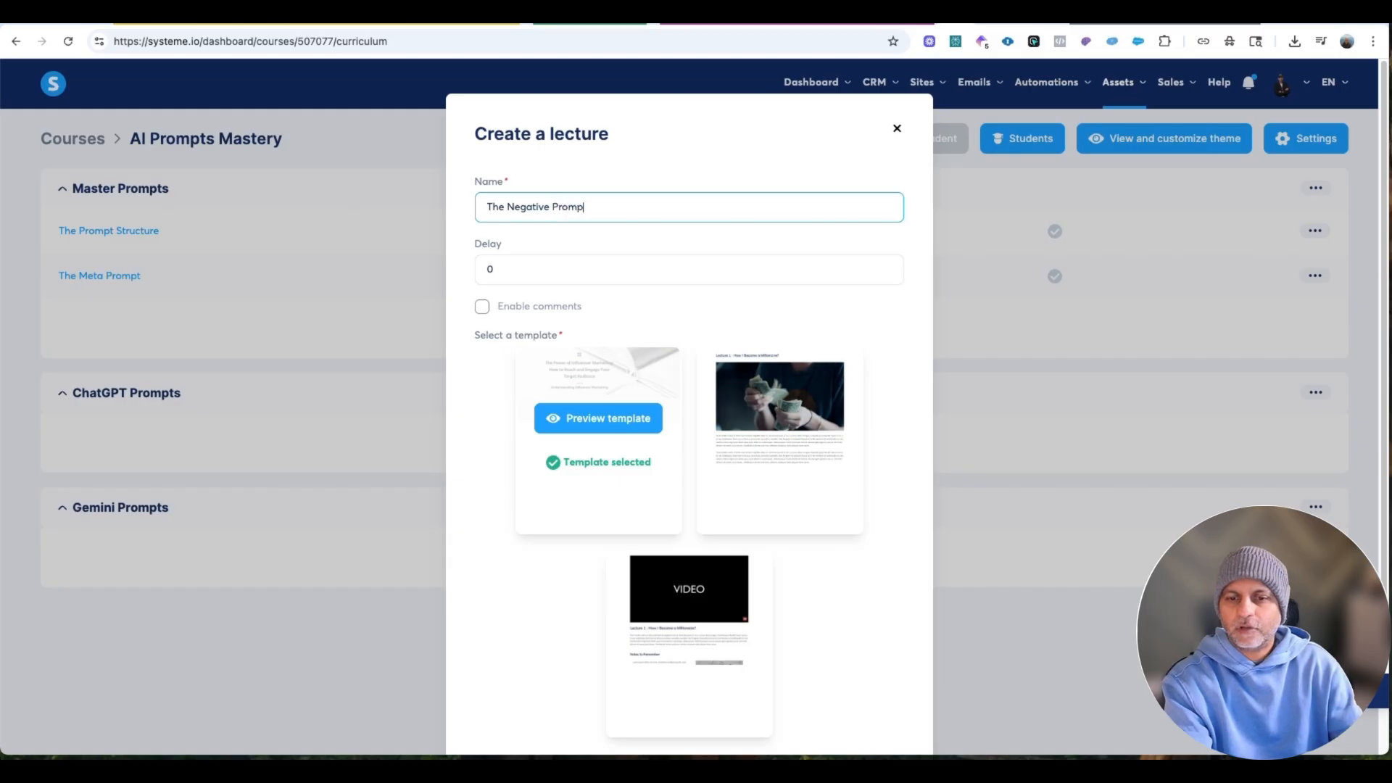
{"action": "key", "text": "Return"}
{"action": "left_click", "coordinate": [111, 327]}
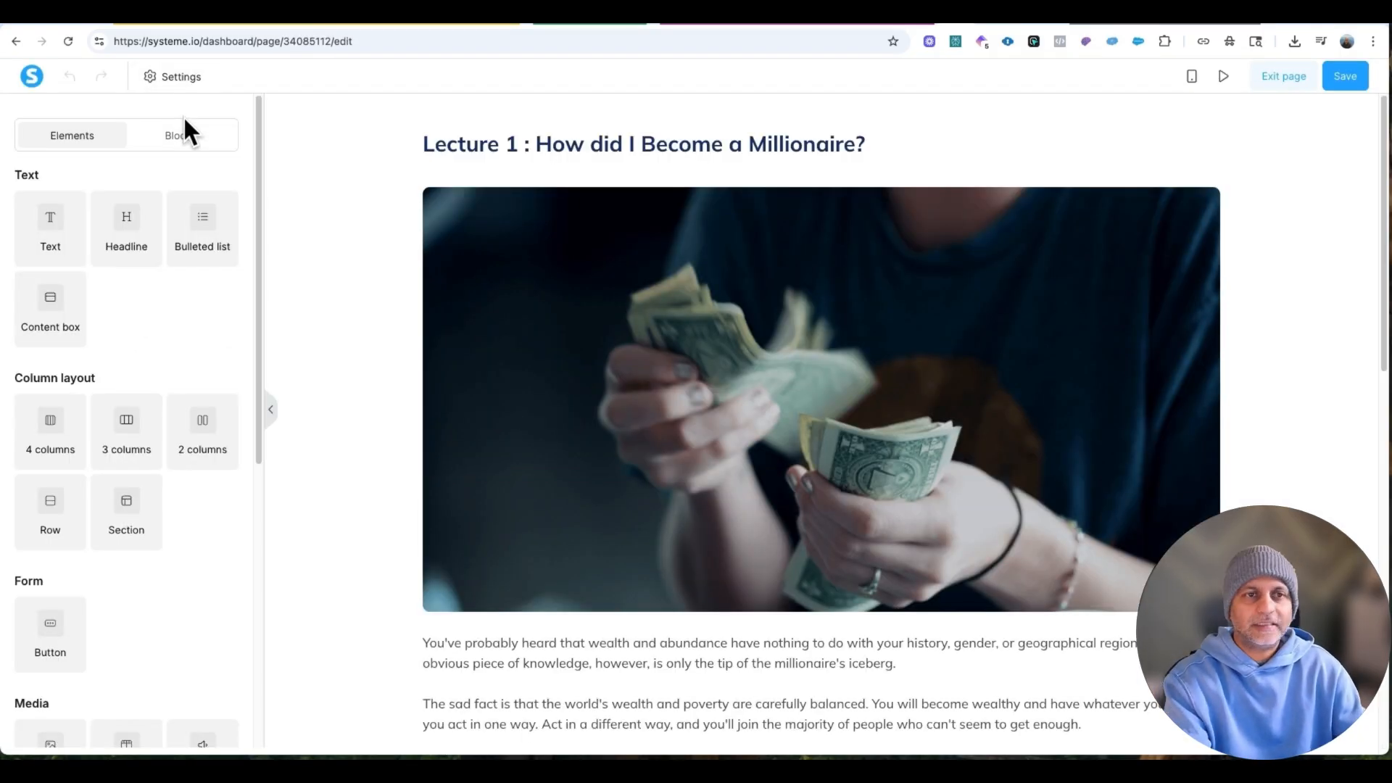
Delete the sample lecture section and insert the saved block Master Course Template - Prompt Mastery in its place.
{"action": "left_click", "coordinate": [1368, 103]}
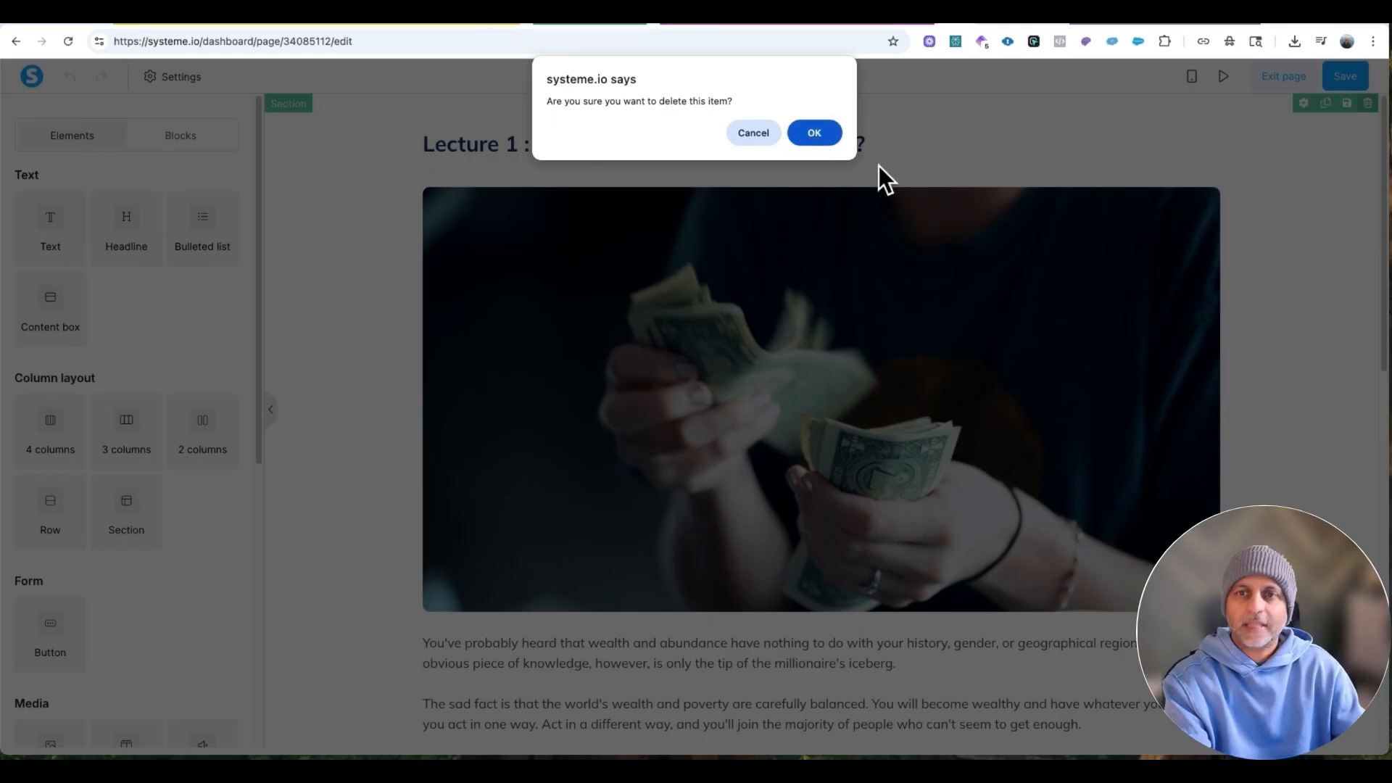
{"action": "key", "text": "Return"}
{"action": "left_click", "coordinate": [206, 142]}
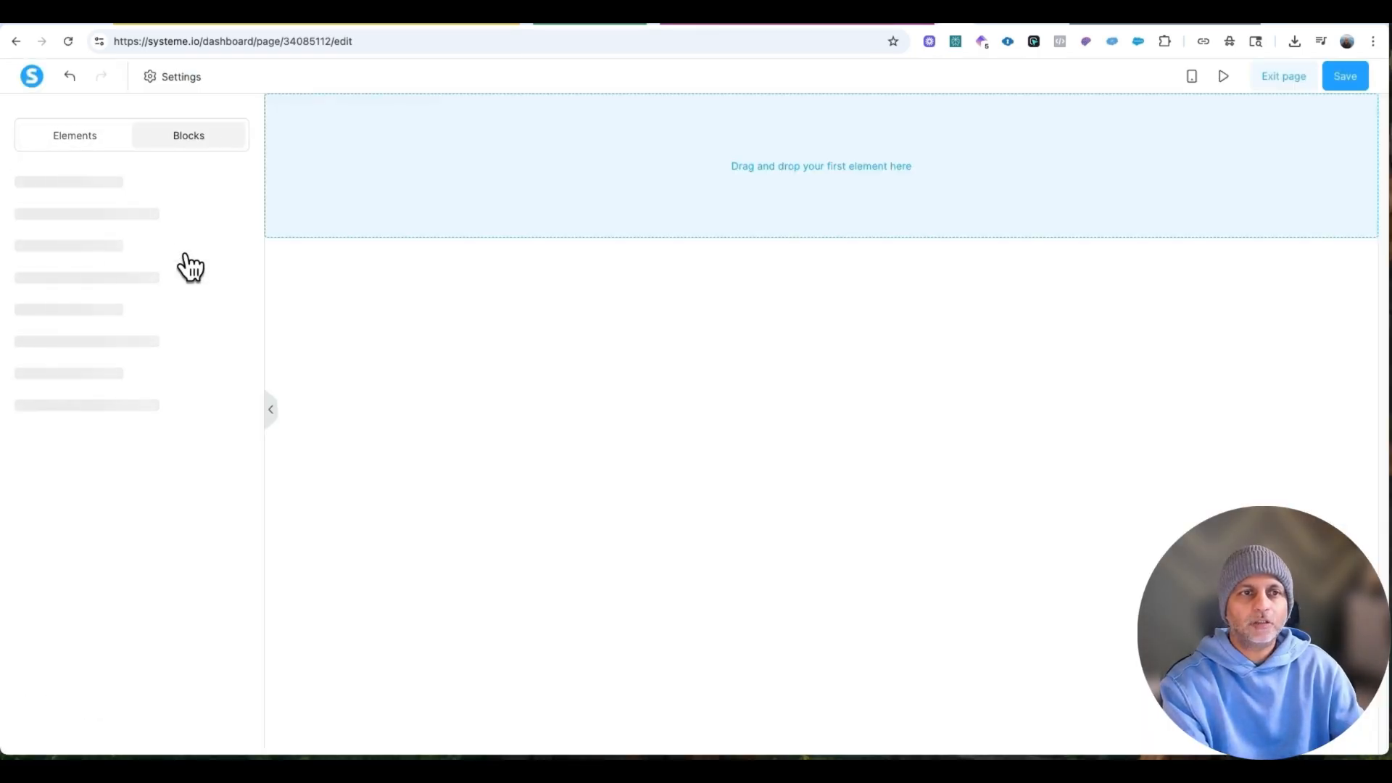
{"action": "left_click", "coordinate": [131, 243]}
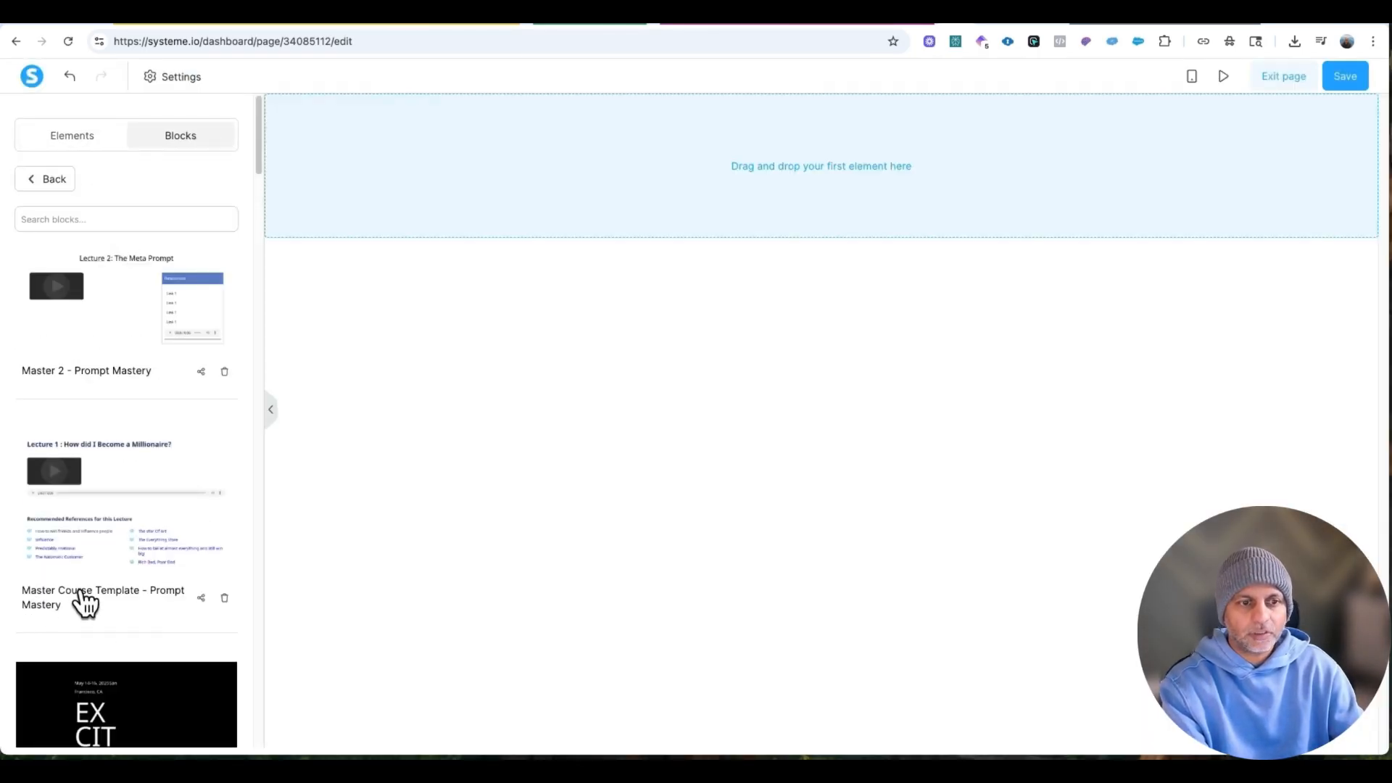
{"action": "left_click", "coordinate": [112, 596]}
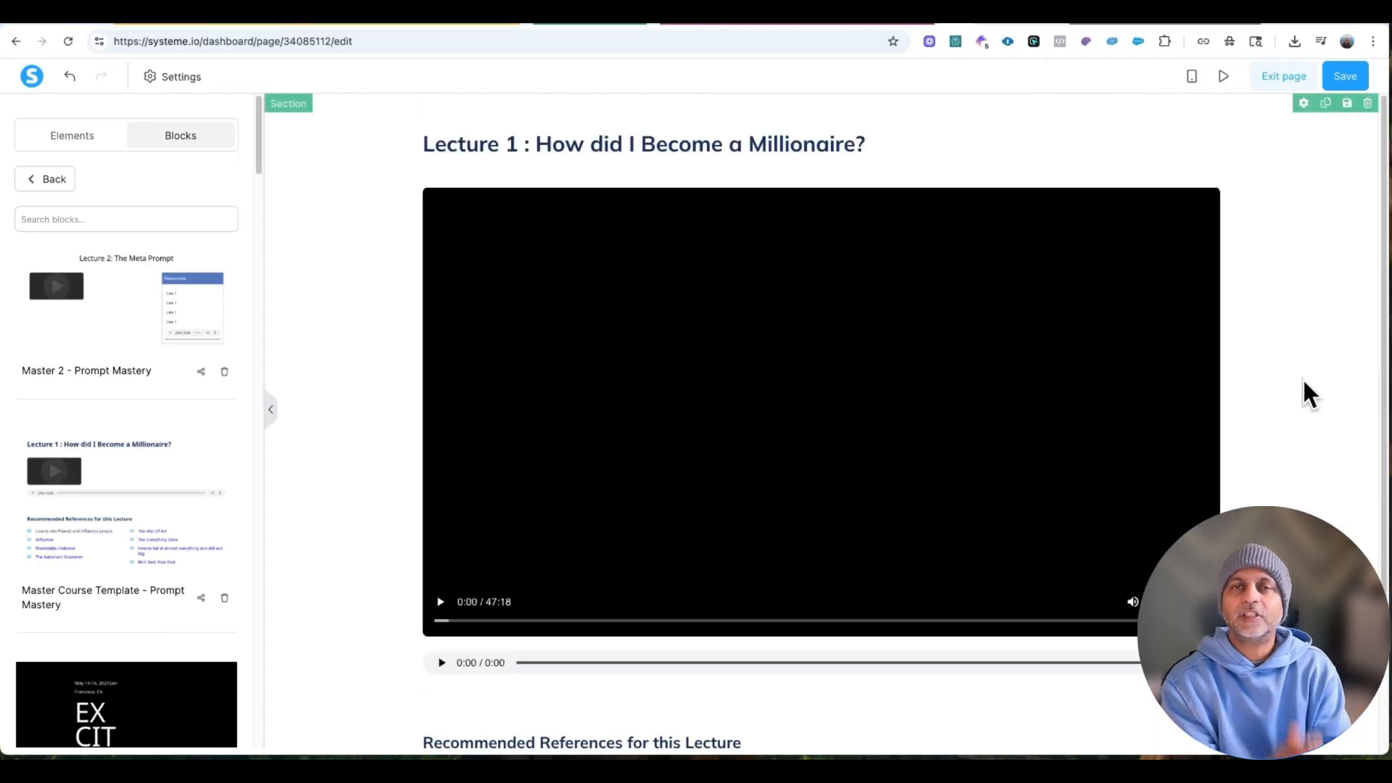
Review the inserted template from its title down to the recommended references, and delete the whole section.
{"action": "left_click", "coordinate": [835, 144]}
{"action": "scroll", "coordinate": [752, 288], "scroll_direction": "down", "scroll_amount": 3}
{"action": "scroll", "coordinate": [767, 335], "scroll_direction": "down", "scroll_amount": 1}
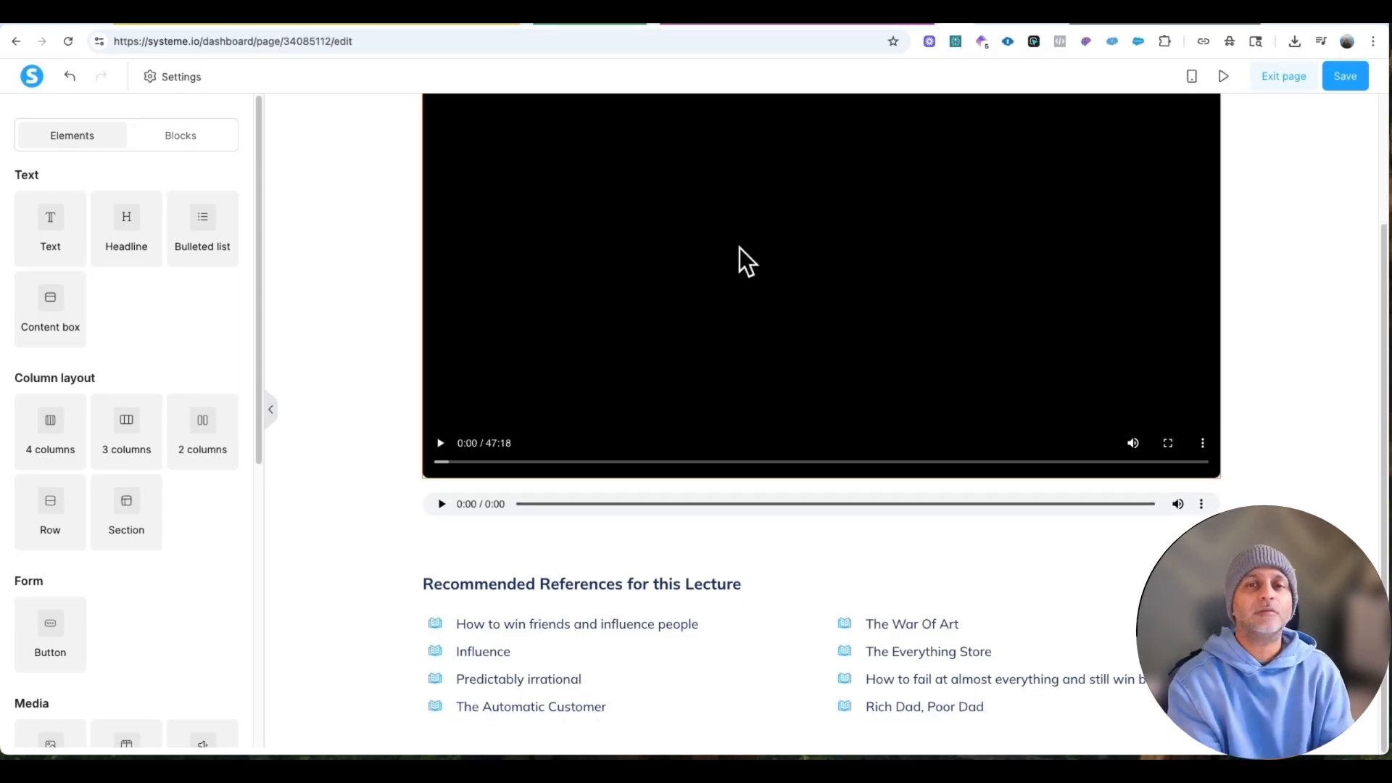
{"action": "scroll", "coordinate": [1015, 362], "scroll_direction": "up", "scroll_amount": 2}
{"action": "left_click", "coordinate": [1366, 106]}
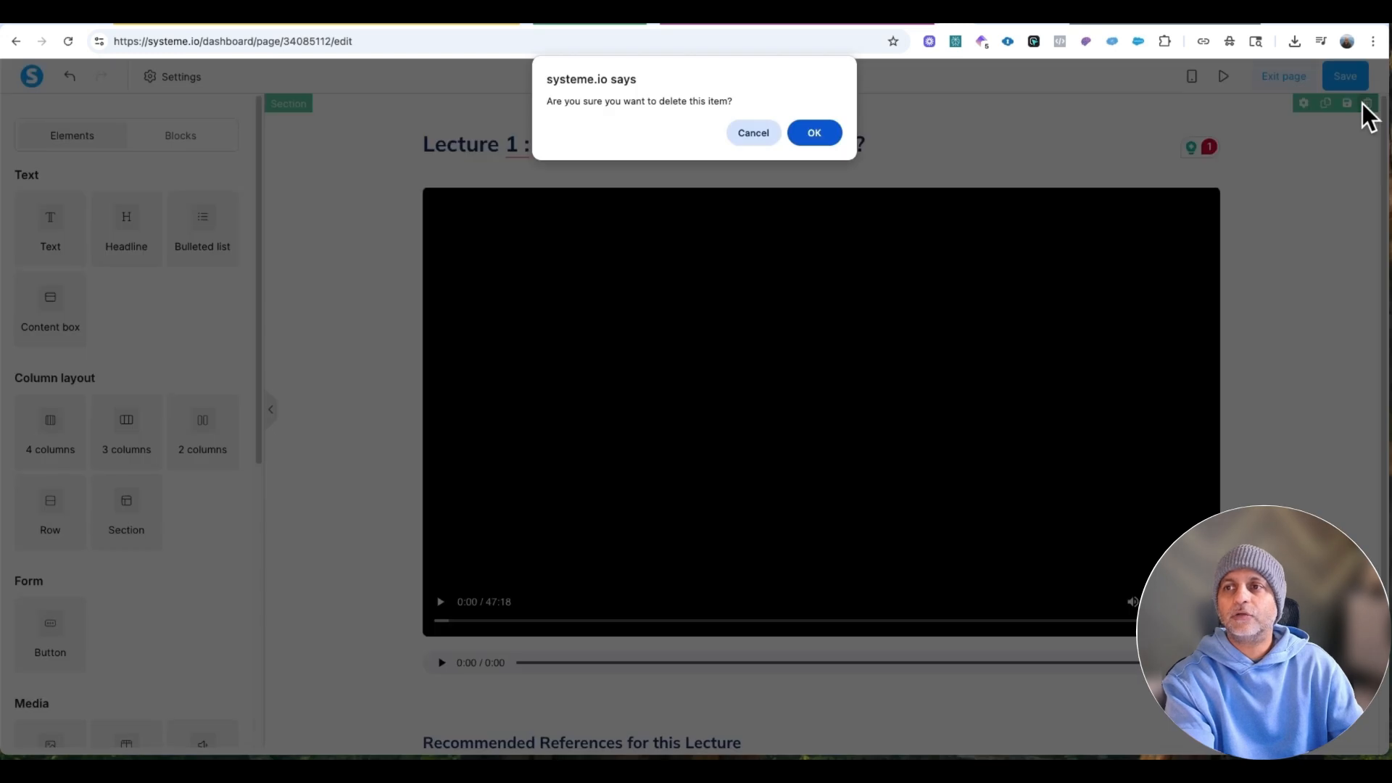
{"action": "left_click", "coordinate": [814, 133]}
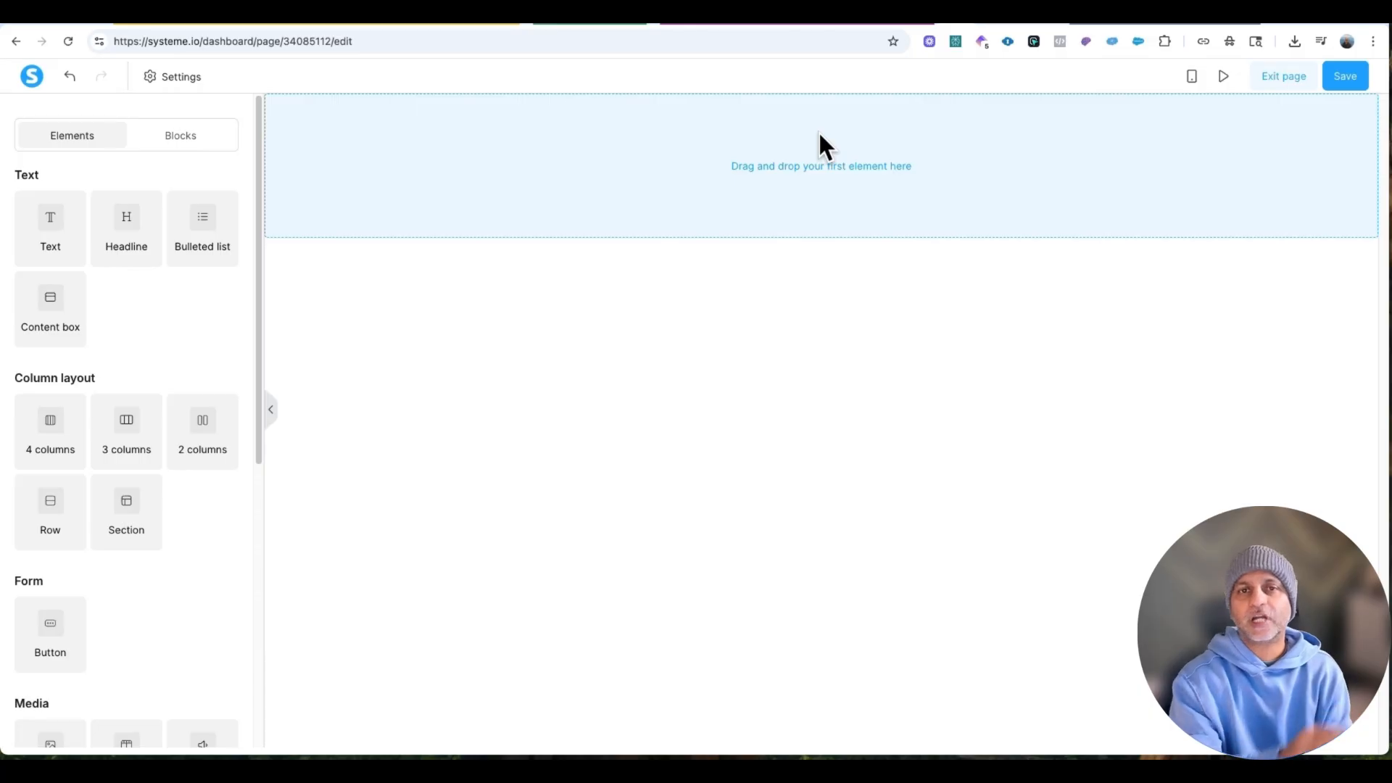
Add a section whose row holds a nested two-column row, and delete the separate two-column row beneath it.
{"action": "left_click", "coordinate": [127, 518]}
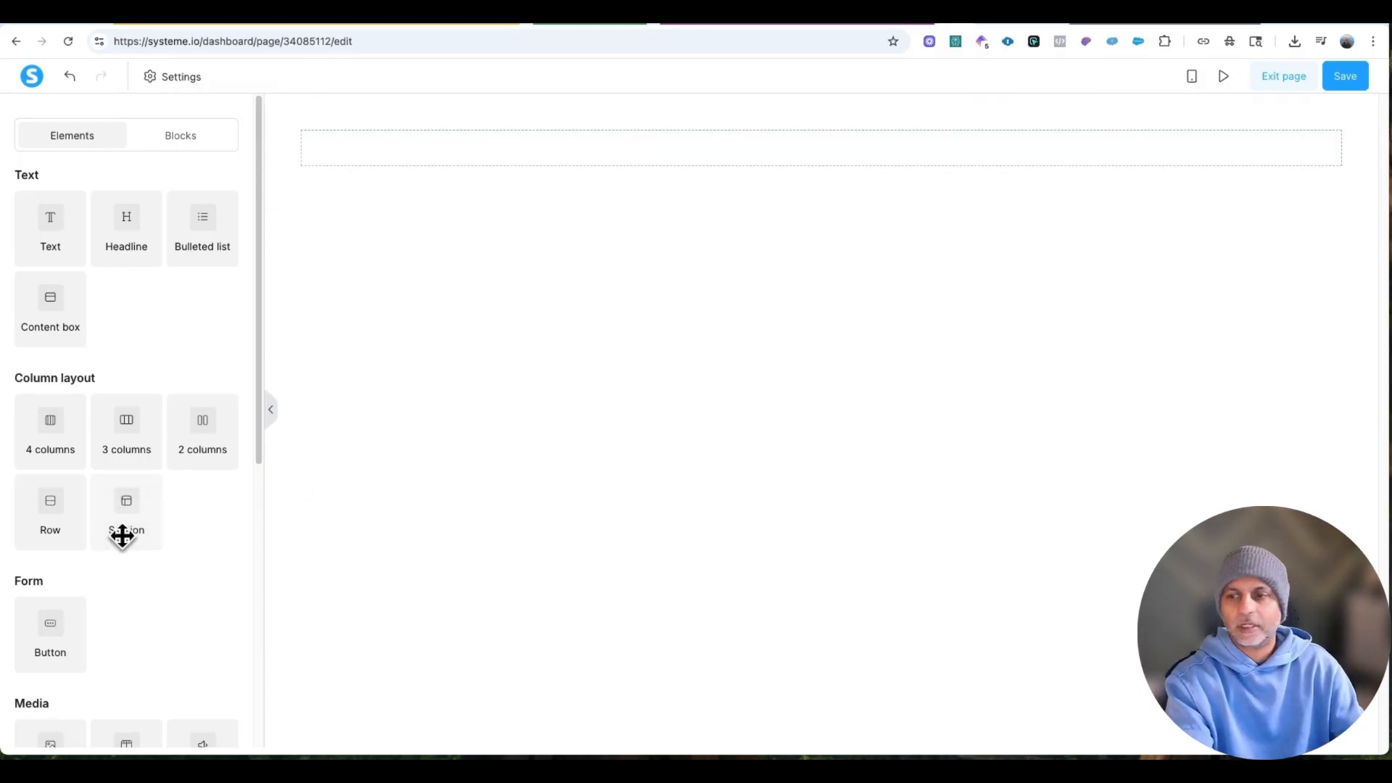
{"action": "left_click", "coordinate": [203, 440]}
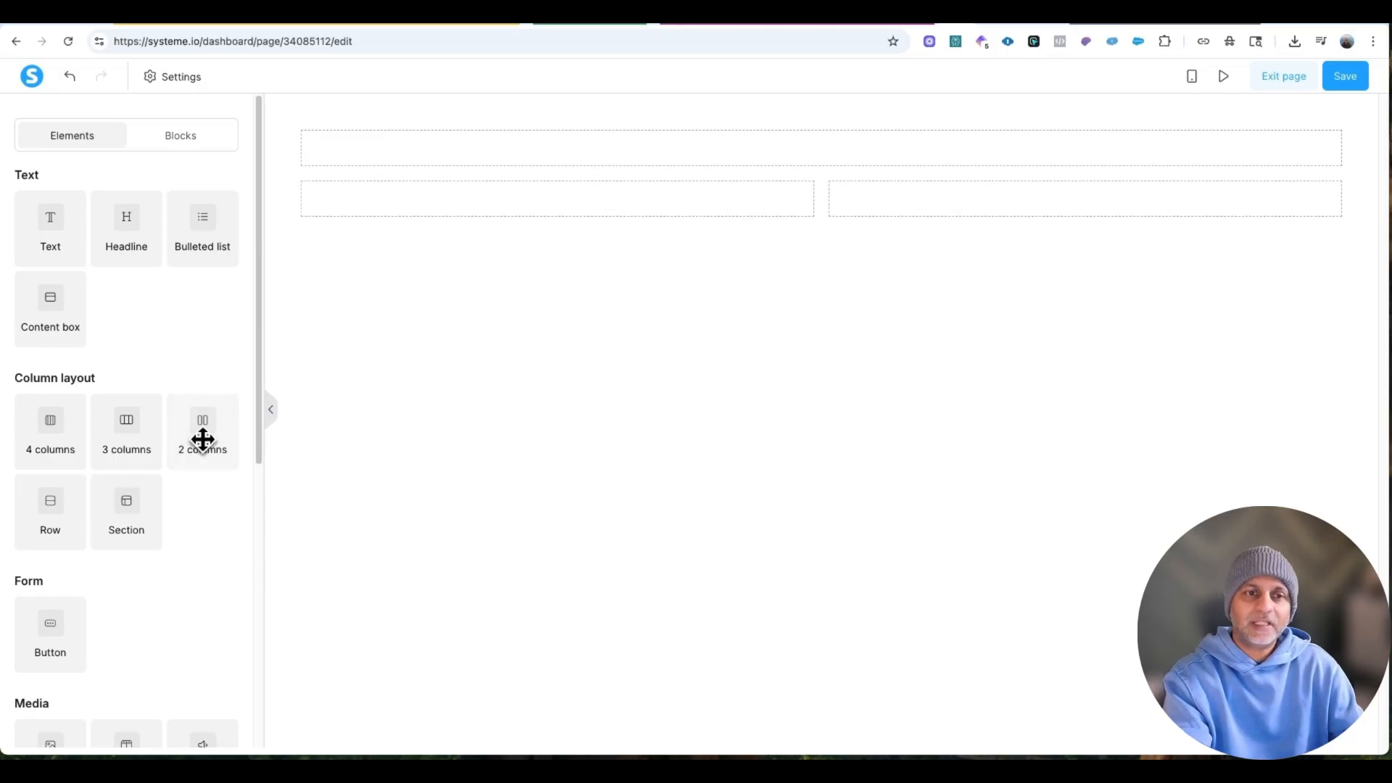
{"action": "left_click", "coordinate": [1350, 162]}
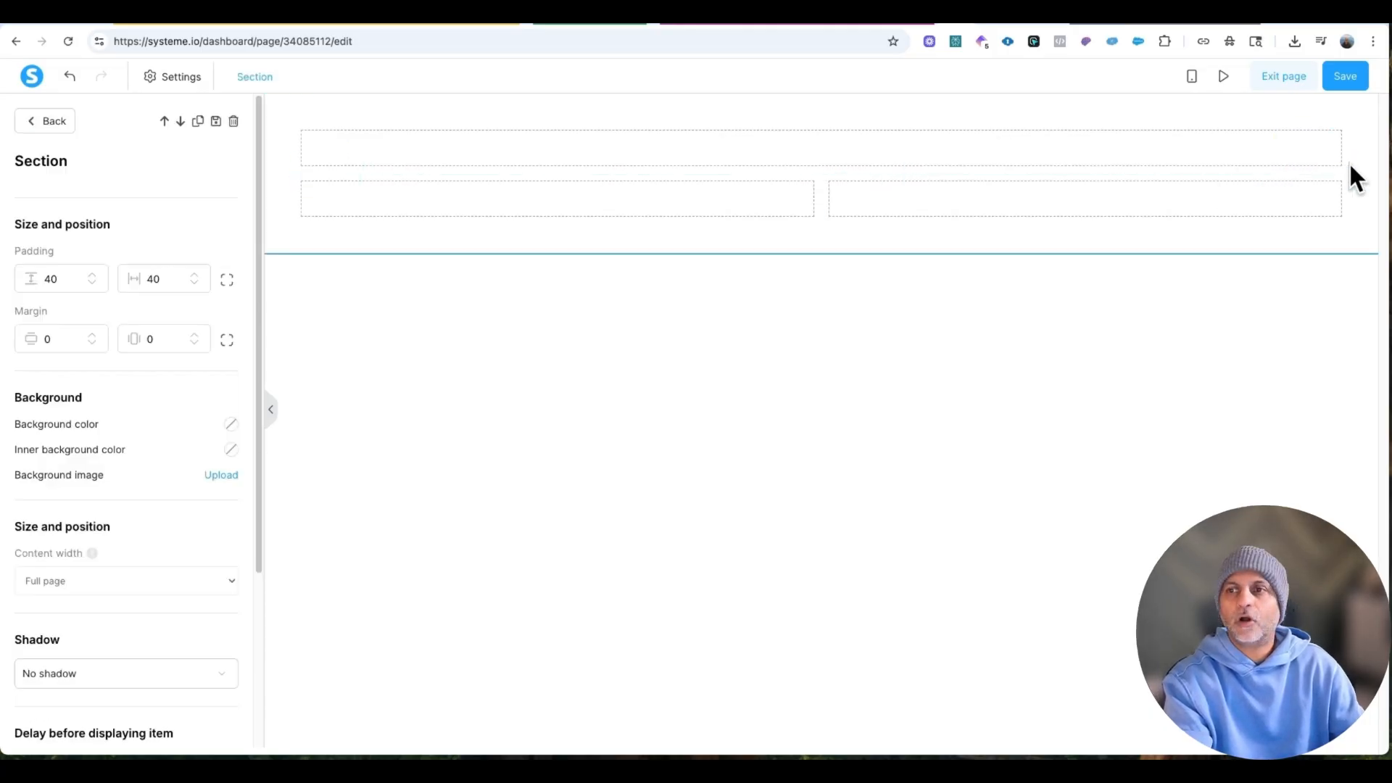
{"action": "left_click", "coordinate": [1333, 186]}
{"action": "left_click", "coordinate": [1338, 165]}
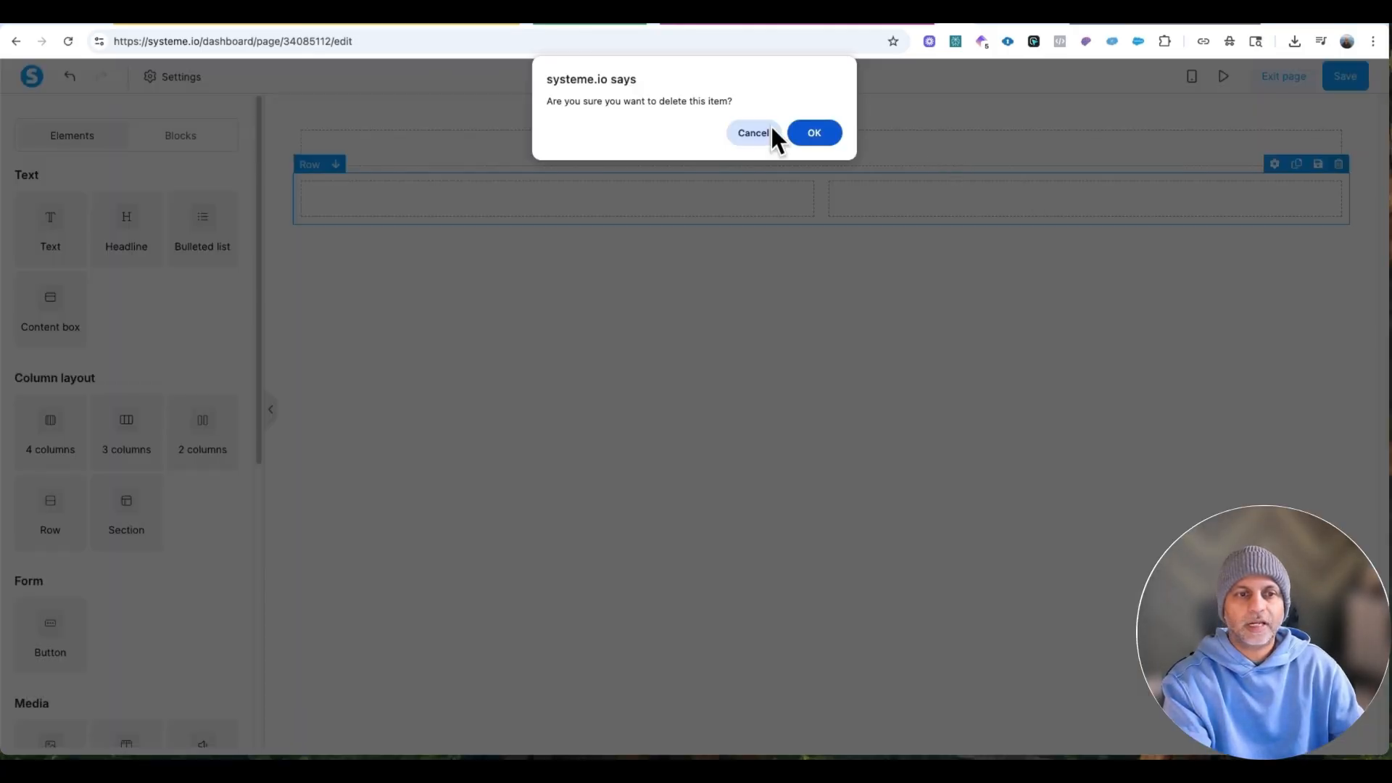
{"action": "left_click", "coordinate": [819, 133]}
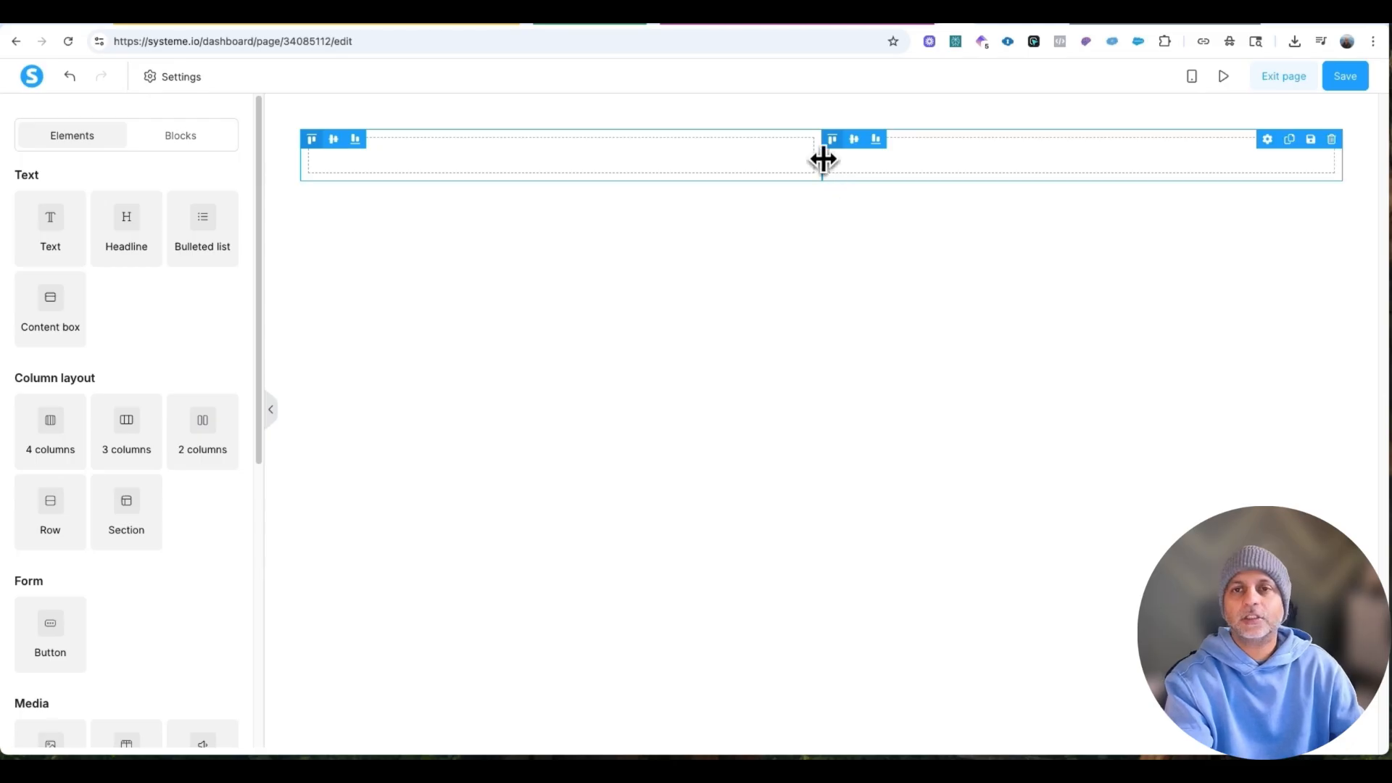
Widen the first column to about three quarters of the row and place a video element in it.
{"action": "left_click_drag", "start_coordinate": [823, 160], "coordinate": [1091, 153]}
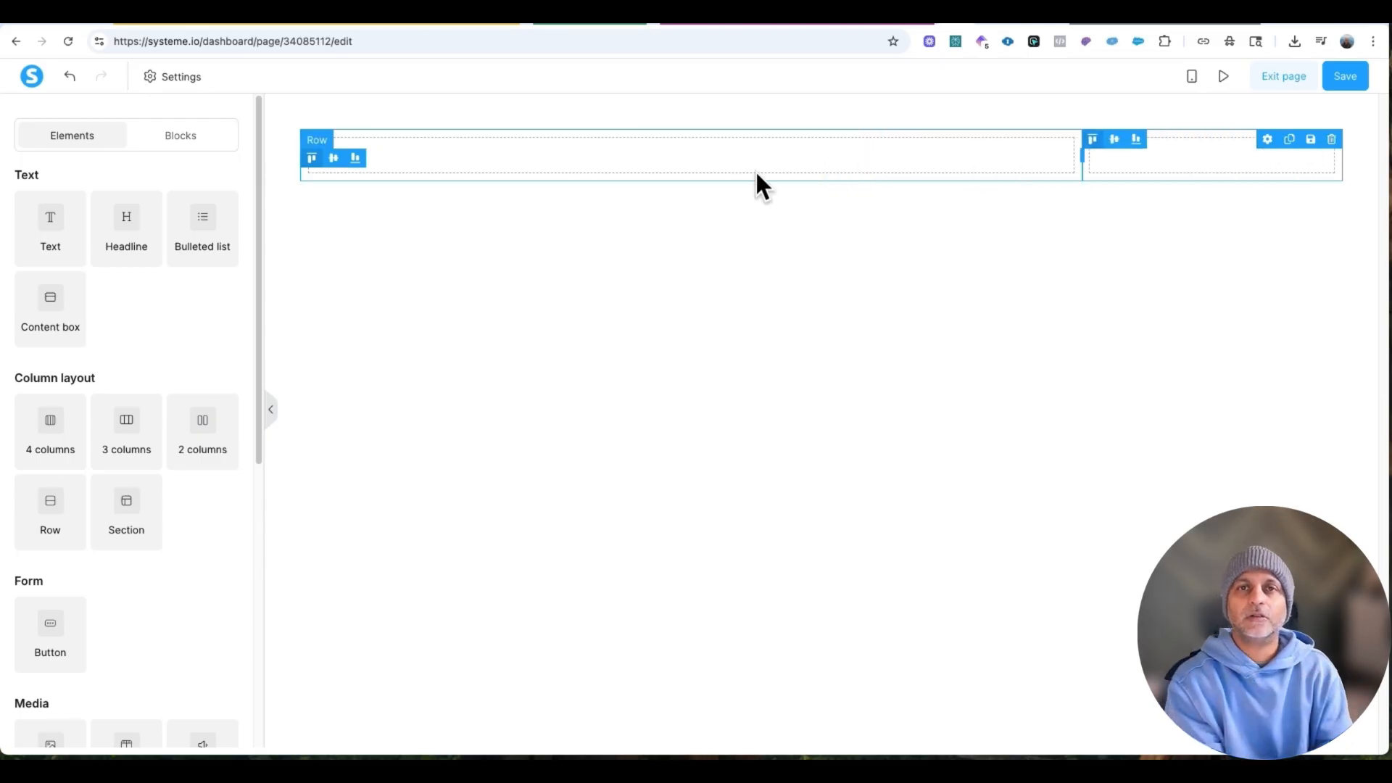
{"action": "scroll", "coordinate": [208, 488], "scroll_direction": "down", "scroll_amount": 4}
{"action": "left_click_drag", "start_coordinate": [131, 464], "coordinate": [759, 152]}
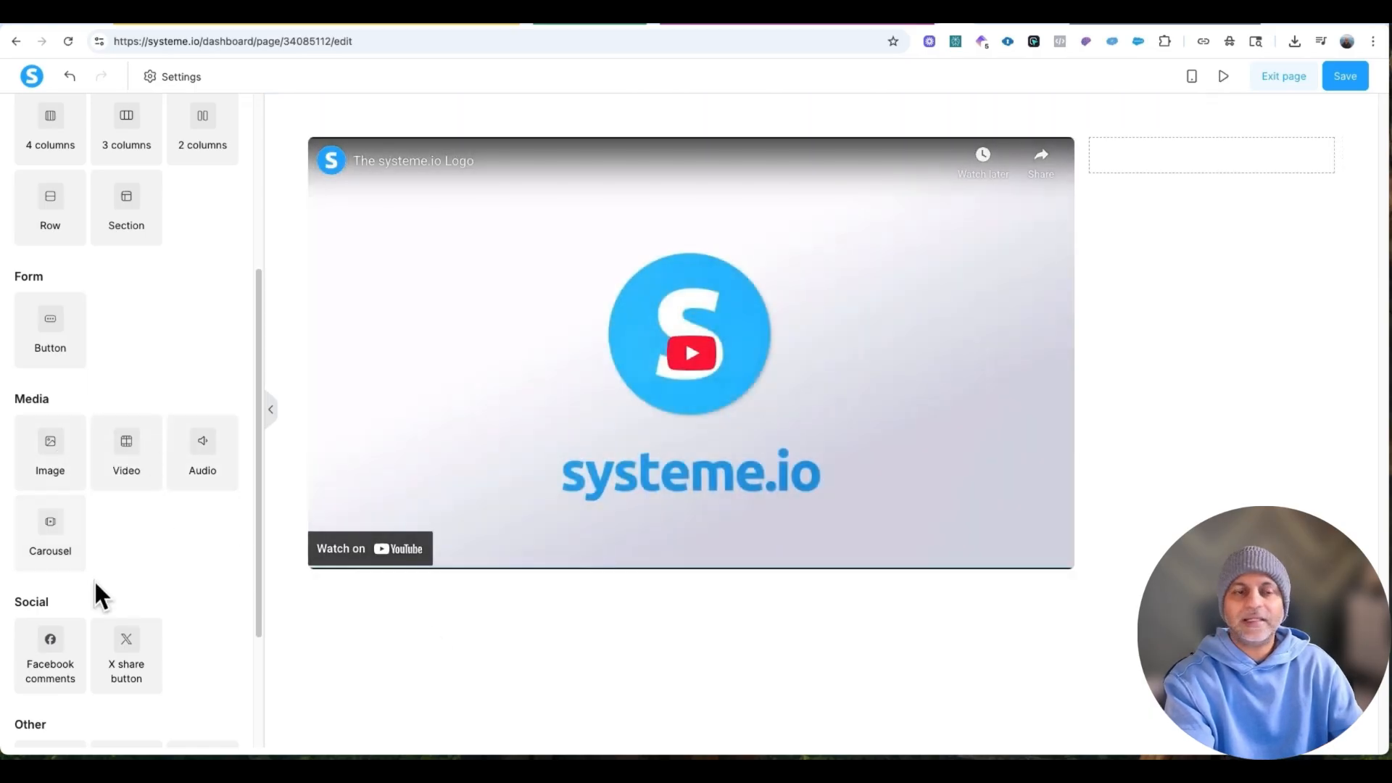
Add a content box to the narrow column and fill it with an audio player, a headline and a bulleted list.
{"action": "scroll", "coordinate": [118, 527], "scroll_direction": "up", "scroll_amount": 4}
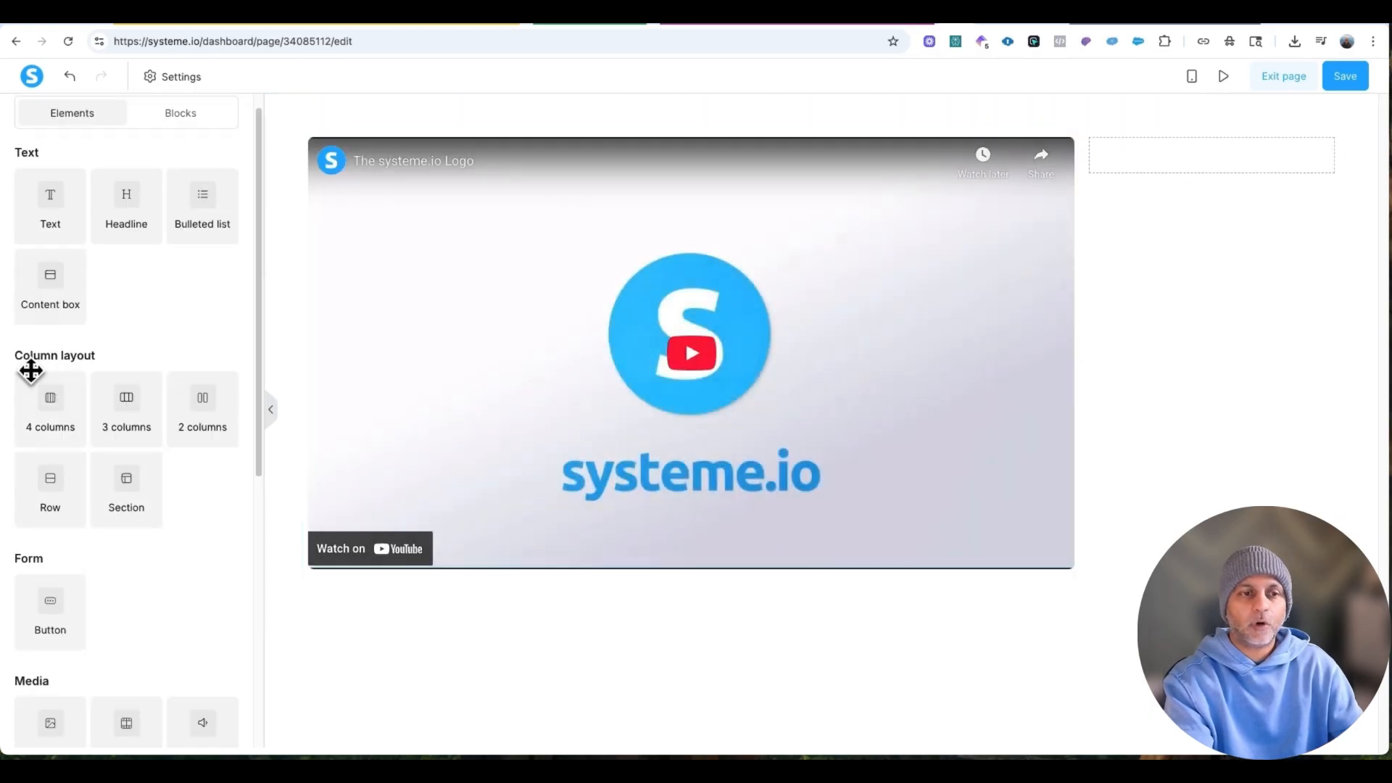
{"action": "left_click_drag", "start_coordinate": [50, 288], "coordinate": [1181, 177]}
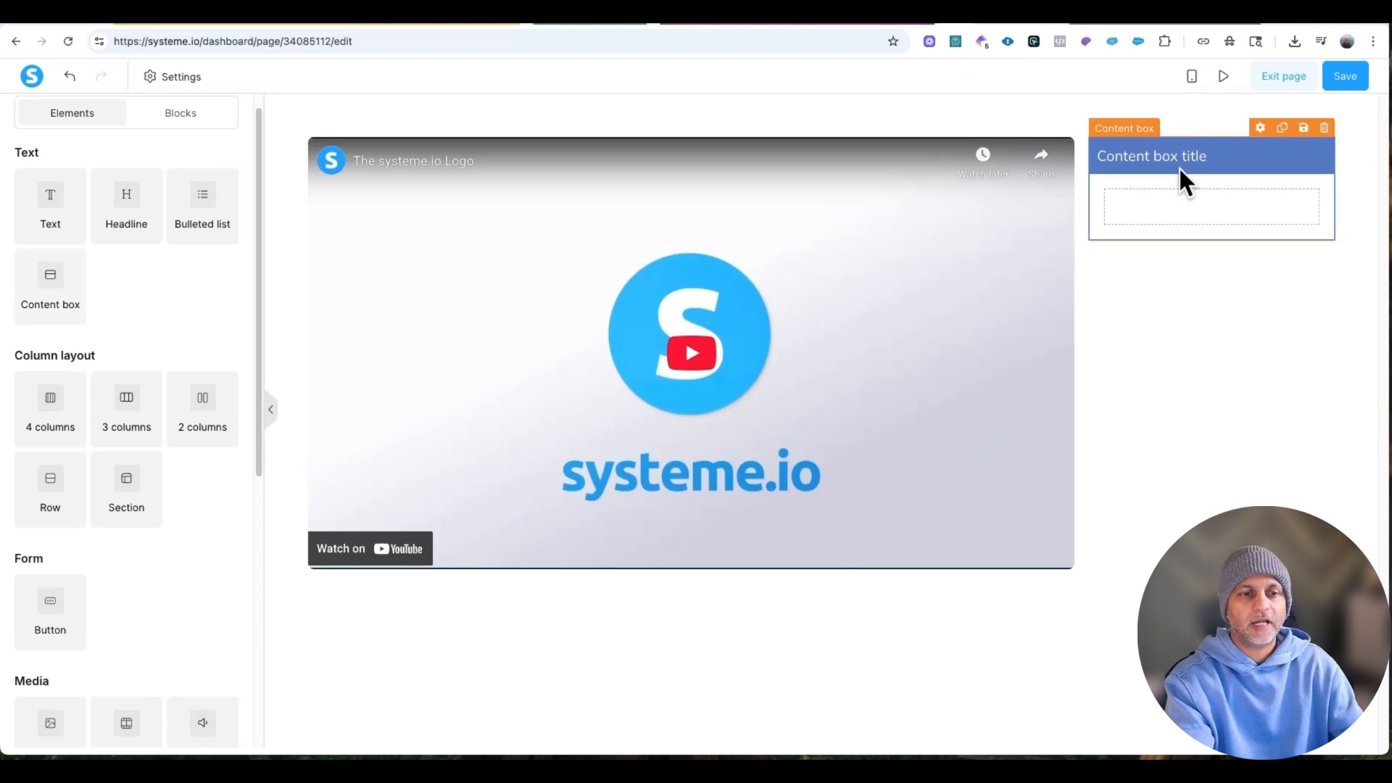
{"action": "scroll", "coordinate": [183, 494], "scroll_direction": "down", "scroll_amount": 4}
{"action": "left_click_drag", "start_coordinate": [222, 490], "coordinate": [1255, 227]}
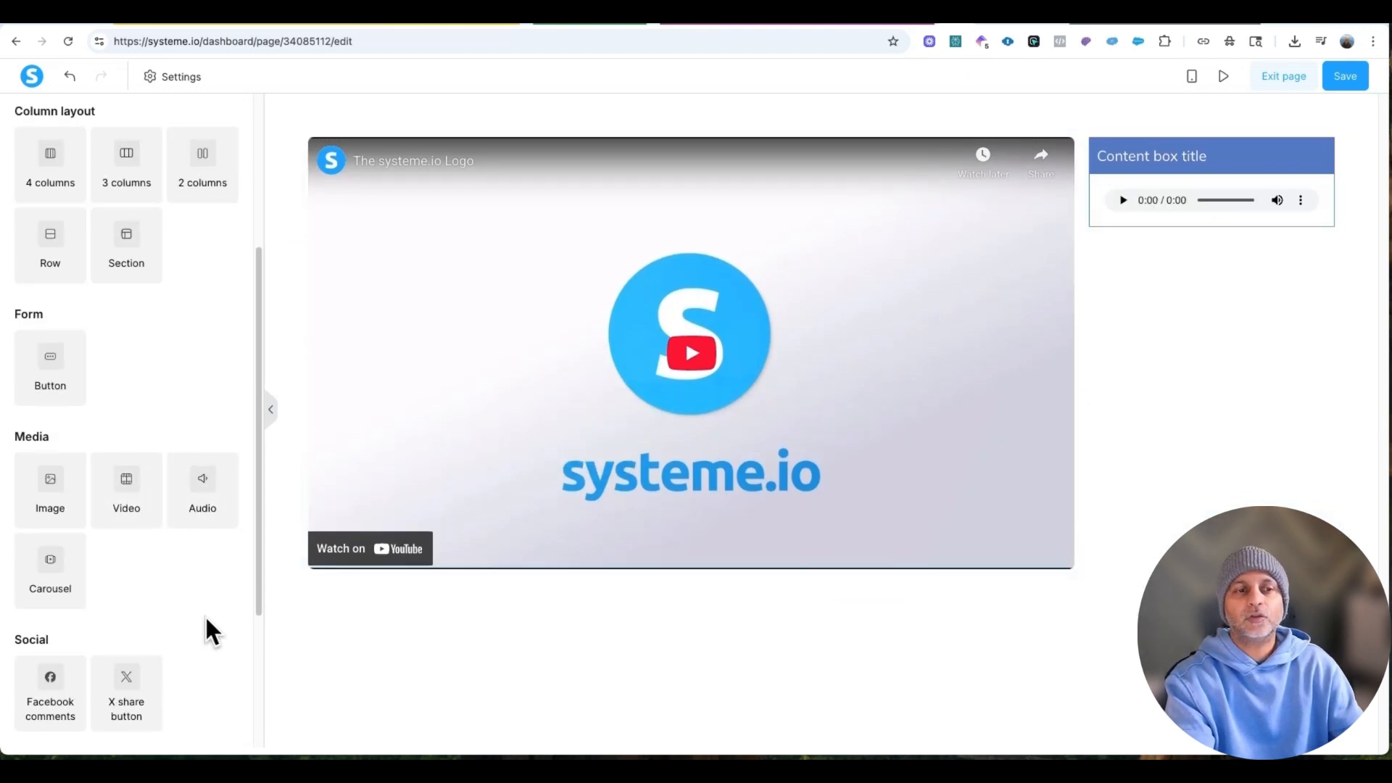
{"action": "scroll", "coordinate": [205, 631], "scroll_direction": "up", "scroll_amount": 4}
{"action": "left_click_drag", "start_coordinate": [126, 232], "coordinate": [1208, 212]}
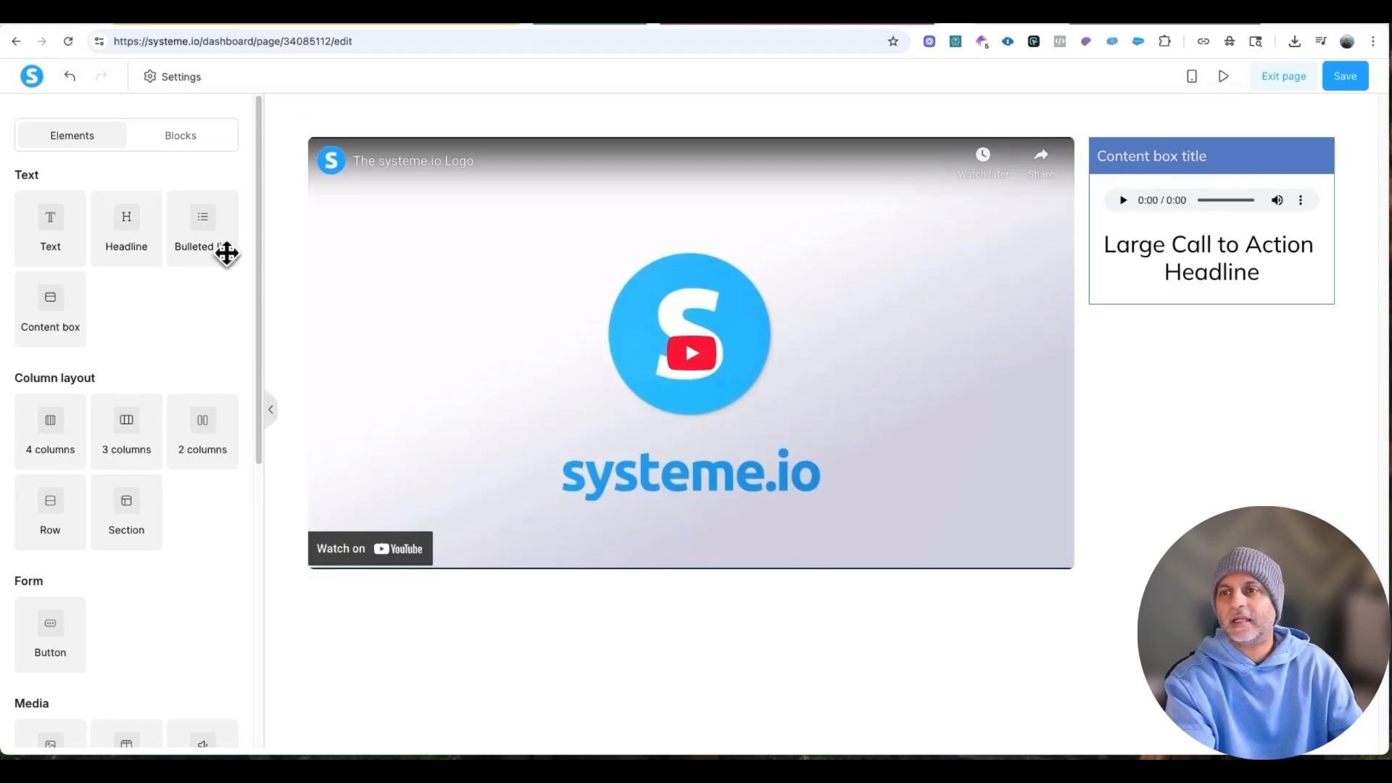
{"action": "left_click_drag", "start_coordinate": [224, 252], "coordinate": [1287, 297]}
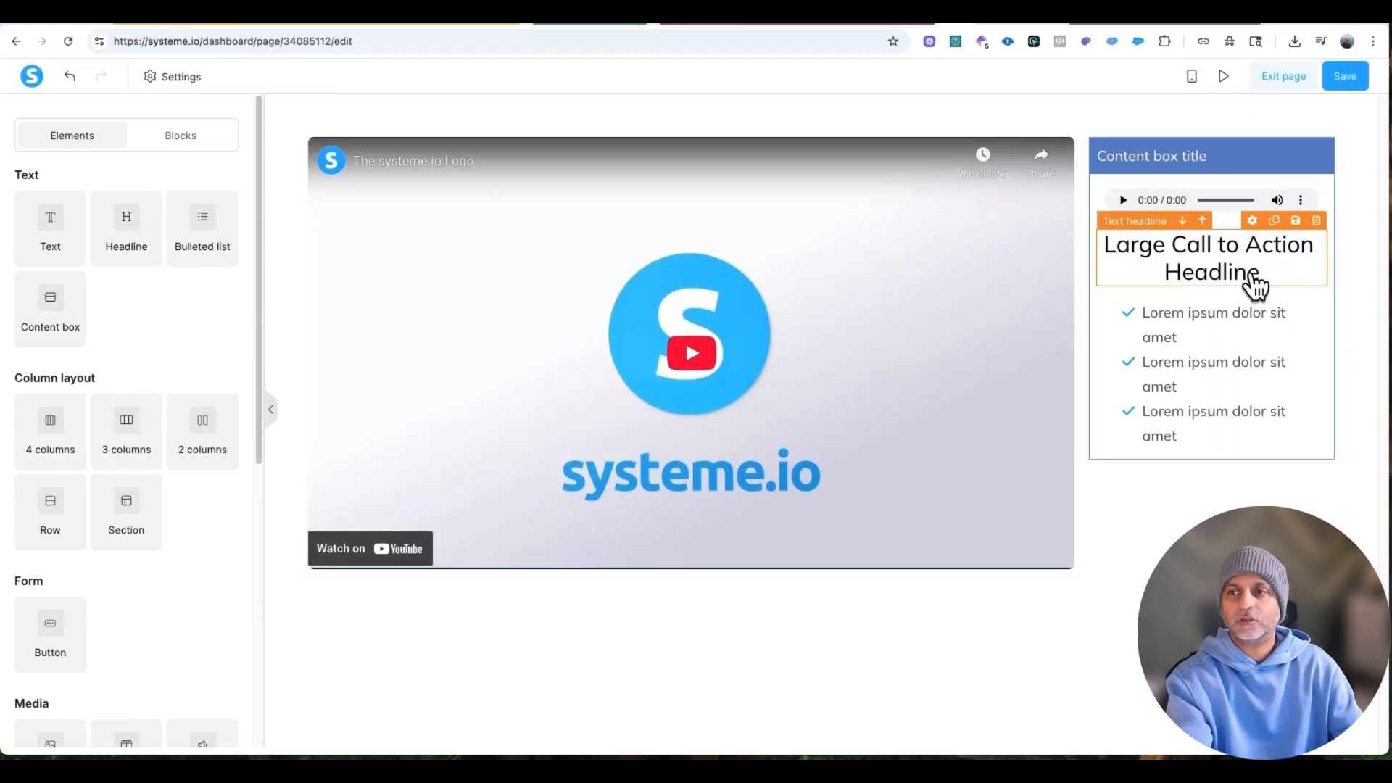
Change the headline text in the content box to Resources.
{"action": "triple_click", "coordinate": [1254, 284]}
{"action": "type", "text": "Reou"}
{"action": "key", "text": "BackSpace"}
{"action": "key", "text": "BackSpace"}
{"action": "type", "text": "s"}
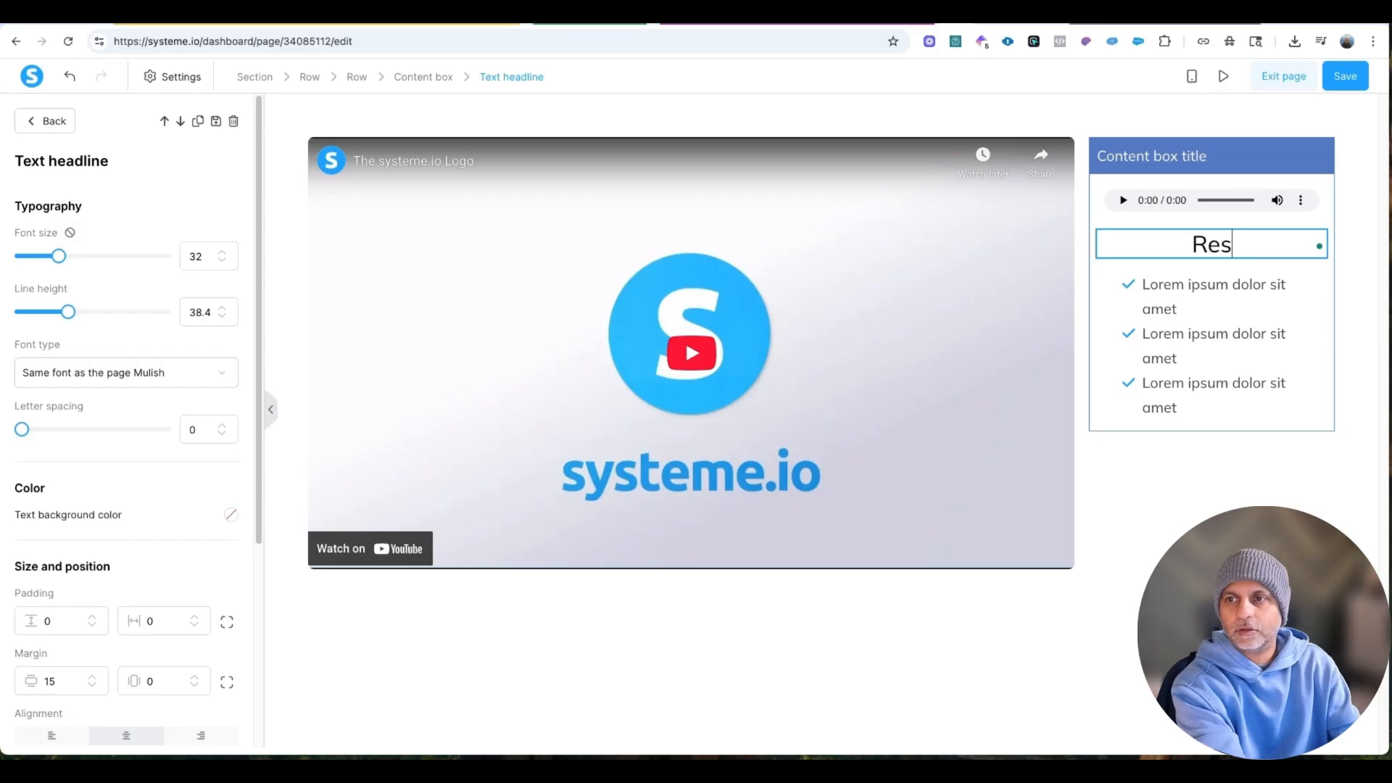
{"action": "type", "text": "ources"}
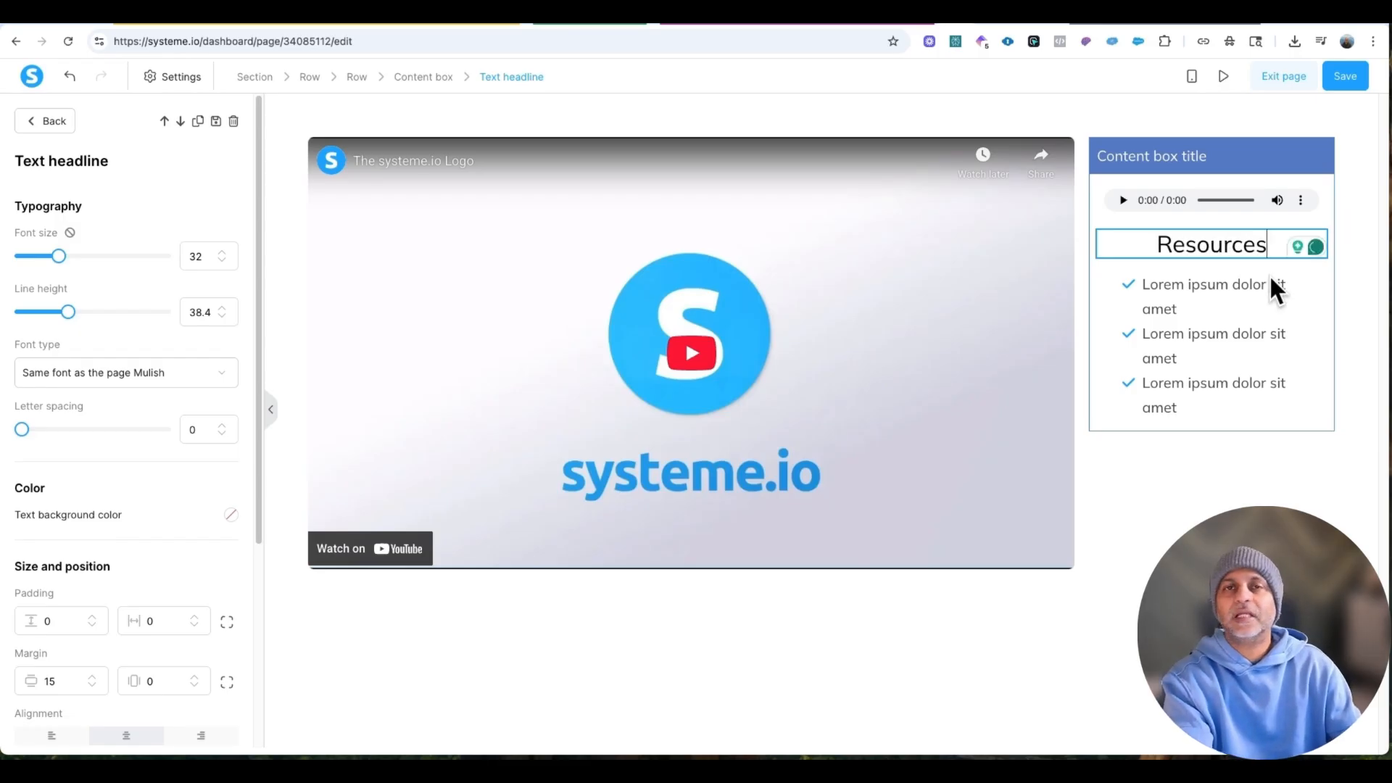
{"action": "left_click", "coordinate": [46, 128]}
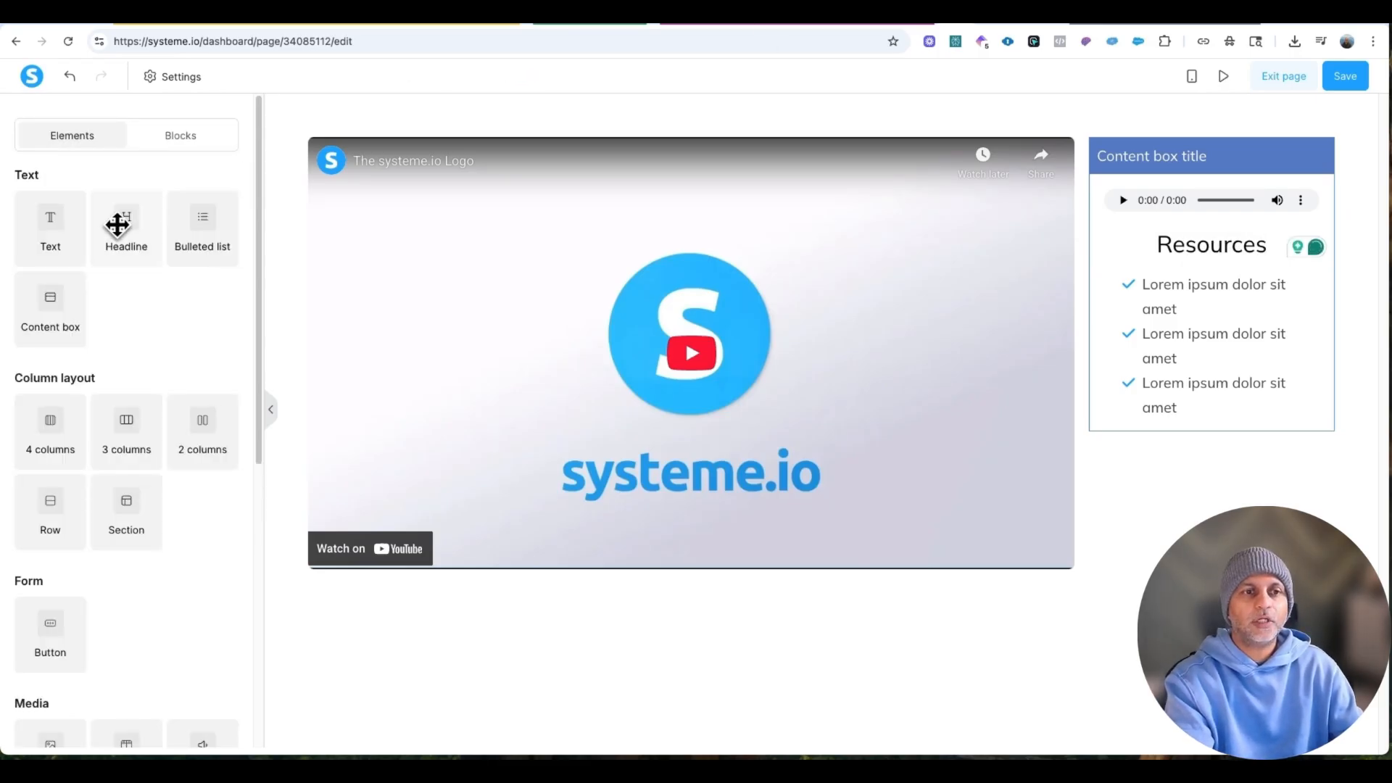
Add a headline above the video and content box columns with the text Lecture Title:.
{"action": "left_click_drag", "start_coordinate": [117, 225], "coordinate": [703, 180]}
{"action": "triple_click", "coordinate": [752, 159]}
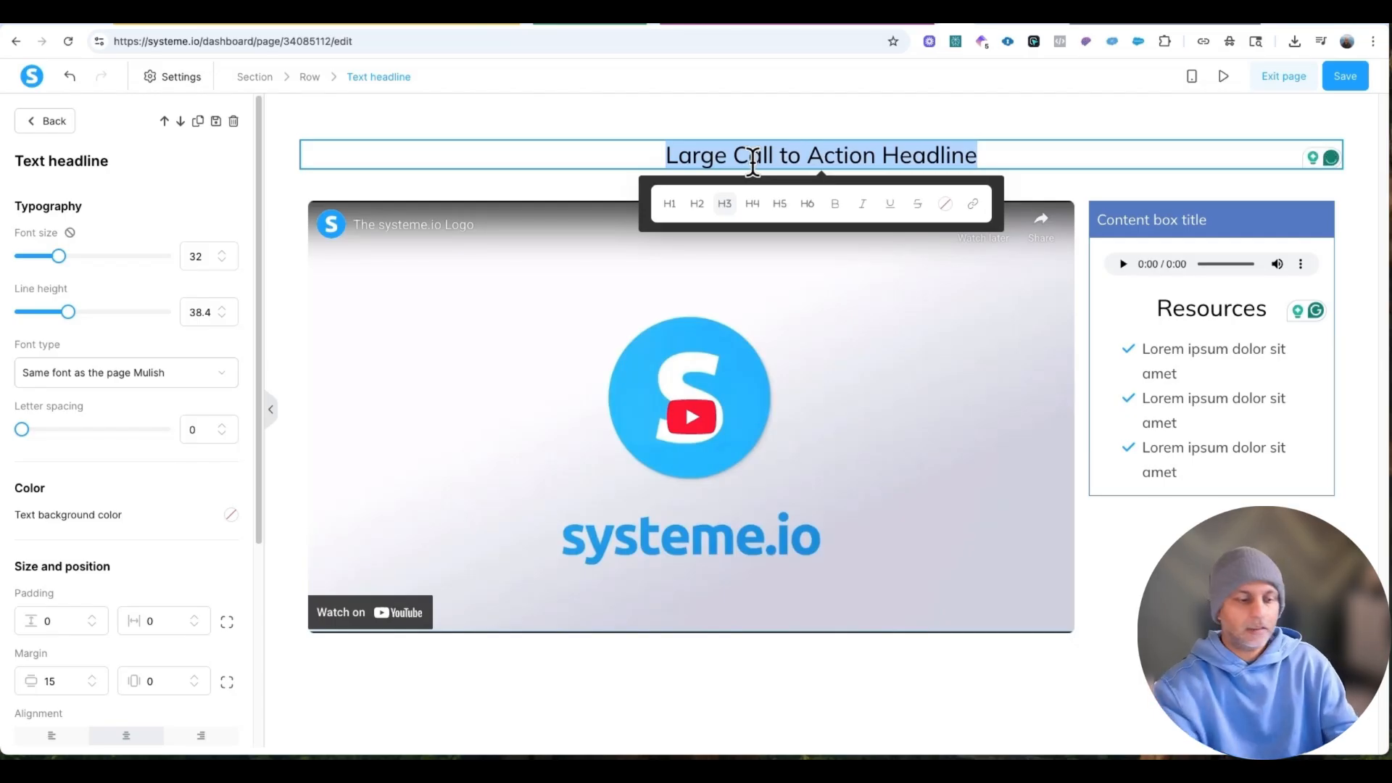
{"action": "type", "text": "Lecture Title:"}
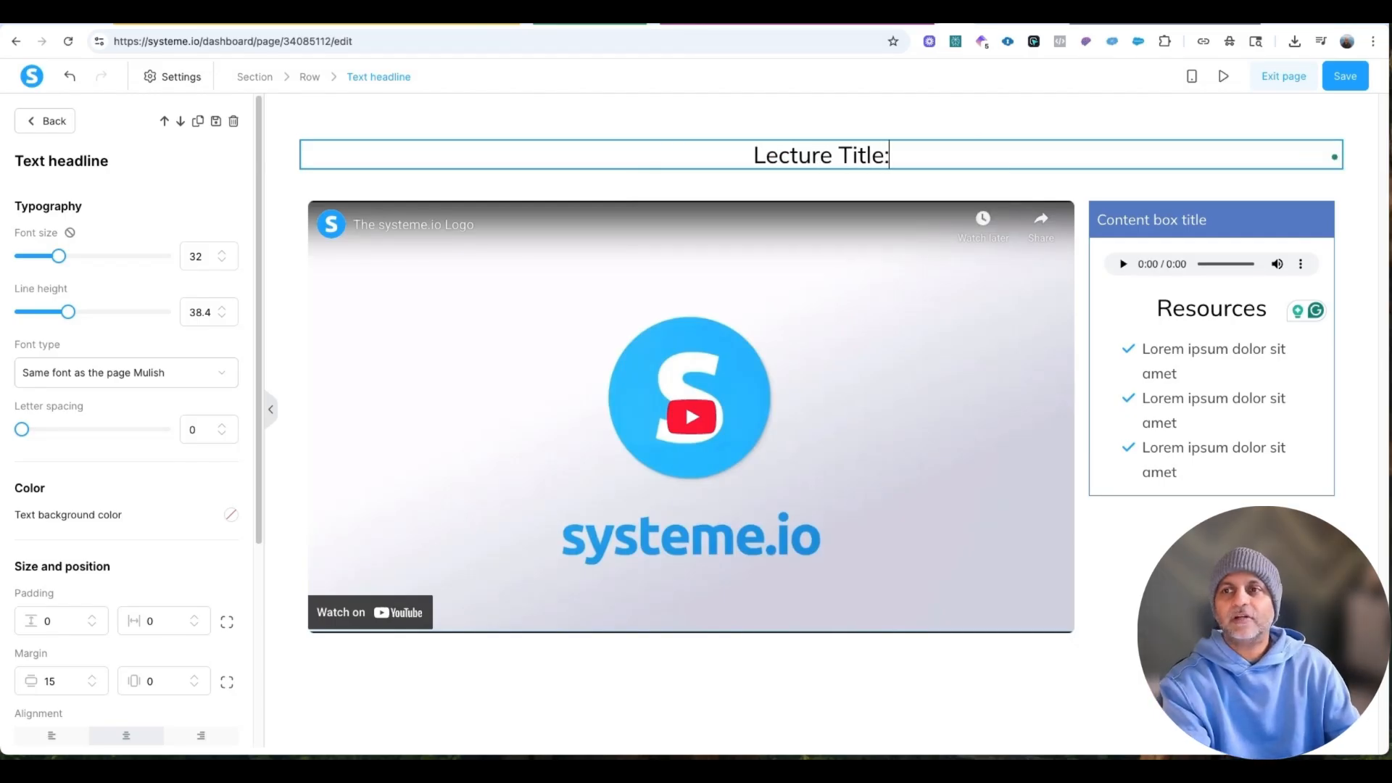
{"action": "left_click", "coordinate": [385, 120]}
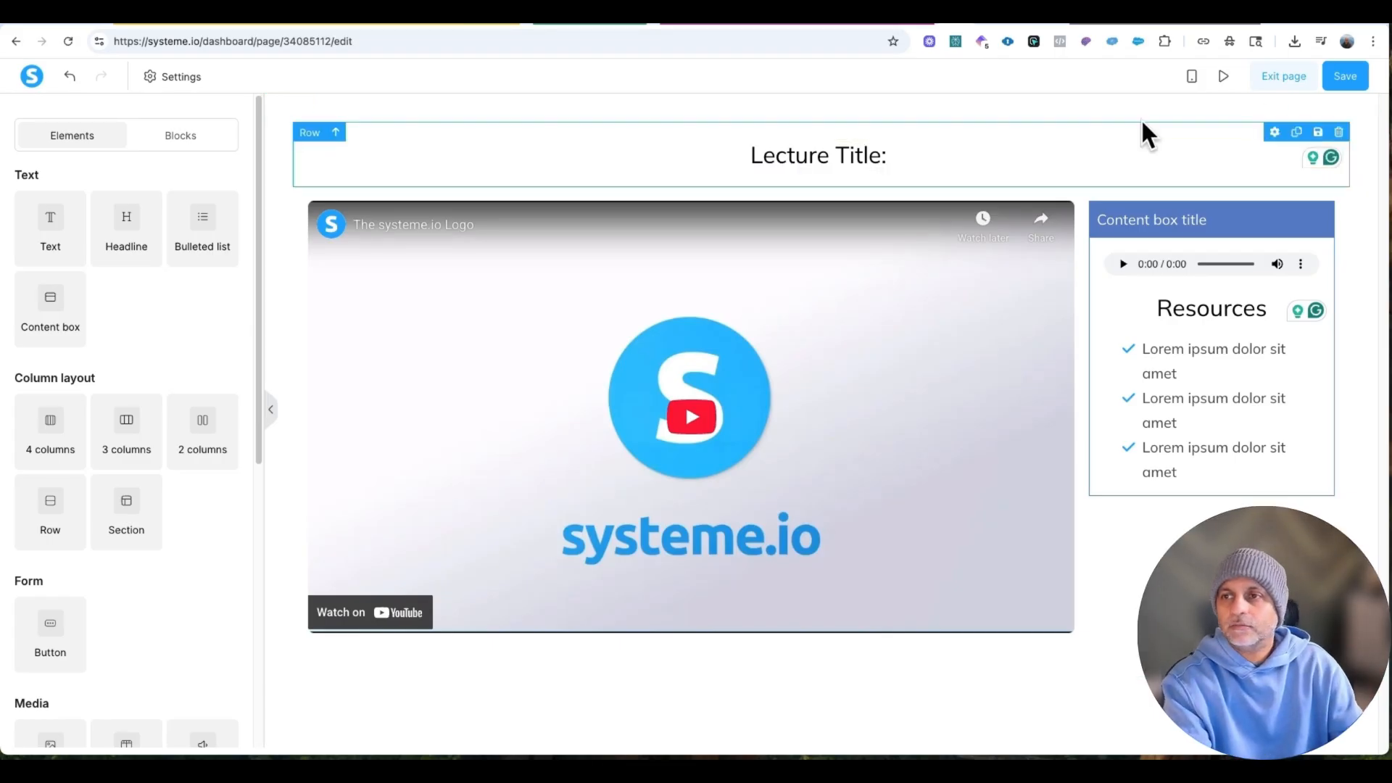
{"action": "left_click", "coordinate": [1345, 102]}
{"action": "left_click", "coordinate": [413, 165]}
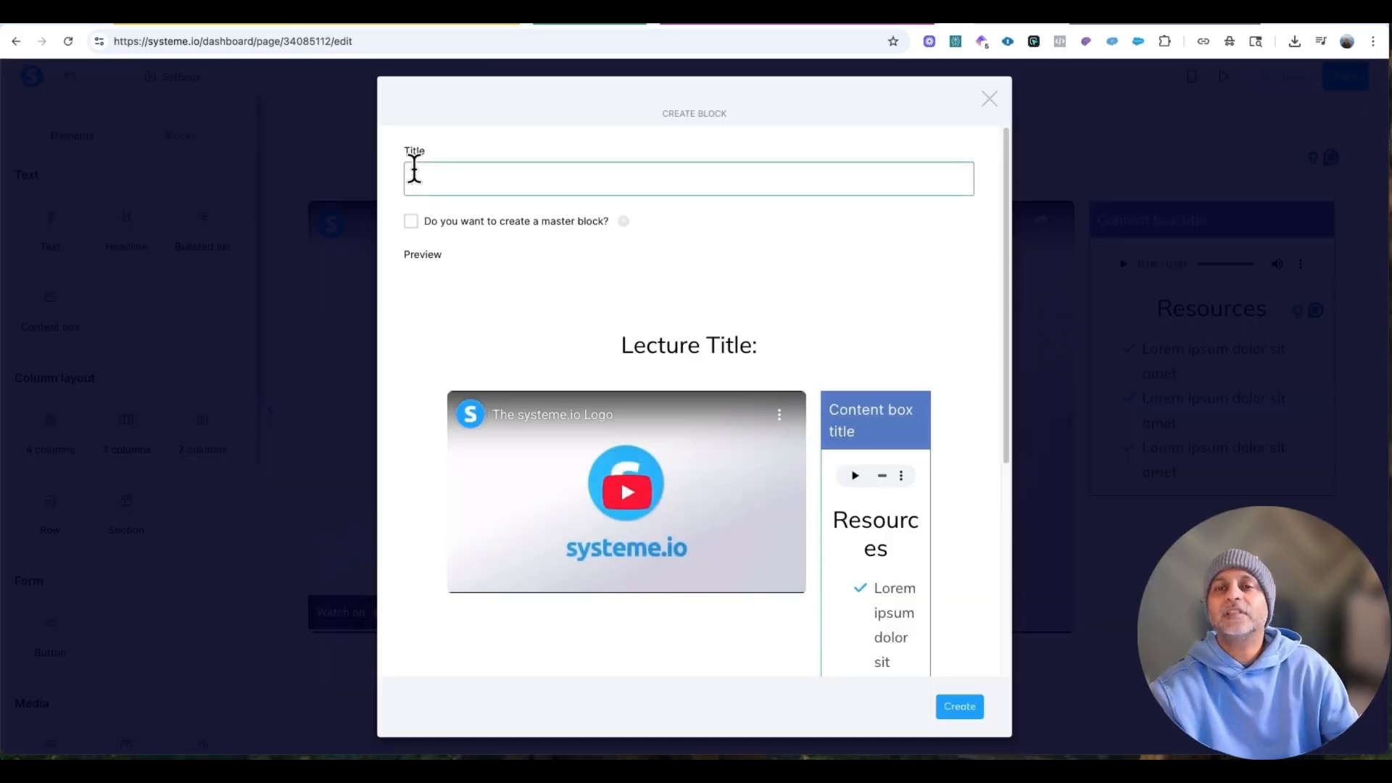
{"action": "type", "text": "My"}
{"action": "key", "text": "BackSpace"}
{"action": "key", "text": "BackSpace"}
{"action": "key", "text": "BackSpace"}
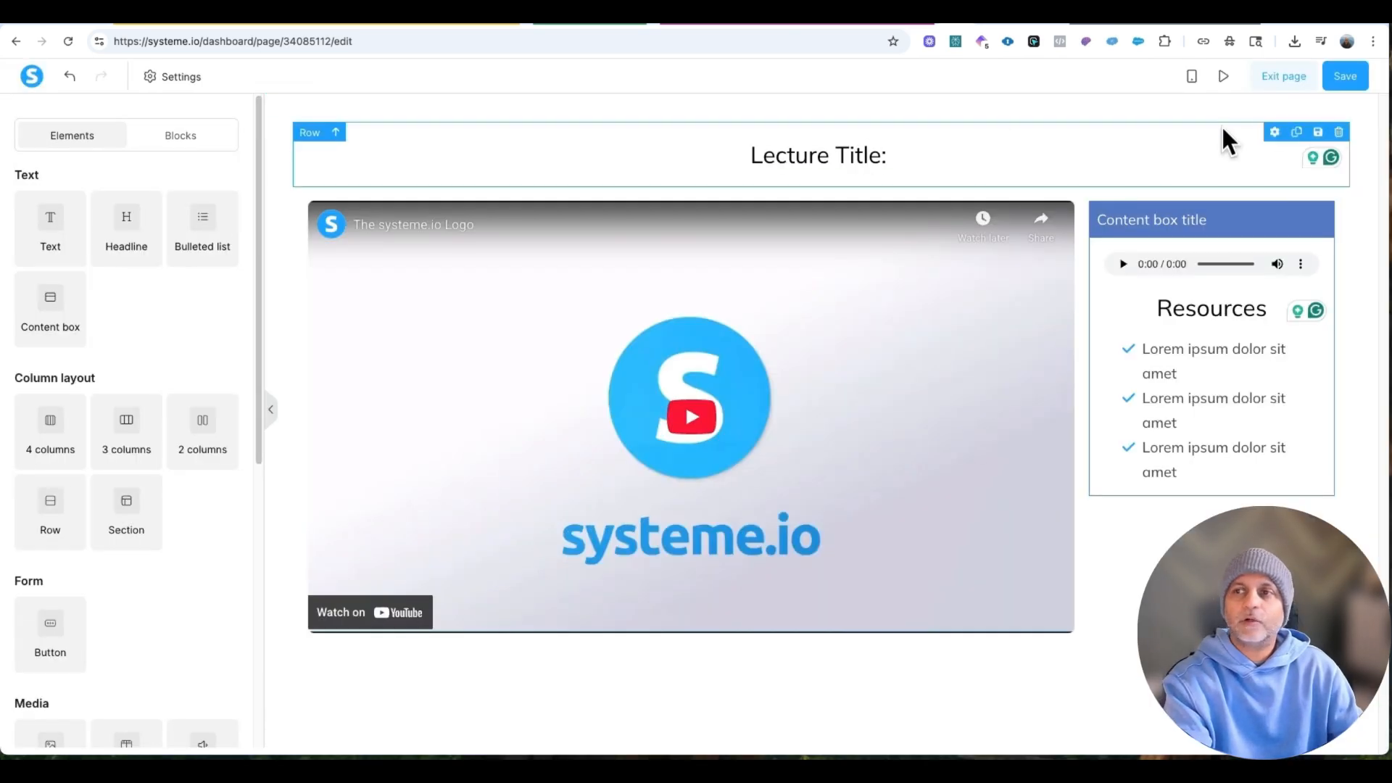
Delete the page's current section and insert the saved master block Master 2 - Prompt Mastery.
{"action": "left_click", "coordinate": [1367, 103]}
{"action": "key", "text": "Return"}
{"action": "left_click", "coordinate": [172, 136]}
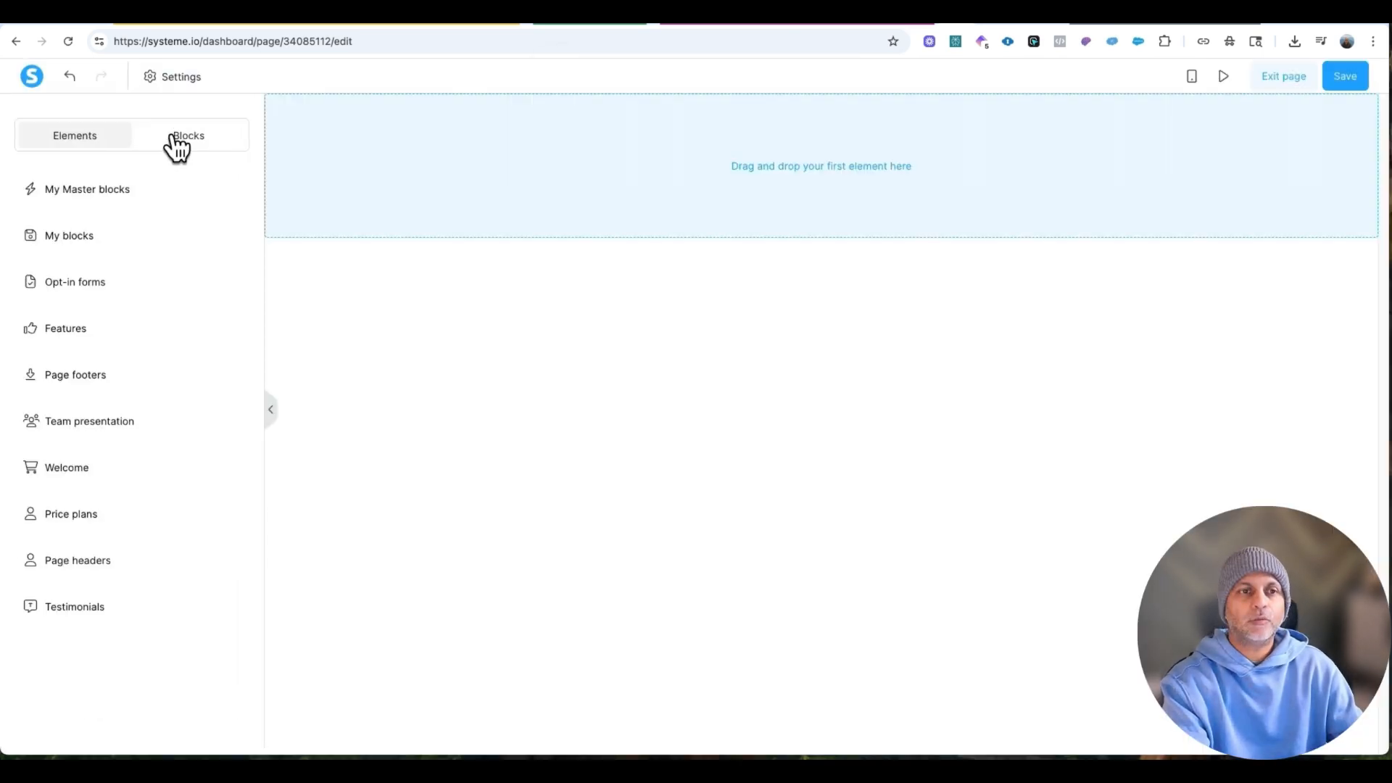
{"action": "left_click", "coordinate": [157, 190]}
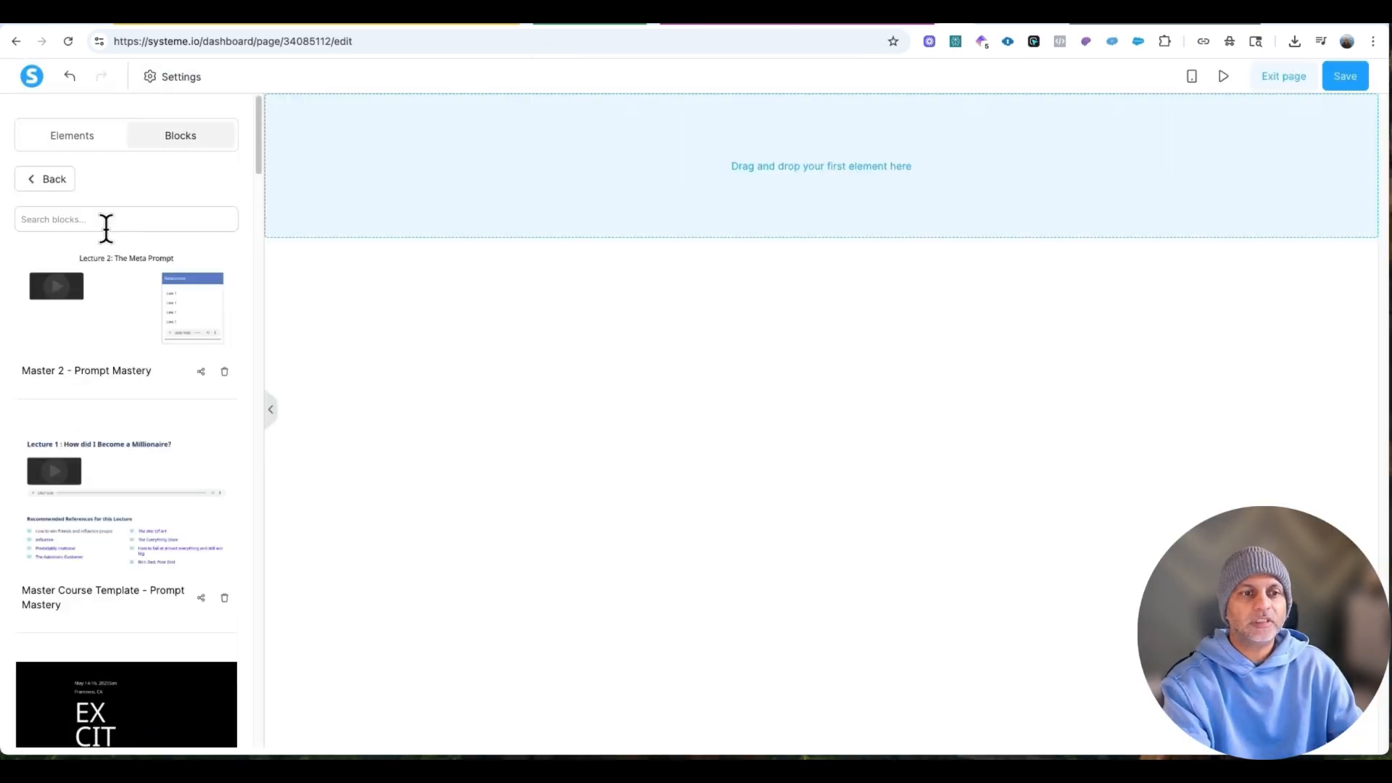
{"action": "left_click", "coordinate": [106, 341]}
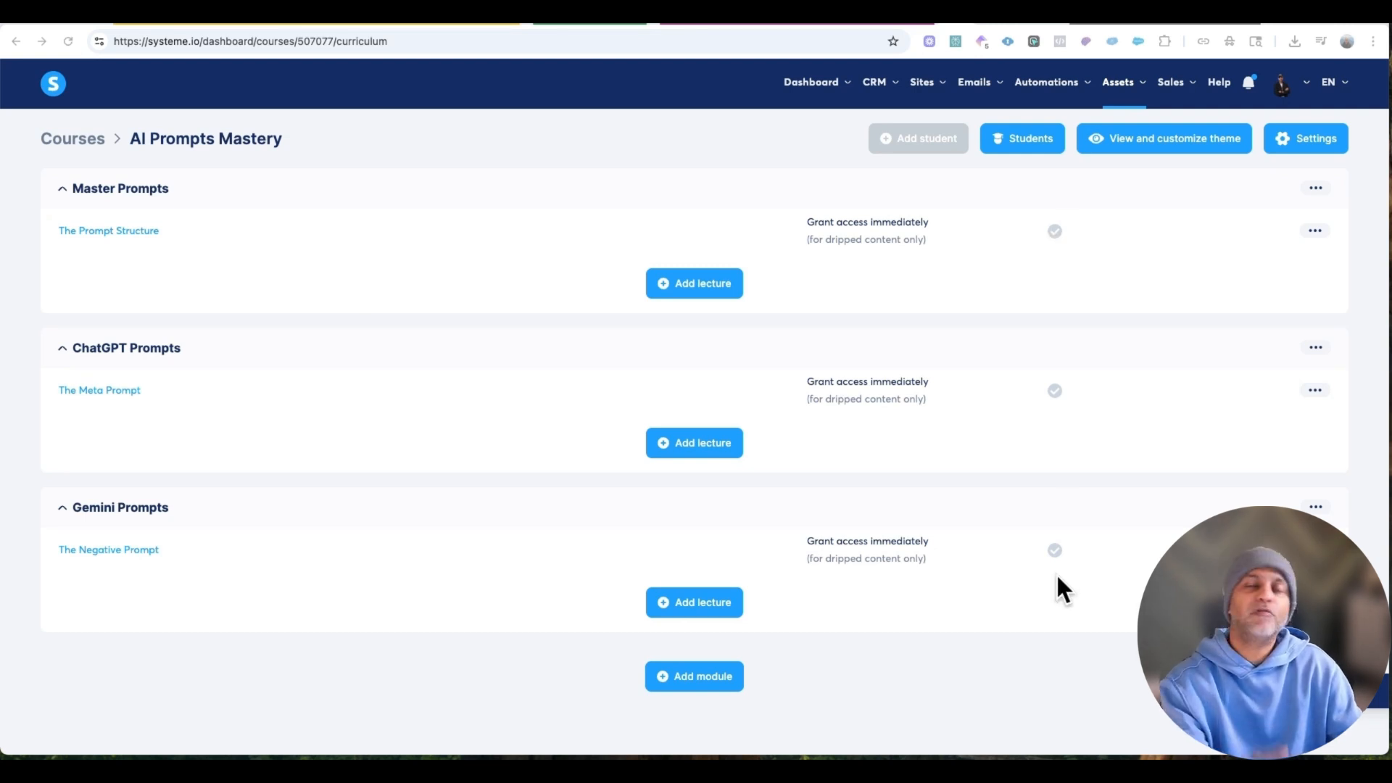
Open the lecture The Prompt Structure in the page editor to check its content, and exit the page.
{"action": "left_click", "coordinate": [1314, 230]}
{"action": "left_click", "coordinate": [1314, 230]}
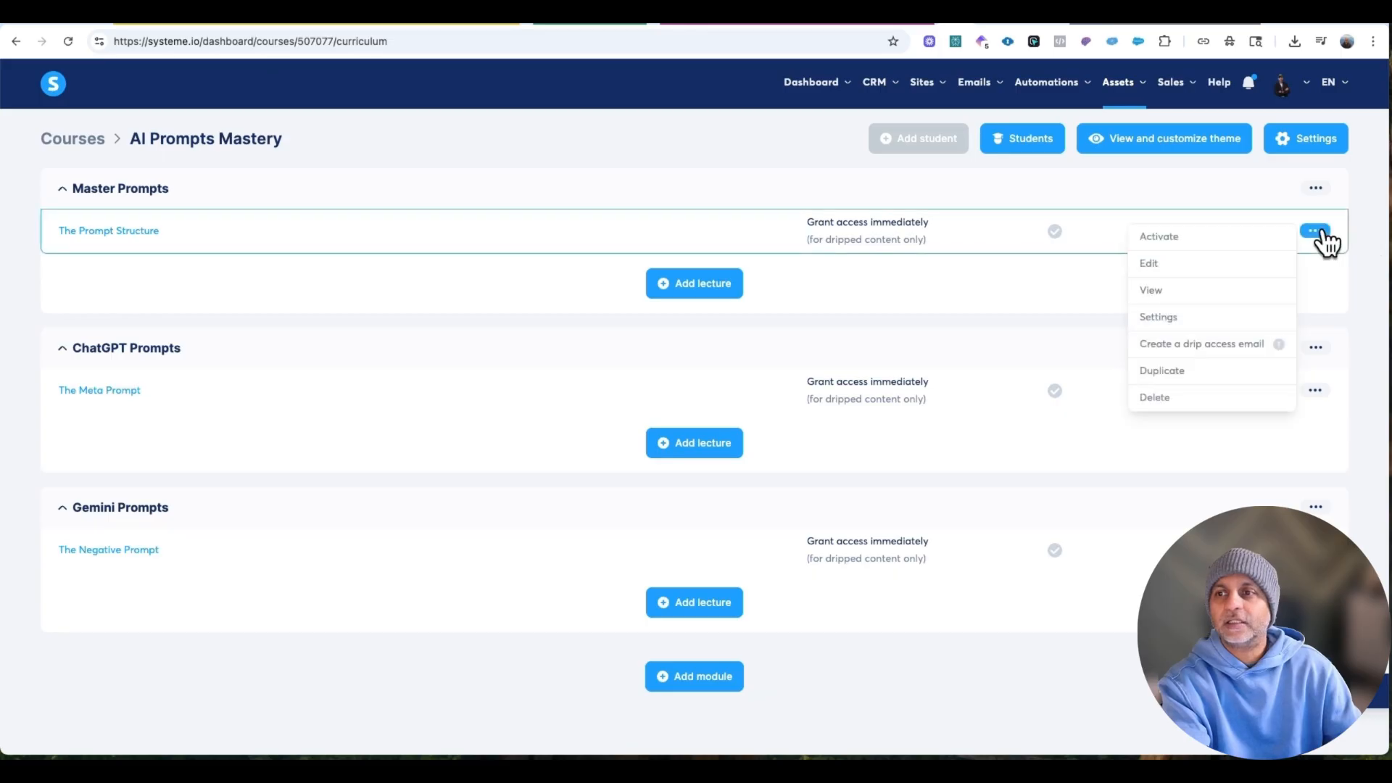
{"action": "left_click", "coordinate": [1189, 271]}
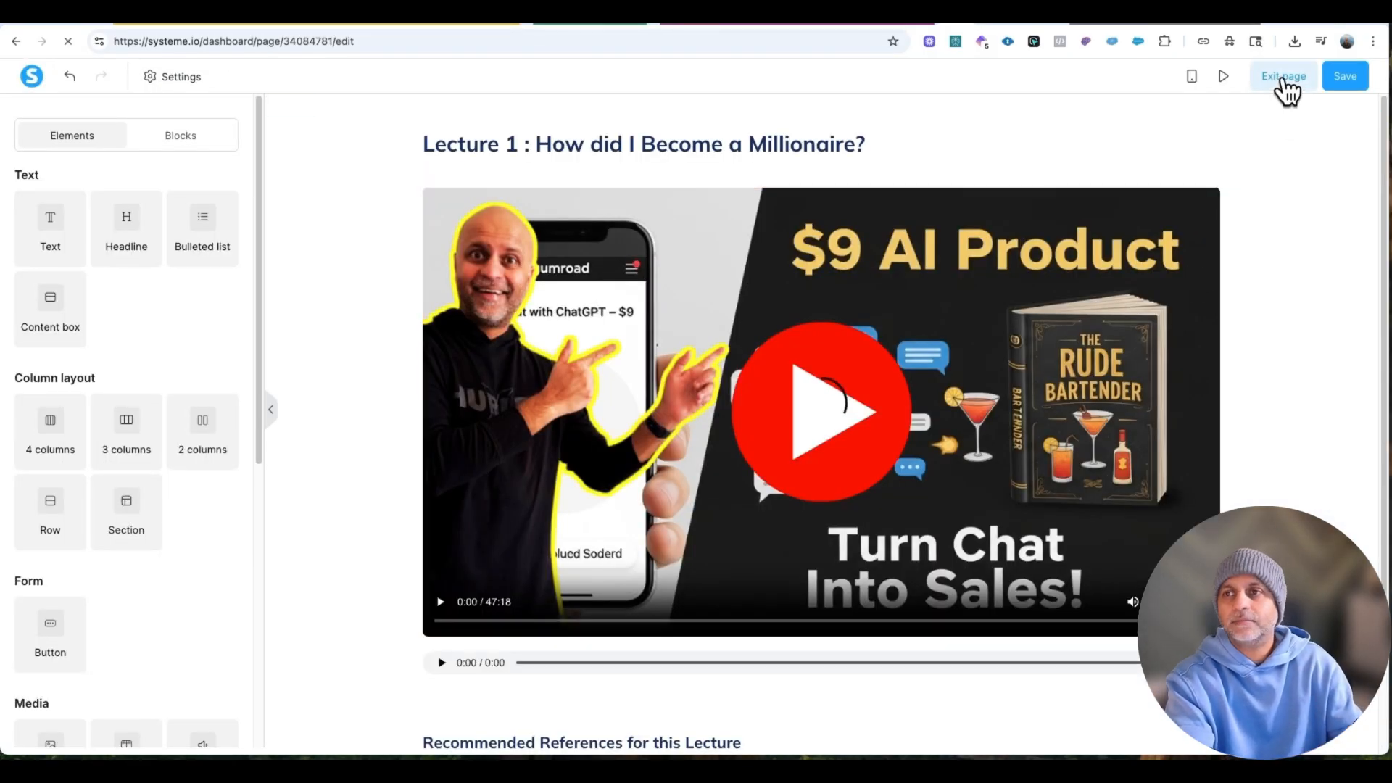
{"action": "left_click", "coordinate": [1283, 78]}
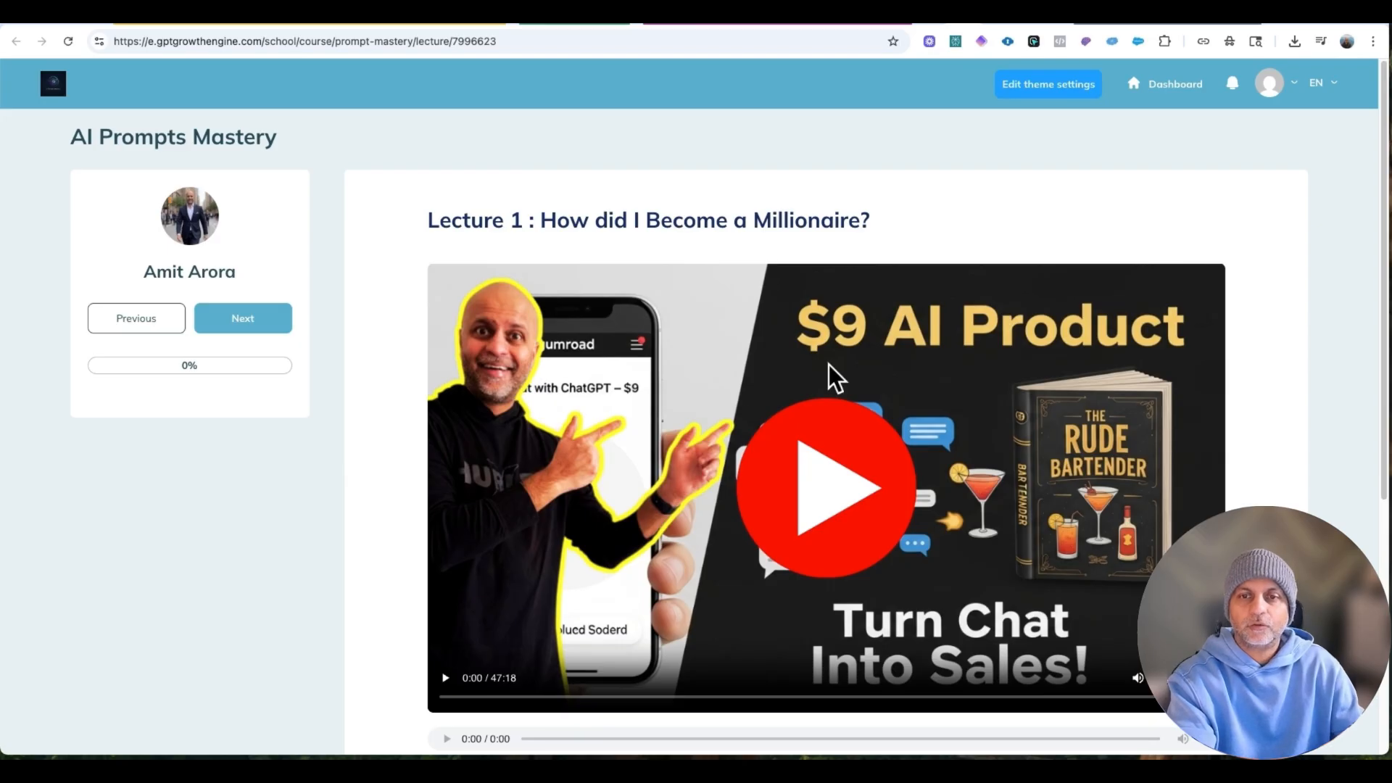
Look through the student view of the first lecture, from its video down to the references and comment box.
{"action": "scroll", "coordinate": [755, 435], "scroll_direction": "down", "scroll_amount": 5}
{"action": "left_click", "coordinate": [475, 623]}
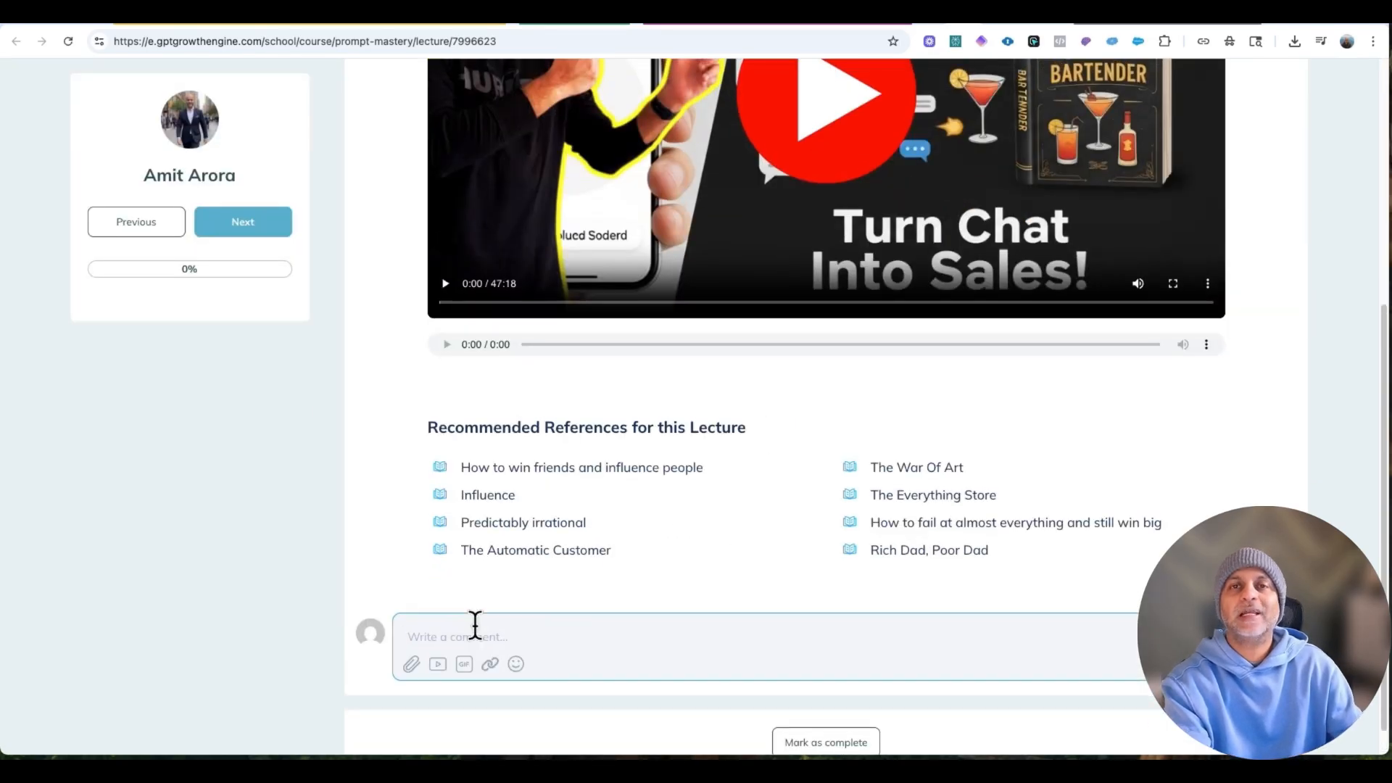
{"action": "scroll", "coordinate": [478, 622], "scroll_direction": "down", "scroll_amount": 1}
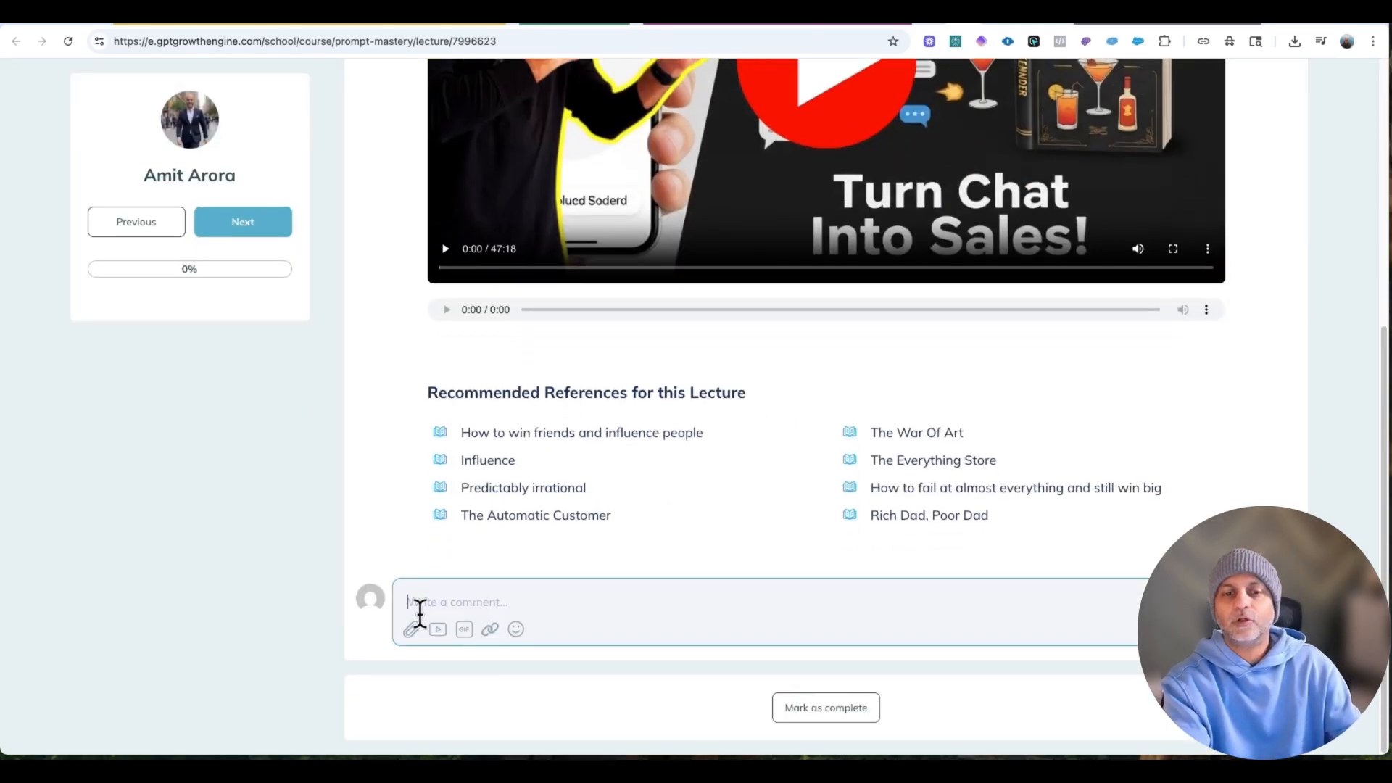
Return to the course curriculum and check the settings of the lecture The Prompt Structure, closing them without changes.
{"action": "scroll", "coordinate": [605, 673], "scroll_direction": "up", "scroll_amount": 3}
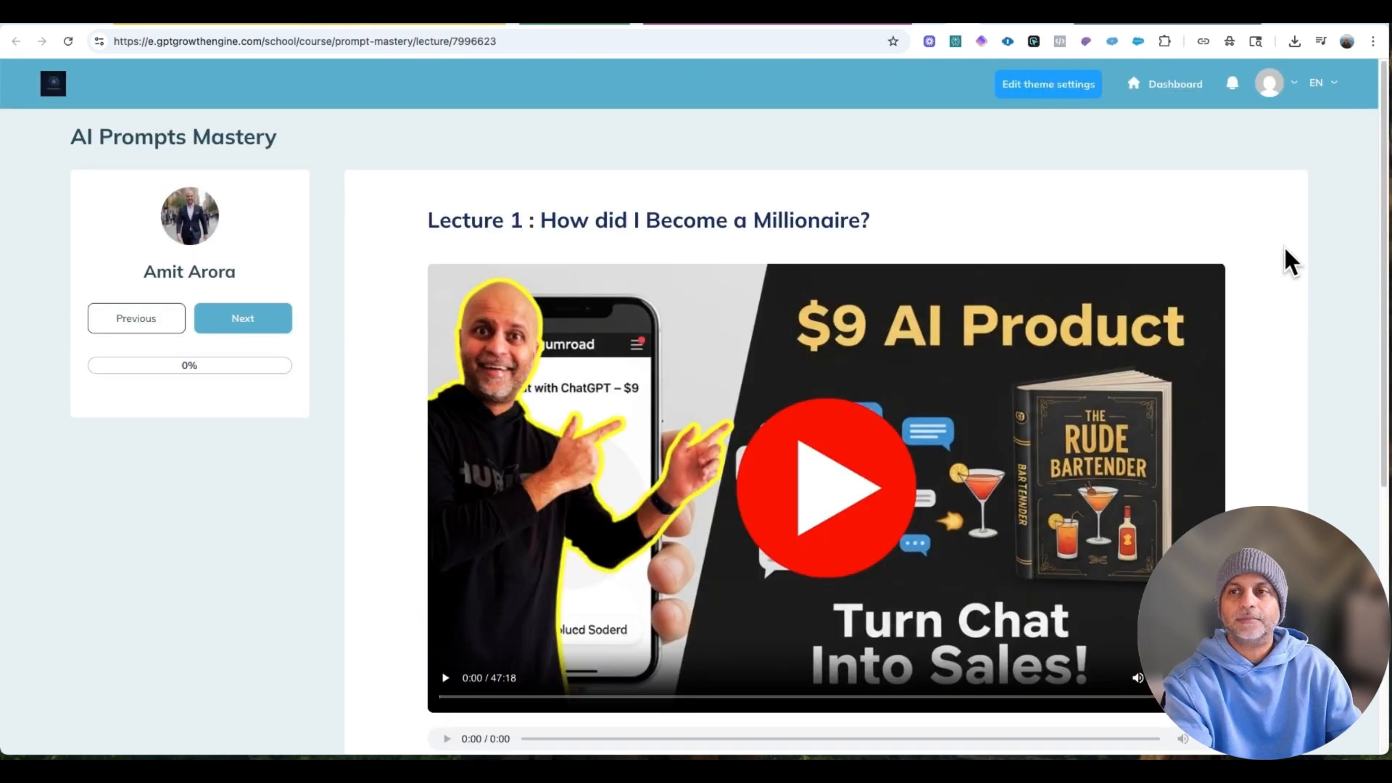
{"action": "left_click", "coordinate": [936, 26]}
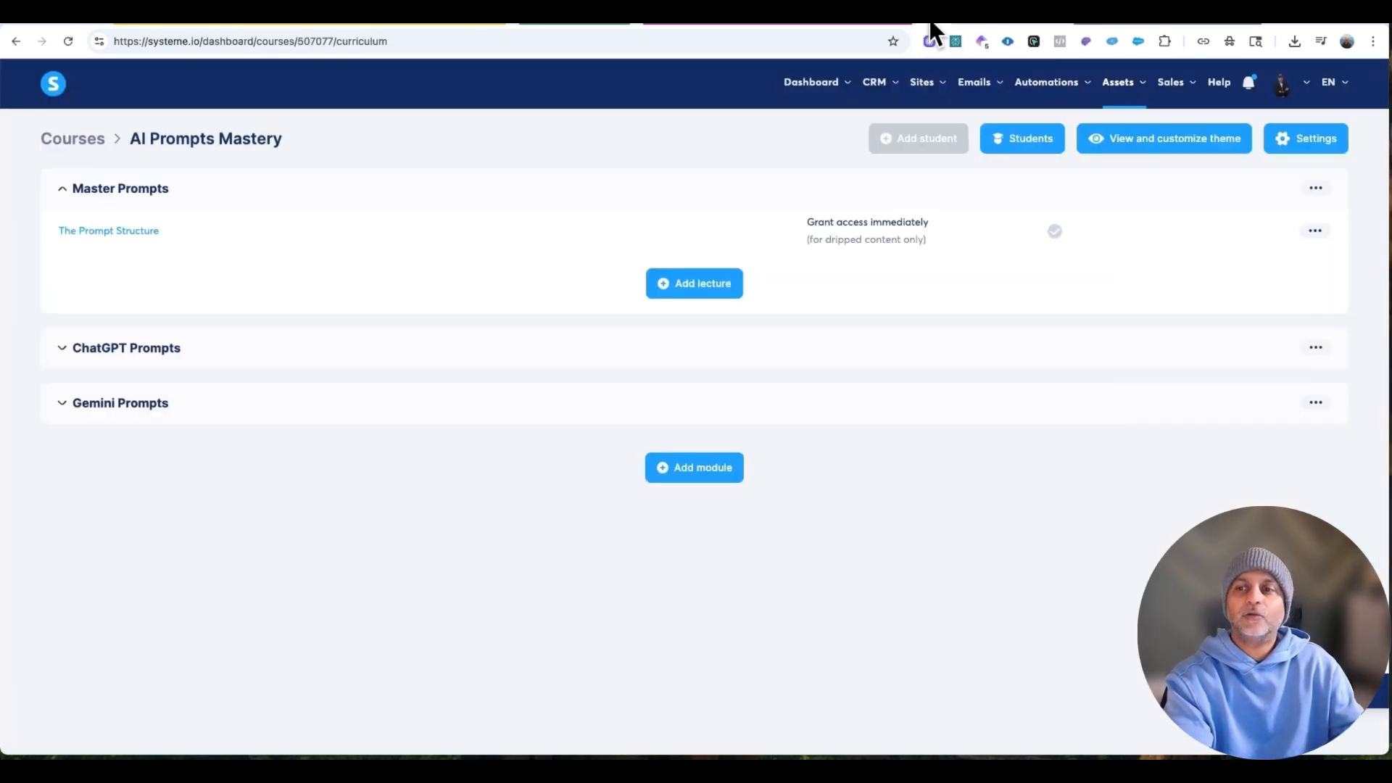
{"action": "left_click", "coordinate": [1314, 230]}
{"action": "left_click", "coordinate": [1223, 328]}
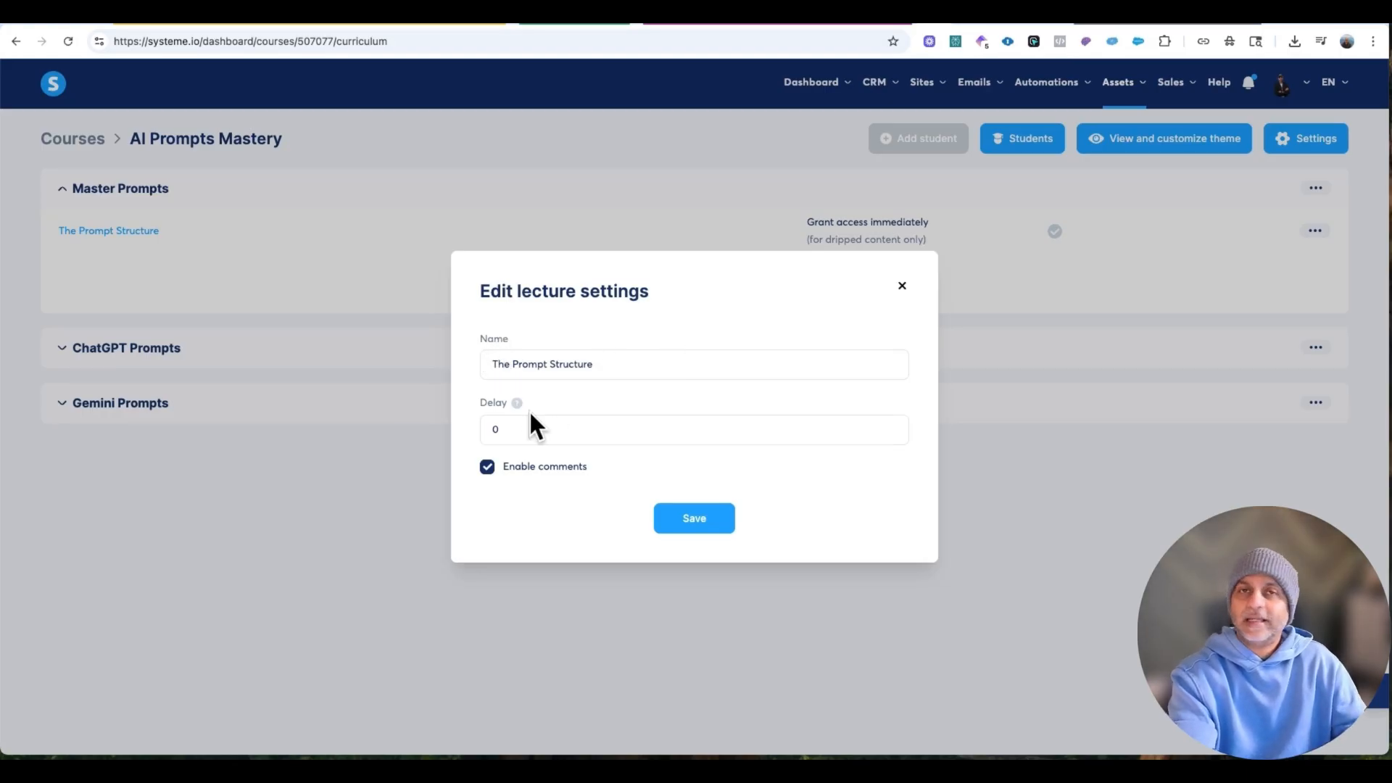
{"action": "left_click", "coordinate": [902, 287]}
Activate the lectures The Prompt Structure in Master Prompts and The Meta Prompt in ChatGPT Prompts.
{"action": "left_click", "coordinate": [1315, 232]}
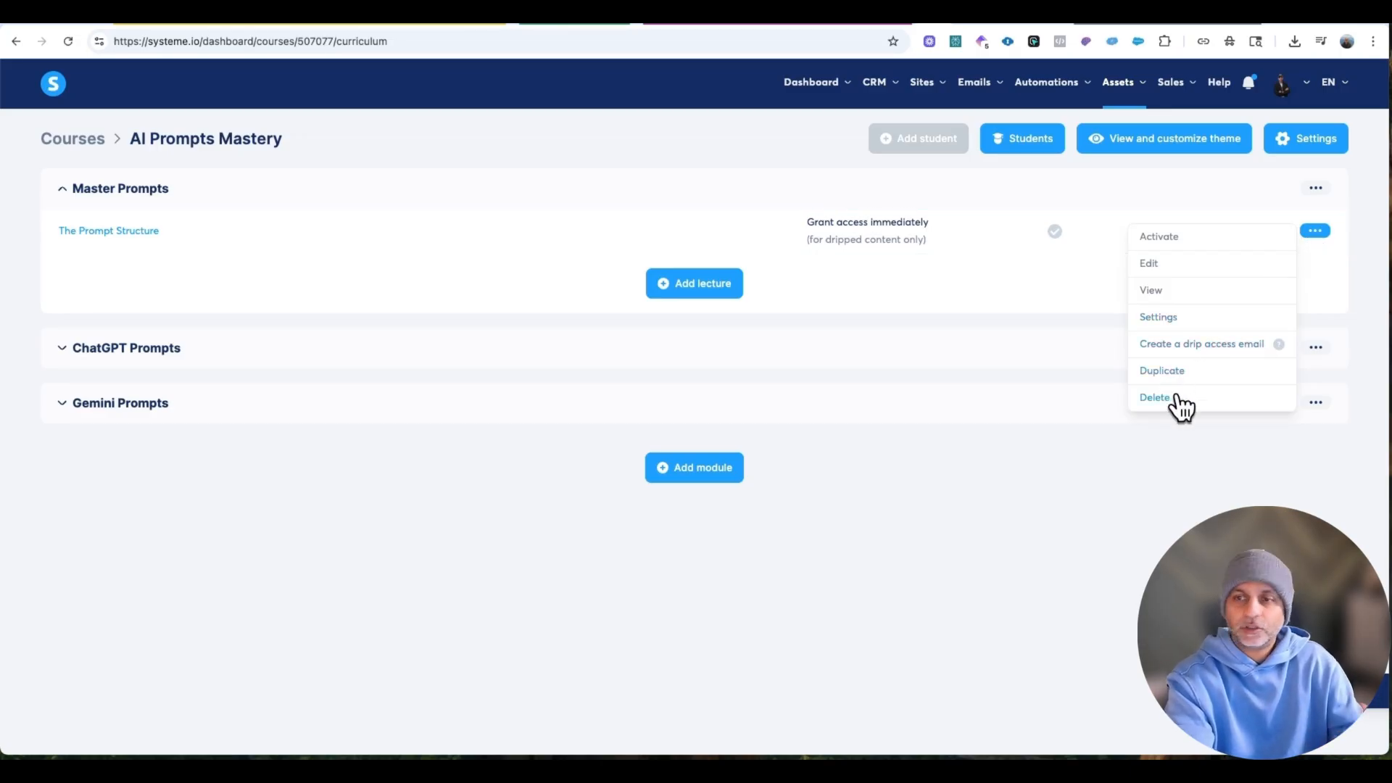
{"action": "left_click", "coordinate": [1174, 238]}
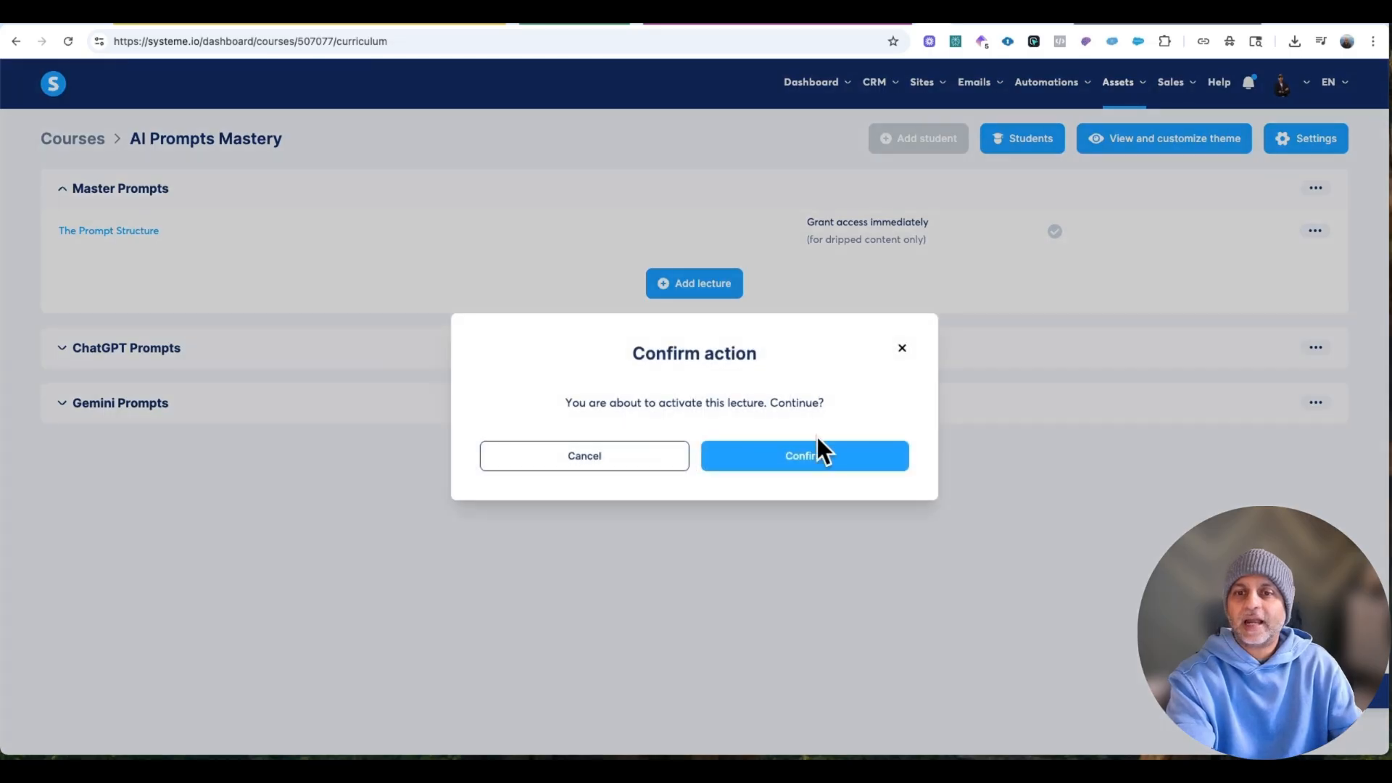
{"action": "left_click", "coordinate": [812, 457]}
{"action": "left_click", "coordinate": [1326, 349]}
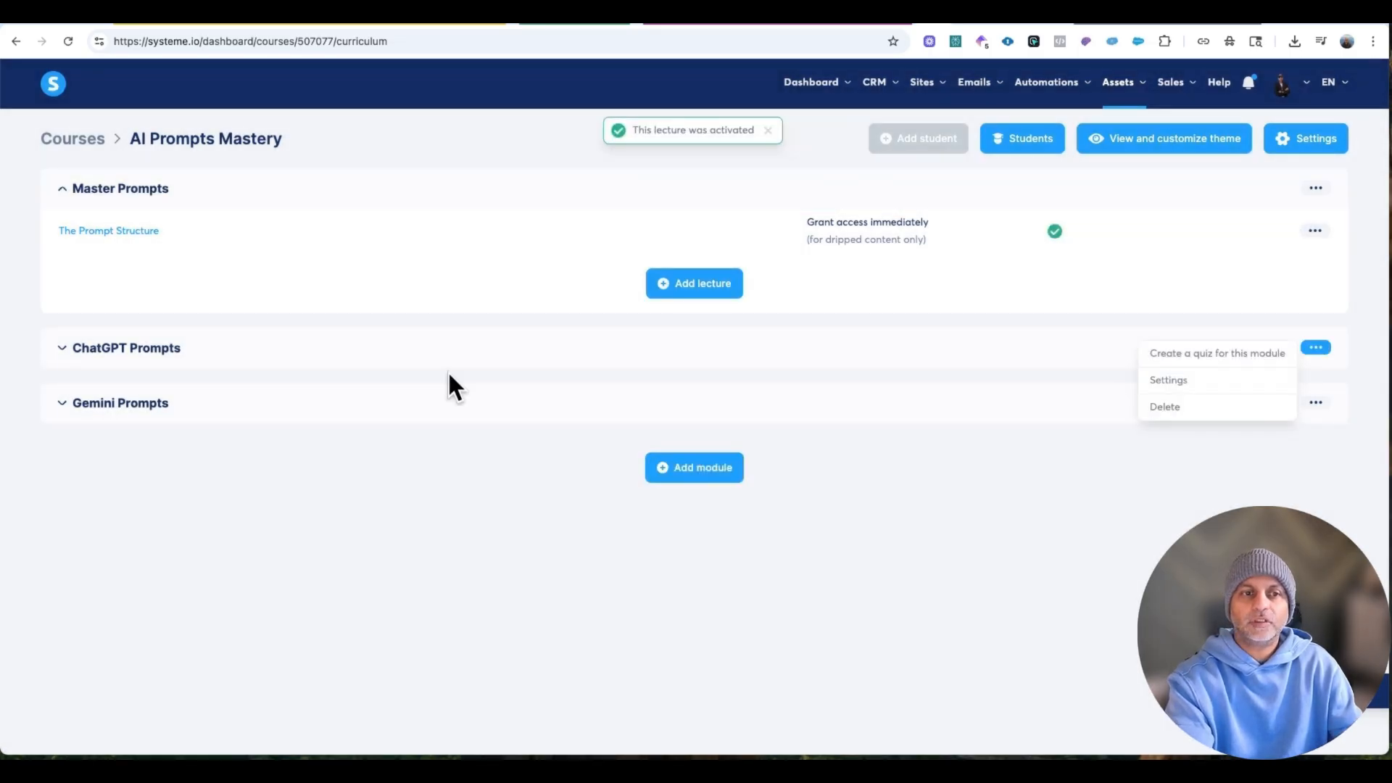
{"action": "left_click", "coordinate": [447, 371]}
{"action": "left_click", "coordinate": [169, 349]}
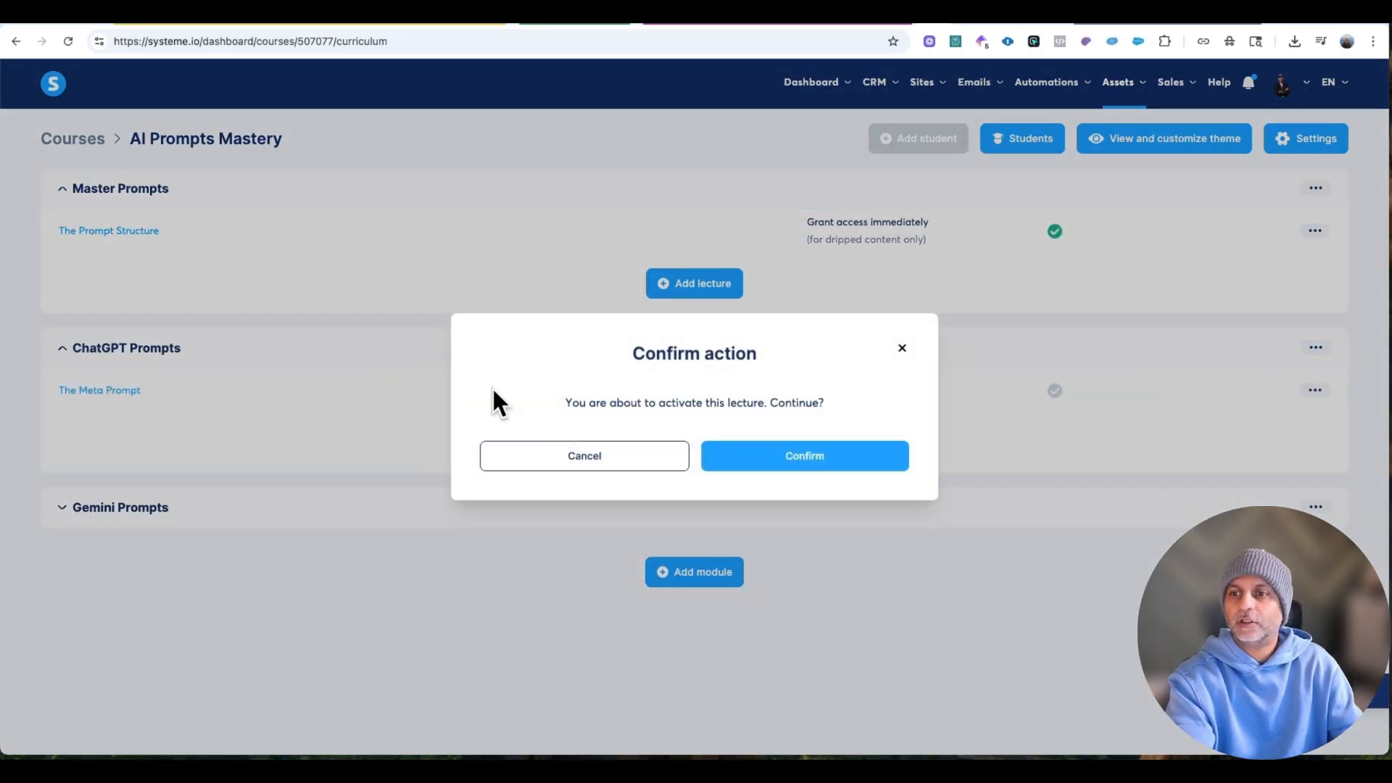
{"action": "left_click", "coordinate": [855, 464]}
Activate the lecture The Negative Prompt in the Gemini Prompts module.
{"action": "left_click", "coordinate": [155, 515]}
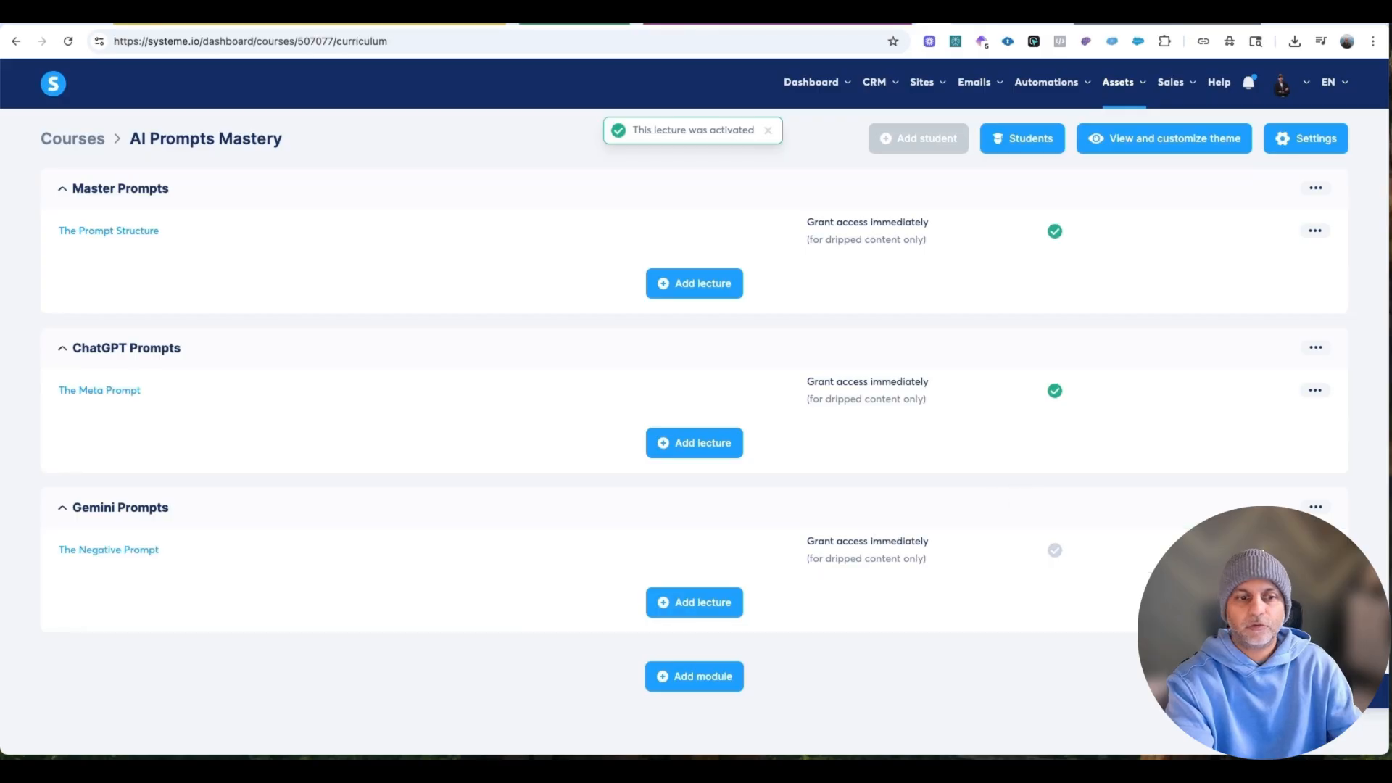
{"action": "left_click", "coordinate": [1315, 550]}
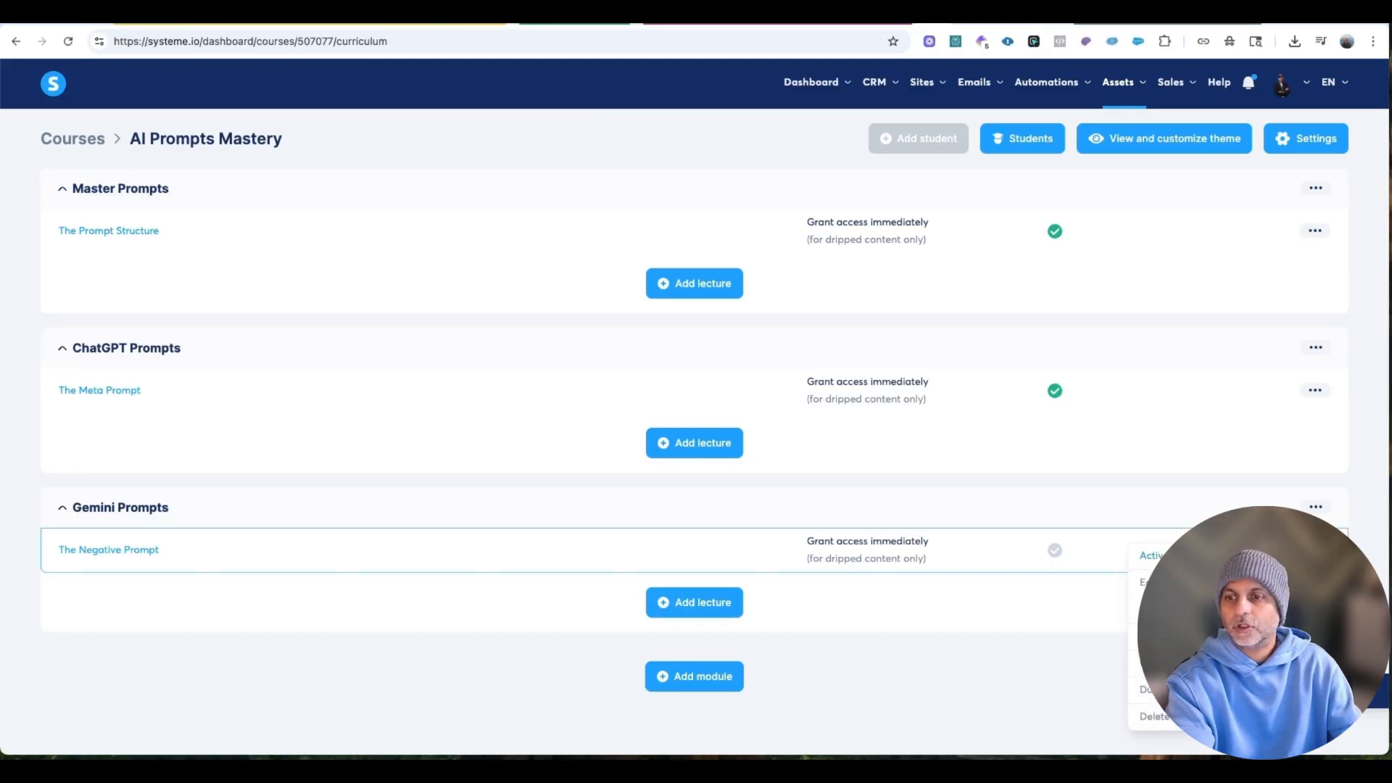
{"action": "left_click", "coordinate": [1153, 555]}
{"action": "left_click", "coordinate": [820, 457]}
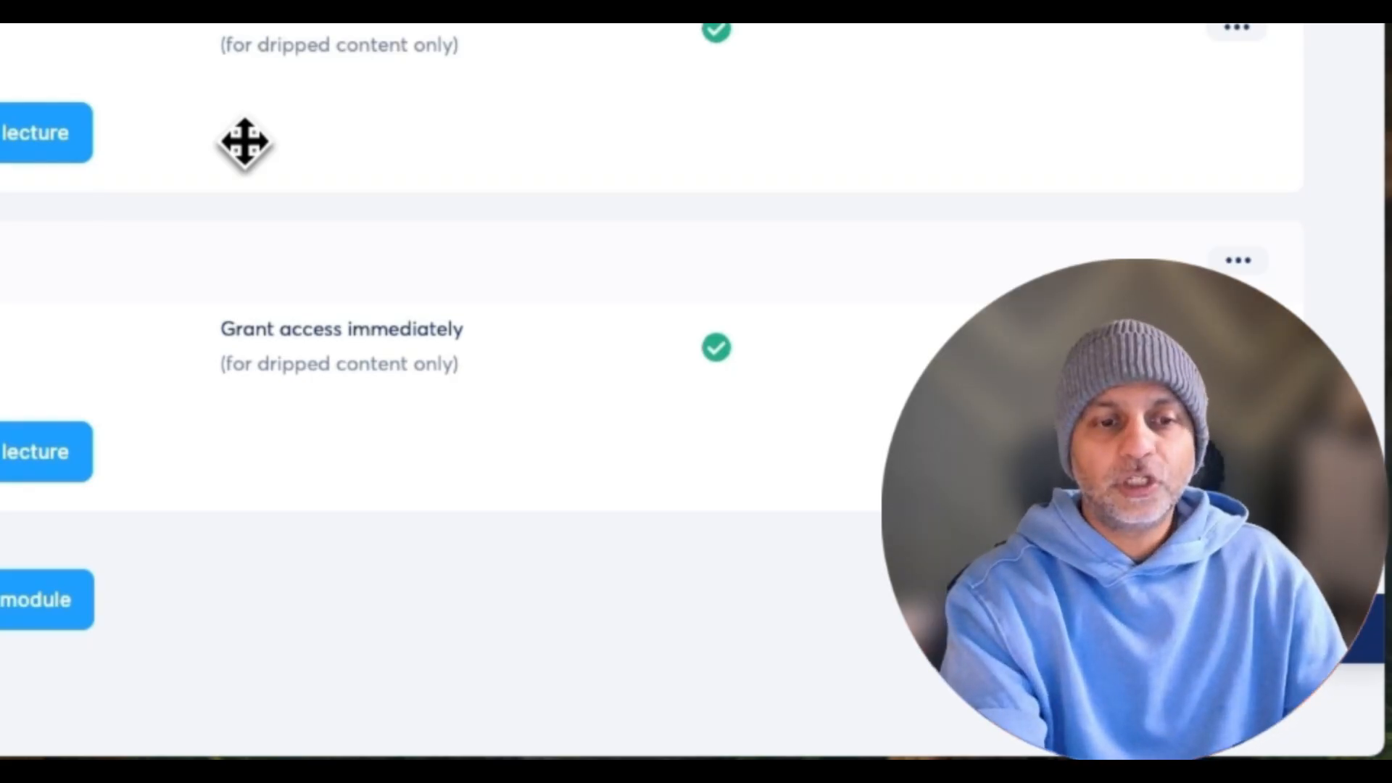
Create a quiz for the Gemini Prompts module and add the question This is a quiz question.
{"action": "left_click", "coordinate": [1238, 260]}
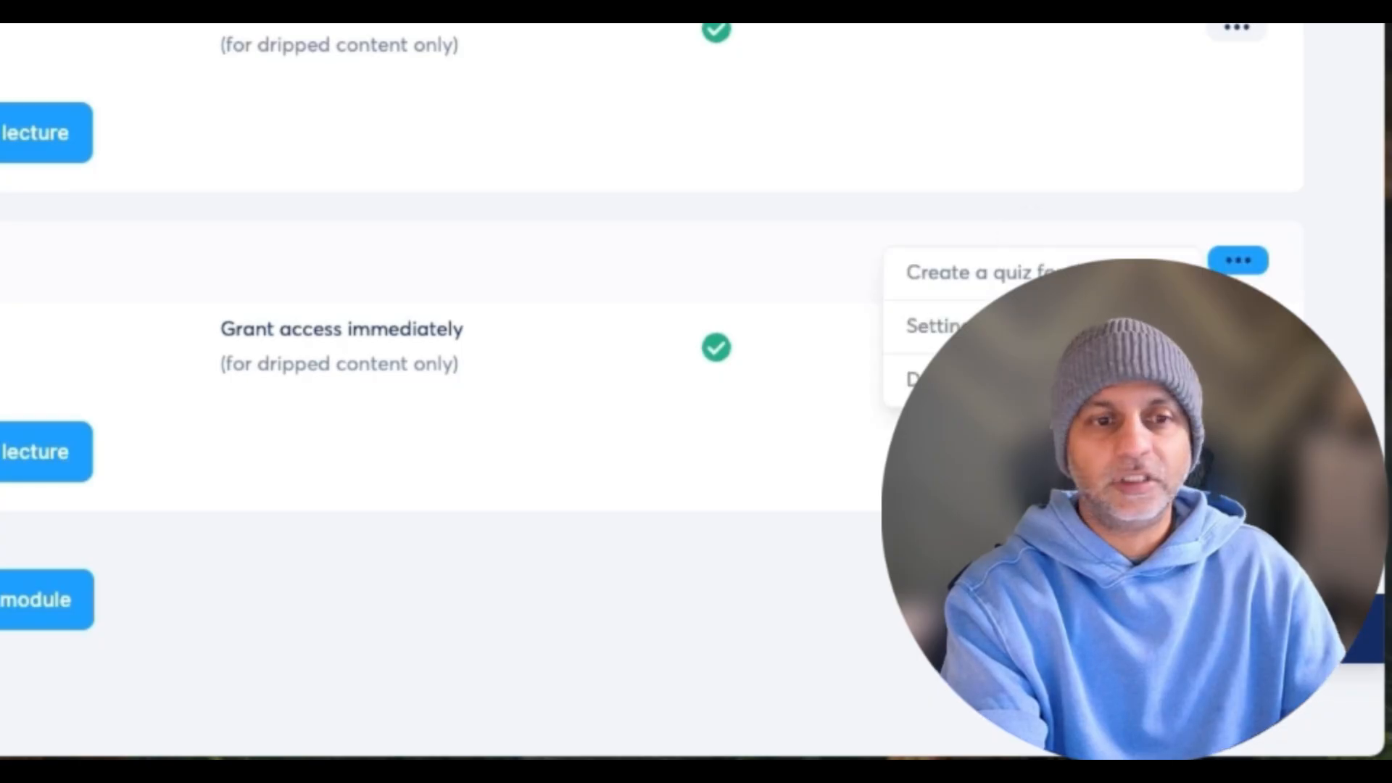
{"action": "left_click", "coordinate": [1233, 260]}
{"action": "left_click", "coordinate": [1236, 259]}
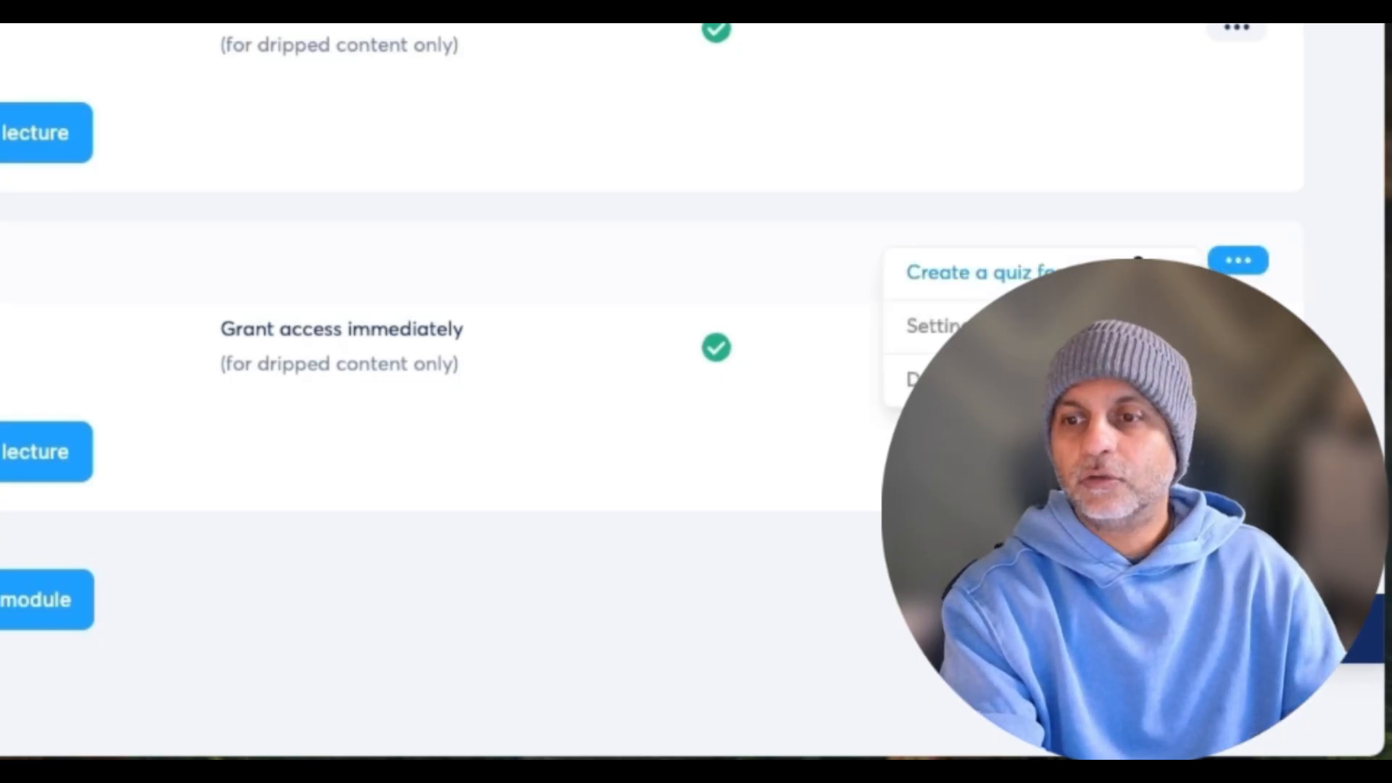
{"action": "left_click", "coordinate": [1236, 260]}
{"action": "left_click", "coordinate": [1238, 261]}
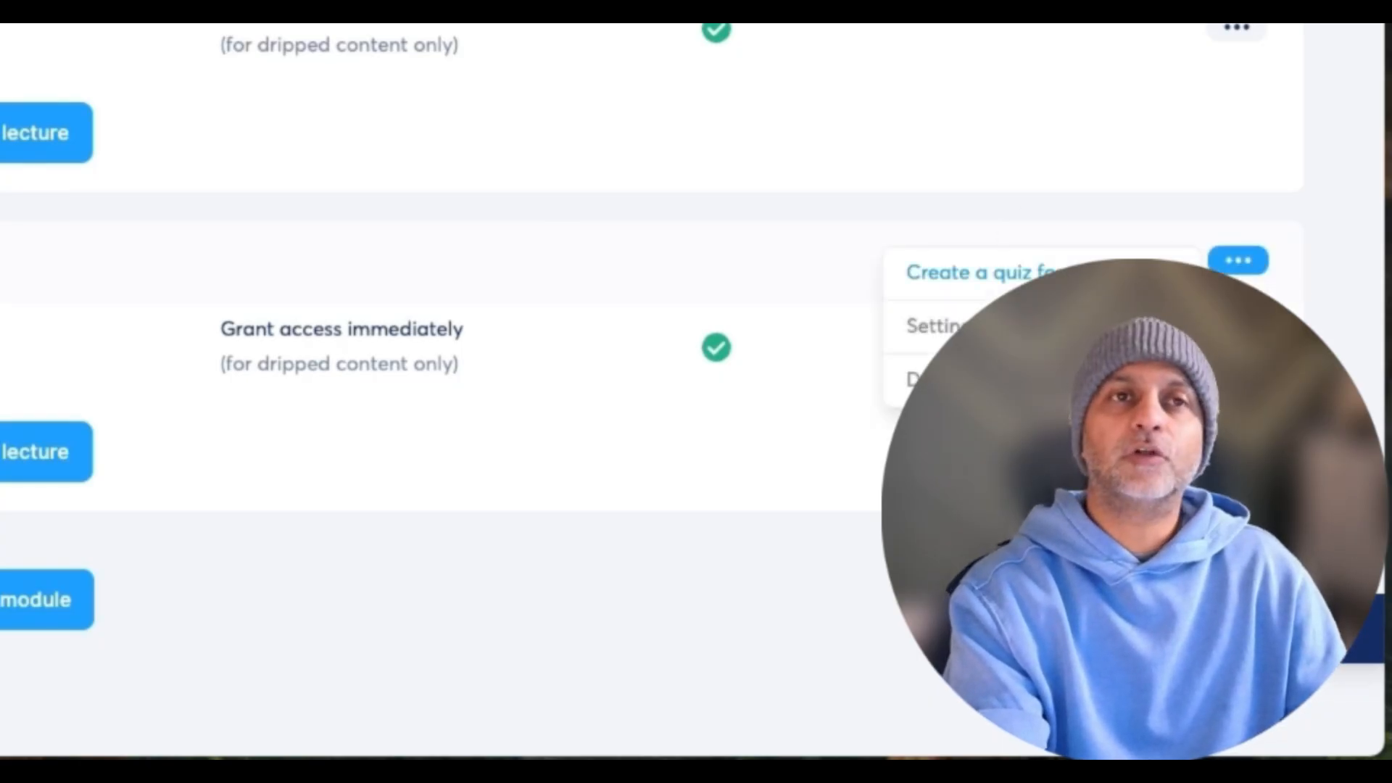
{"action": "left_click", "coordinate": [933, 325]}
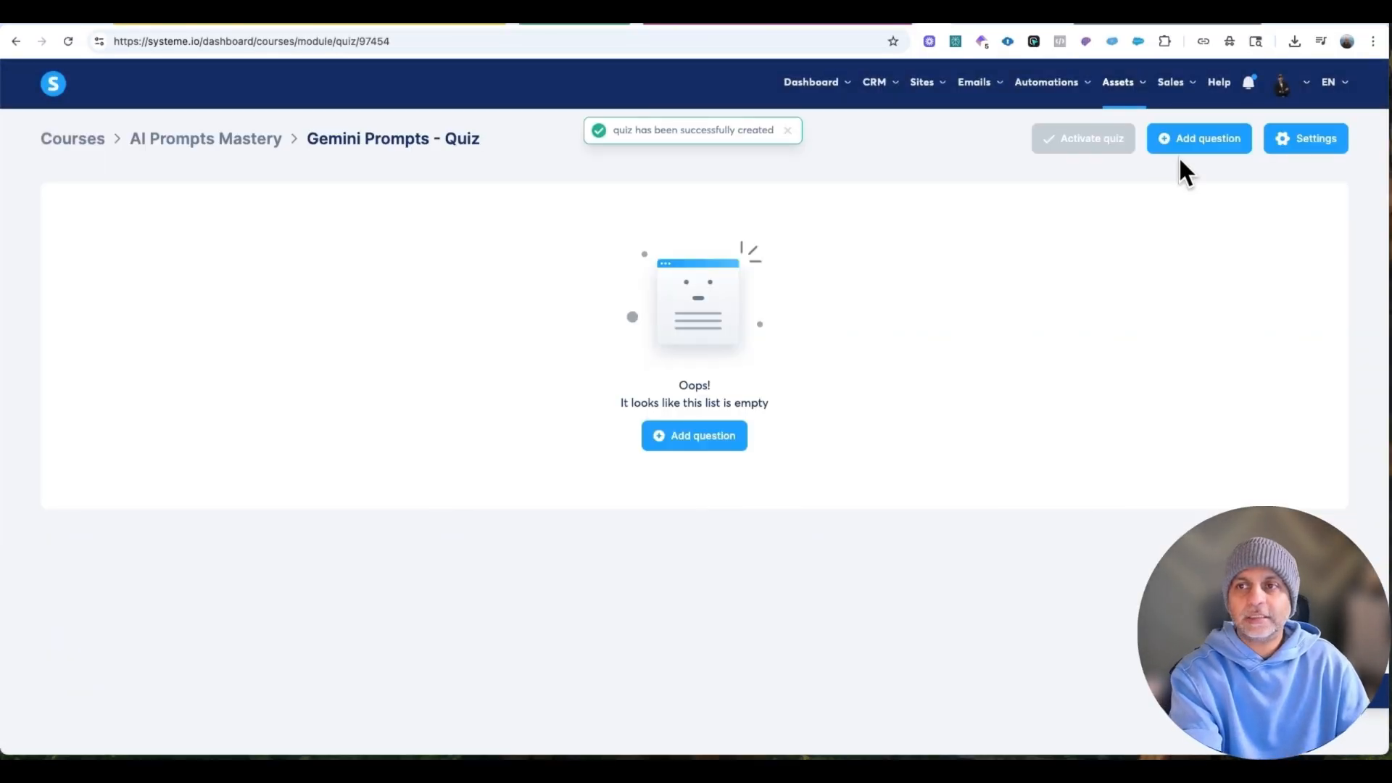
{"action": "left_click", "coordinate": [716, 439]}
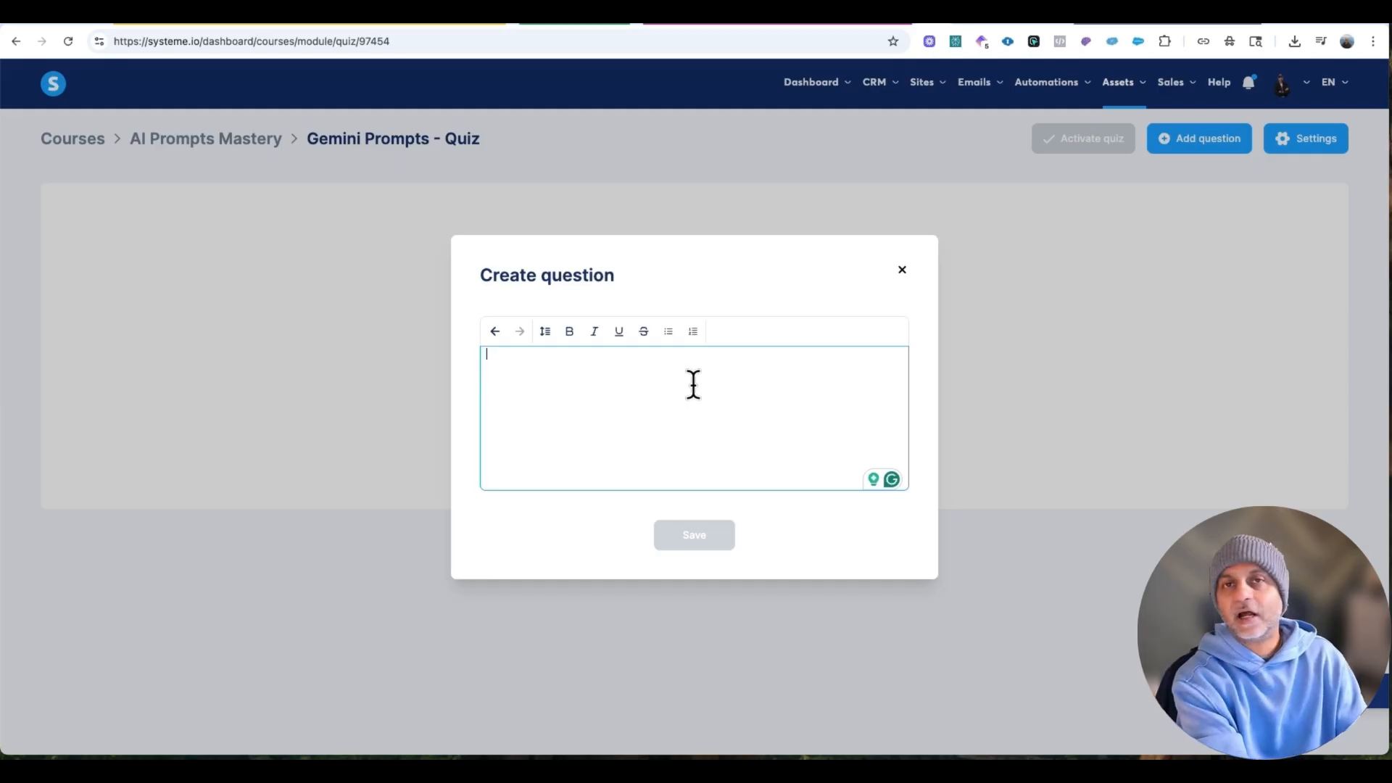
{"action": "type", "text": "This"}
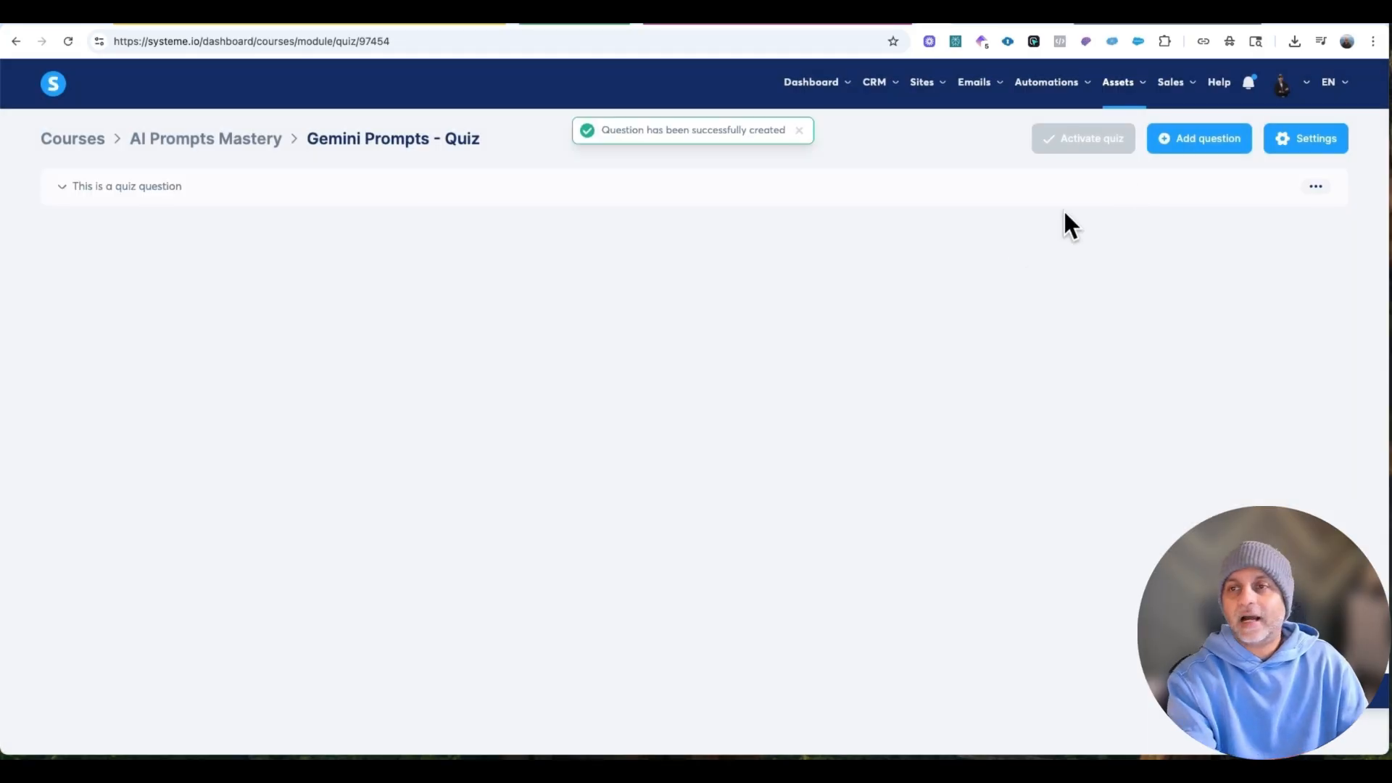
Look at the quiz question's answer area and edit dialog, leaving the question text as it is.
{"action": "left_click", "coordinate": [1316, 187]}
{"action": "left_click", "coordinate": [77, 186]}
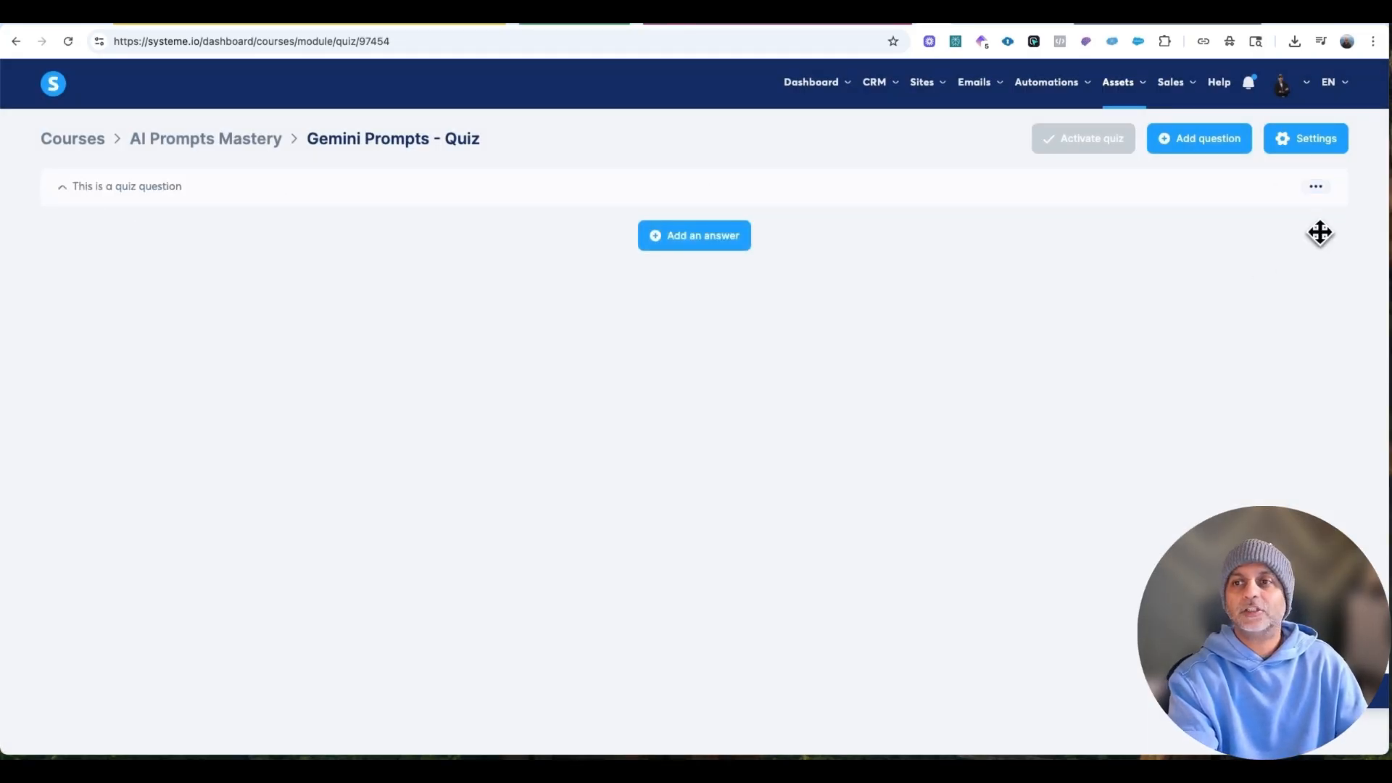
{"action": "left_click", "coordinate": [1315, 187]}
{"action": "left_click", "coordinate": [1254, 194]}
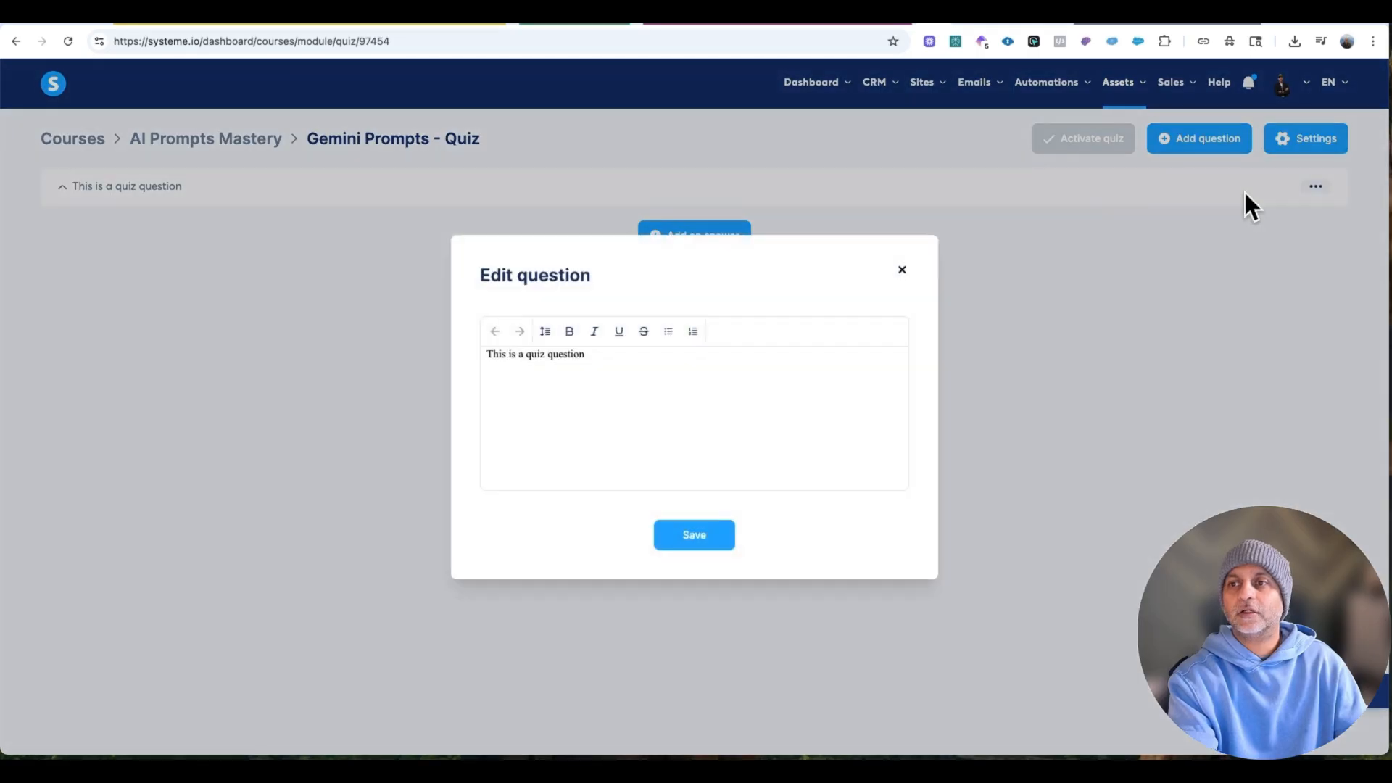
{"action": "left_click", "coordinate": [900, 269]}
{"action": "left_click", "coordinate": [83, 187]}
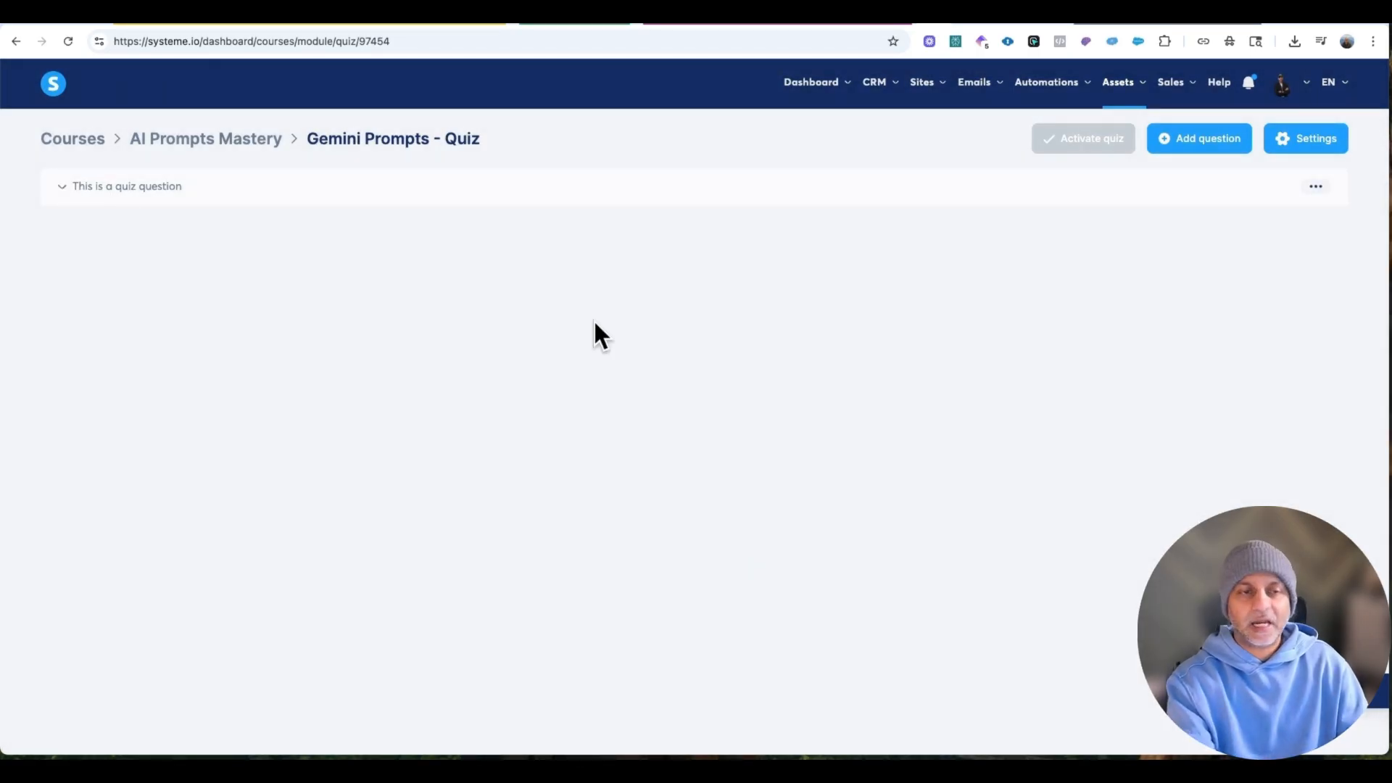
Add the answers Wrong Answer 1, Wrong Answer 2 and Correct Answer to the quiz question, marking Correct Answer as correct.
{"action": "left_click", "coordinate": [60, 187]}
{"action": "left_click", "coordinate": [714, 239]}
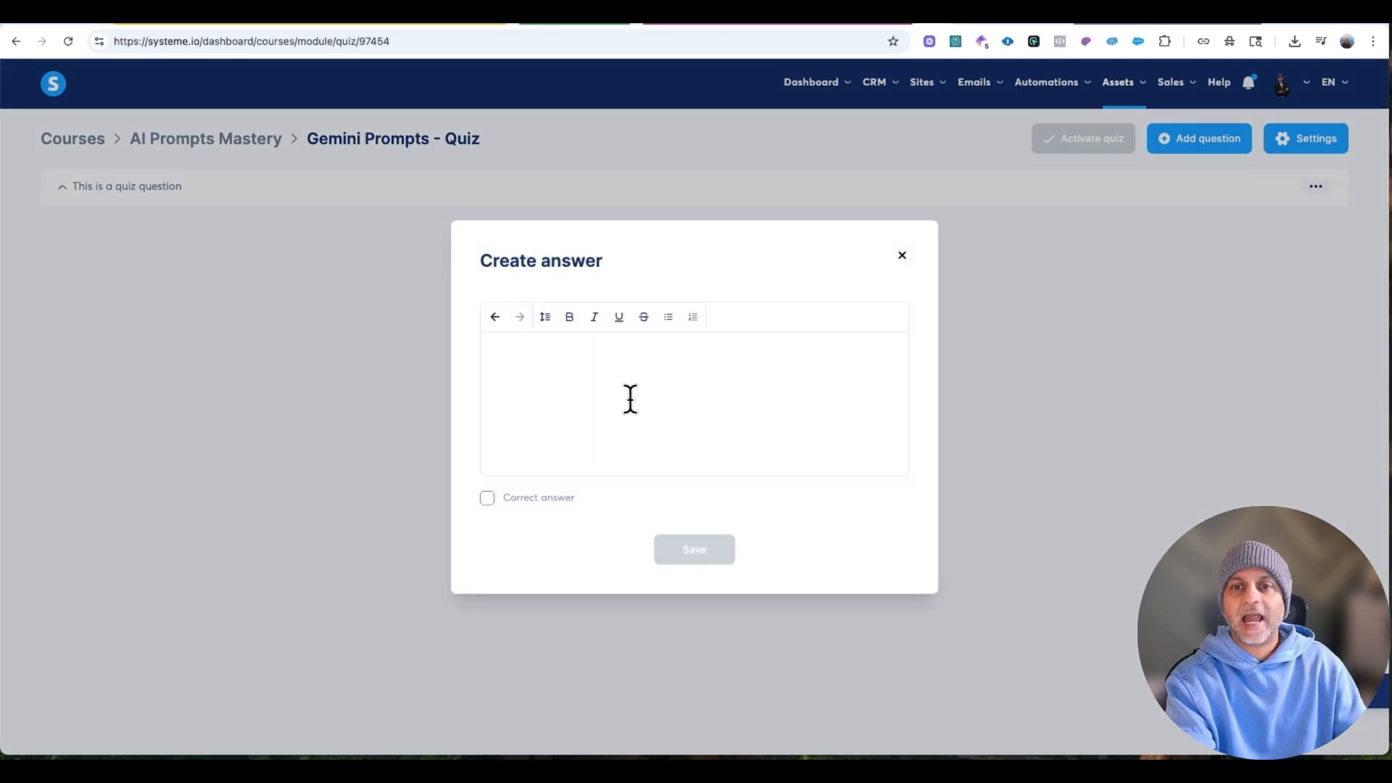
{"action": "left_click", "coordinate": [630, 399]}
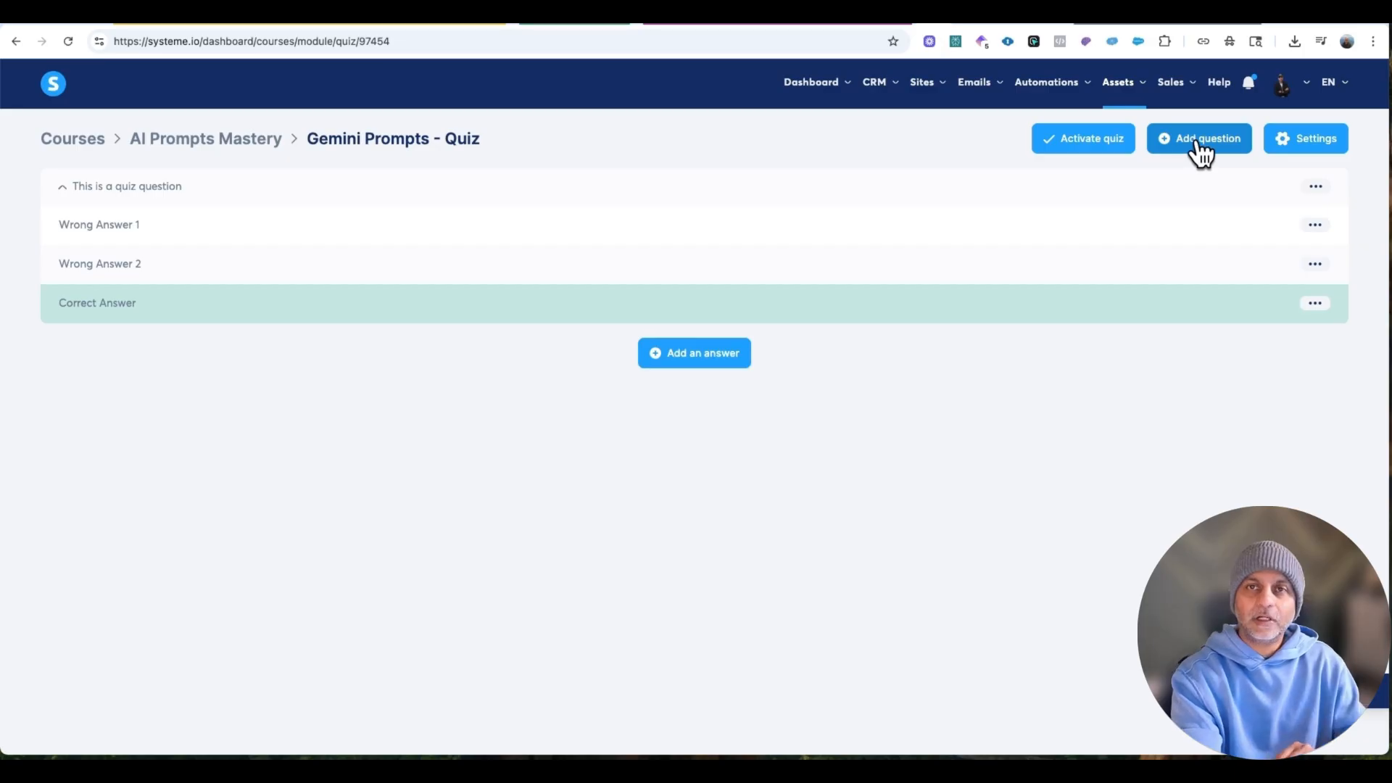
Open the settings of the Gemini Prompts quiz and save them.
{"action": "left_click", "coordinate": [1307, 139]}
{"action": "left_click", "coordinate": [530, 415]}
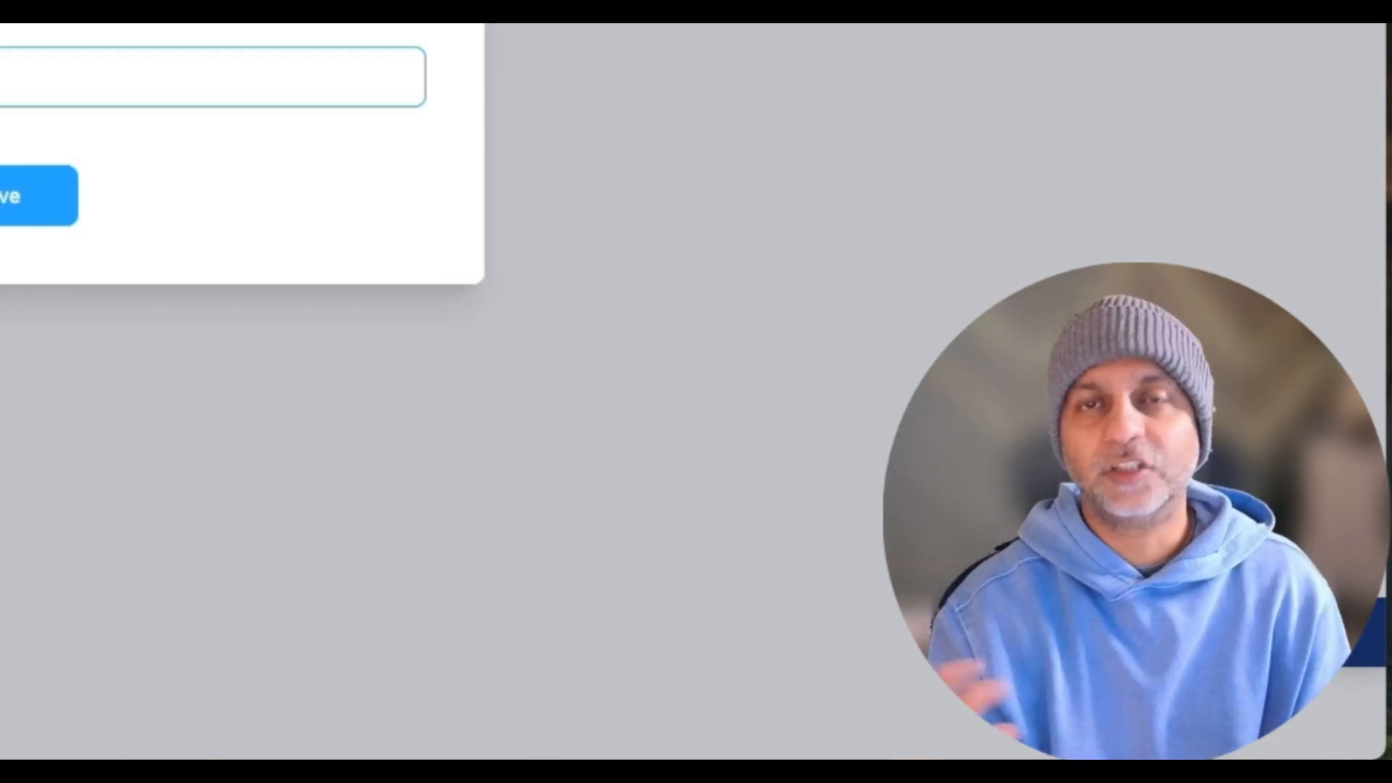
{"action": "left_click", "coordinate": [17, 195]}
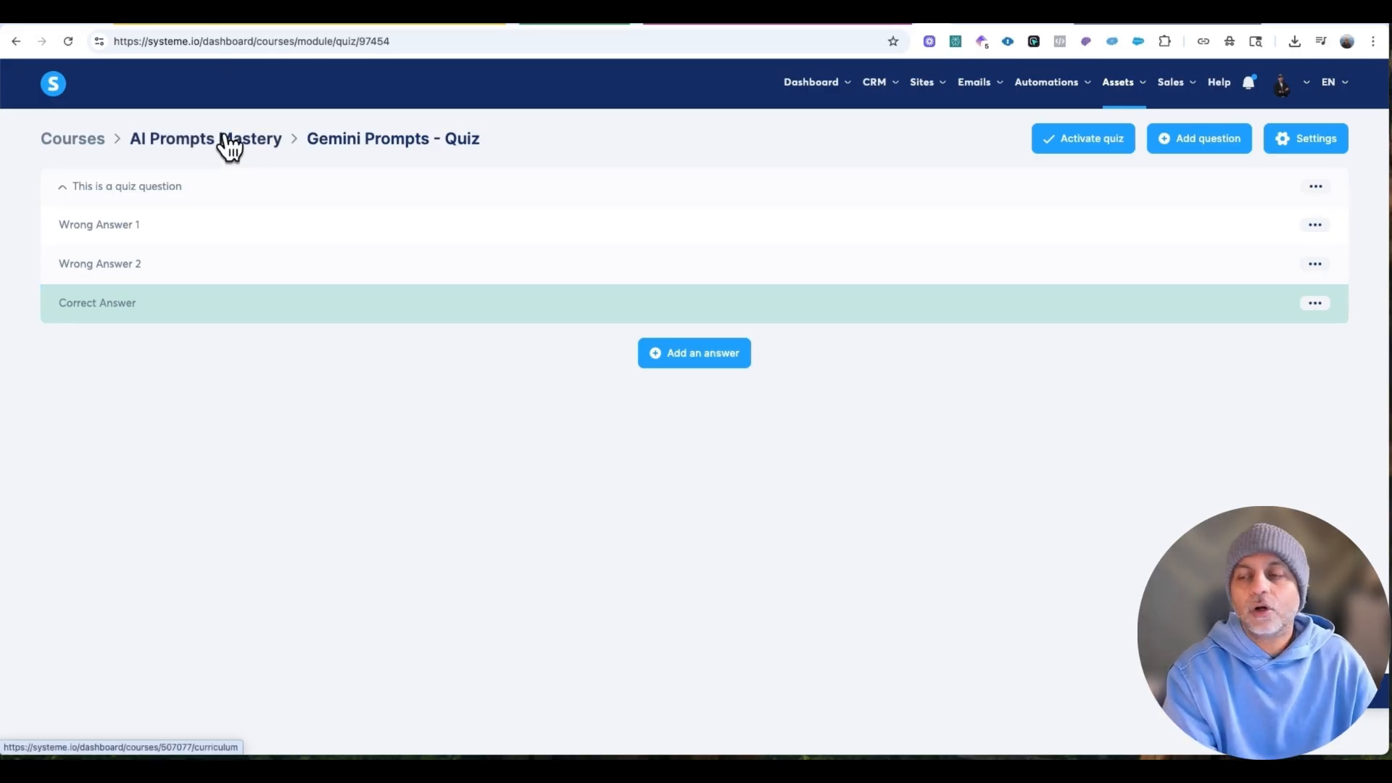
Activate the Gemini Prompts quiz.
{"action": "left_click", "coordinate": [1315, 187]}
{"action": "left_click", "coordinate": [1099, 145]}
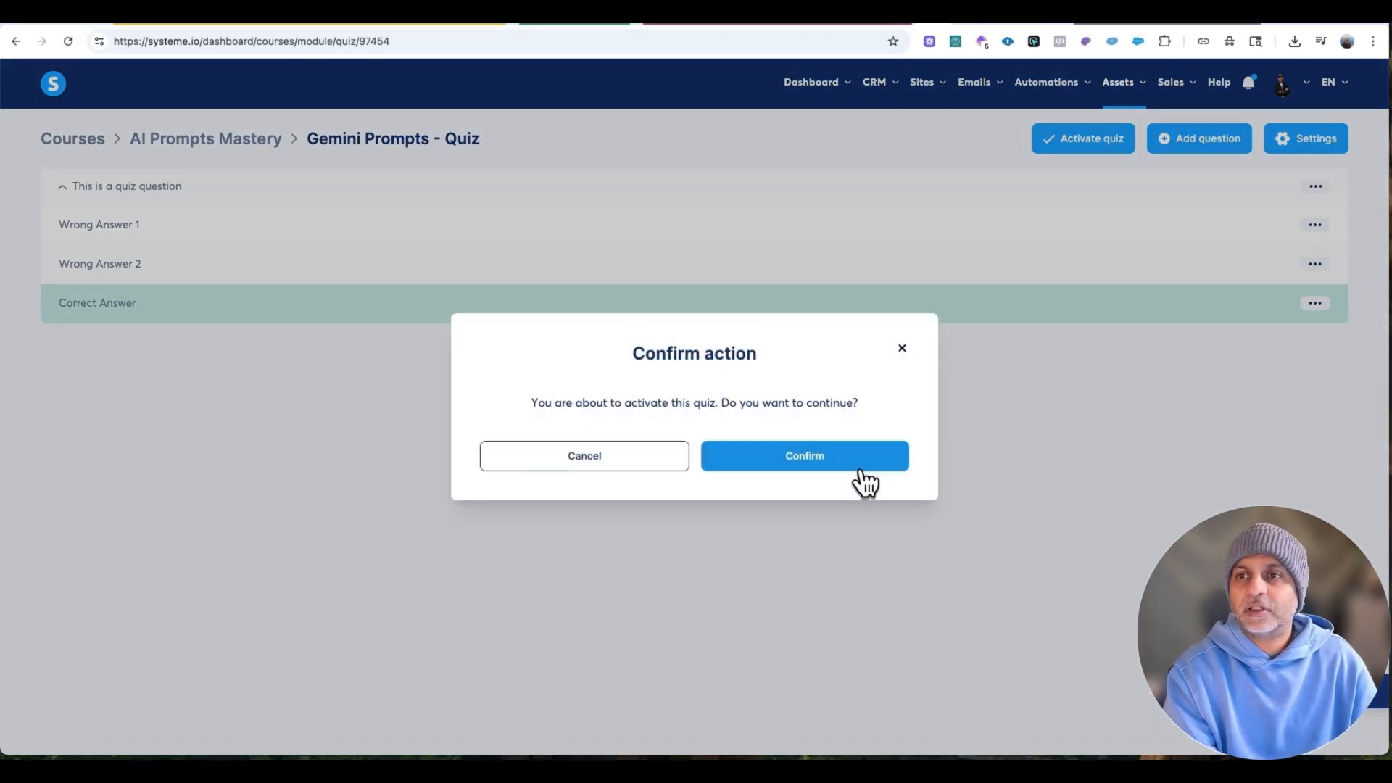
{"action": "left_click", "coordinate": [860, 466]}
Return to the AI Prompts Mastery curriculum and expand its modules to review their lectures and the quiz marker.
{"action": "left_click", "coordinate": [168, 140]}
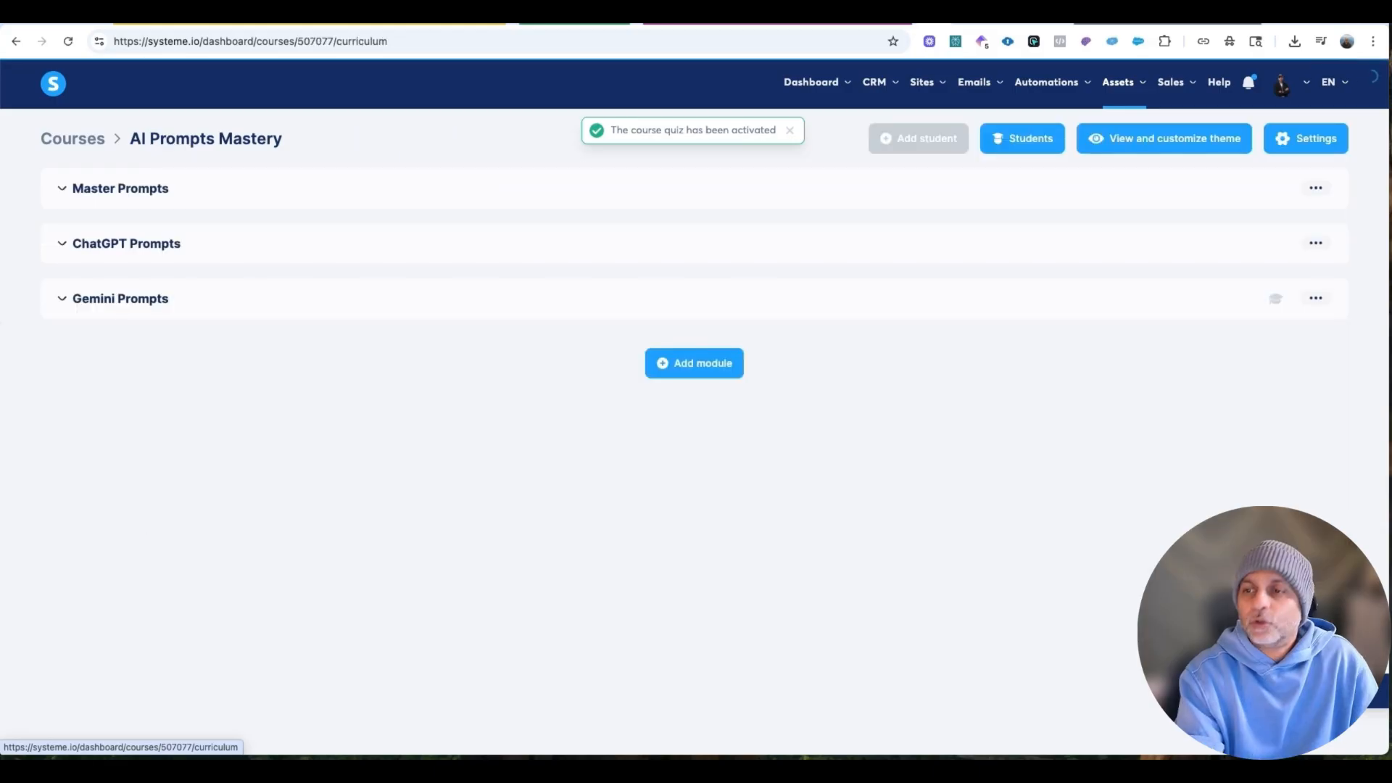
{"action": "left_click", "coordinate": [1277, 305]}
{"action": "mouse_move", "coordinate": [1121, 313]}
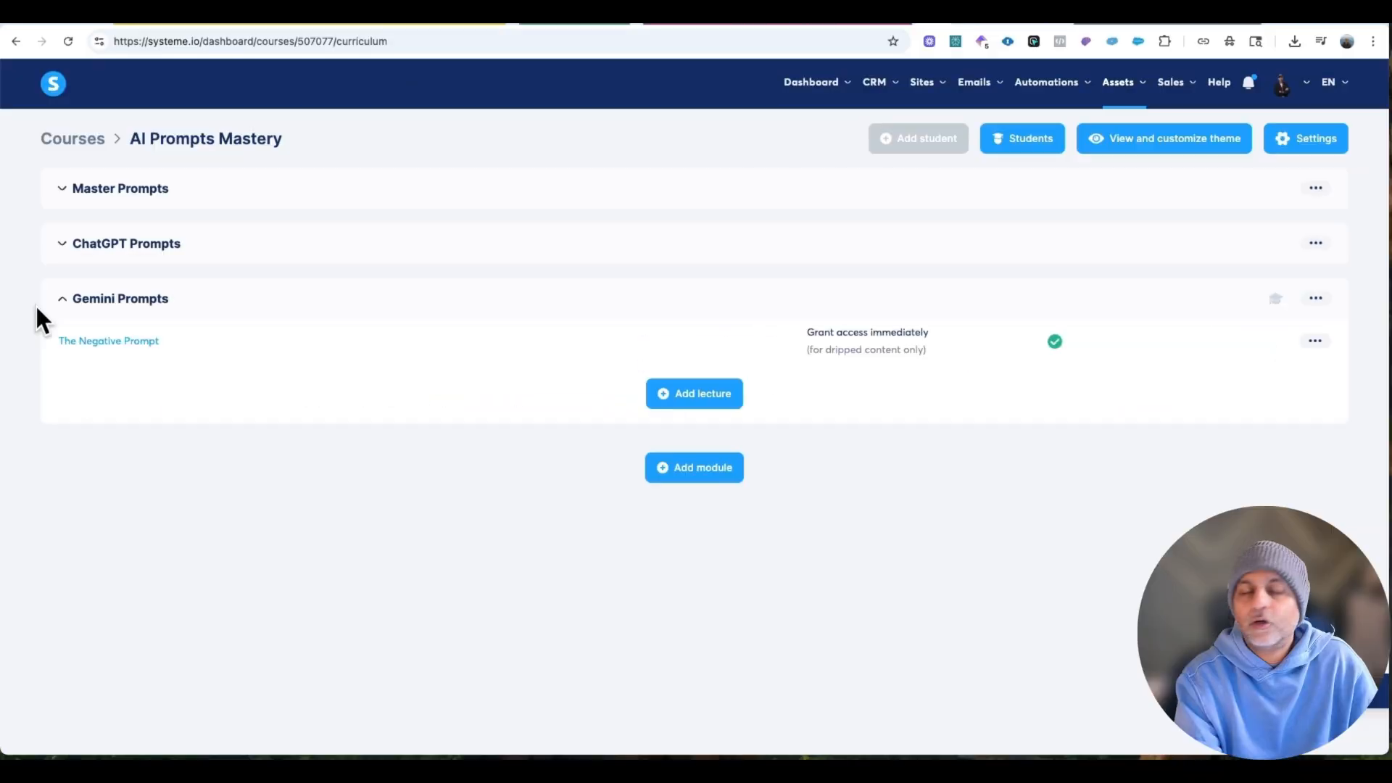
{"action": "left_click", "coordinate": [62, 300]}
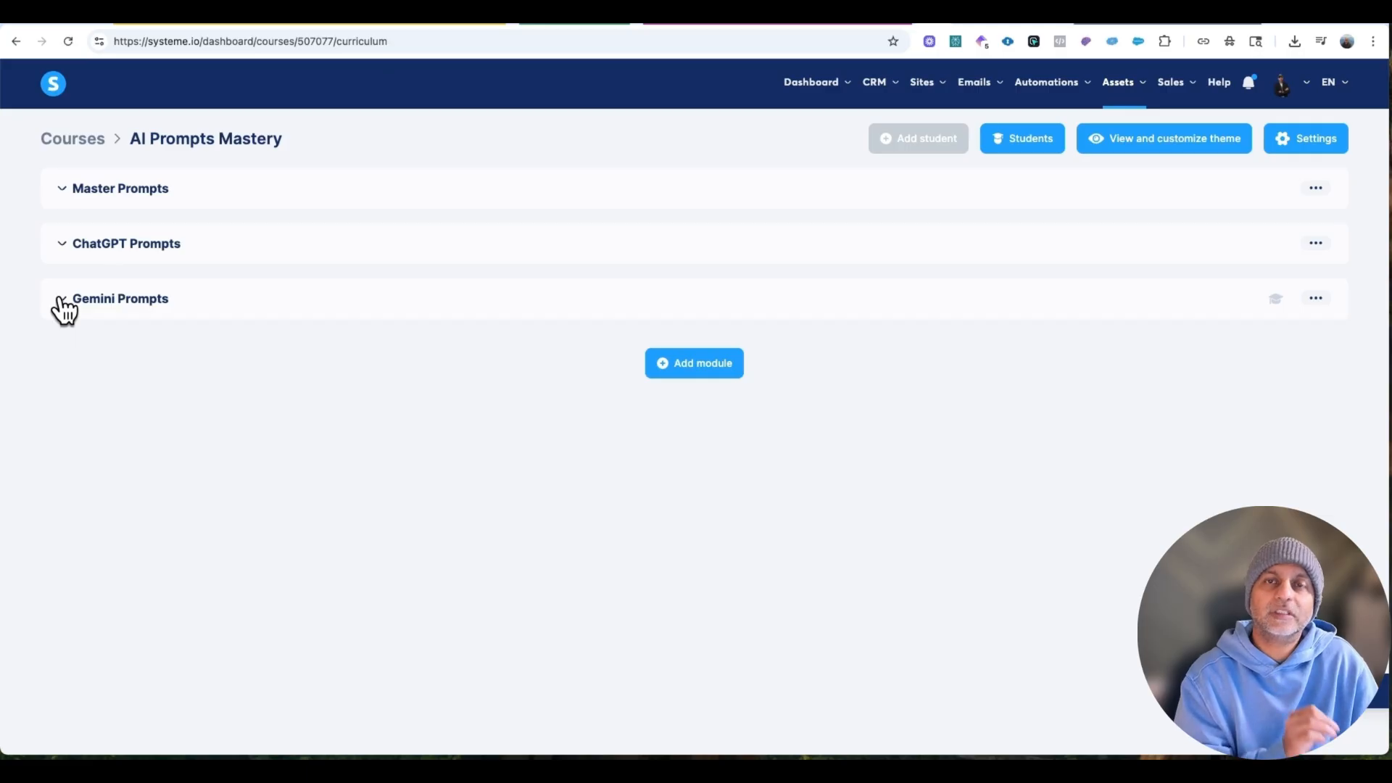
{"action": "left_click", "coordinate": [86, 190]}
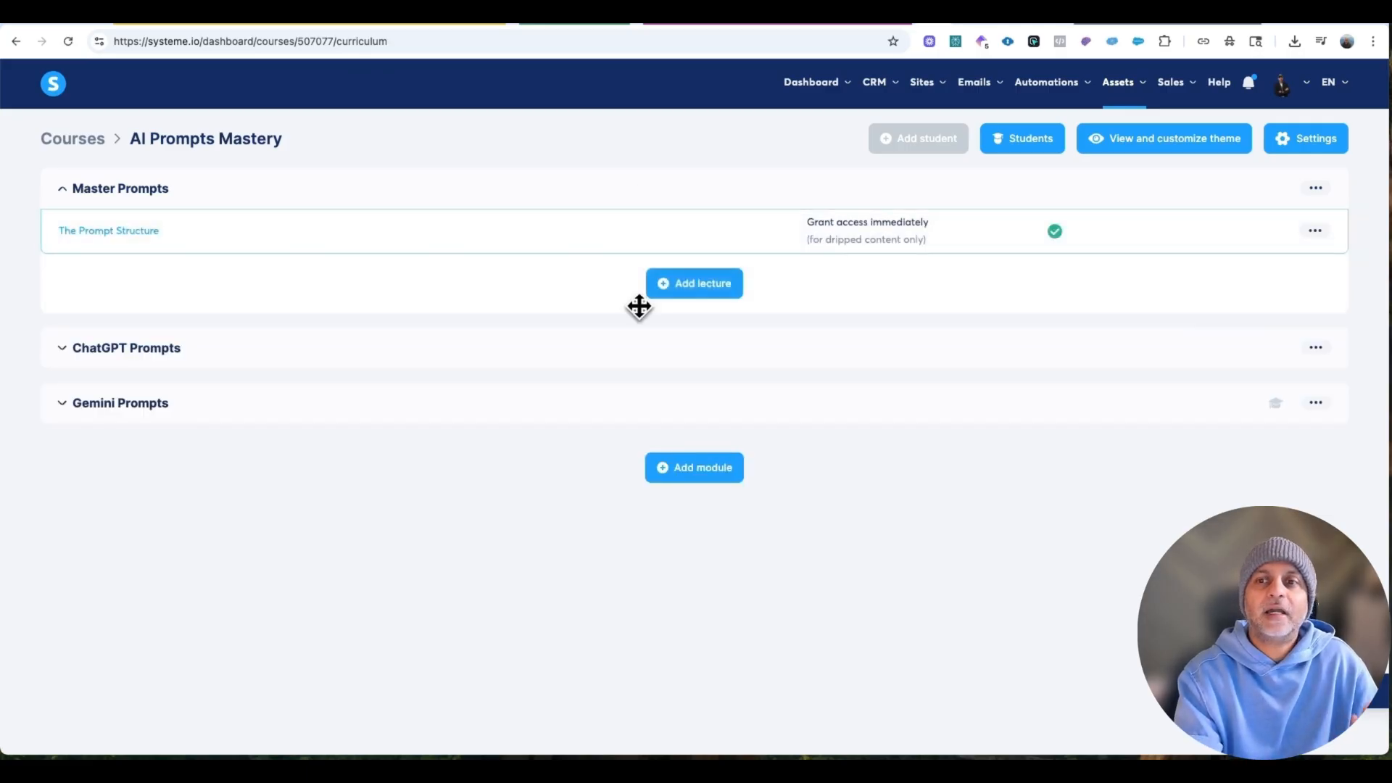
{"action": "left_click", "coordinate": [172, 349]}
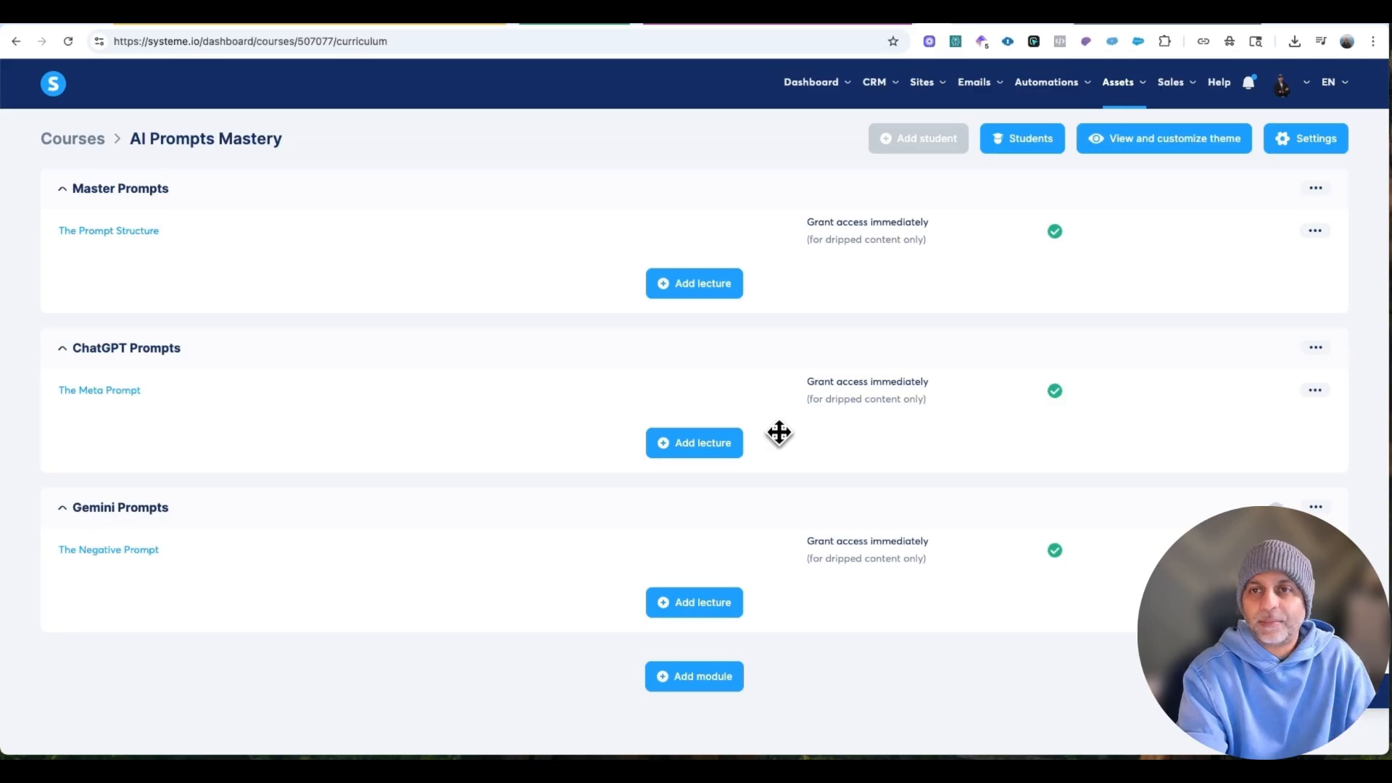
Open the sales funnel AI EDVENTURES Membership and examine the courses and tag bundled as resources in its checkout offer.
{"action": "mouse_move", "coordinate": [897, 82]}
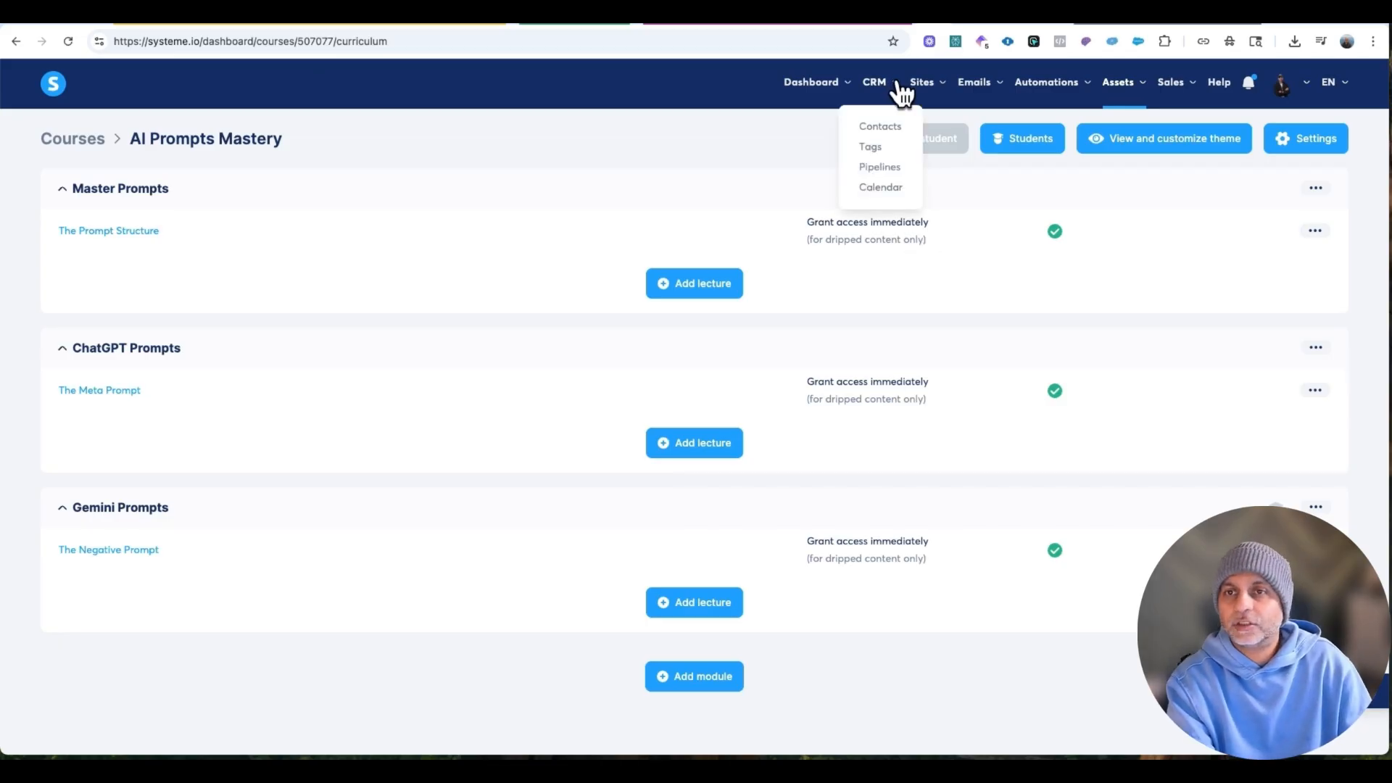
{"action": "left_click", "coordinate": [923, 127]}
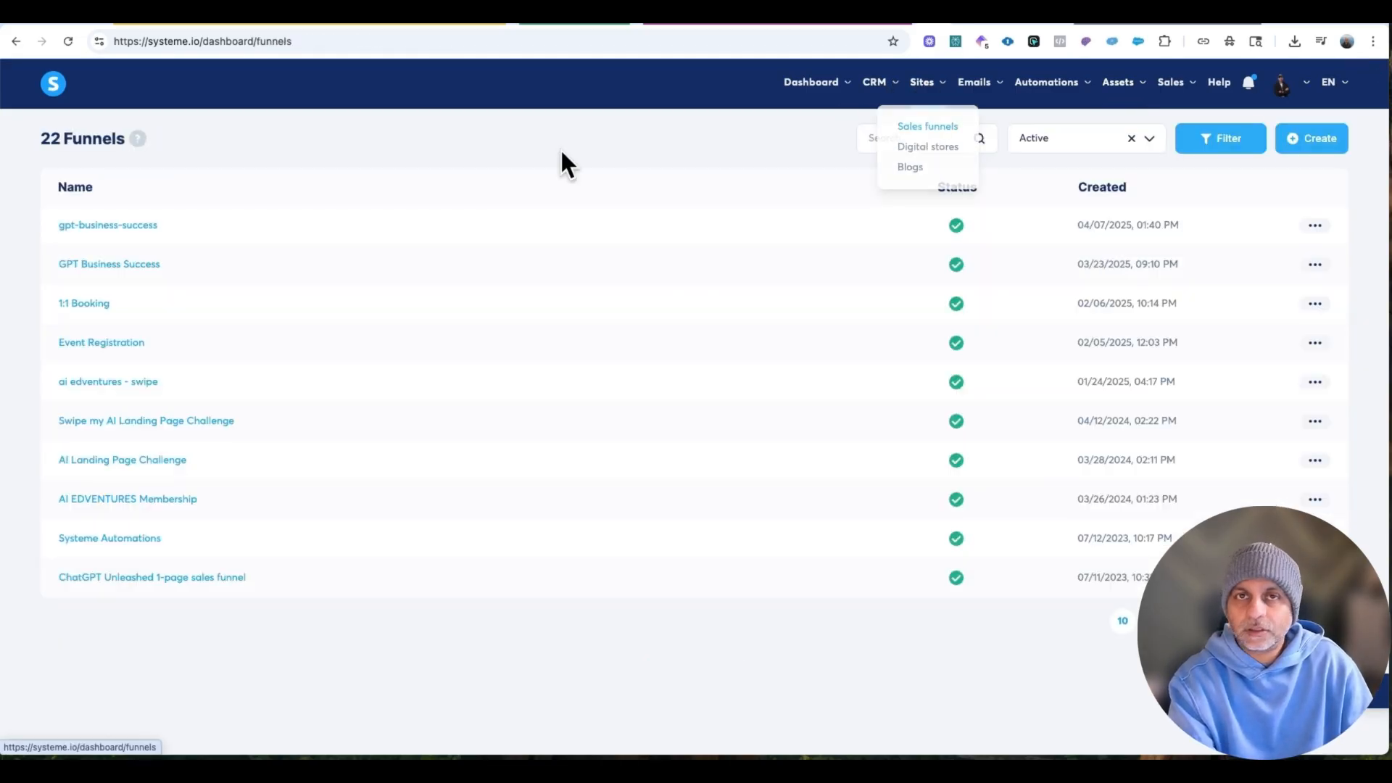
{"action": "left_click", "coordinate": [144, 501]}
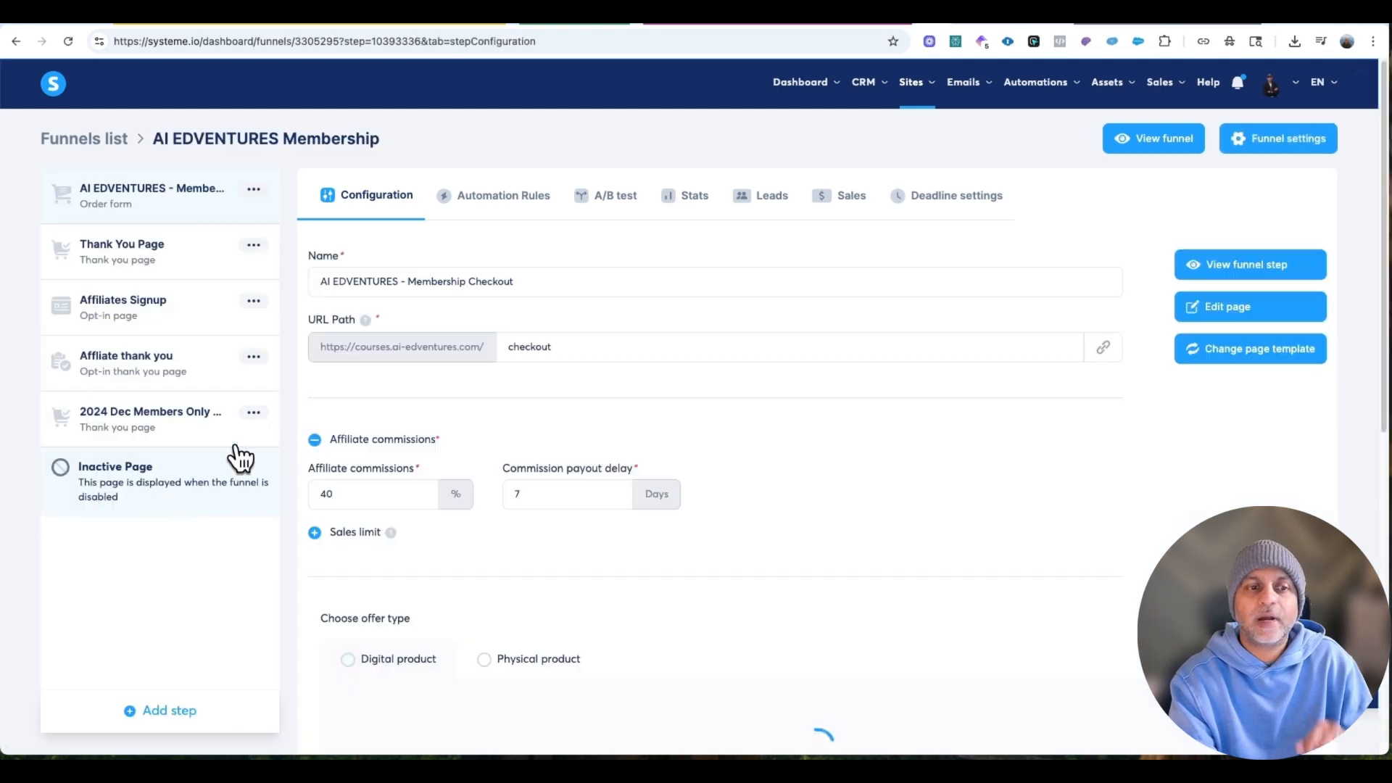
{"action": "scroll", "coordinate": [833, 377], "scroll_direction": "down", "scroll_amount": 6}
{"action": "scroll", "coordinate": [865, 397], "scroll_direction": "down", "scroll_amount": 2}
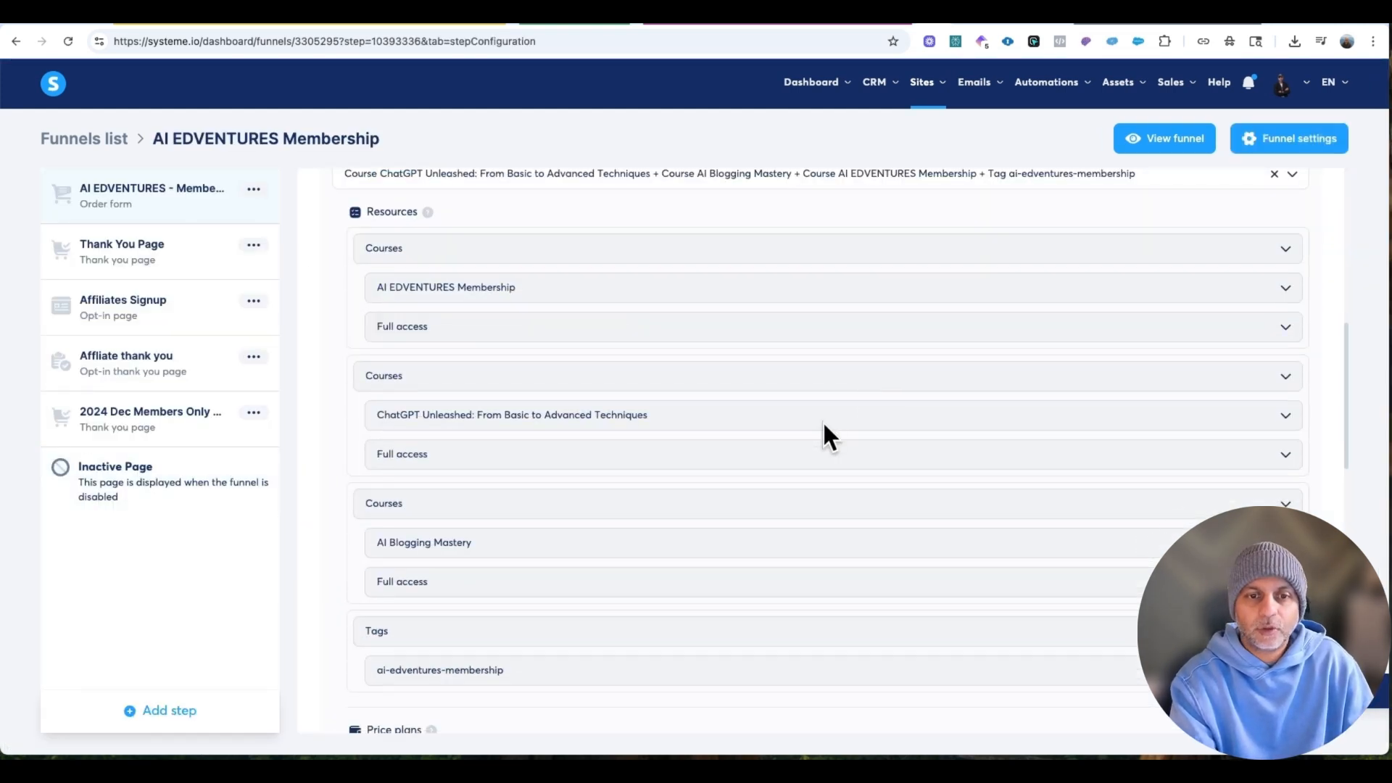
{"action": "scroll", "coordinate": [521, 564], "scroll_direction": "down", "scroll_amount": 2}
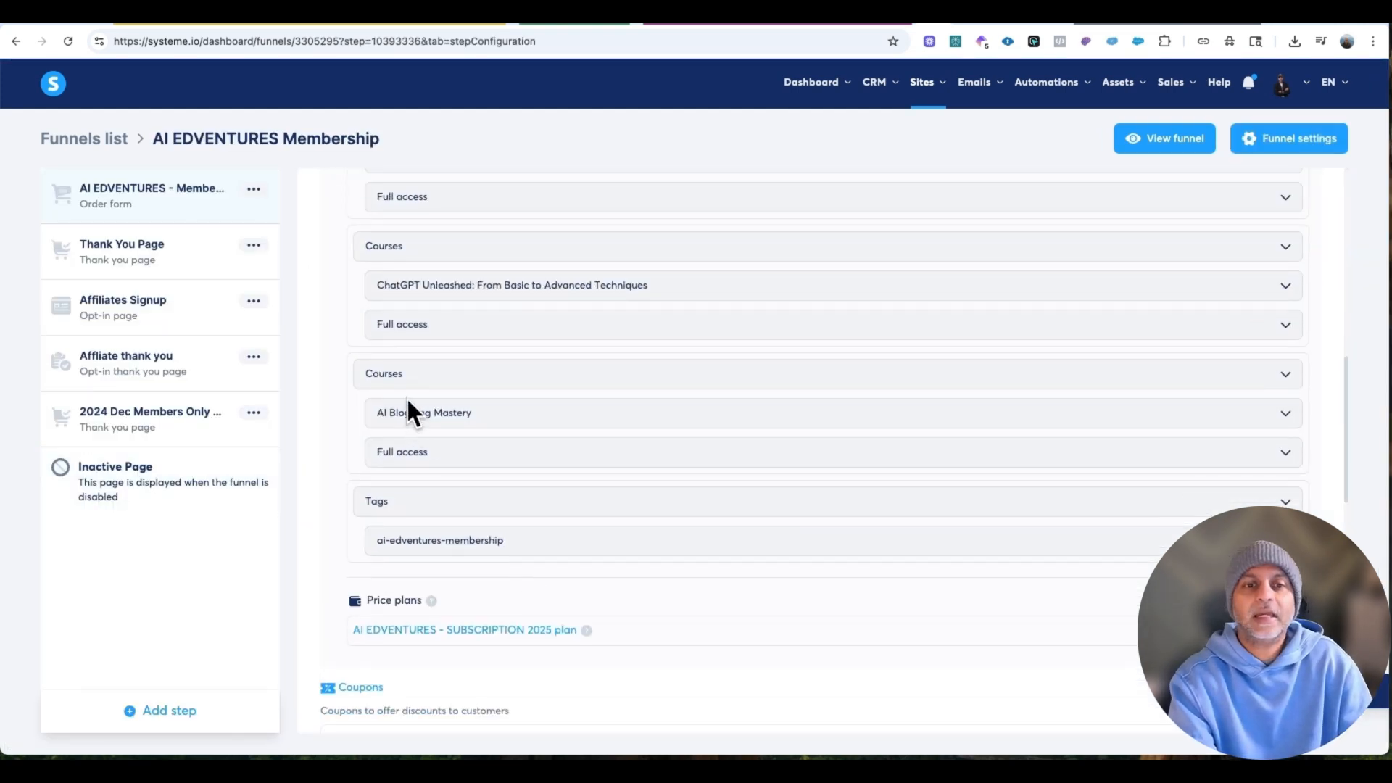
{"action": "scroll", "coordinate": [406, 410], "scroll_direction": "up", "scroll_amount": 1}
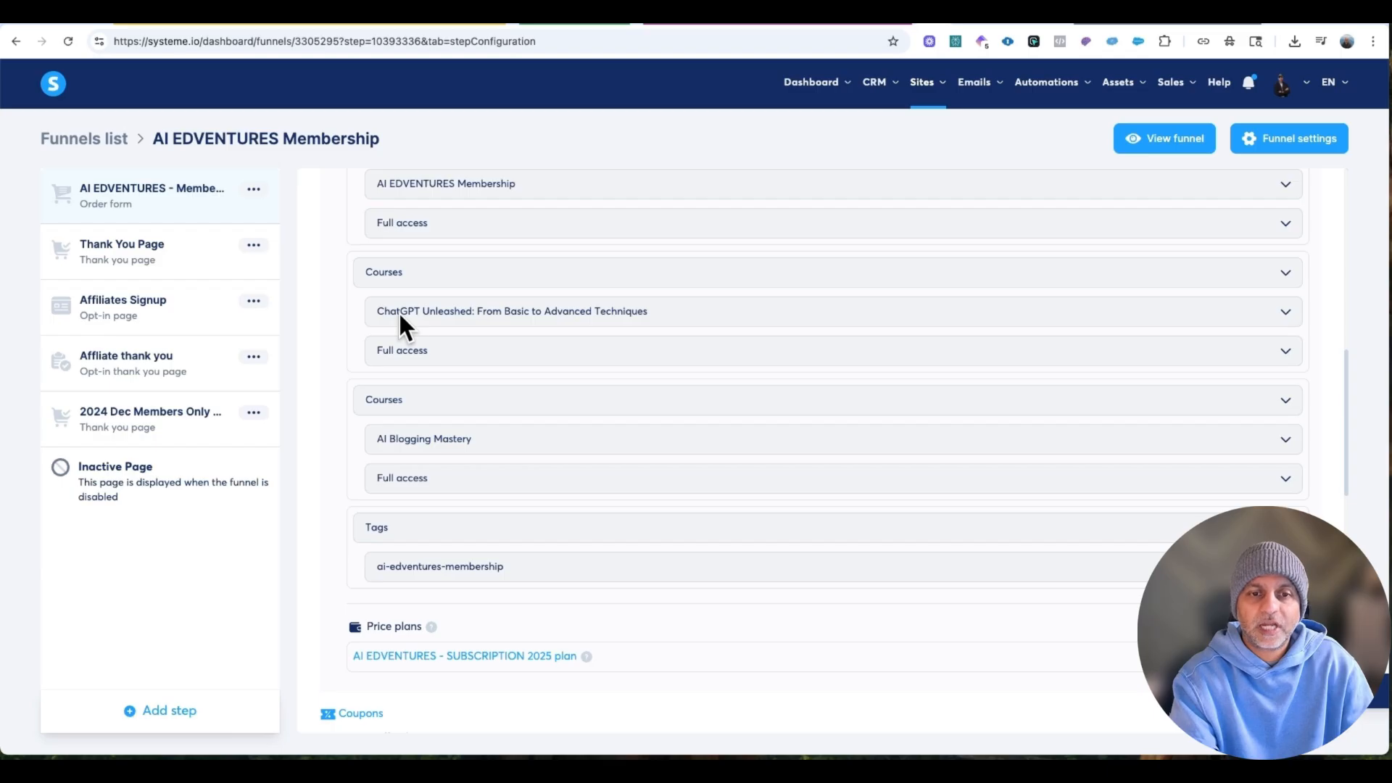
Activate the AI Prompts Mastery course in the courses list.
{"action": "scroll", "coordinate": [492, 476], "scroll_direction": "up", "scroll_amount": 4}
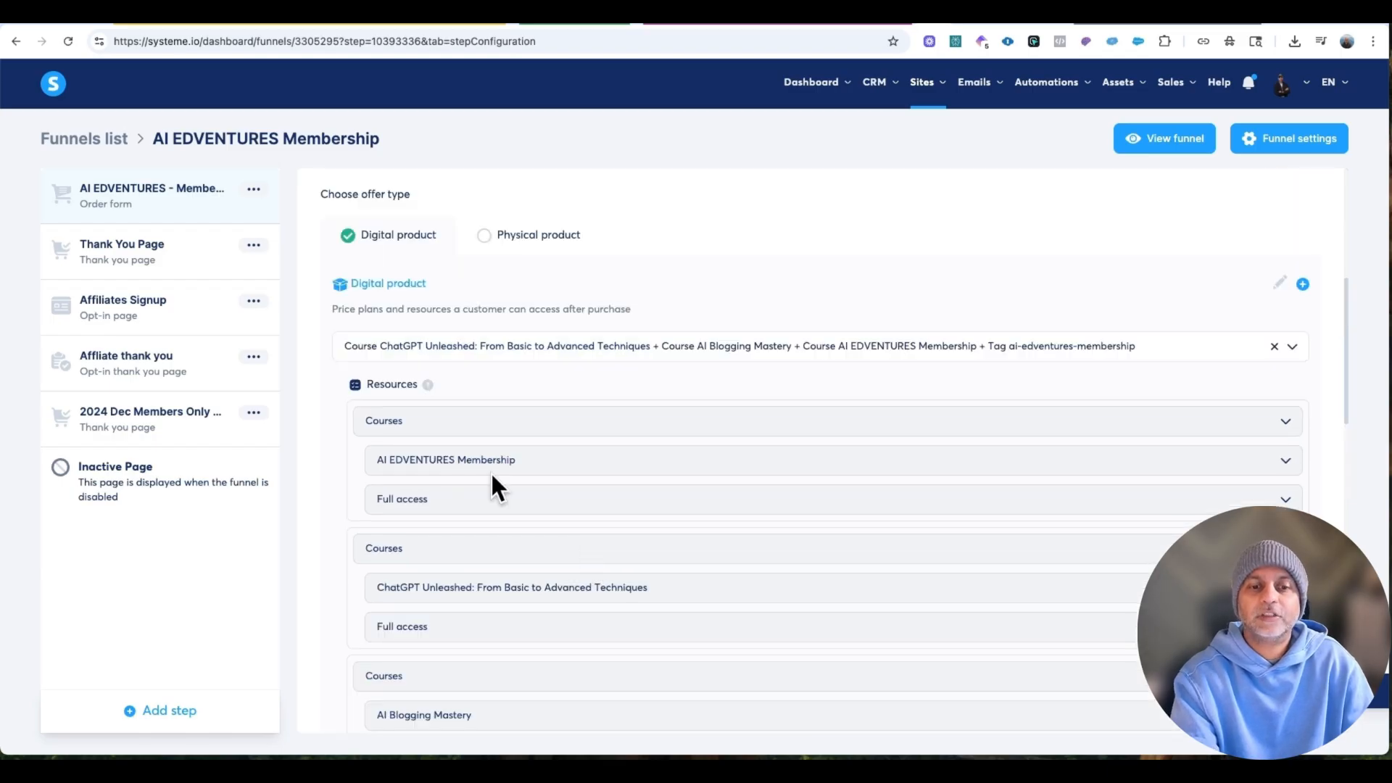
{"action": "scroll", "coordinate": [553, 453], "scroll_direction": "down", "scroll_amount": 7}
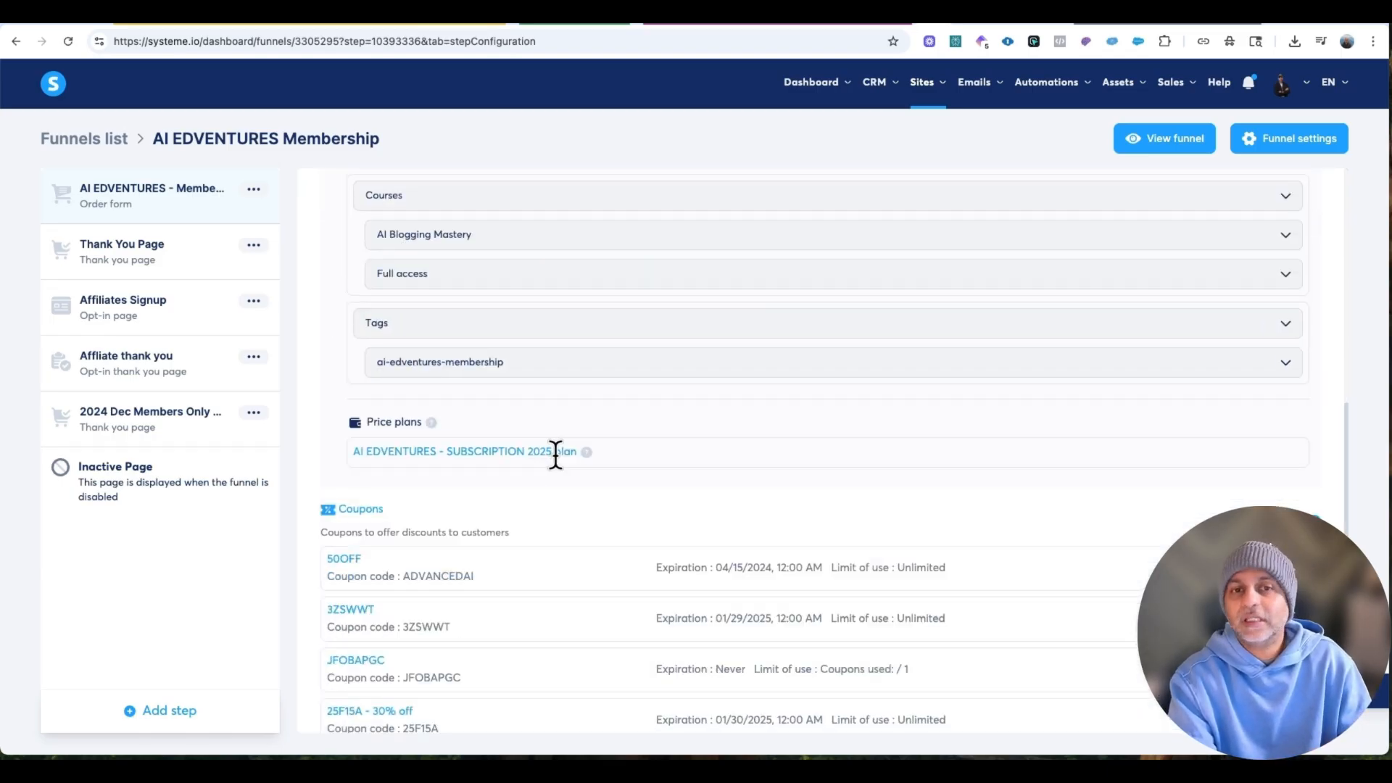
{"action": "scroll", "coordinate": [559, 457], "scroll_direction": "up", "scroll_amount": 8}
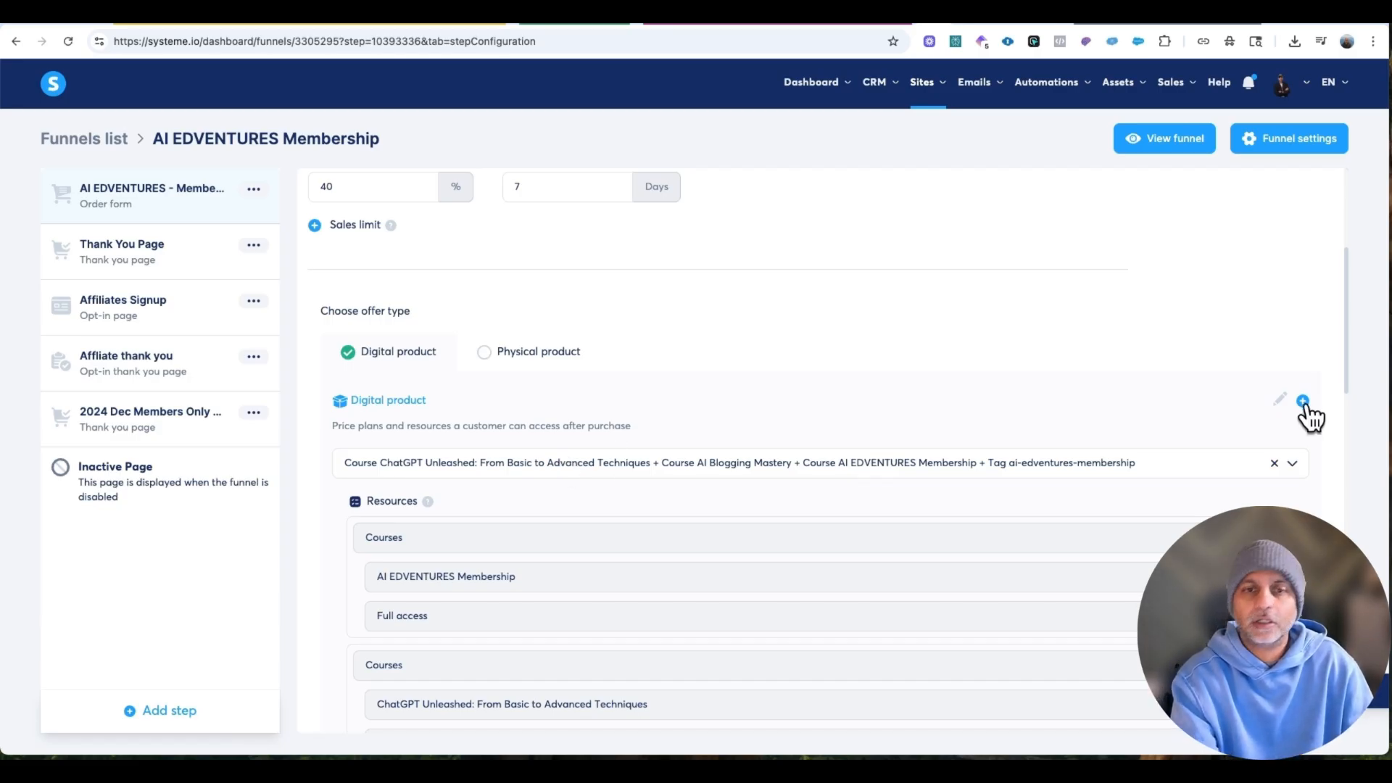
{"action": "mouse_move", "coordinate": [1120, 81]}
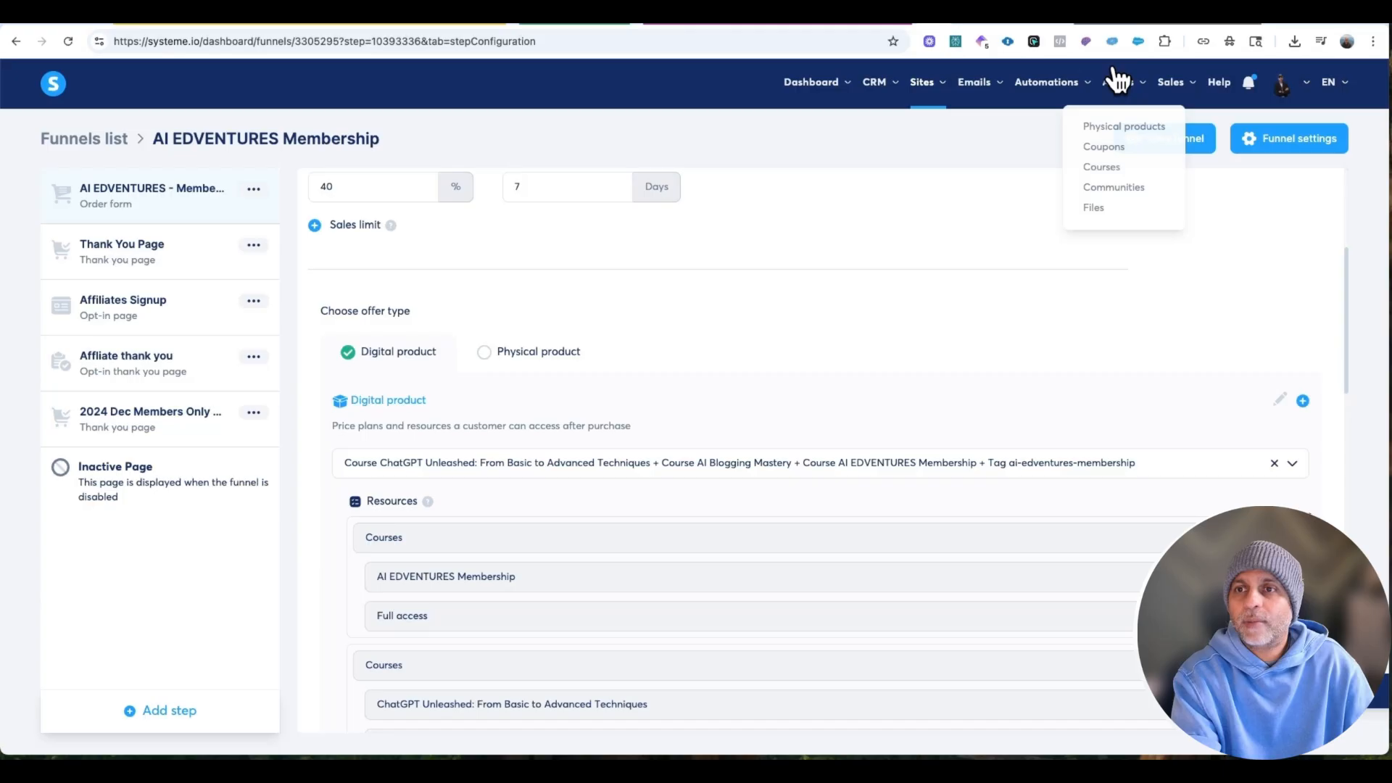
{"action": "left_click", "coordinate": [1098, 168]}
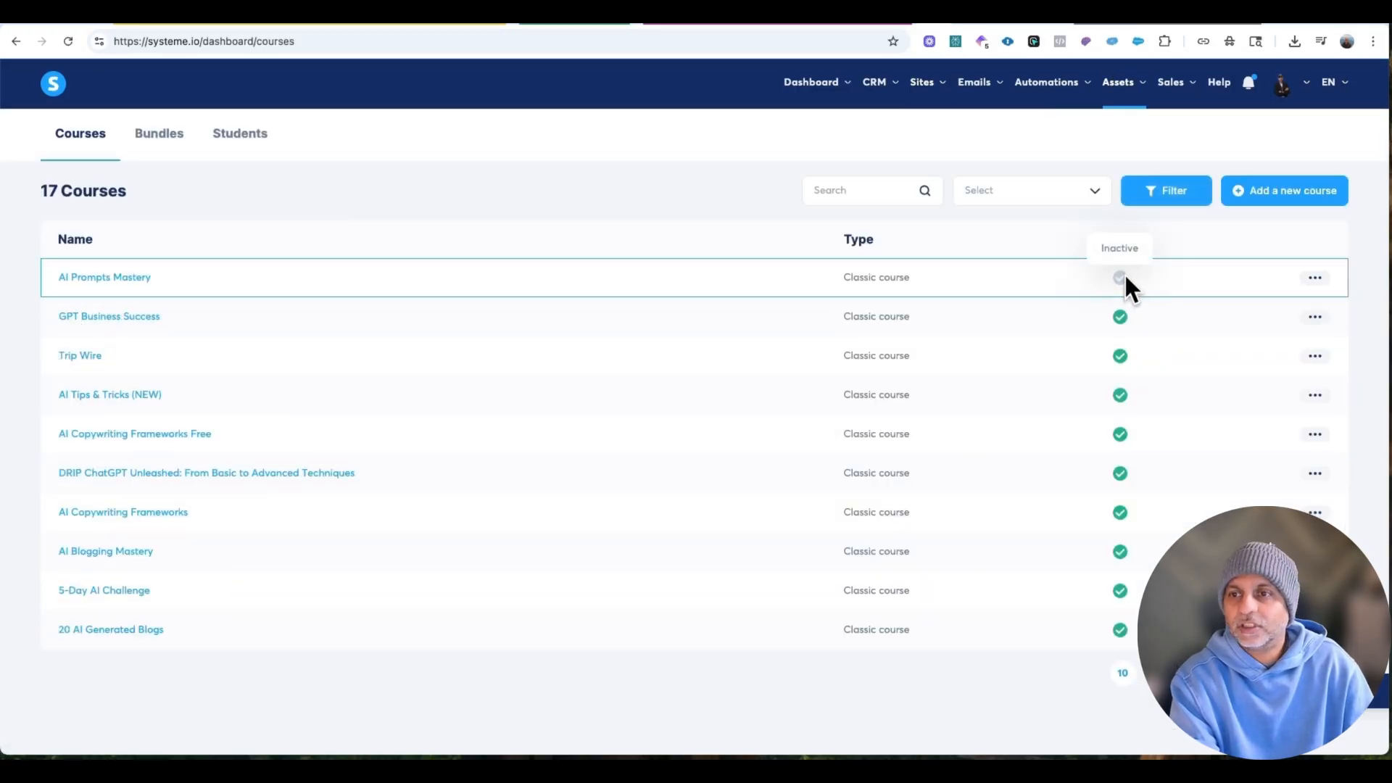
{"action": "left_click", "coordinate": [1315, 278]}
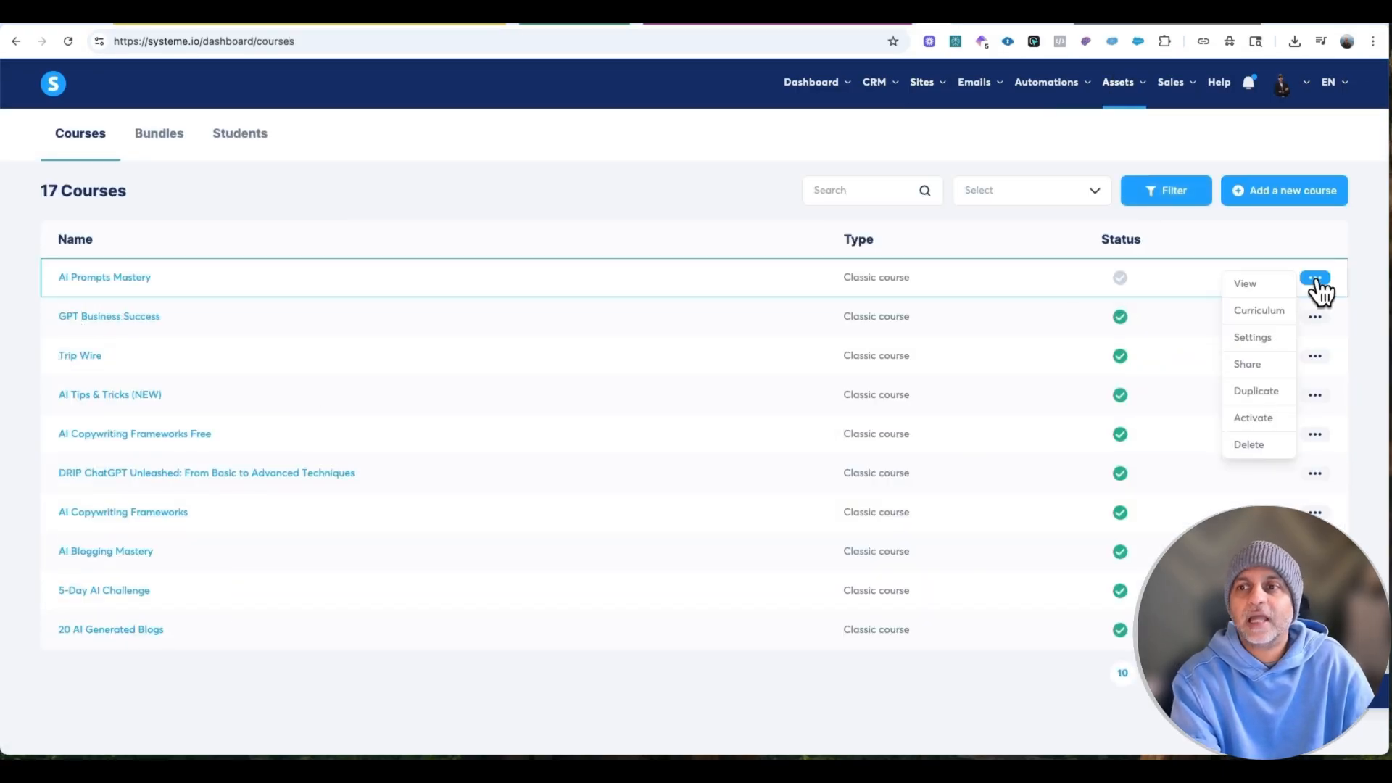
{"action": "left_click", "coordinate": [1254, 419]}
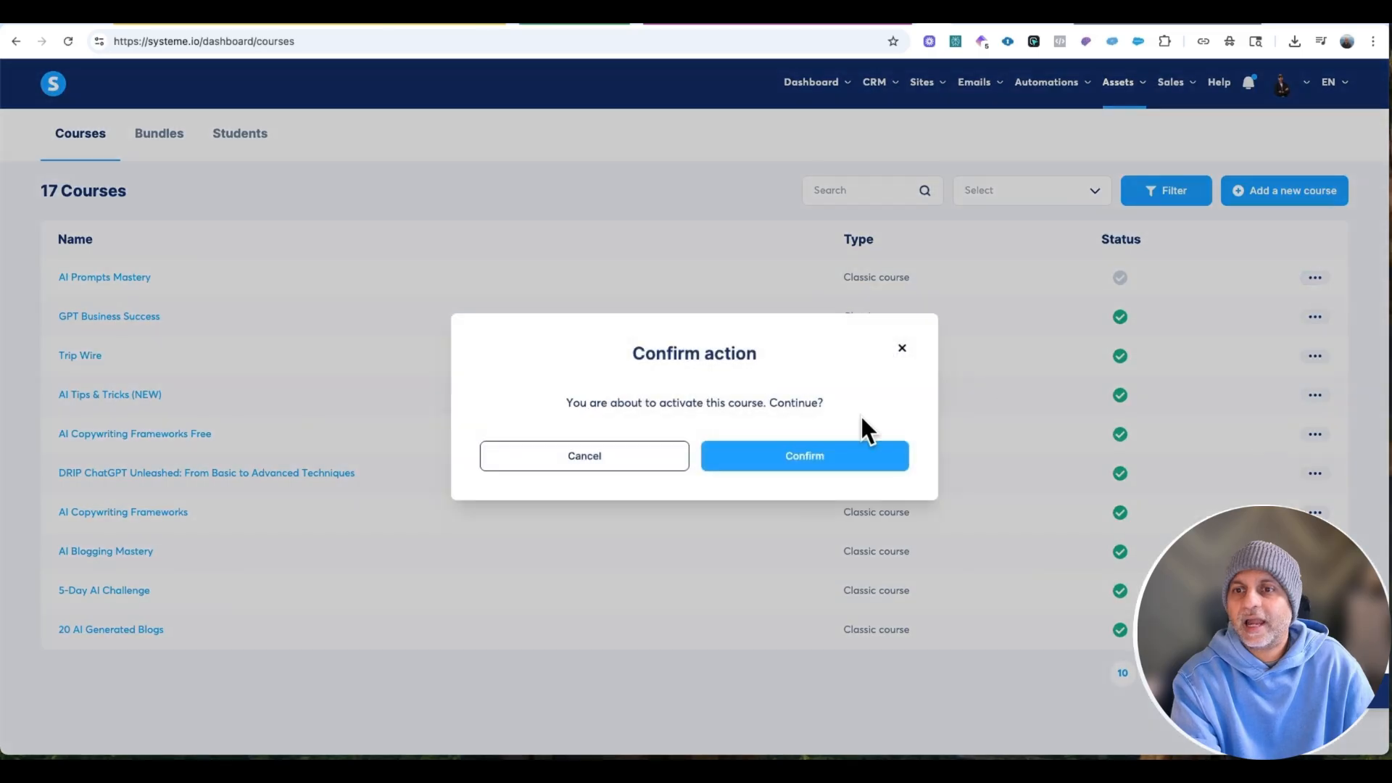
{"action": "left_click", "coordinate": [827, 448]}
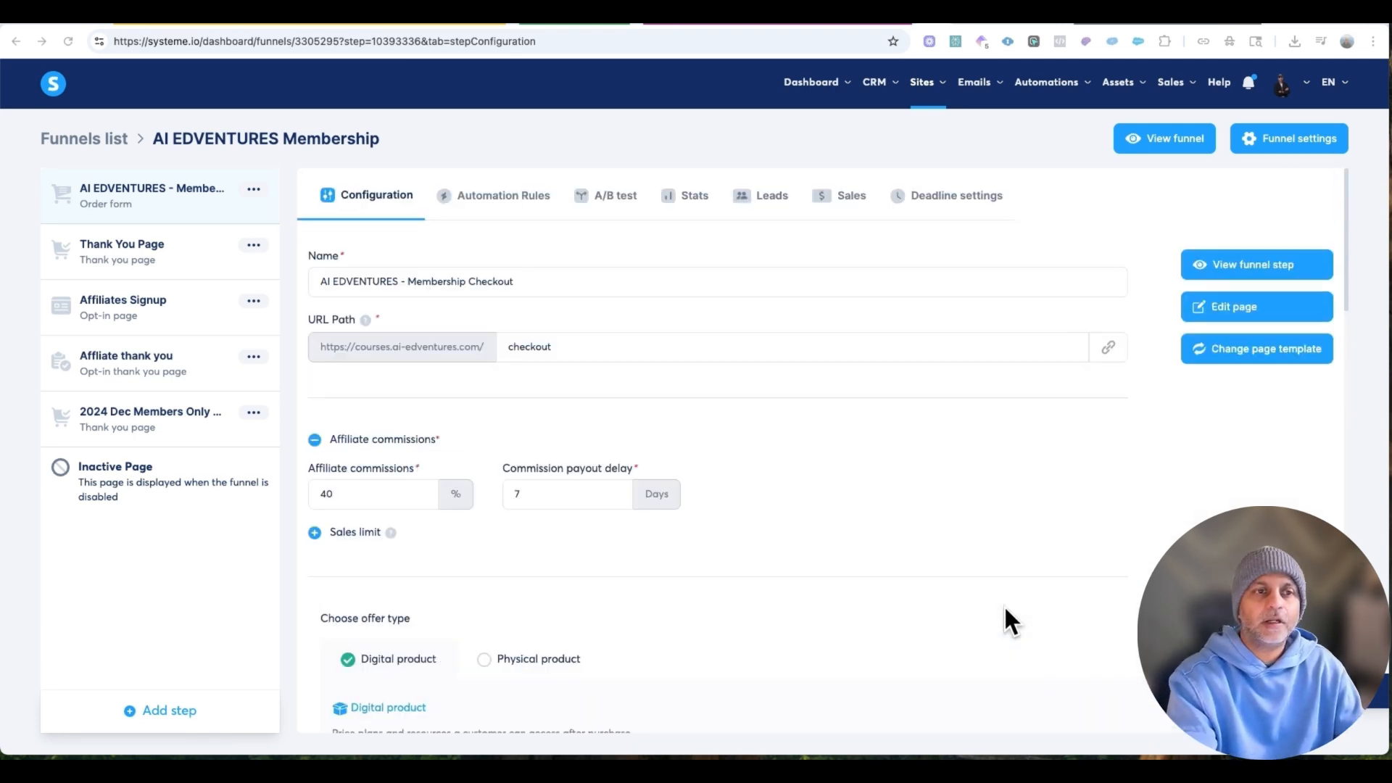
Reopen the AI EDVENTURES Membership funnel and examine the resources, price plan, coupons and order bump of its checkout step.
{"action": "left_click", "coordinate": [119, 190]}
{"action": "left_click", "coordinate": [118, 262]}
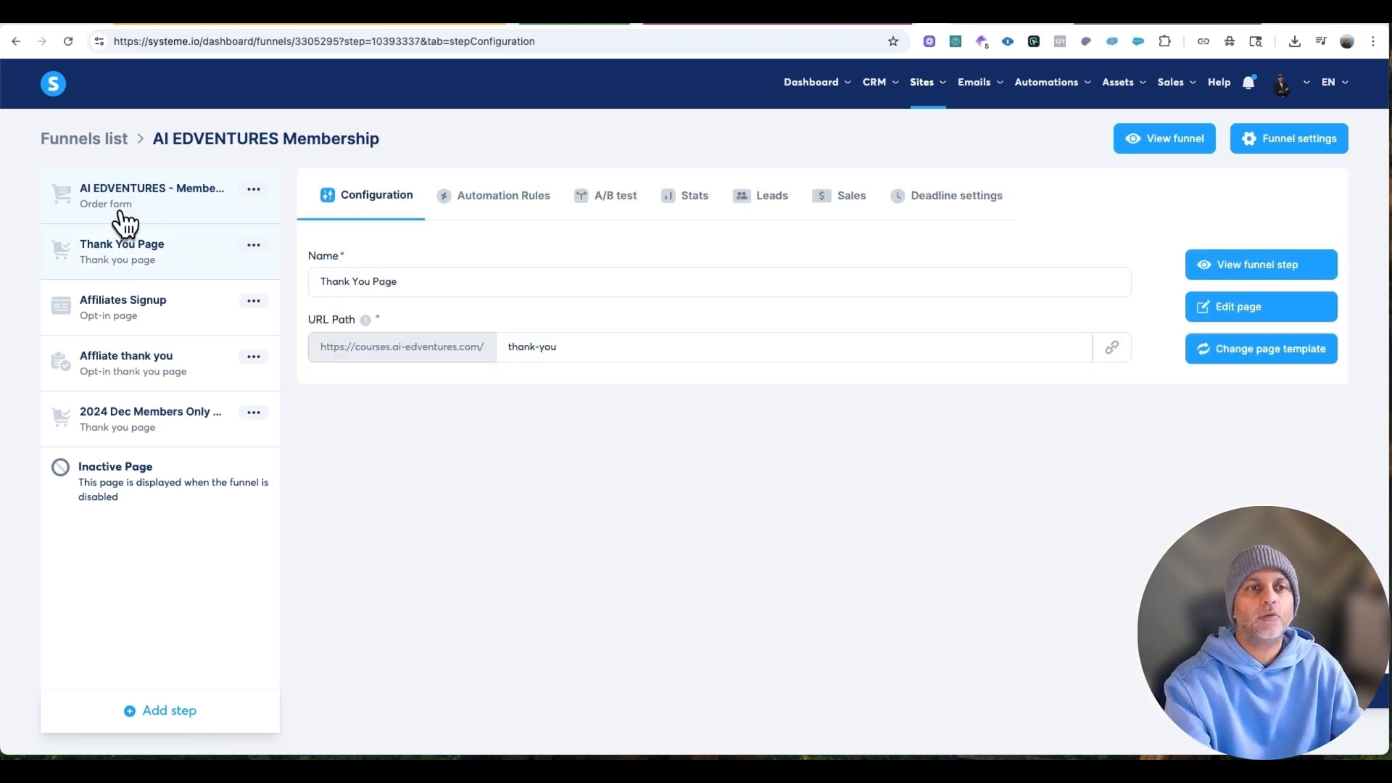
{"action": "left_click", "coordinate": [120, 212]}
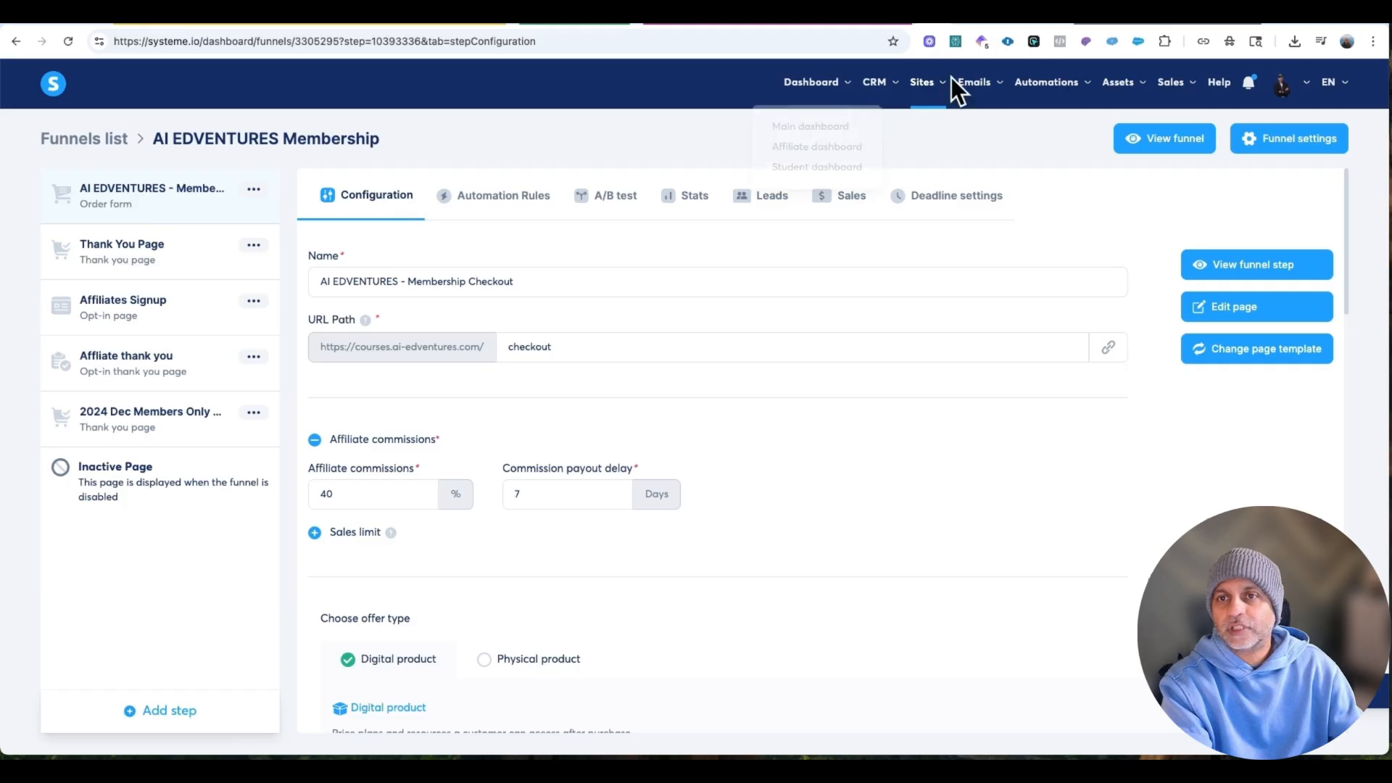
{"action": "mouse_move", "coordinate": [932, 88]}
{"action": "left_click", "coordinate": [935, 126]}
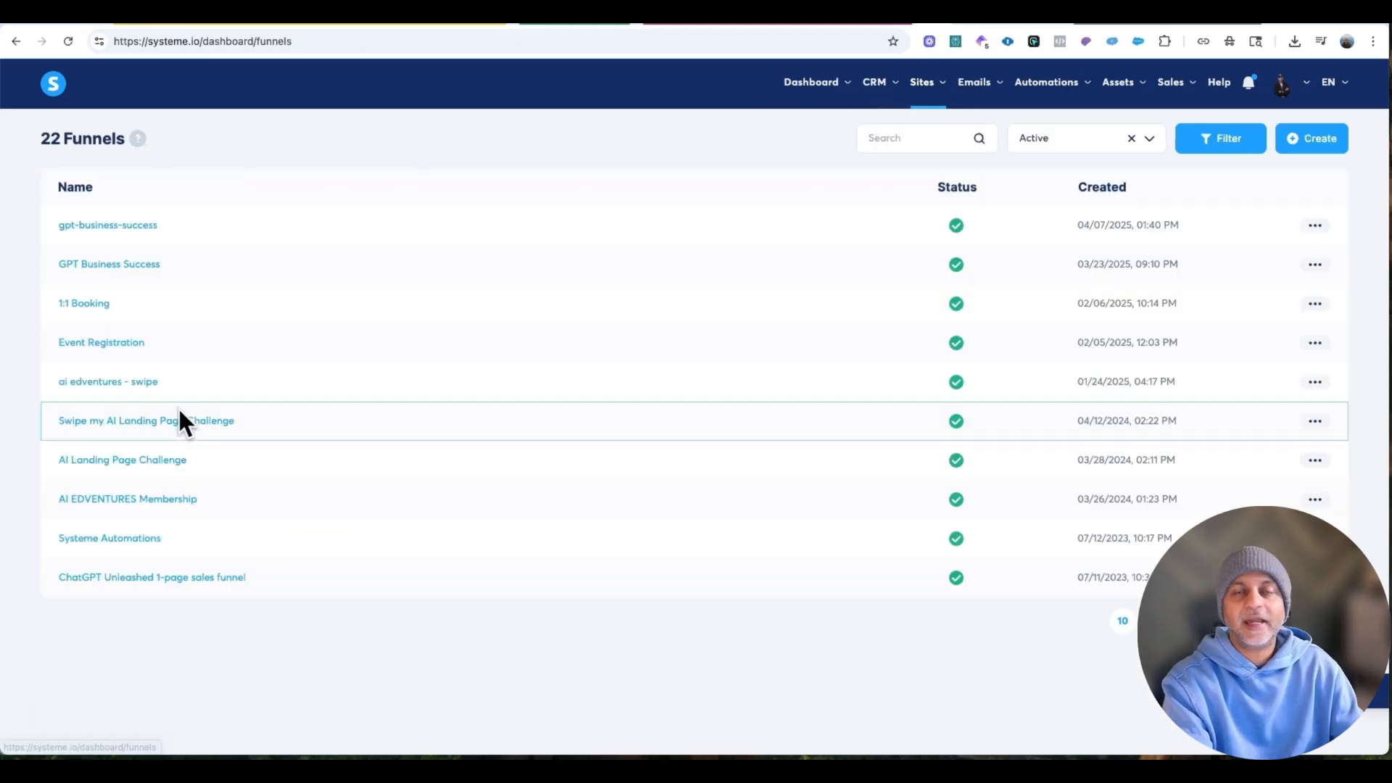
{"action": "left_click", "coordinate": [112, 501]}
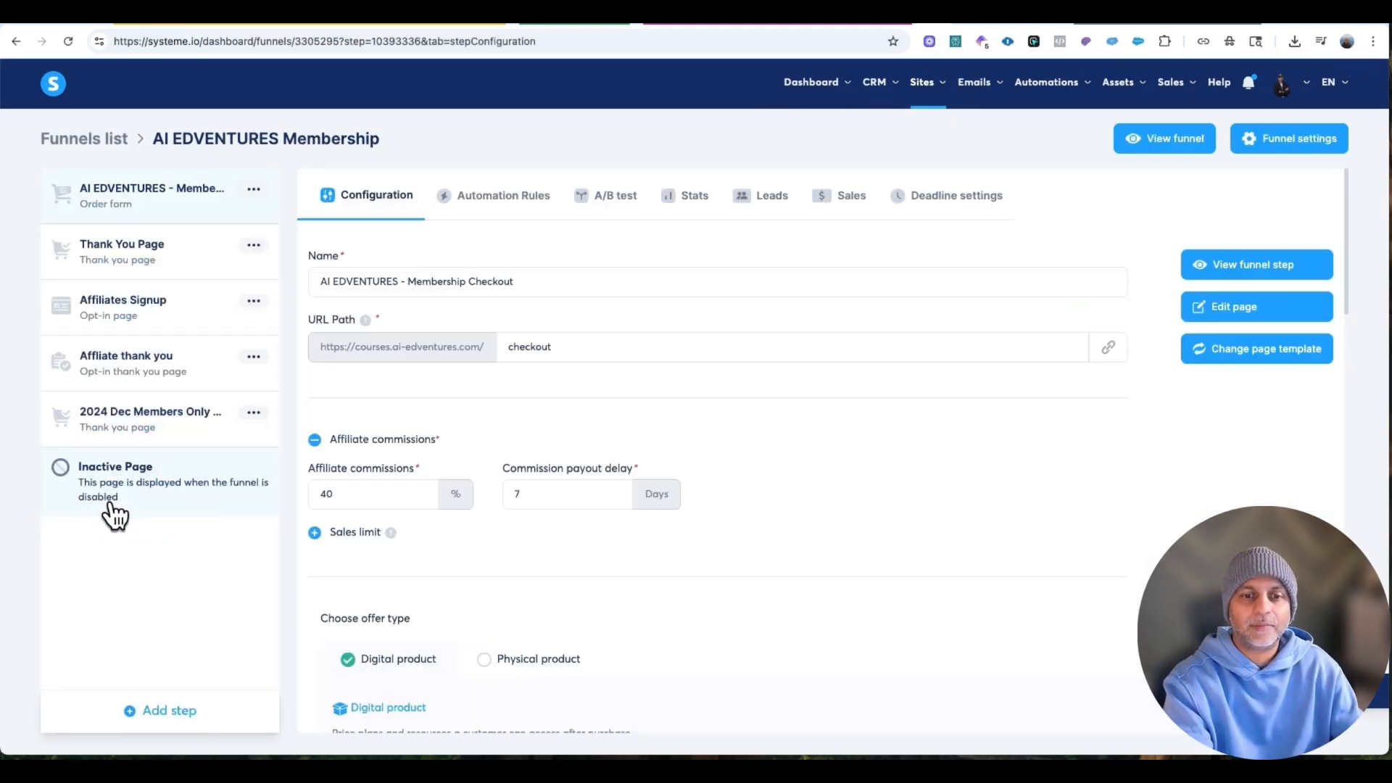
{"action": "scroll", "coordinate": [1011, 558], "scroll_direction": "down", "scroll_amount": 7}
{"action": "scroll", "coordinate": [1010, 562], "scroll_direction": "up", "scroll_amount": 2}
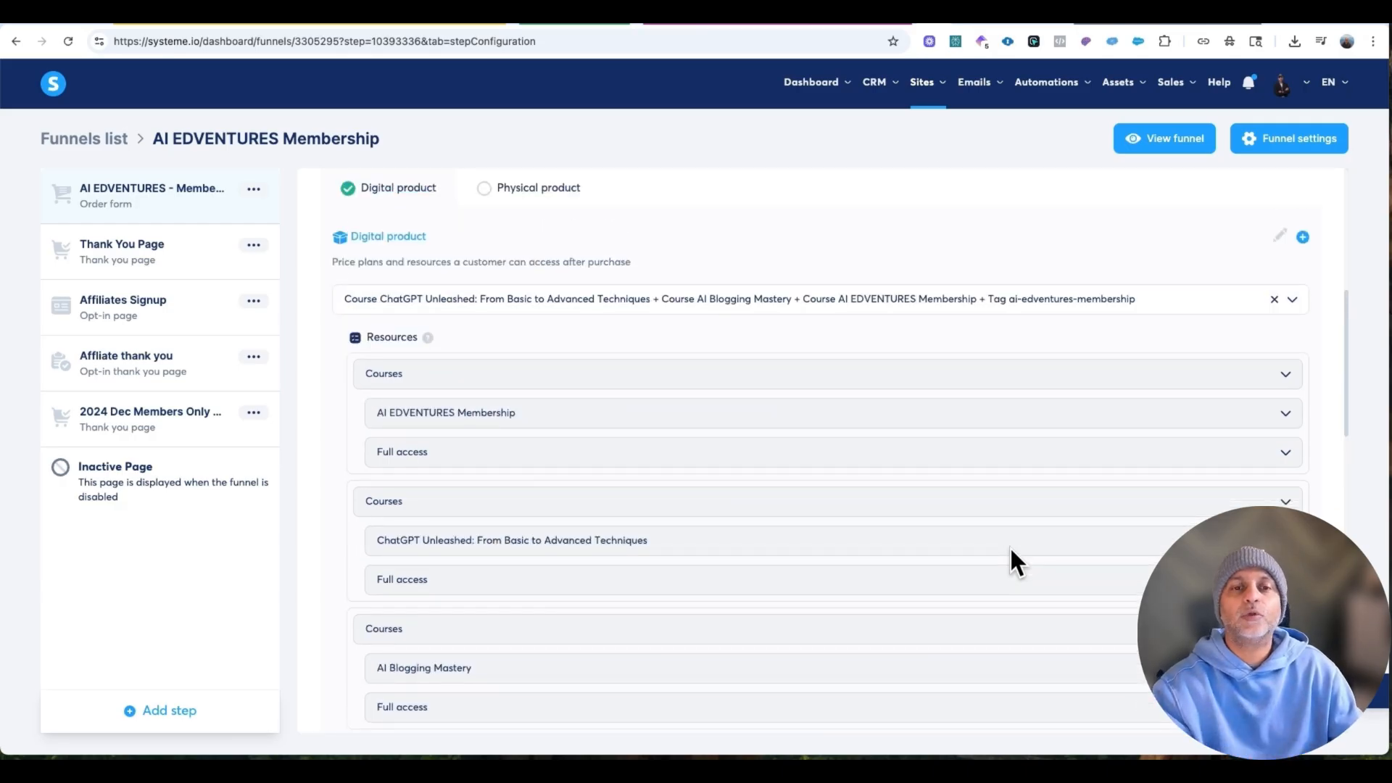
{"action": "scroll", "coordinate": [1011, 550], "scroll_direction": "down", "scroll_amount": 10}
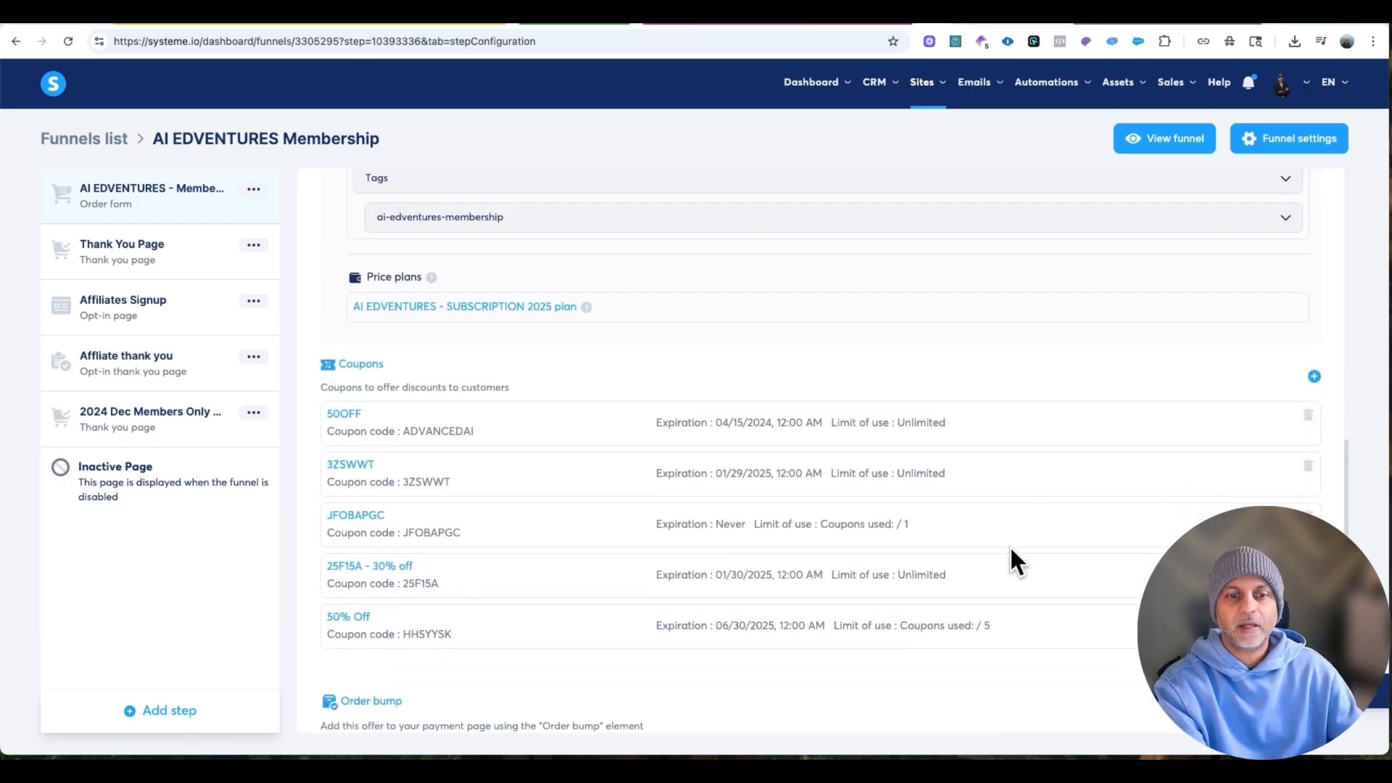
{"action": "scroll", "coordinate": [1010, 559], "scroll_direction": "down", "scroll_amount": 4}
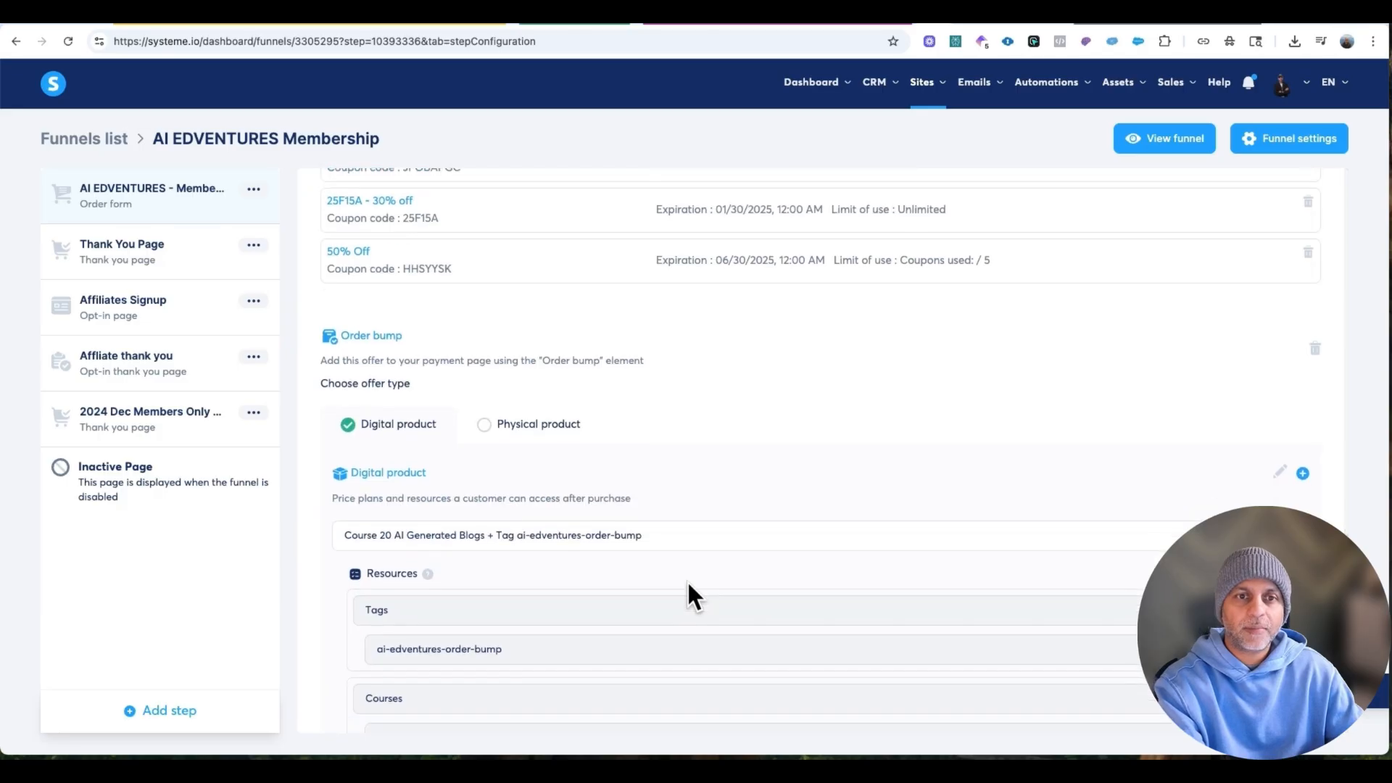
{"action": "scroll", "coordinate": [689, 591], "scroll_direction": "up", "scroll_amount": 10}
{"action": "scroll", "coordinate": [693, 584], "scroll_direction": "up", "scroll_amount": 2}
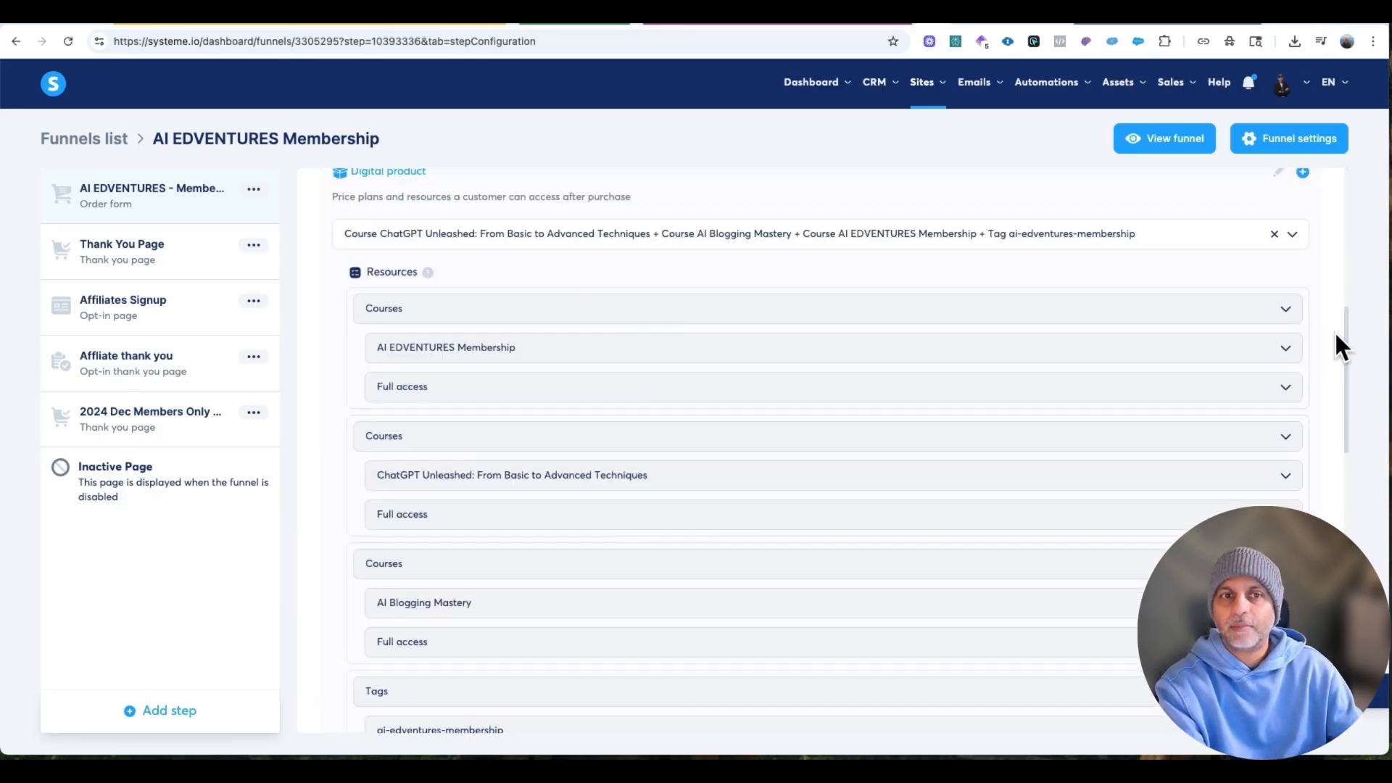
Edit the checkout's digital product and add the AI Prompts Mastery course as a new resource.
{"action": "left_click", "coordinate": [1280, 194]}
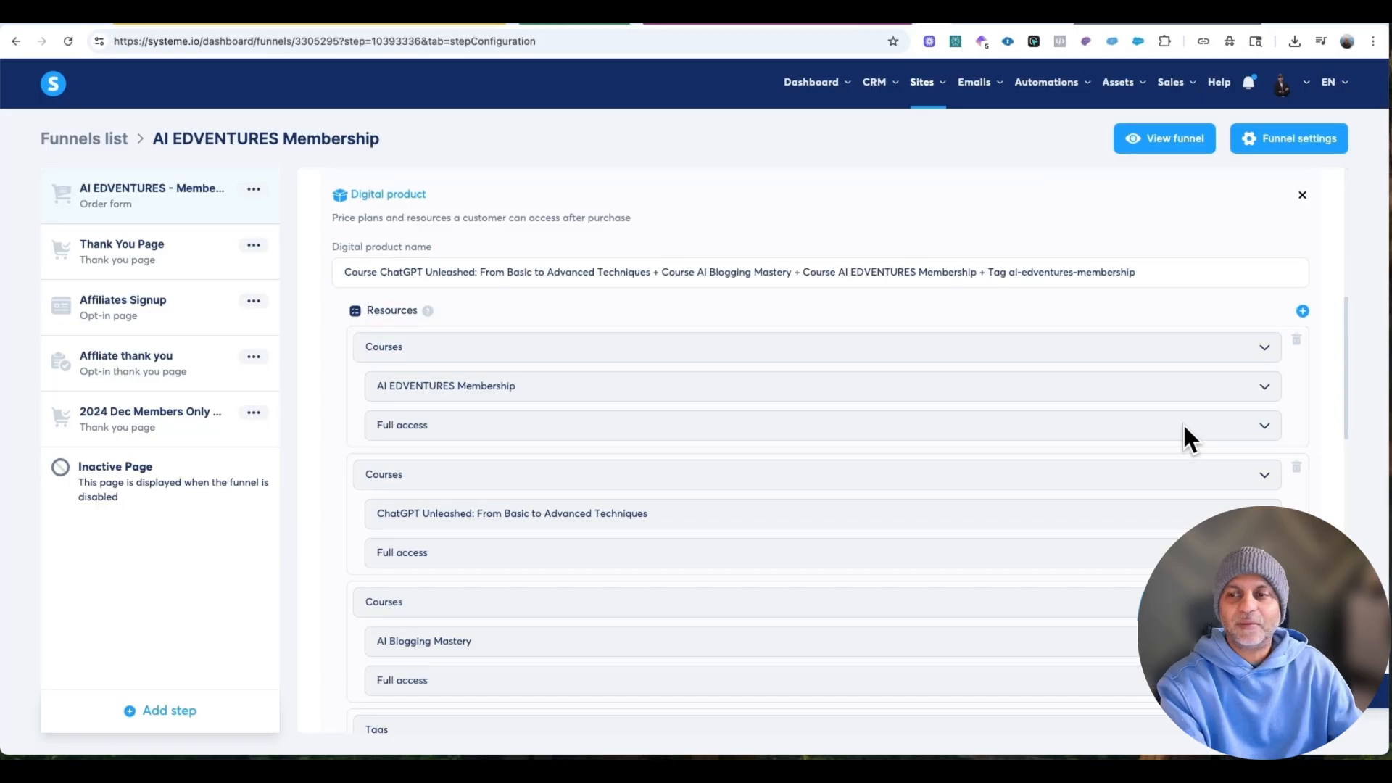
{"action": "scroll", "coordinate": [1155, 455], "scroll_direction": "down", "scroll_amount": 4}
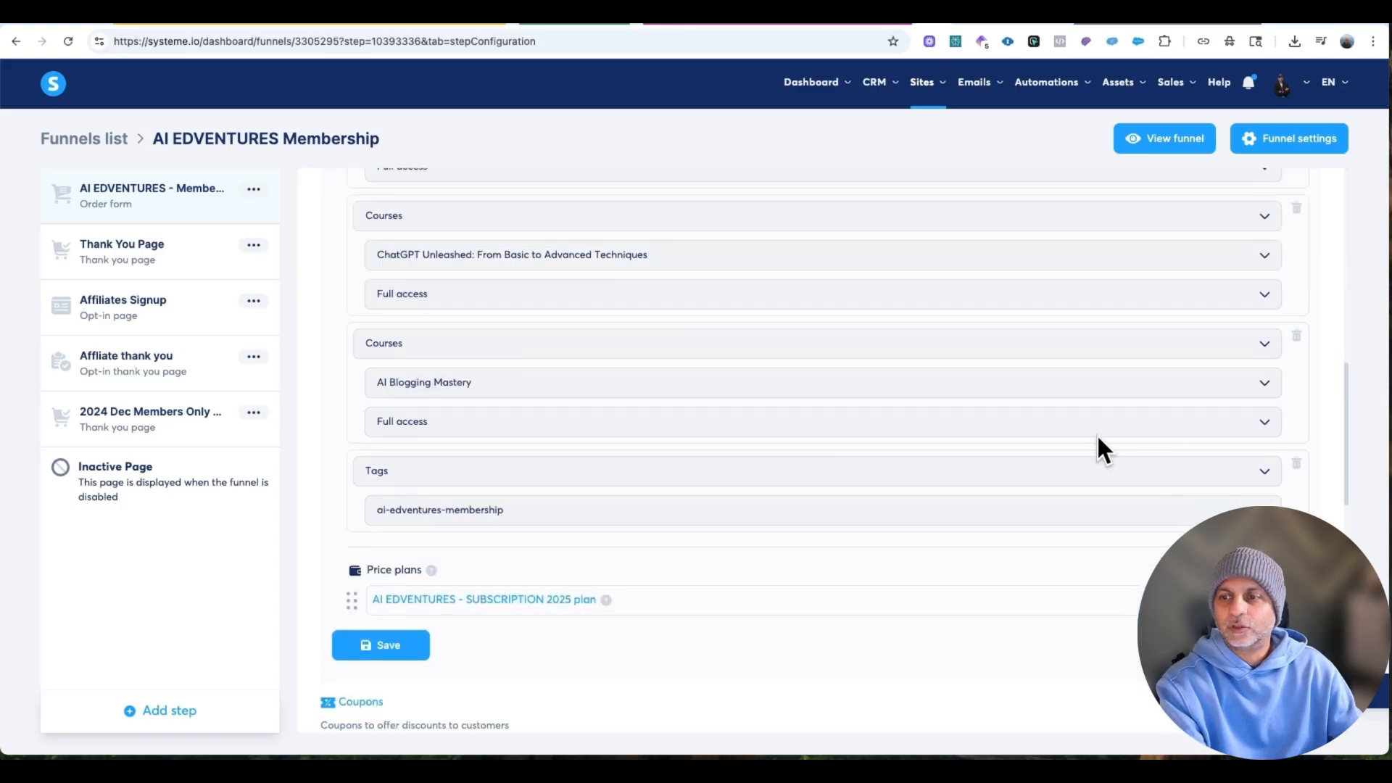
{"action": "scroll", "coordinate": [576, 697], "scroll_direction": "up", "scroll_amount": 7}
{"action": "left_click", "coordinate": [567, 562]}
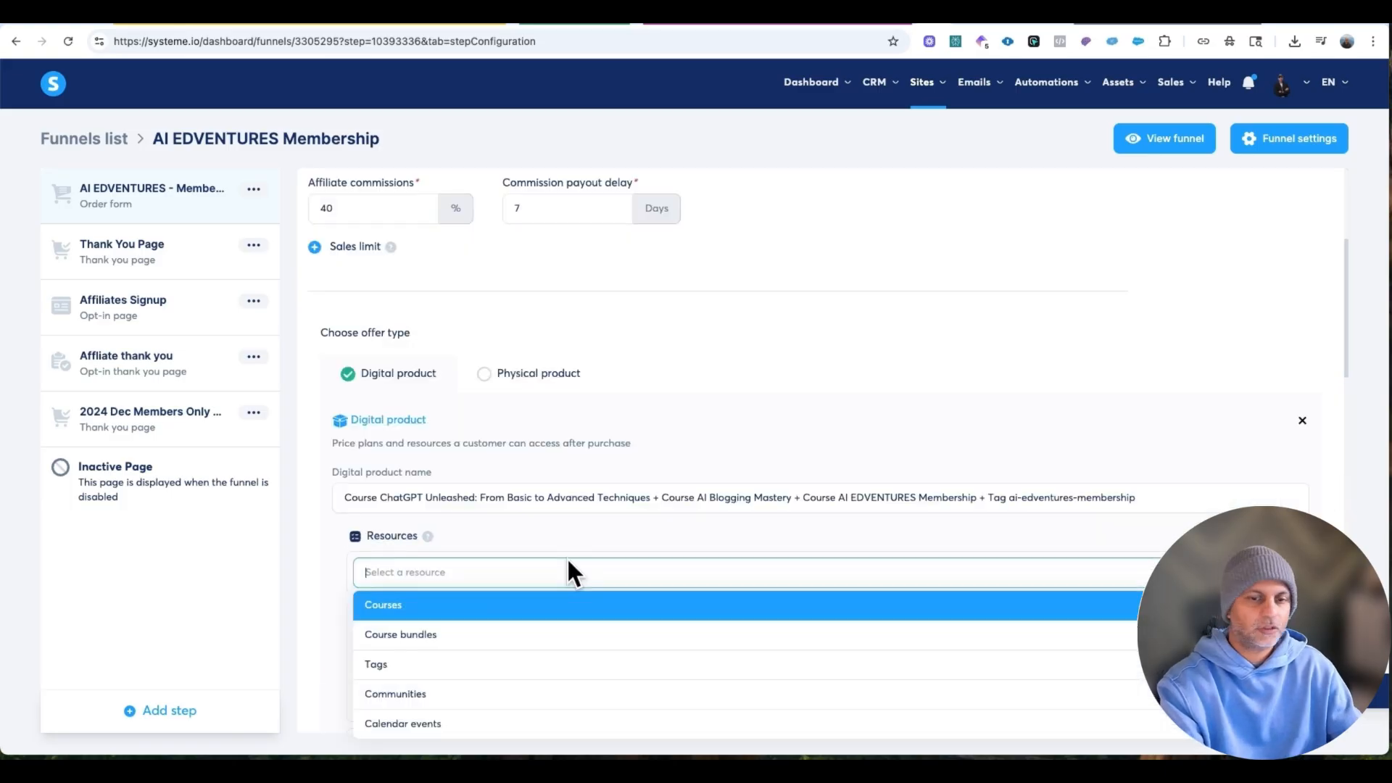
{"action": "left_click", "coordinate": [559, 605]}
{"action": "left_click", "coordinate": [563, 612]}
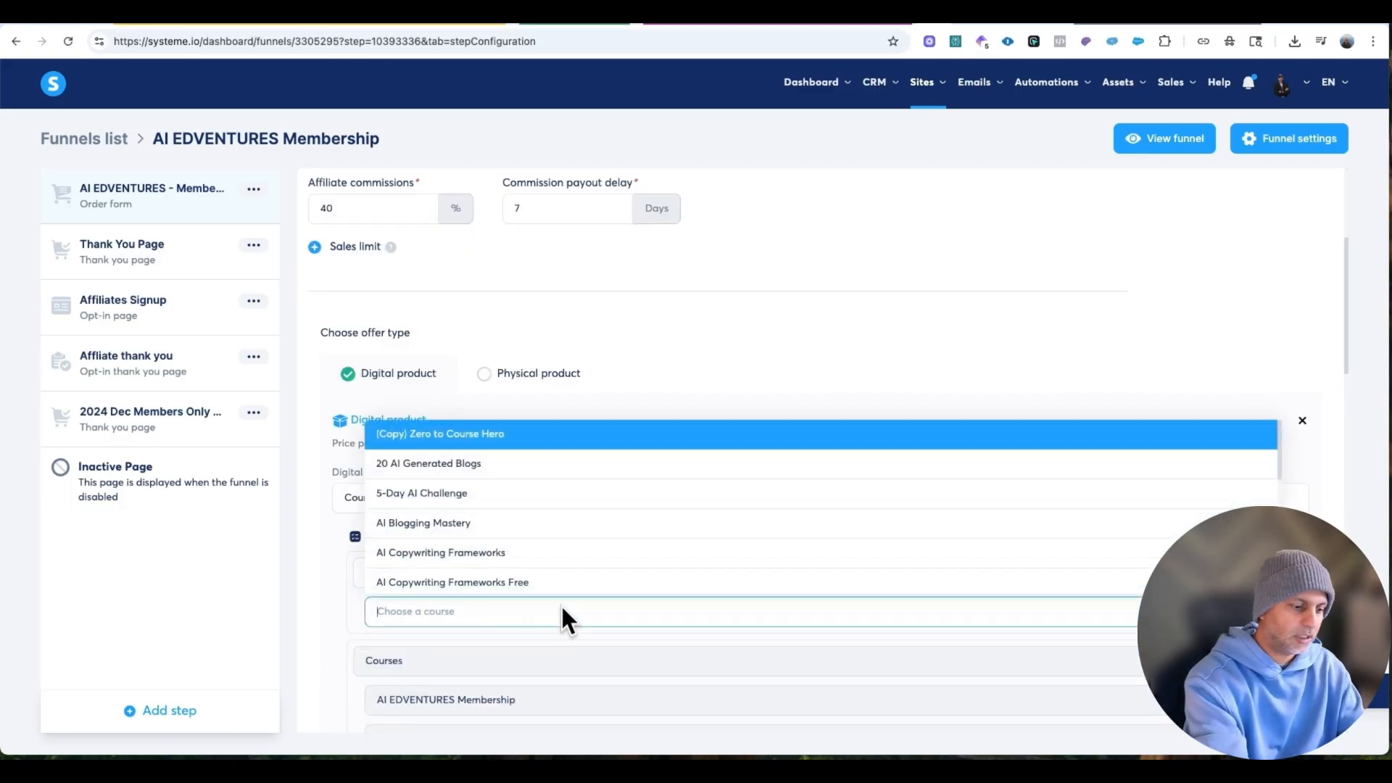
{"action": "type", "text": "ai prom"}
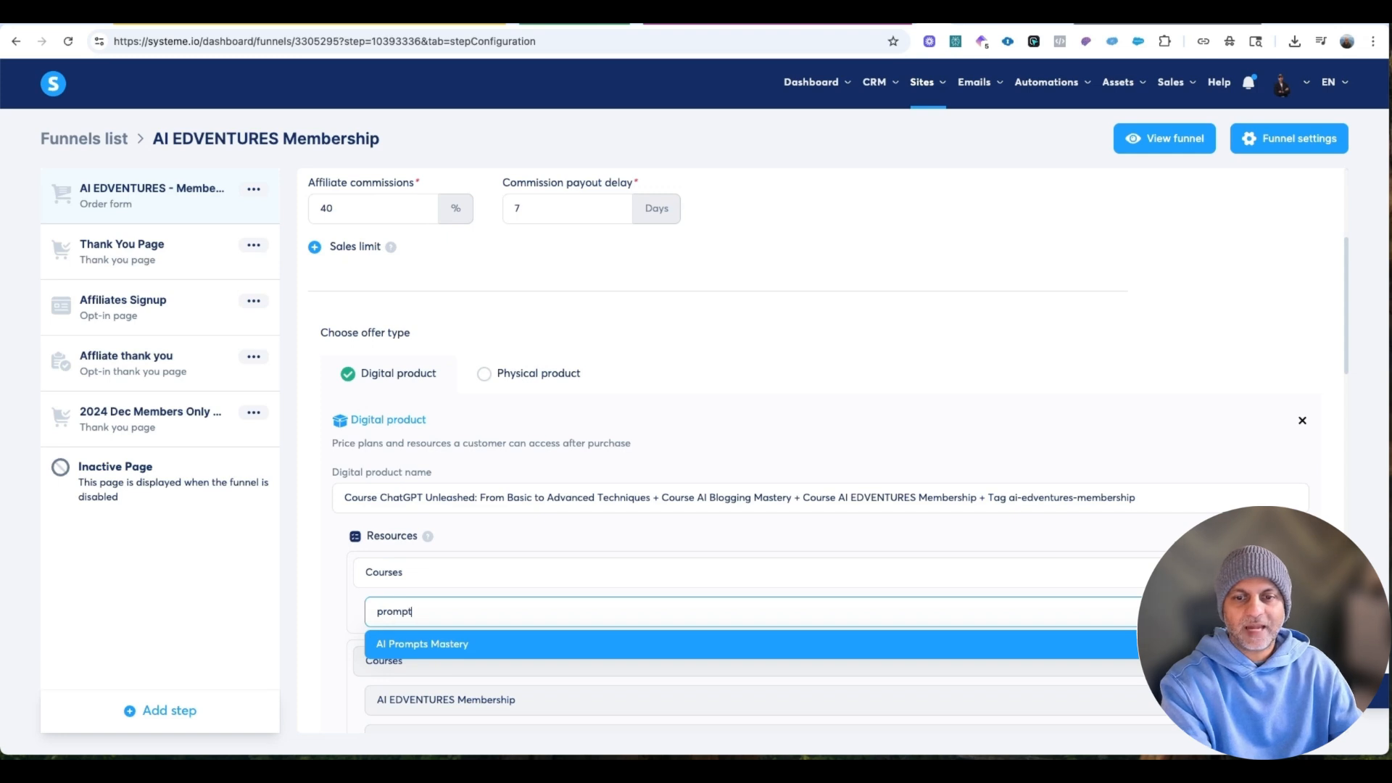
{"action": "left_click", "coordinate": [549, 644]}
Give the AI Prompts Mastery resource Full access and save the digital product.
{"action": "scroll", "coordinate": [433, 551], "scroll_direction": "down", "scroll_amount": 2}
{"action": "left_click", "coordinate": [439, 527]}
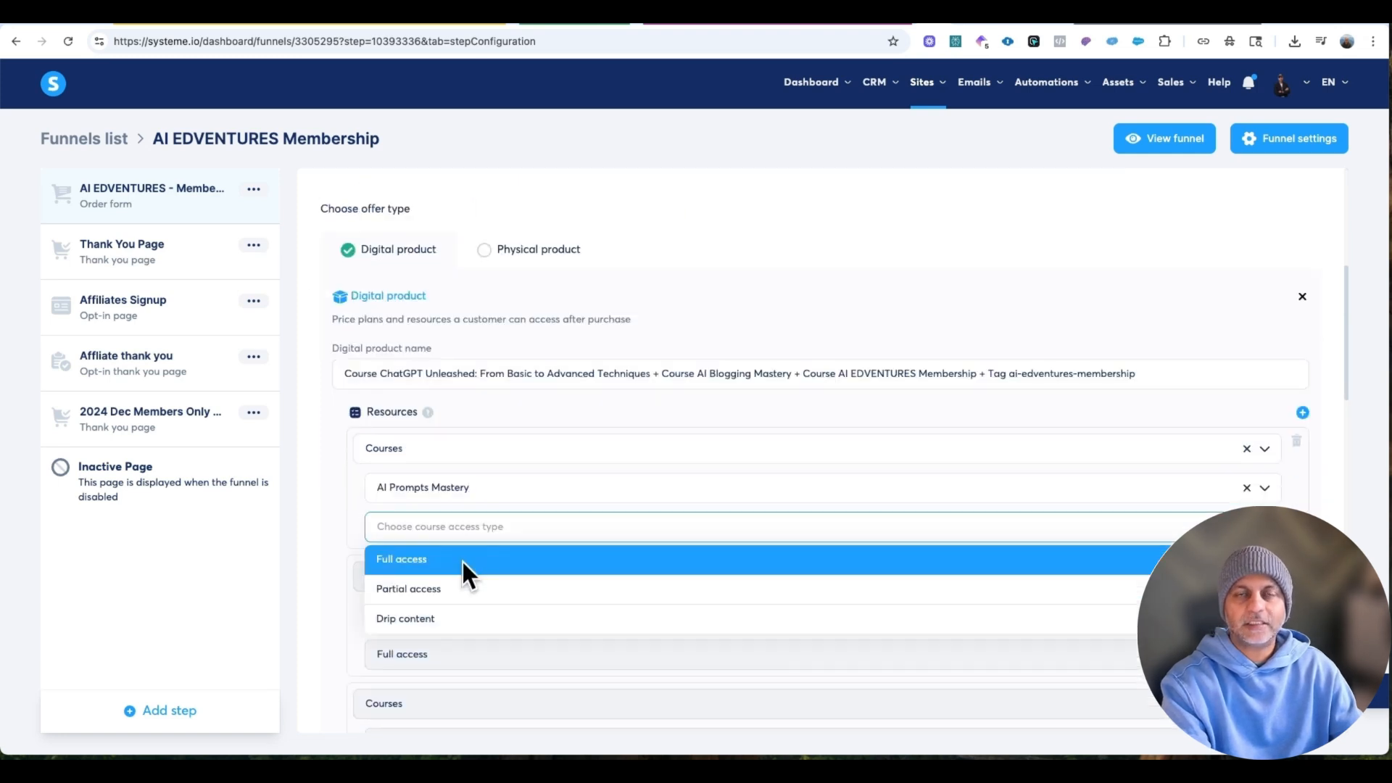
{"action": "left_click", "coordinate": [462, 563]}
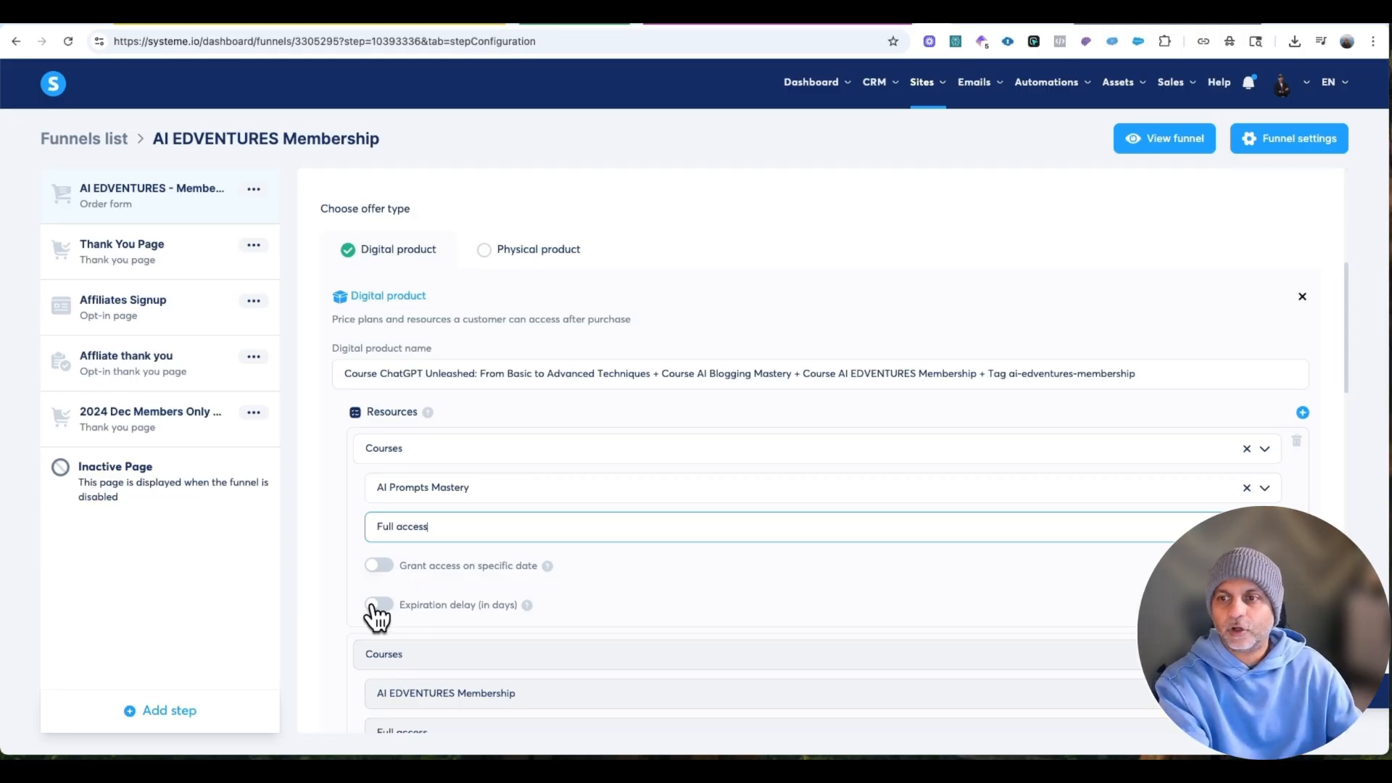
{"action": "scroll", "coordinate": [373, 607], "scroll_direction": "down", "scroll_amount": 20}
{"action": "scroll", "coordinate": [402, 569], "scroll_direction": "up", "scroll_amount": 11}
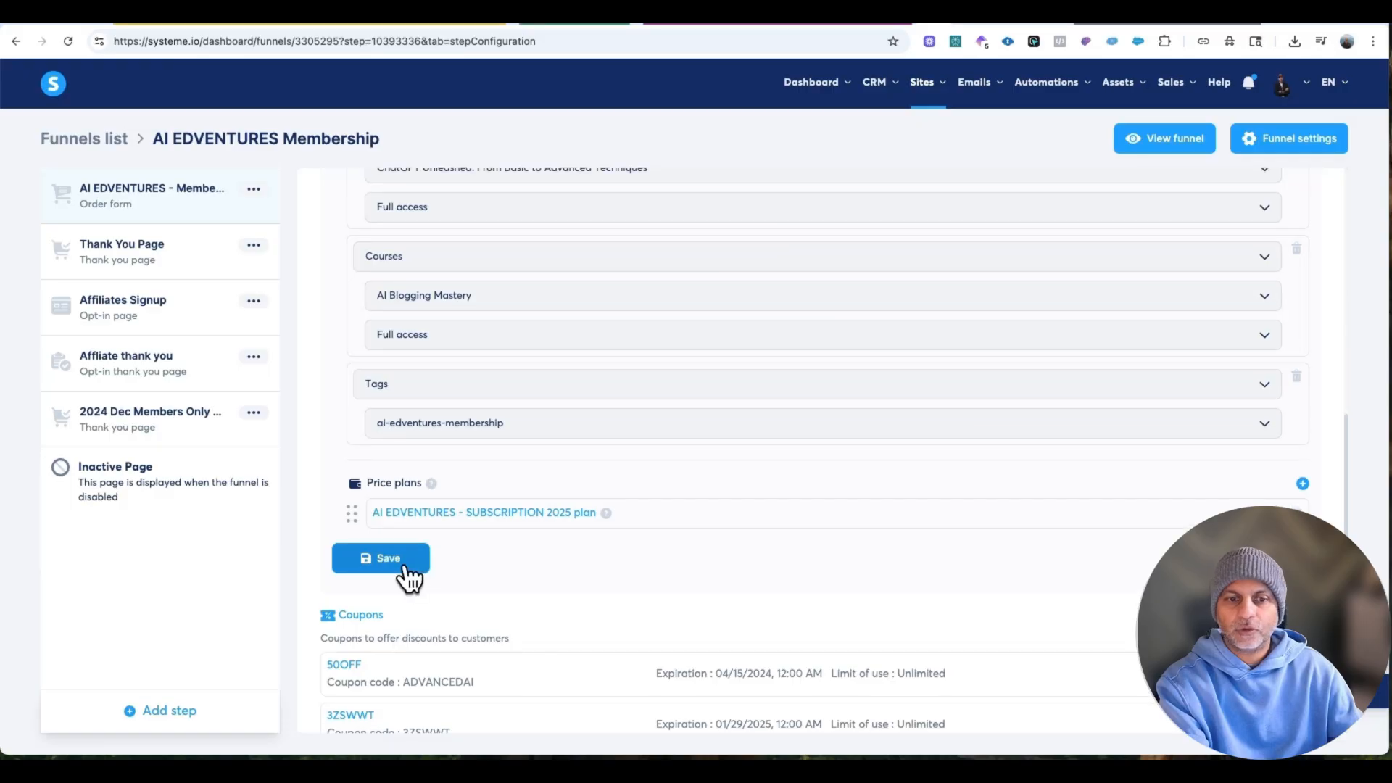
{"action": "left_click", "coordinate": [405, 566]}
{"action": "left_click", "coordinate": [874, 454]}
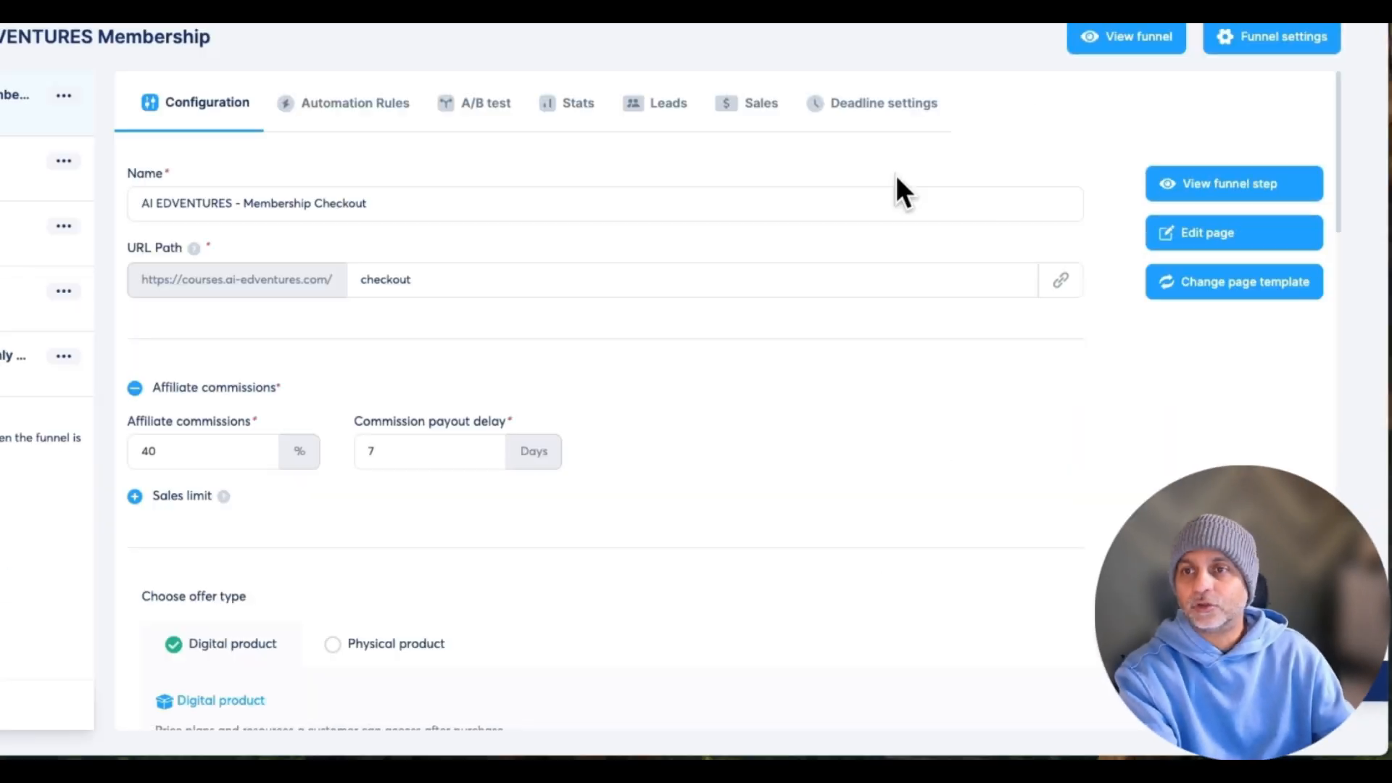
Open the AI Prompts Mastery curriculum and preview The Prompt Structure lecture of the Master Prompts module.
{"action": "mouse_move", "coordinate": [1119, 96]}
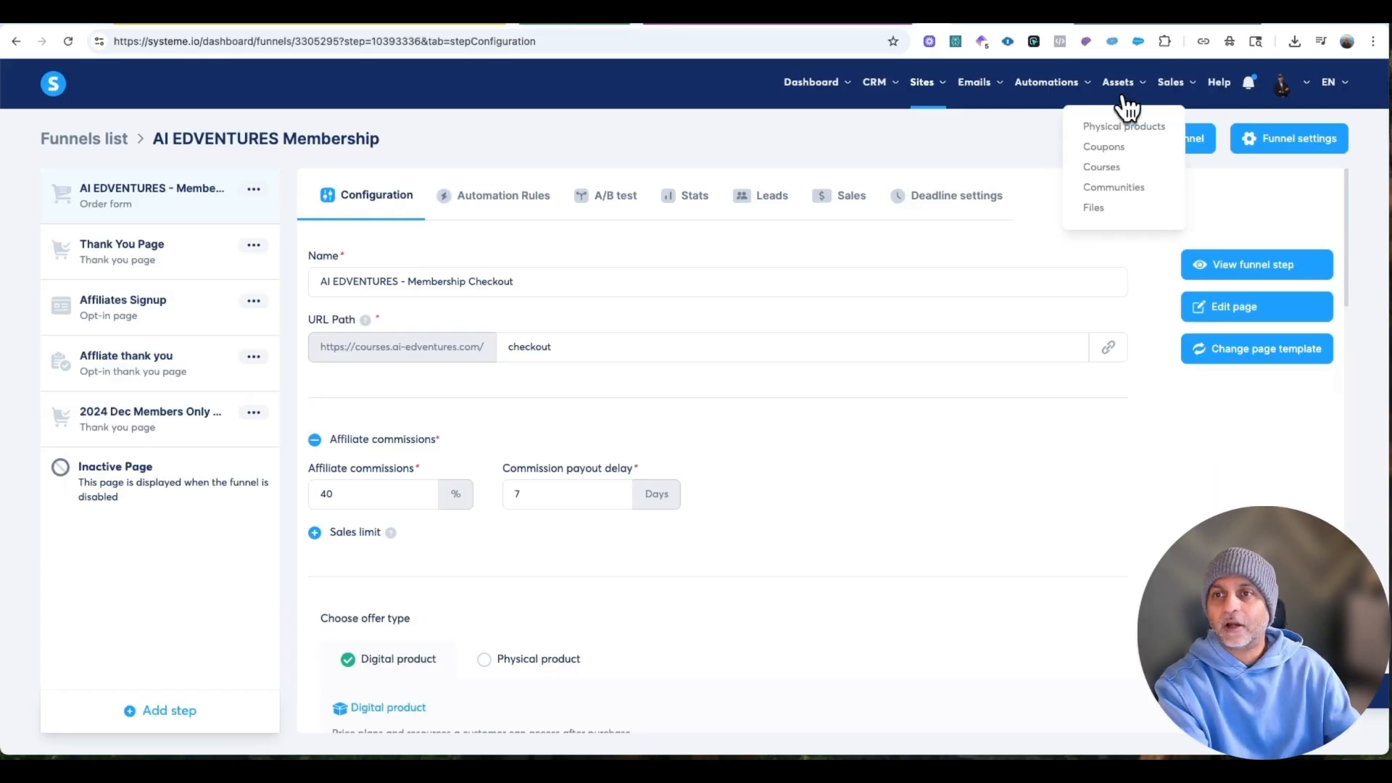
{"action": "left_click", "coordinate": [1115, 171]}
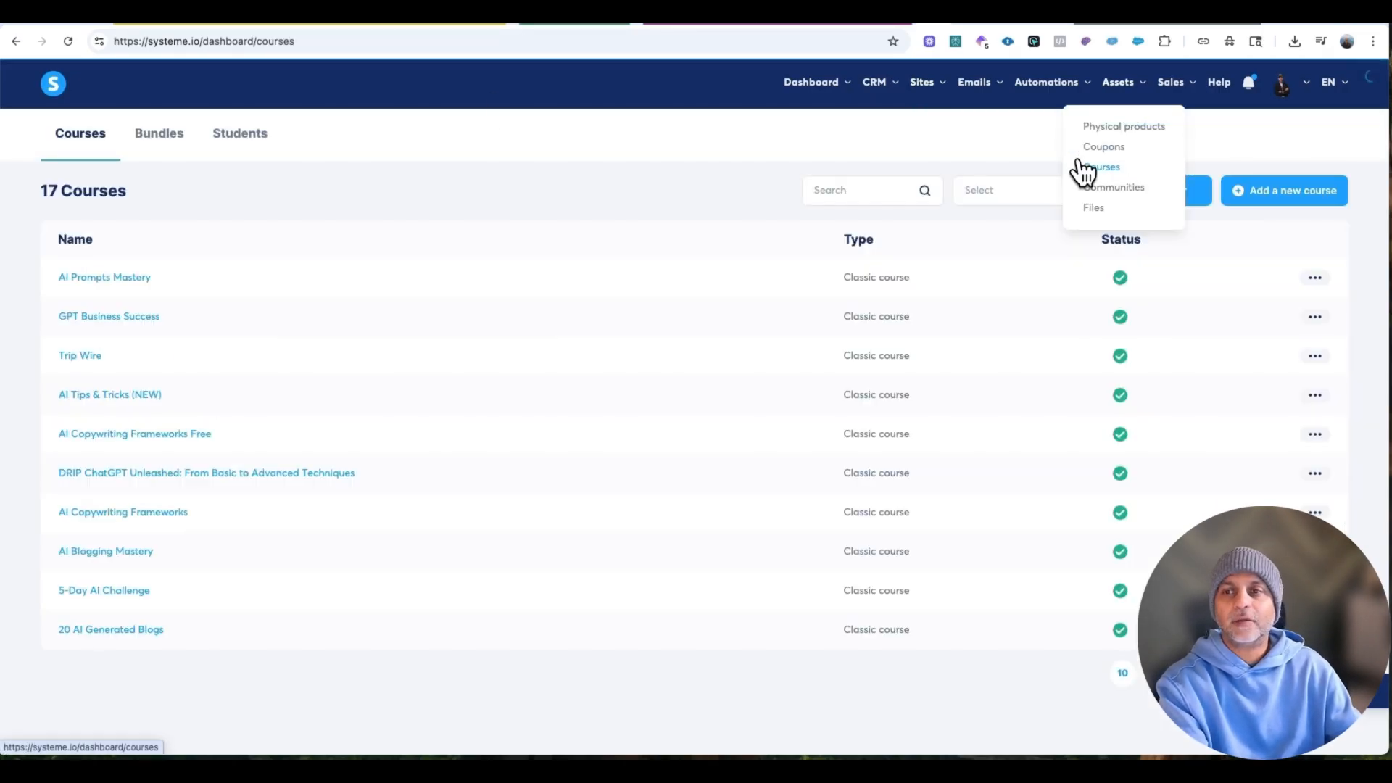
{"action": "left_click", "coordinate": [112, 284]}
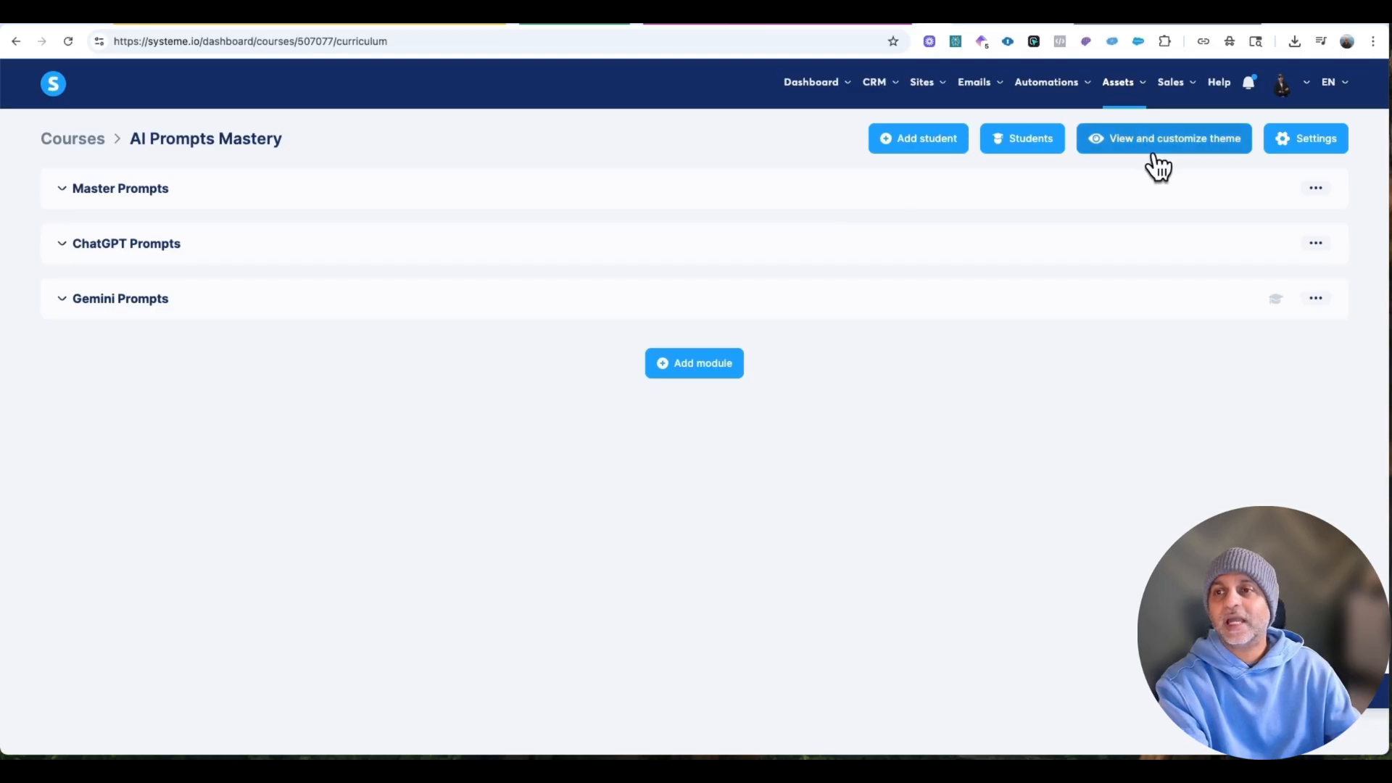
{"action": "left_click", "coordinate": [1316, 188]}
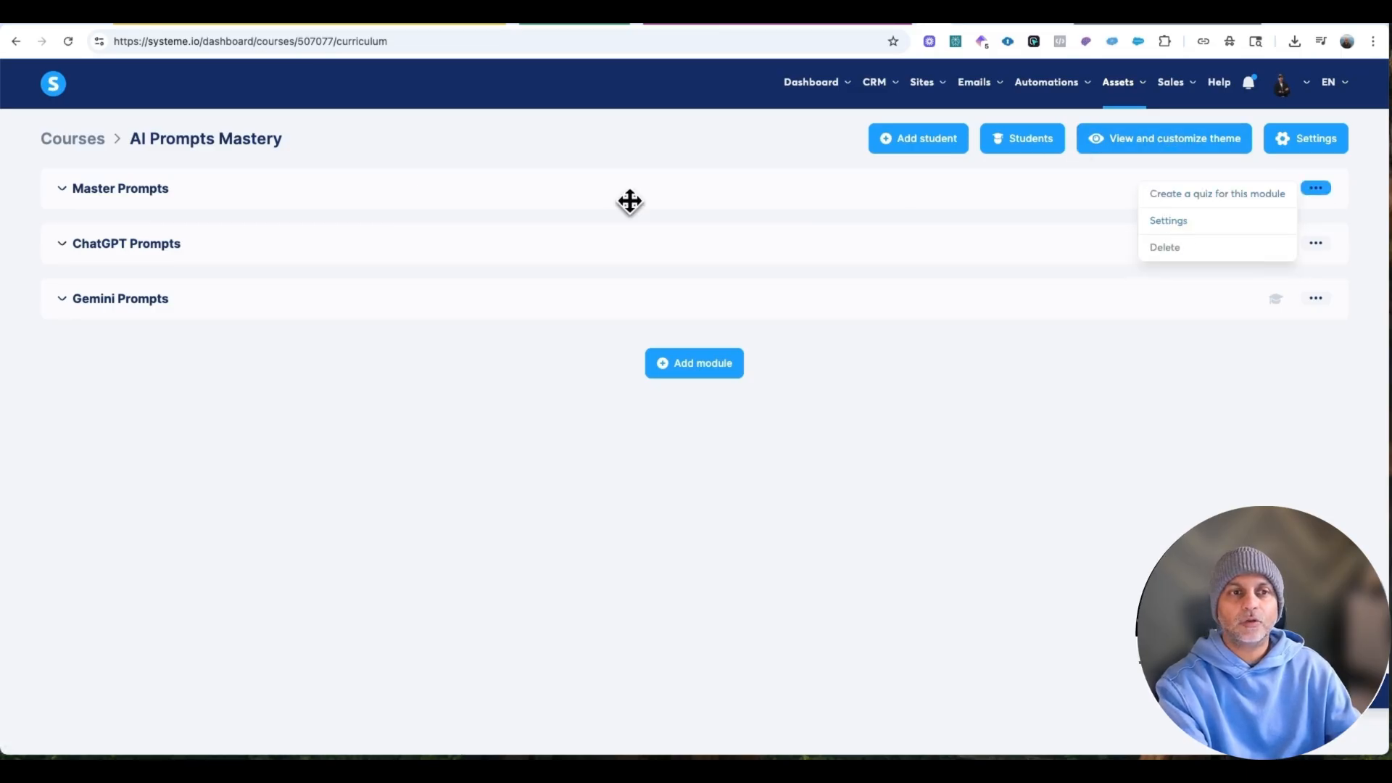
{"action": "left_click", "coordinate": [71, 190]}
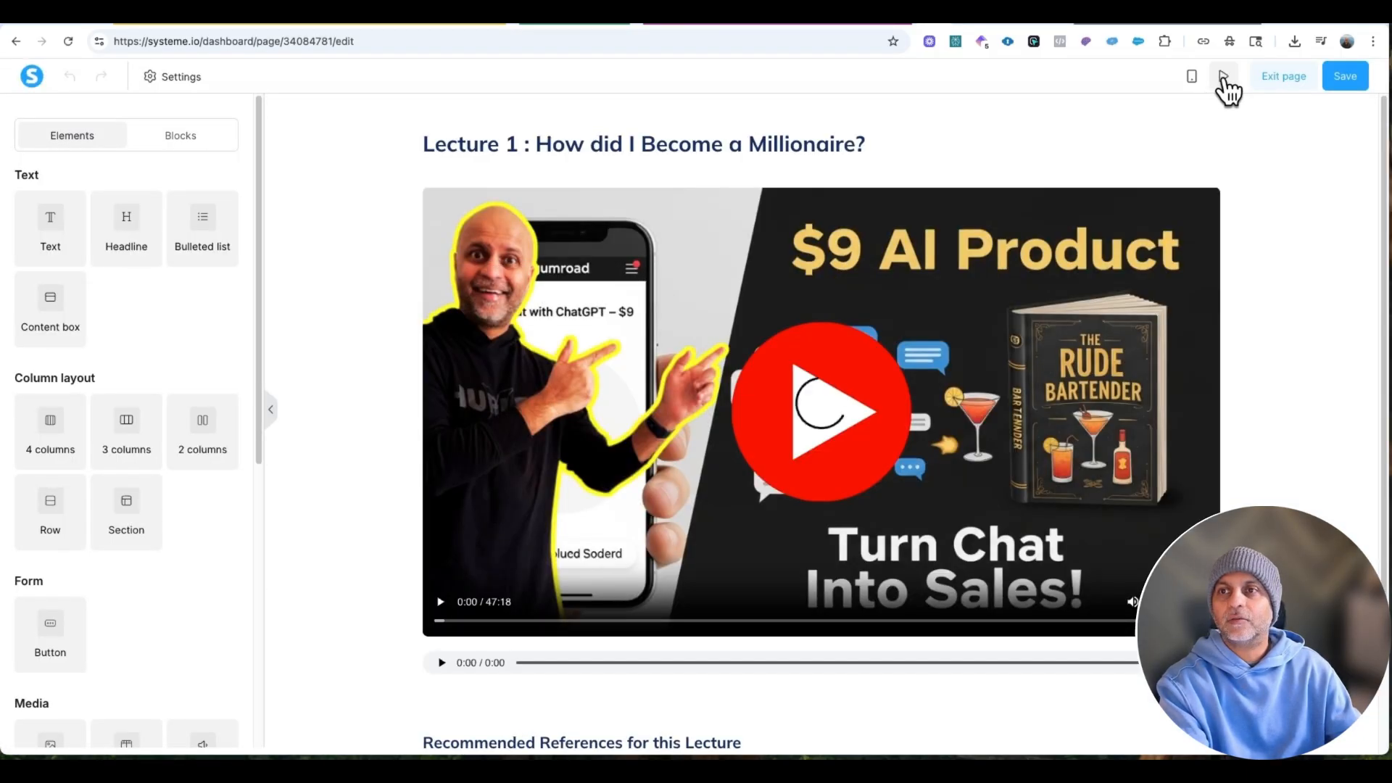
{"action": "left_click", "coordinate": [1224, 77]}
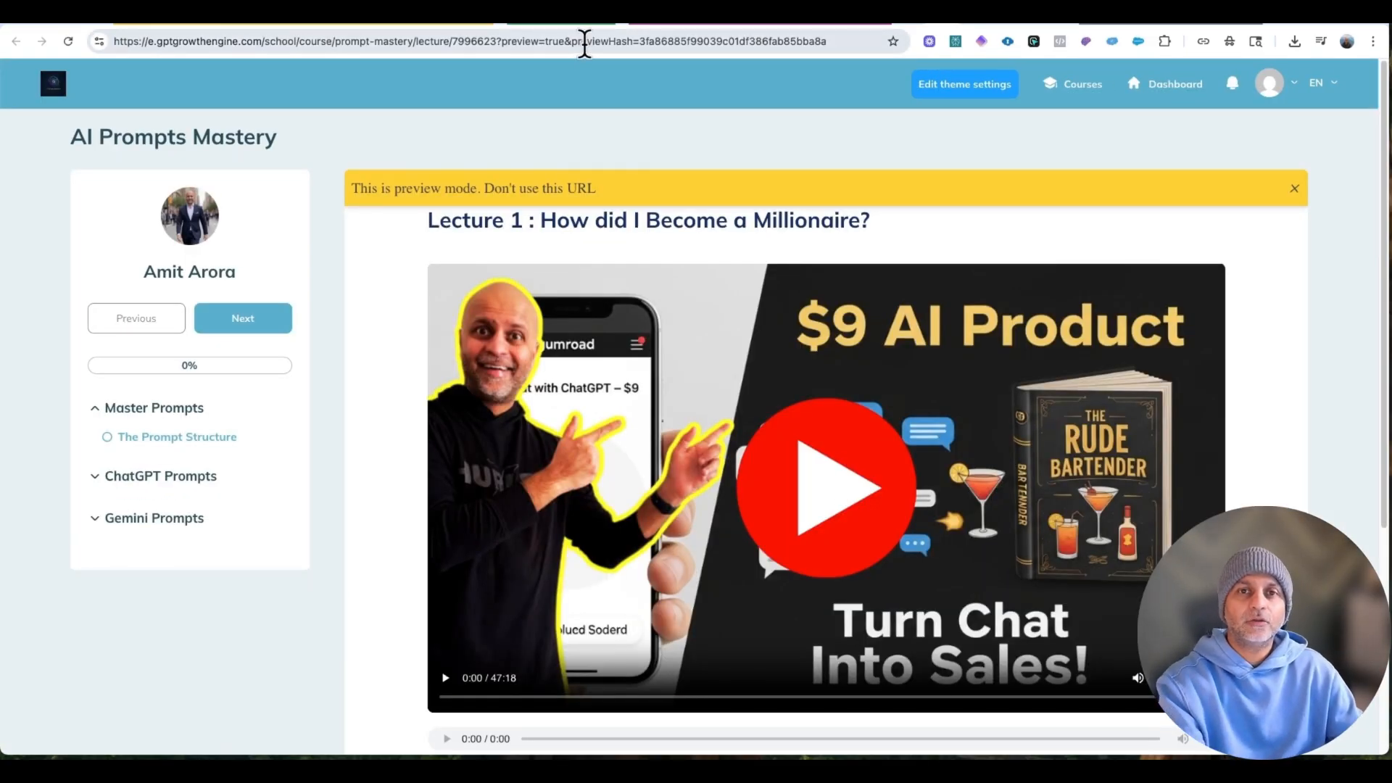
Remove the preview parameters from the lecture's web address to load the regular student page, and go on to The Meta Prompt lecture.
{"action": "left_click", "coordinate": [585, 44]}
{"action": "left_click", "coordinate": [352, 181]}
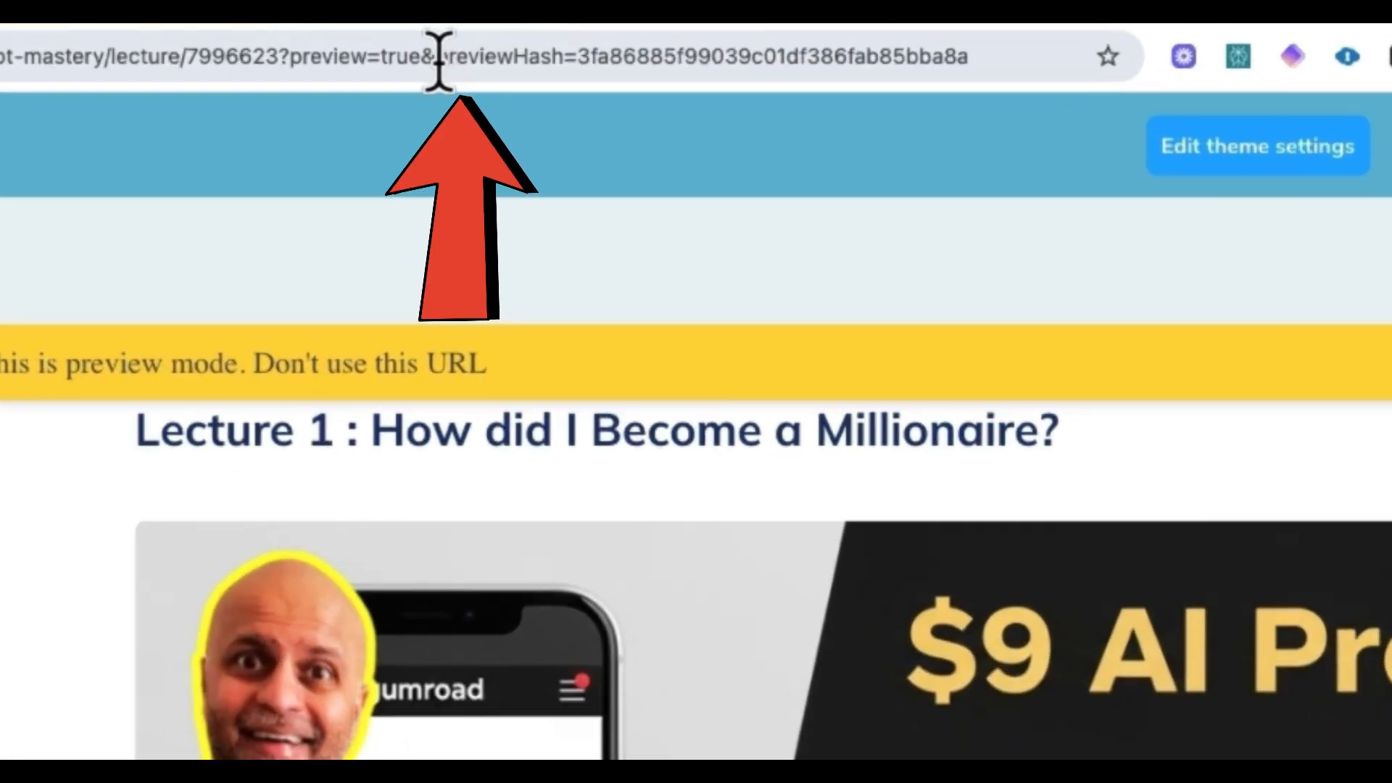
{"action": "left_click_drag", "start_coordinate": [577, 41], "coordinate": [1025, 56]}
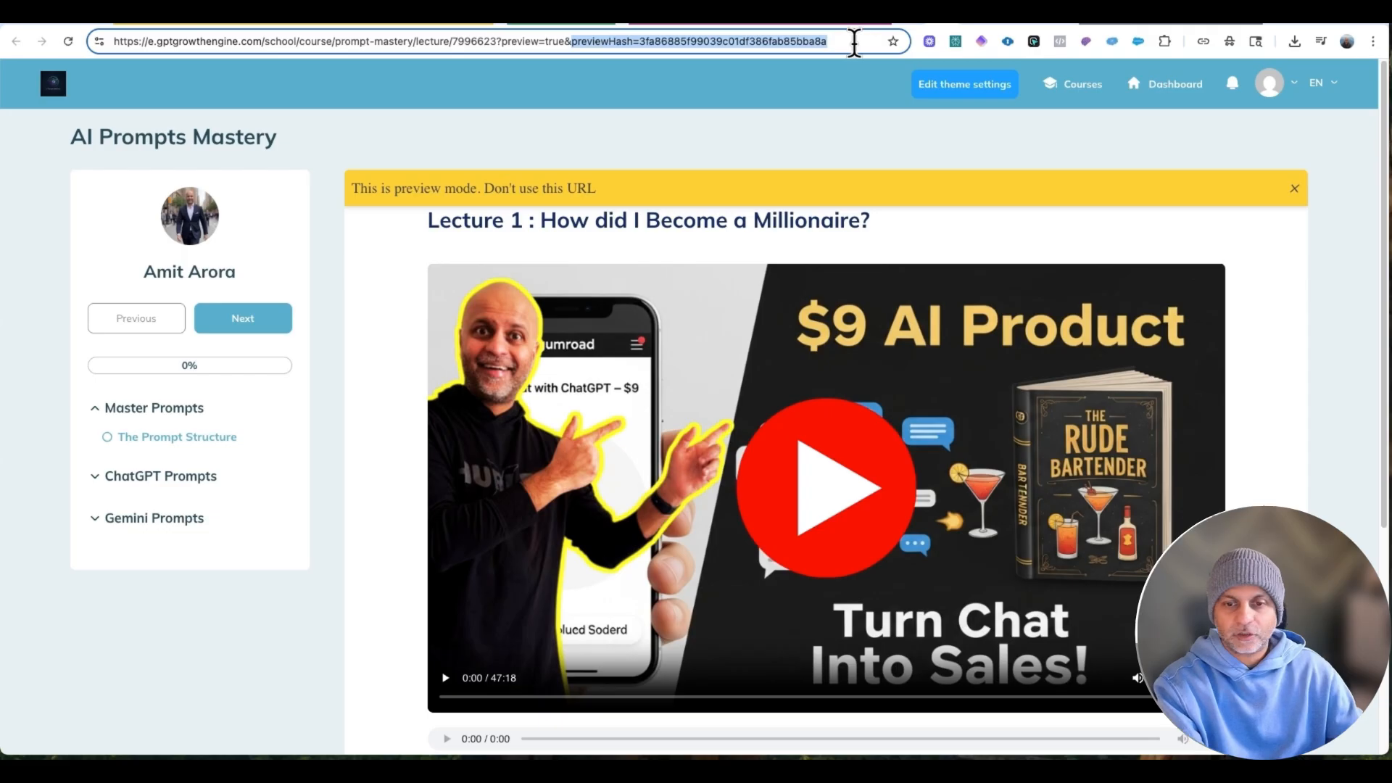
{"action": "scroll", "coordinate": [1114, 446], "scroll_direction": "down", "scroll_amount": 3}
{"action": "left_click", "coordinate": [243, 222]}
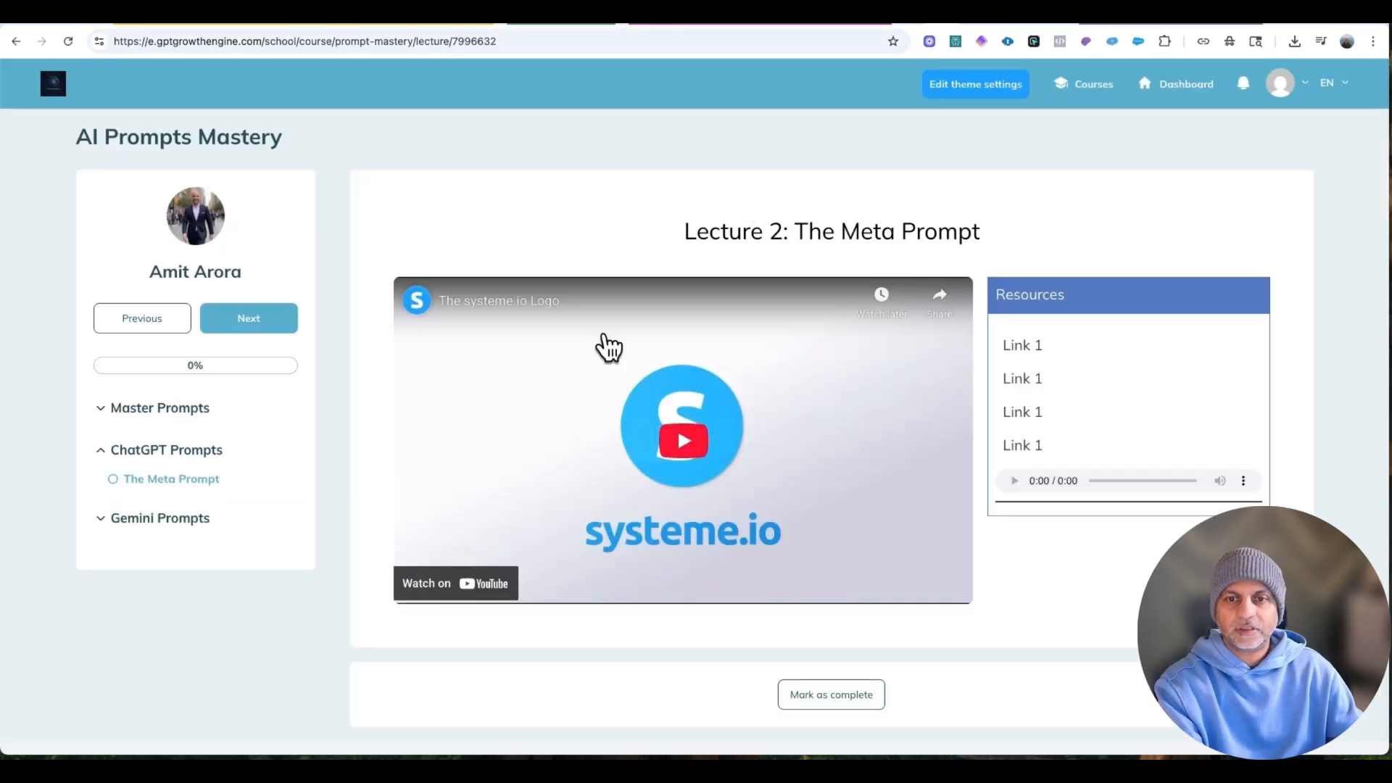
Mark The Meta Prompt and The Negative Prompt lectures as complete and submit the Gemini Prompts quiz.
{"action": "left_click", "coordinate": [822, 700]}
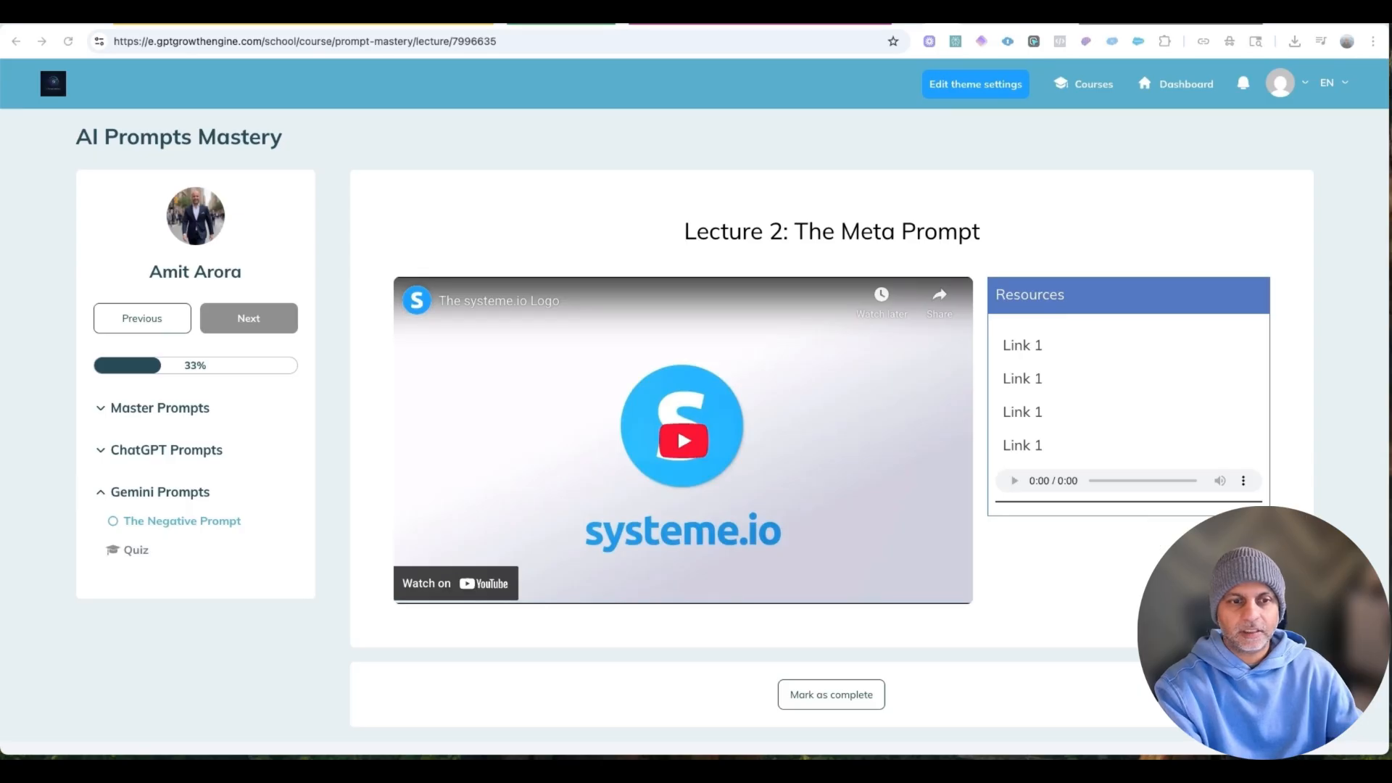
{"action": "left_click", "coordinate": [819, 697]}
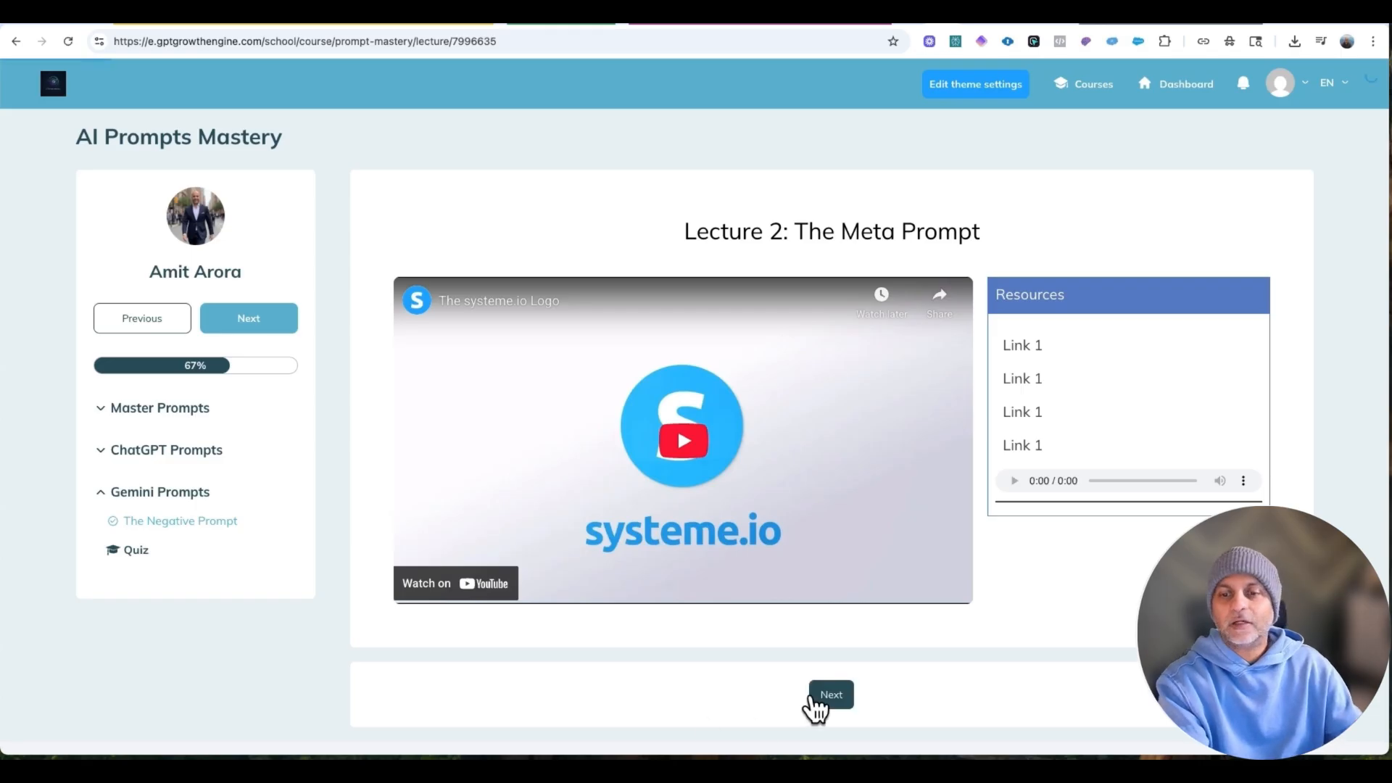
{"action": "left_click", "coordinate": [815, 698]}
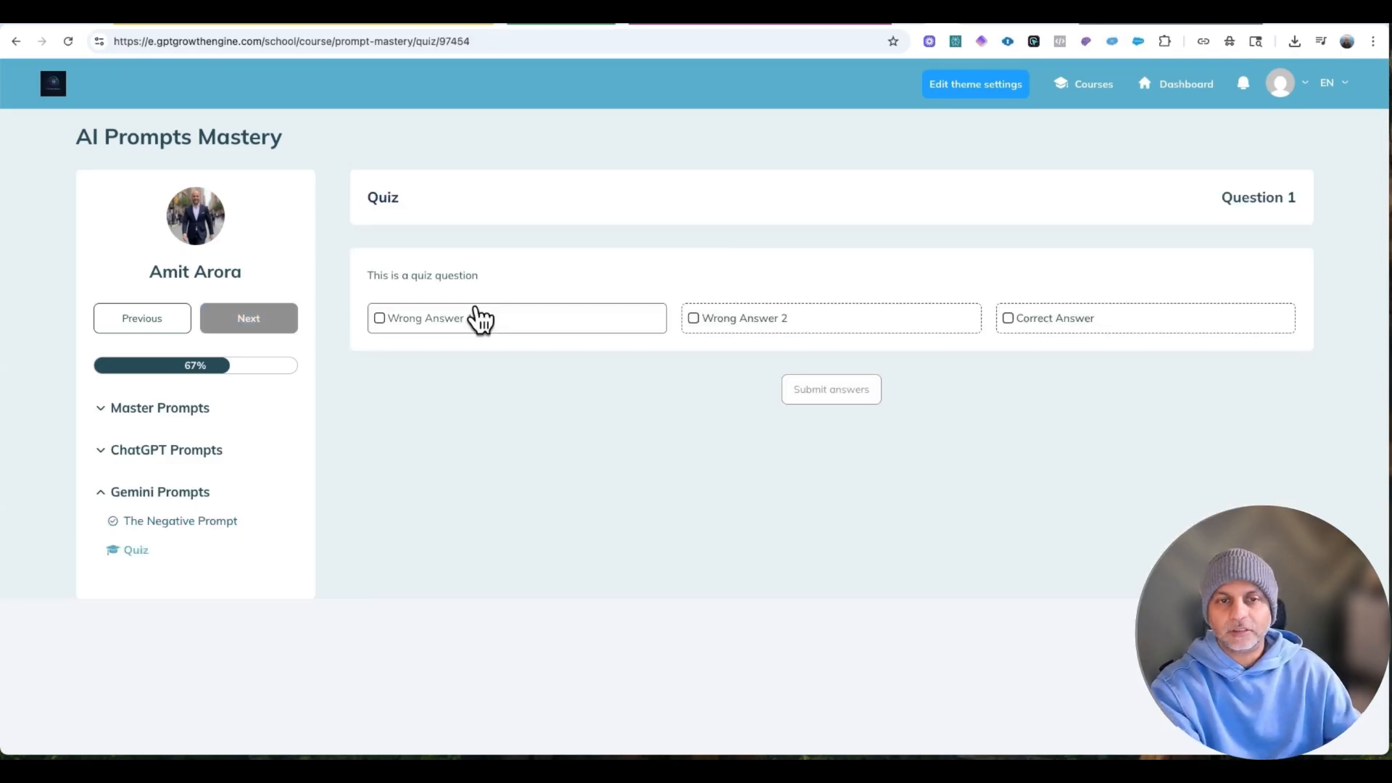
{"action": "left_click", "coordinate": [837, 395]}
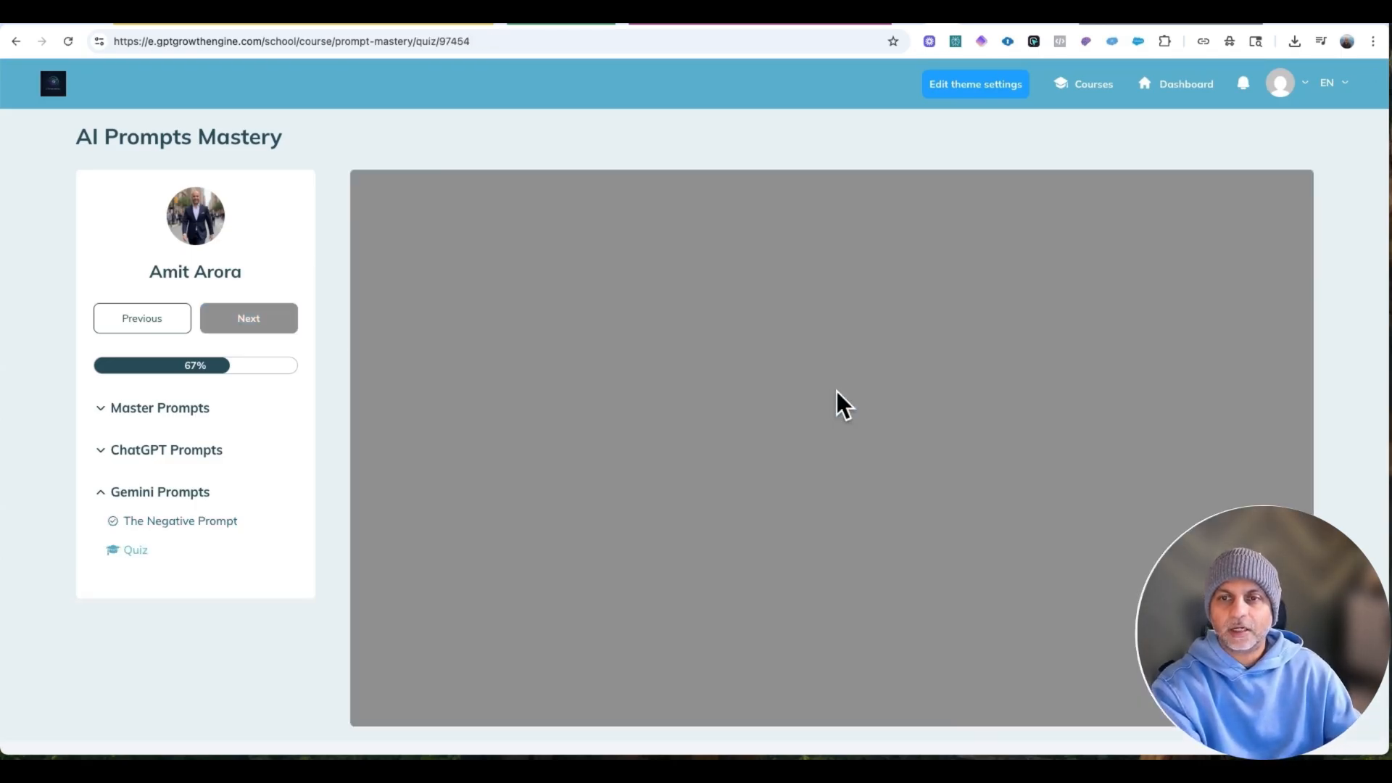